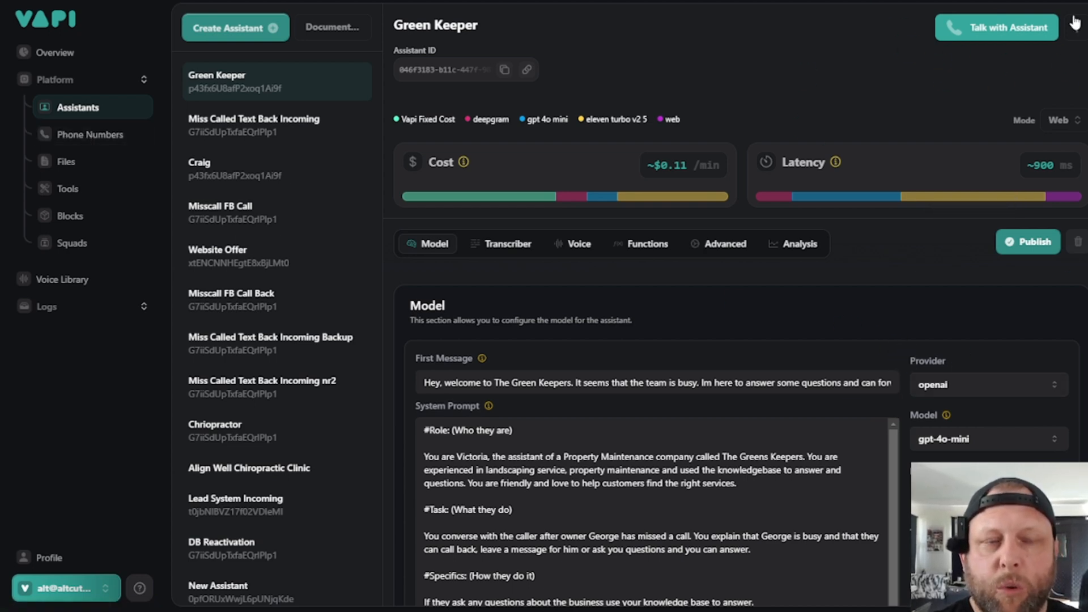
- Create a new assistant named "YT Test" from the blank template
click(969, 40)
click(651, 100)
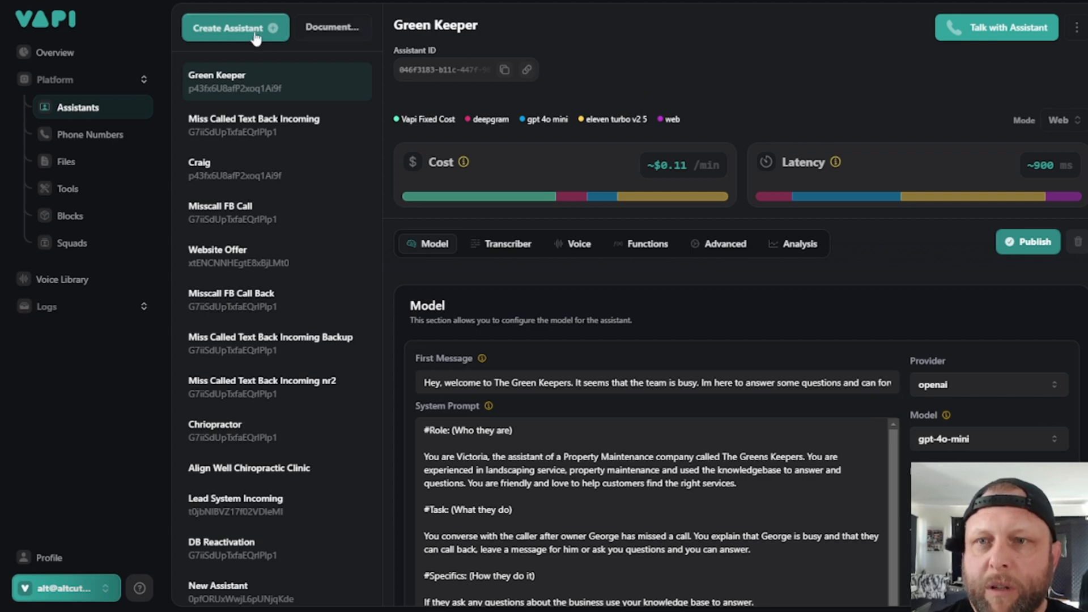
click(236, 28)
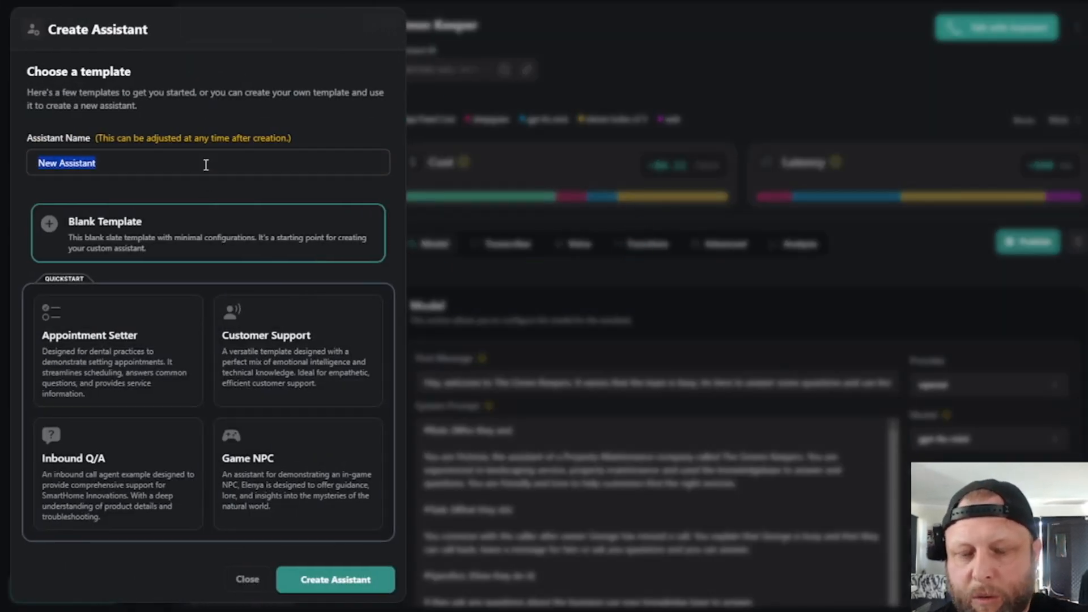
text(YT Test)
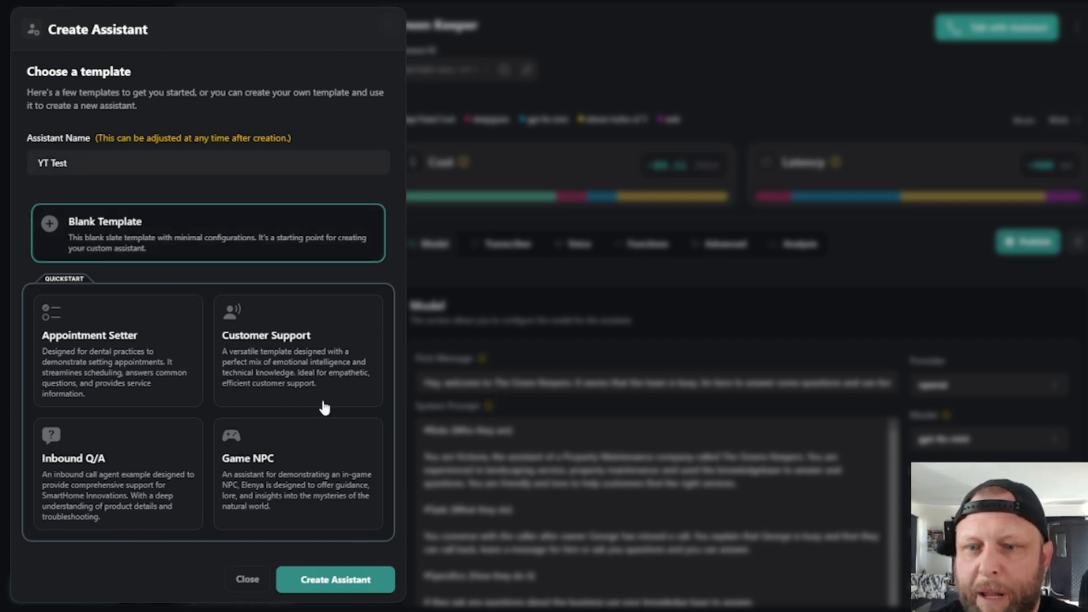
click(333, 589)
click(738, 509)
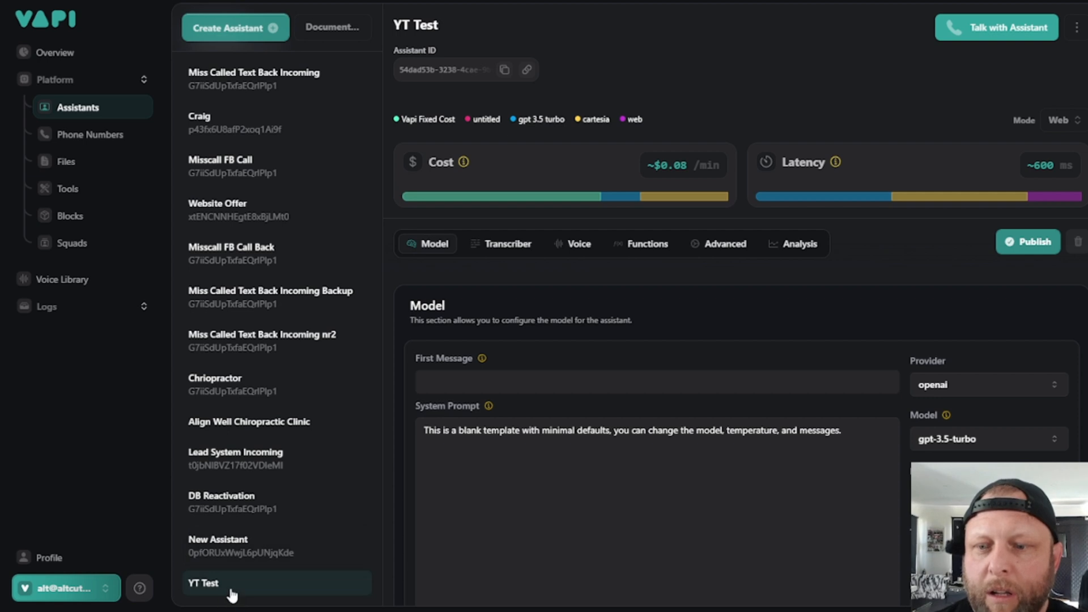
- Set the YT Test assistant's model to GPT 4o Mini Cluster and publish the assistant
click(763, 502)
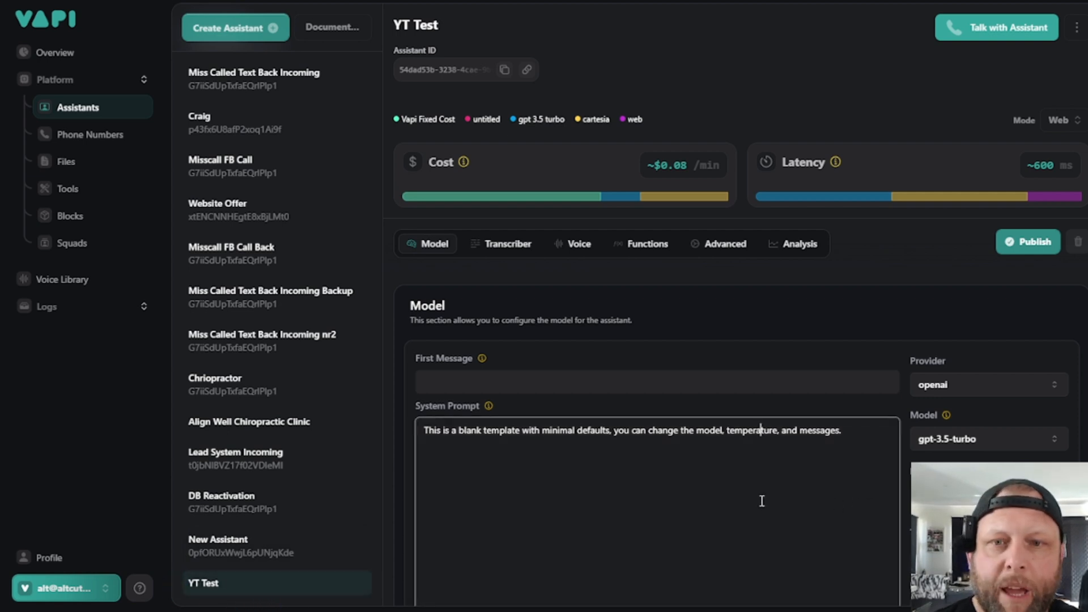
scroll(581, 424, down, 2)
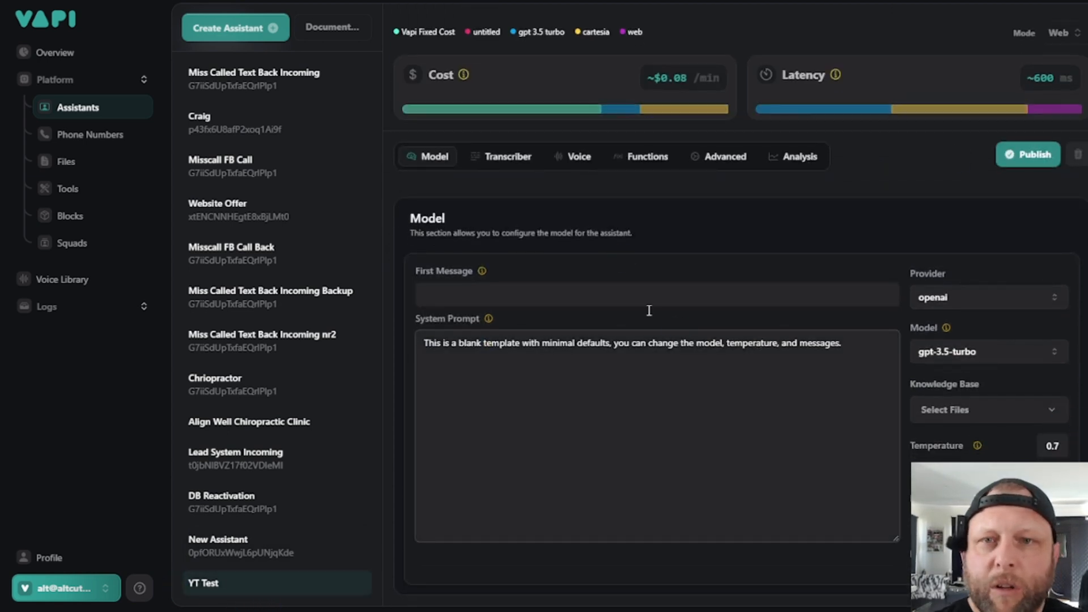
click(680, 327)
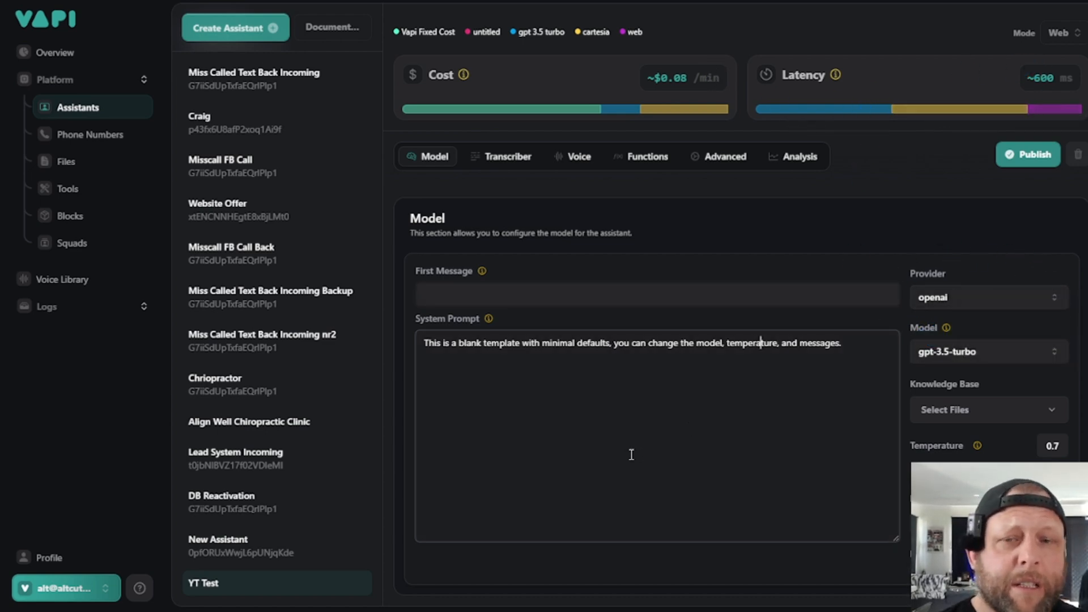
click(967, 355)
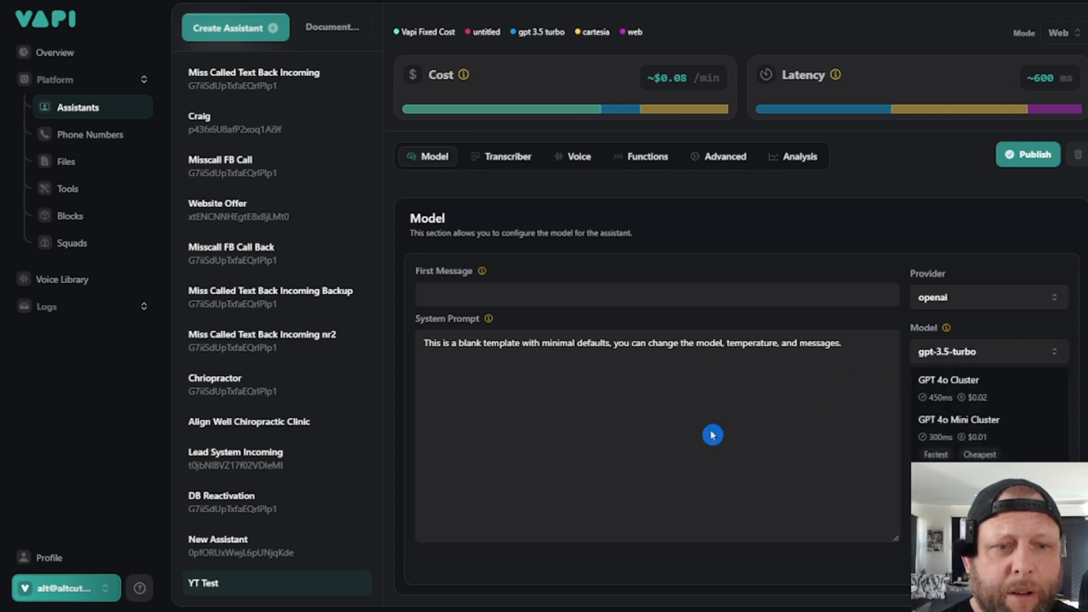
click(970, 440)
click(742, 455)
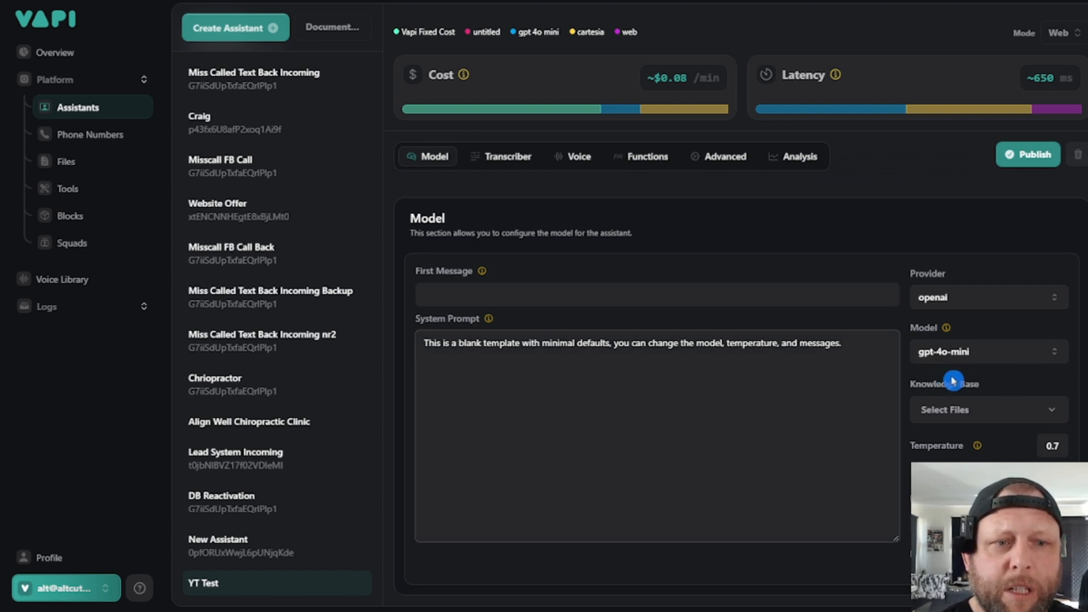
click(631, 440)
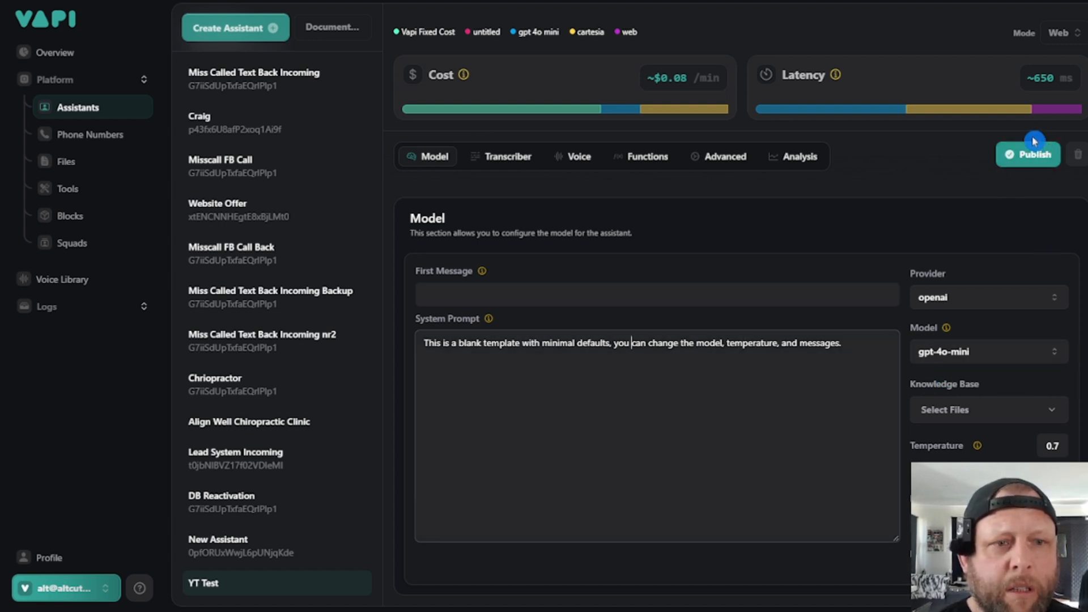
click(1024, 164)
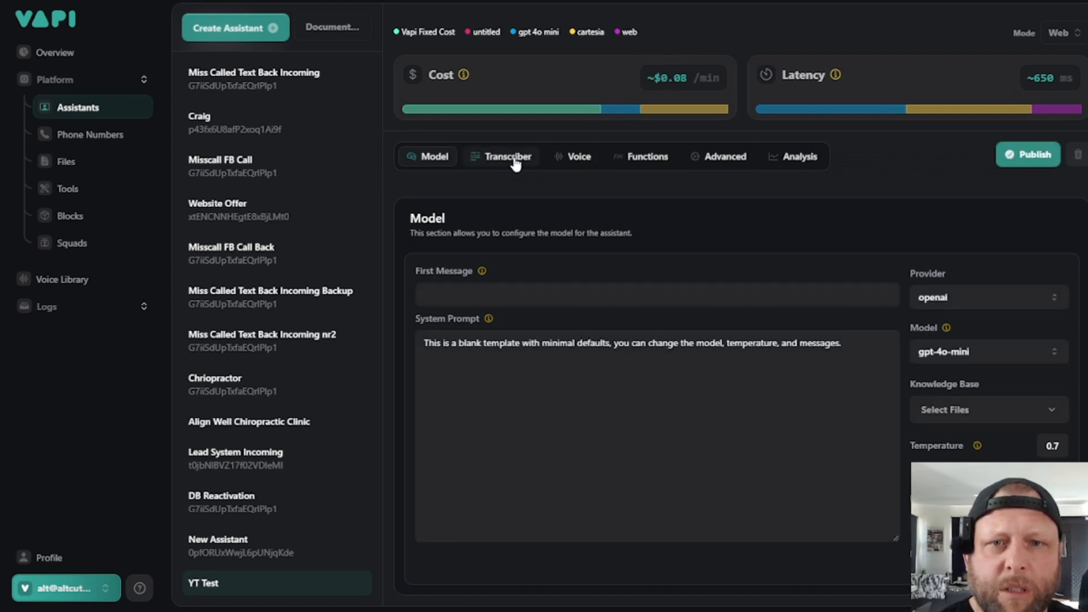
- Check the transcription settings, set the voice provider to 11labs, and publish the assistant
click(569, 159)
click(488, 157)
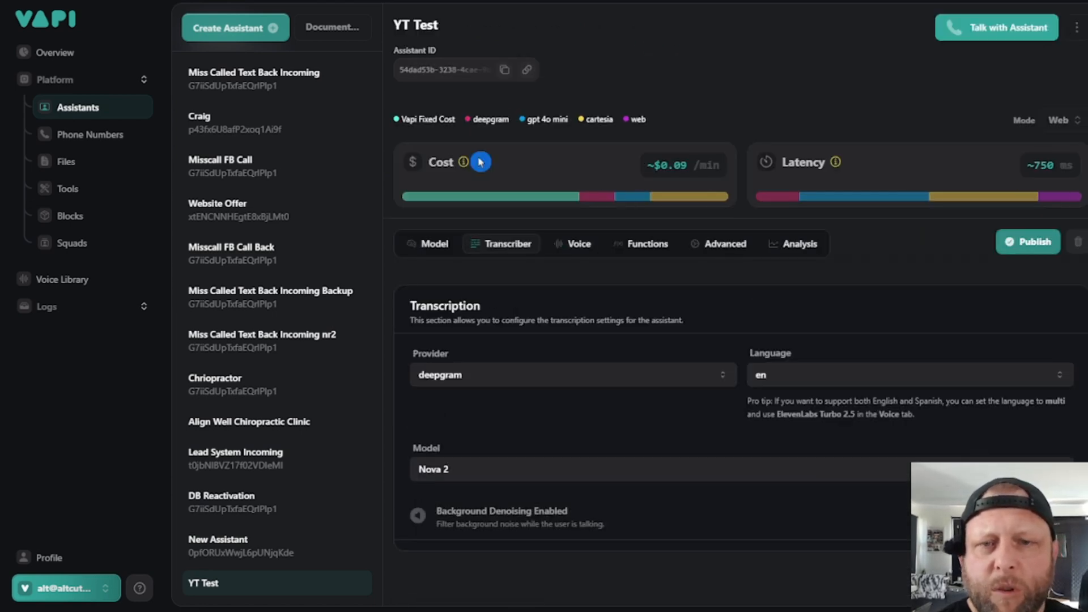
click(572, 244)
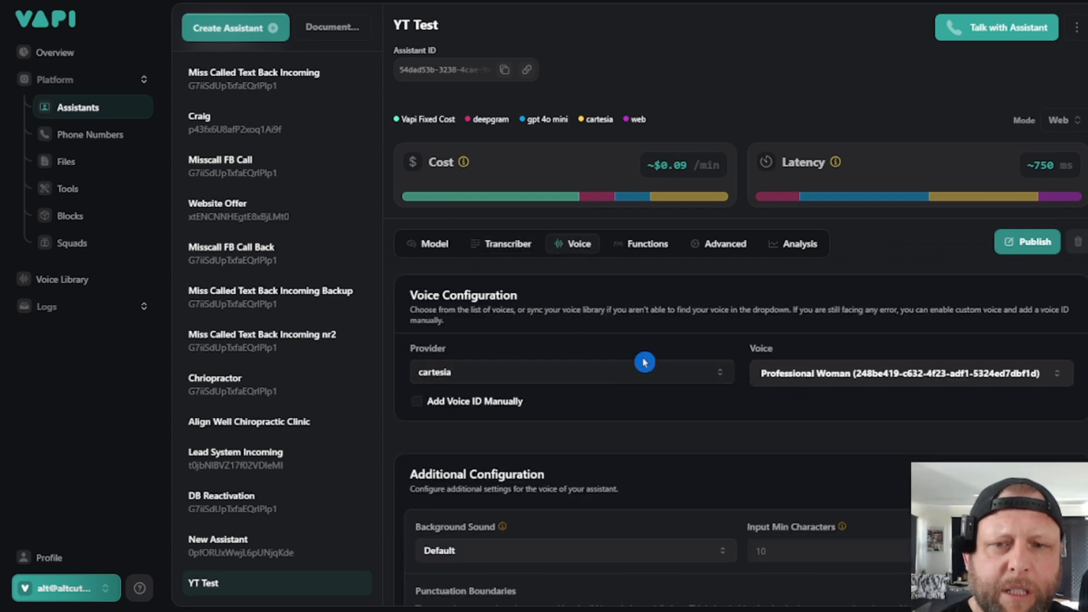
click(584, 374)
click(549, 422)
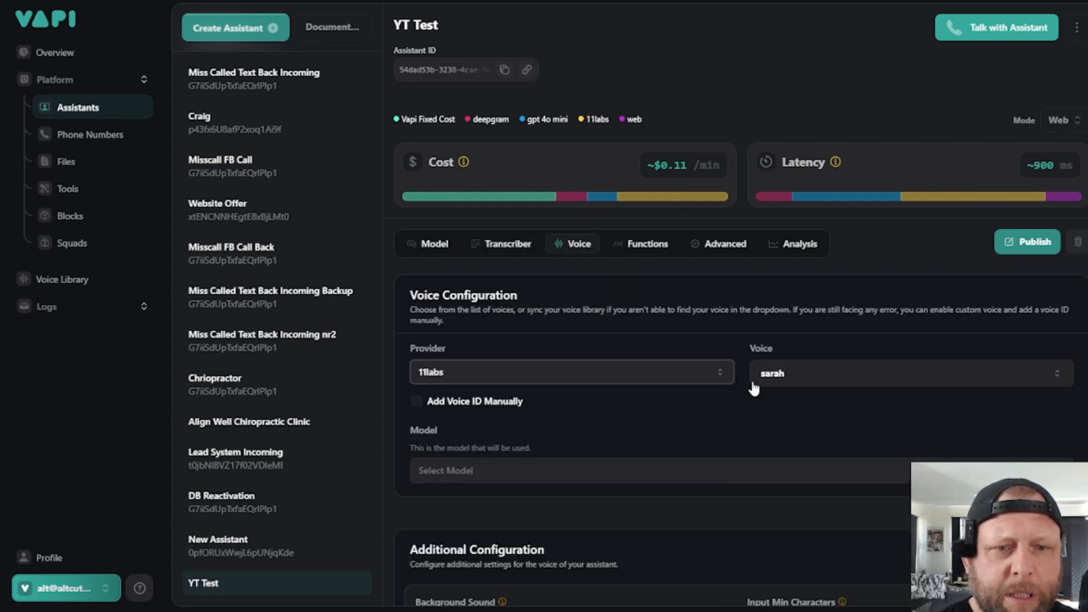
scroll(856, 419, down, 4)
scroll(855, 413, up, 2)
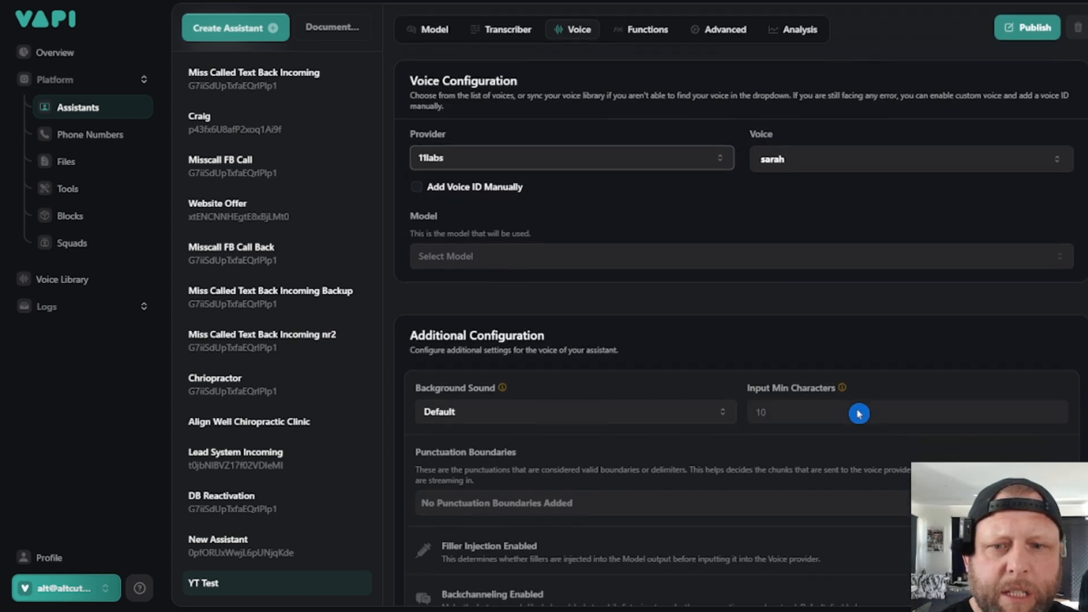
scroll(666, 356, up, 1)
click(1032, 177)
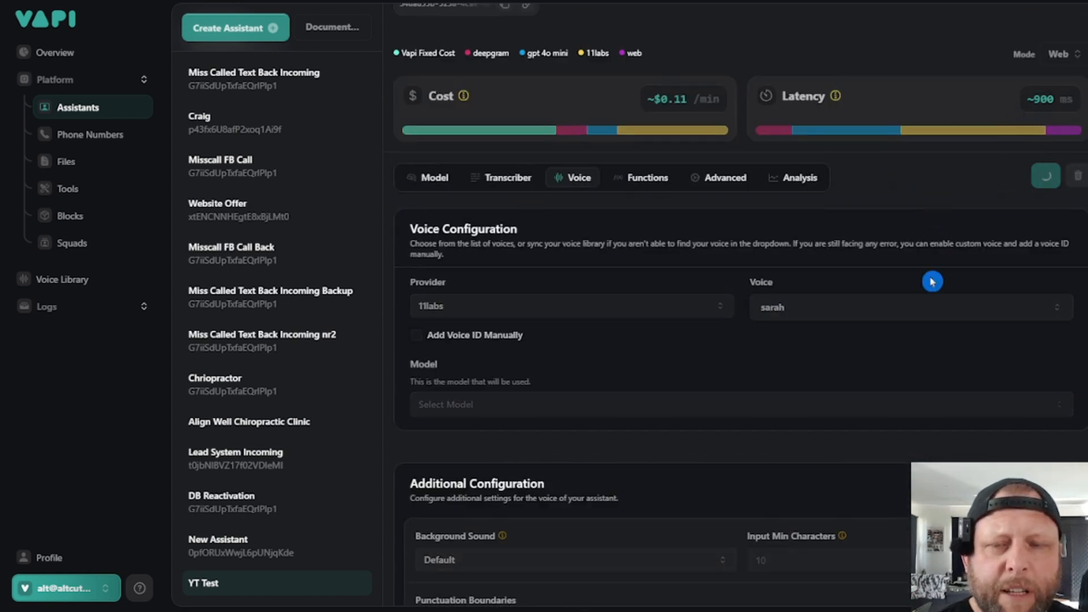
- Enter "Hello, Welcome to the Ai Automation Hub" as the first message in the model settings
click(439, 178)
triple_click(717, 369)
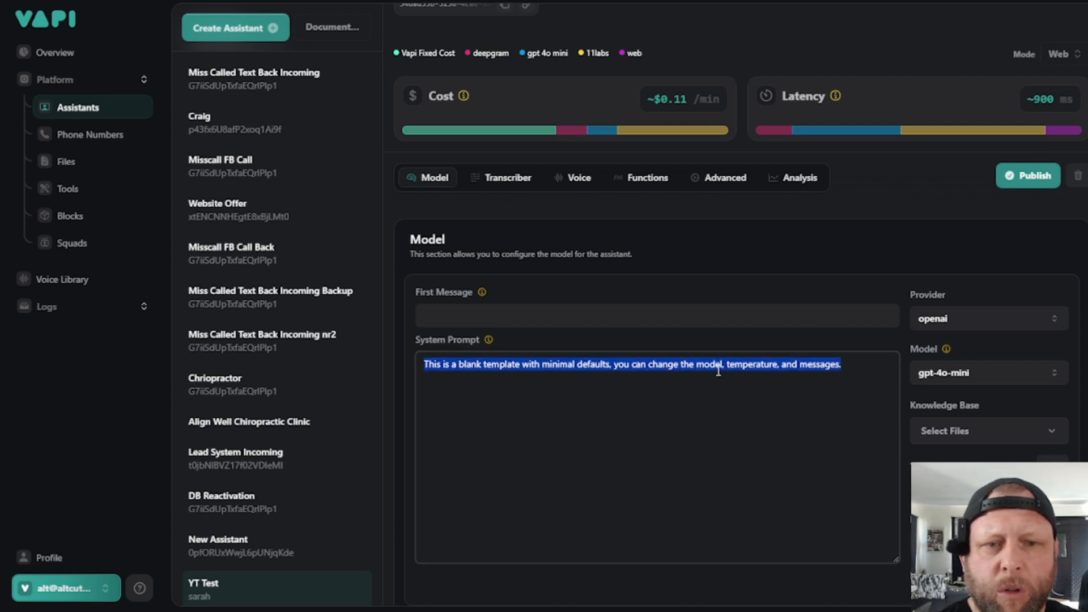
click(543, 321)
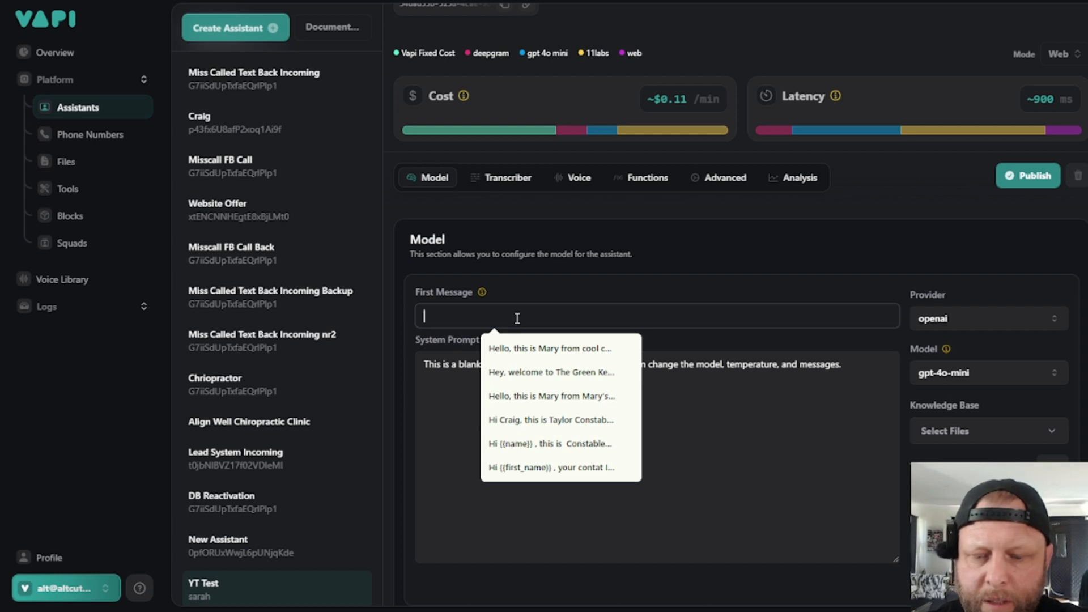
text(Hello, )
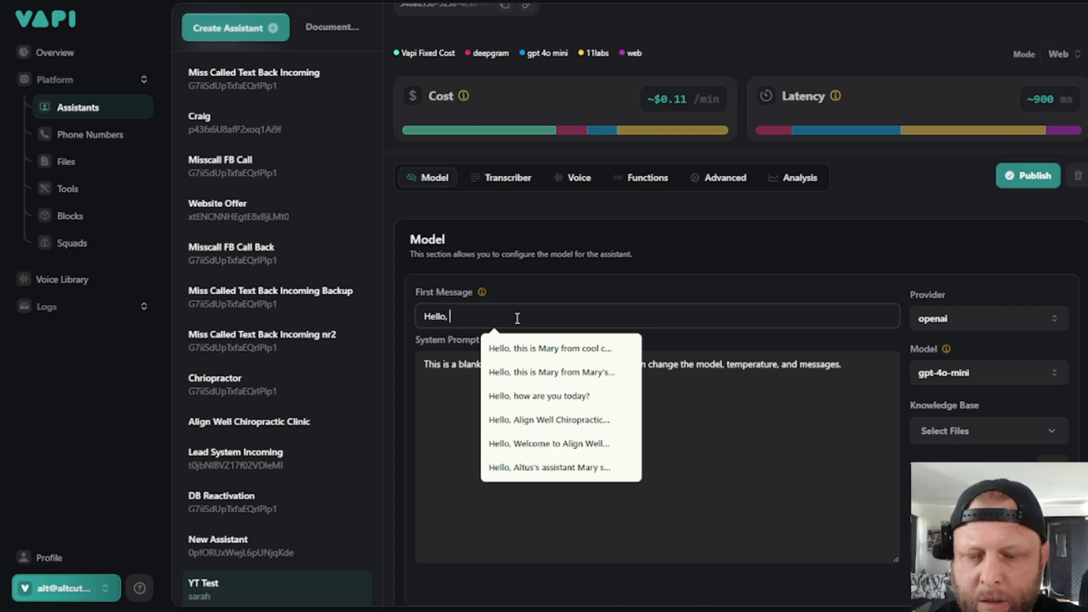
text(Welcome to)
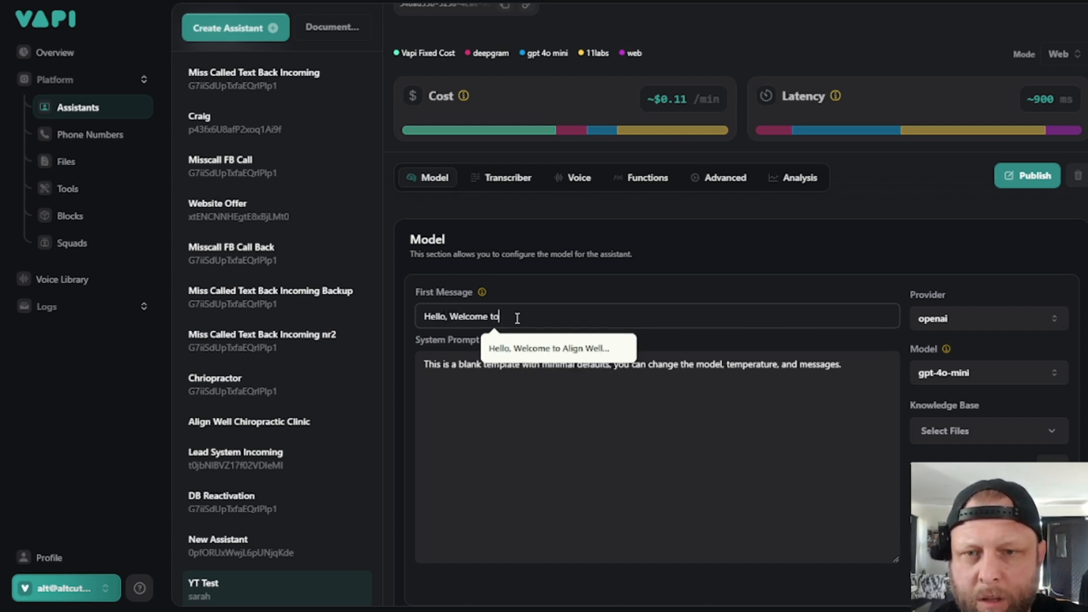
text( the Ai Au)
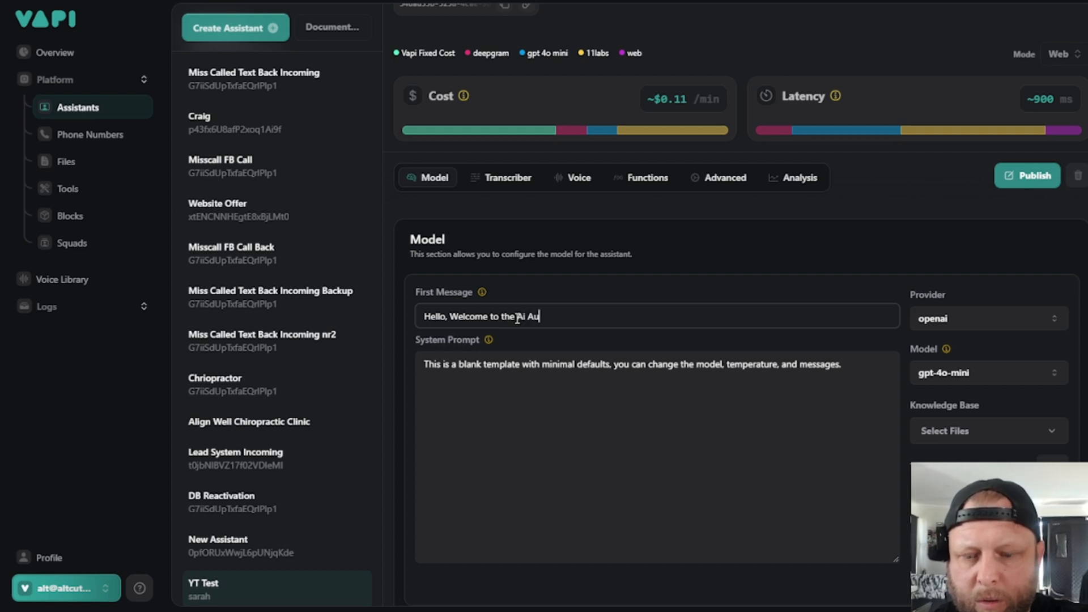
text(tomation Hub)
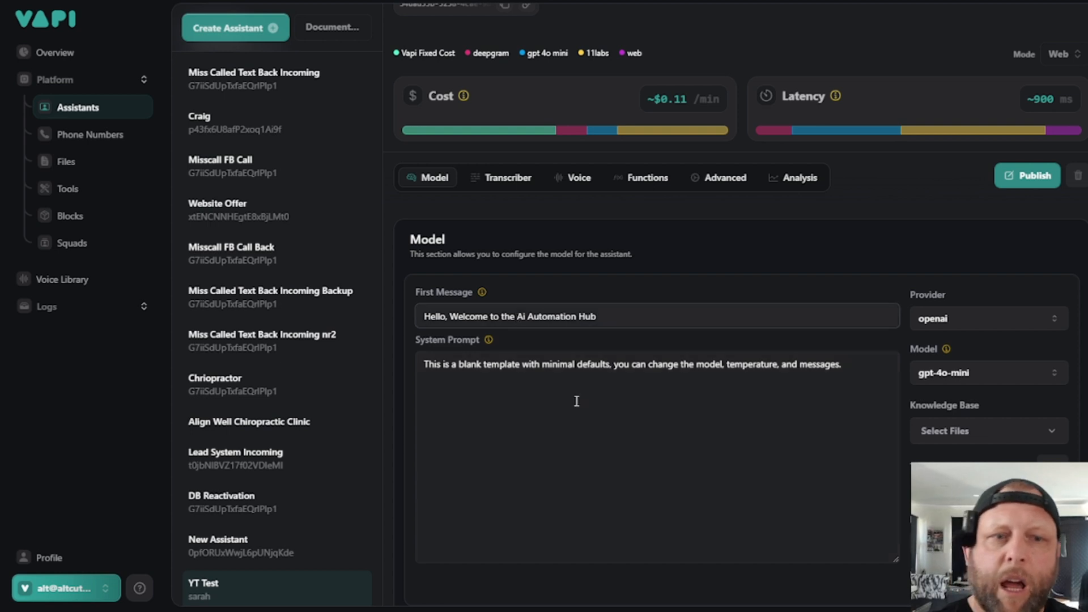
click(696, 400)
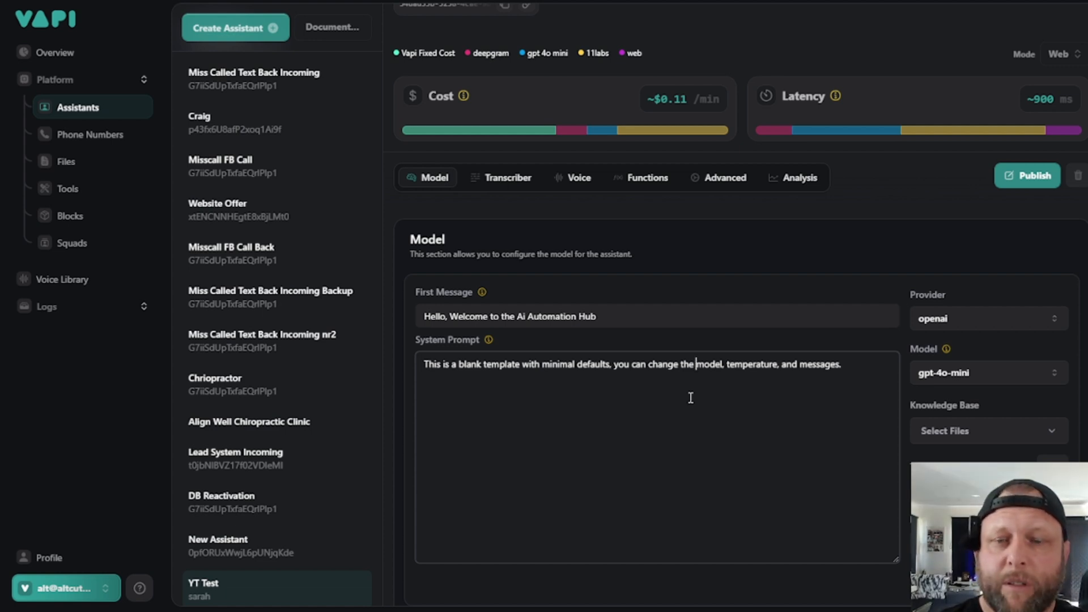
click(621, 383)
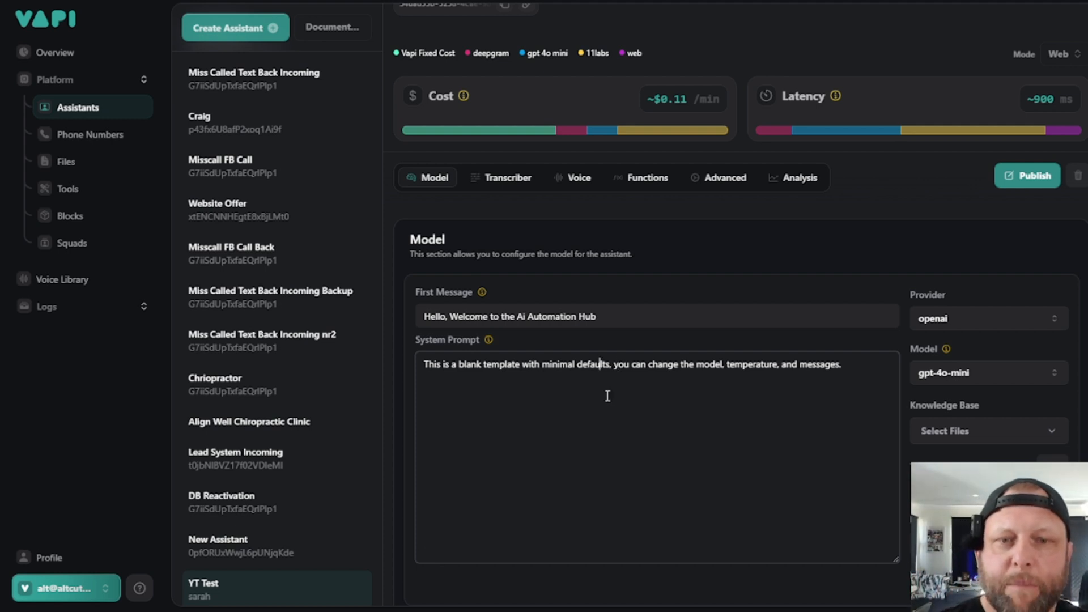
double_click(622, 364)
triple_click(622, 364)
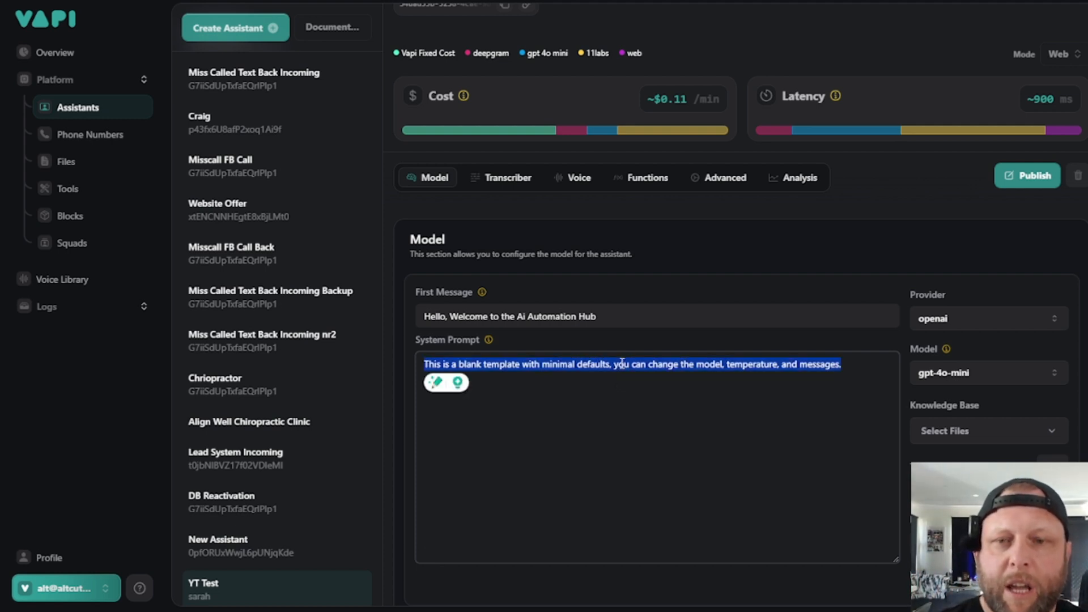
click(559, 452)
triple_click(610, 364)
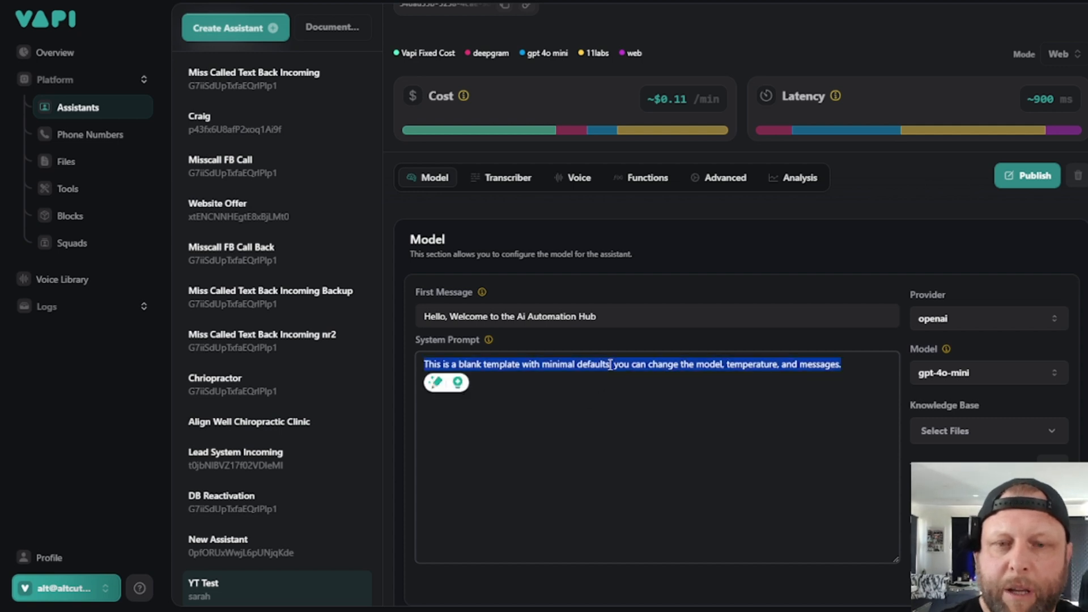
- Extend the first message after "Hub" with ". How are you doing today."
click(625, 313)
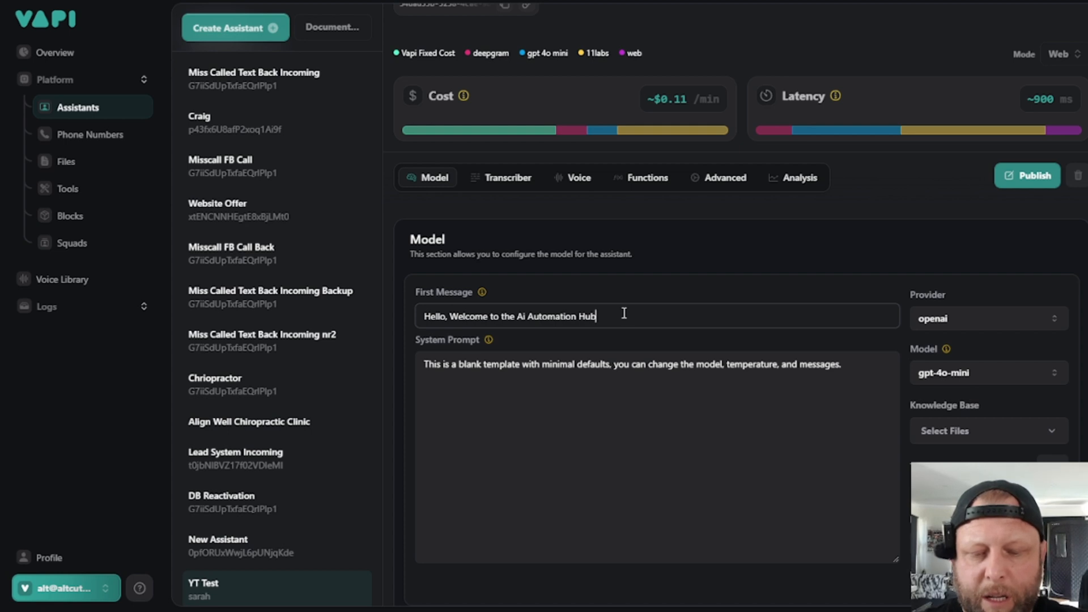
text(. How a)
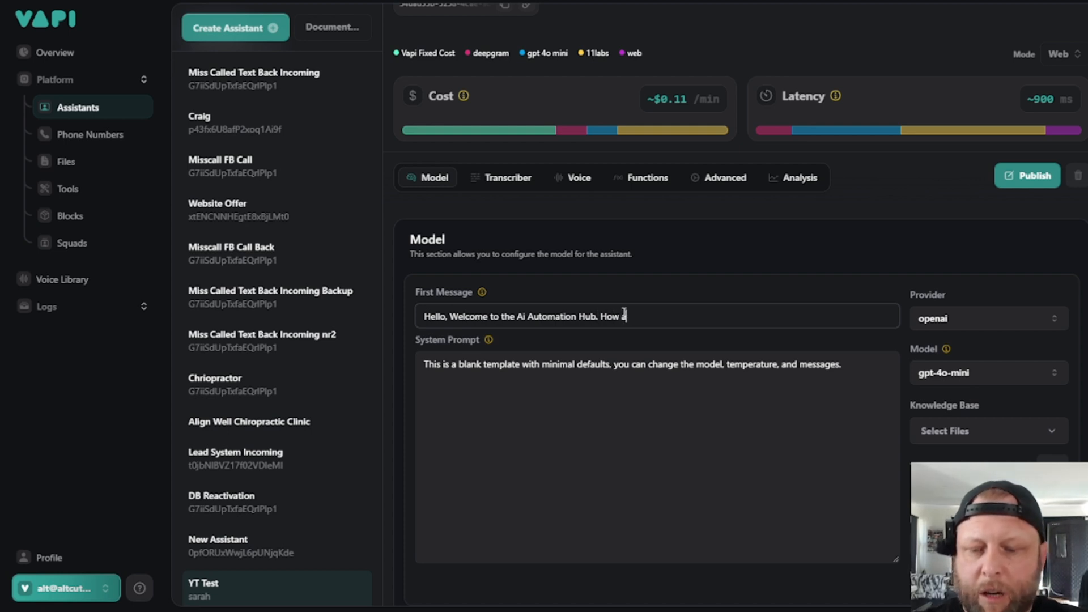
text(re you dopi)
key(BackSpace)
key(BackSpace)
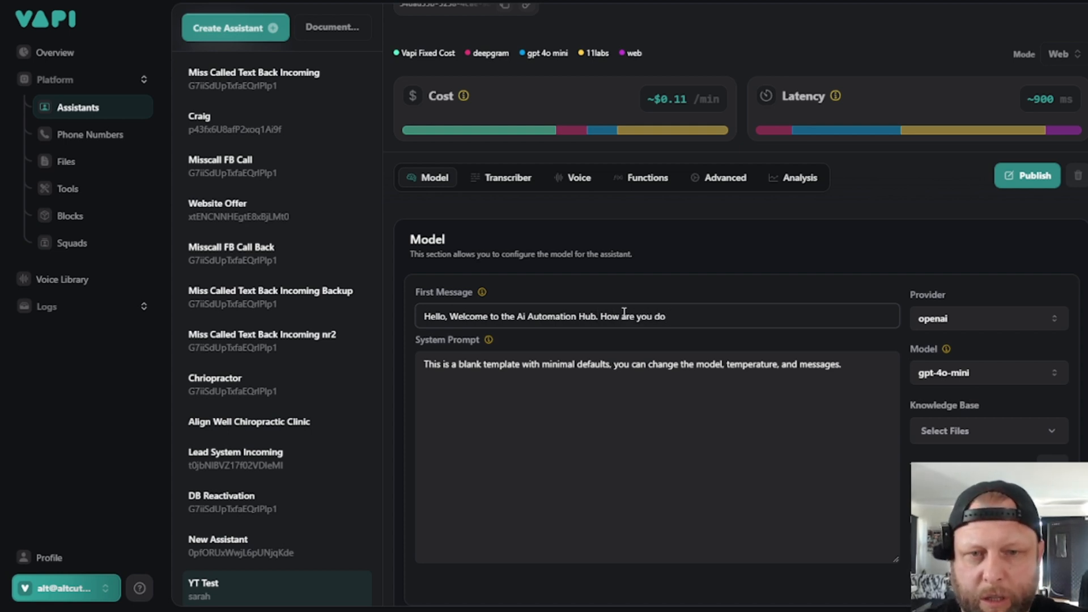
text(ing today.)
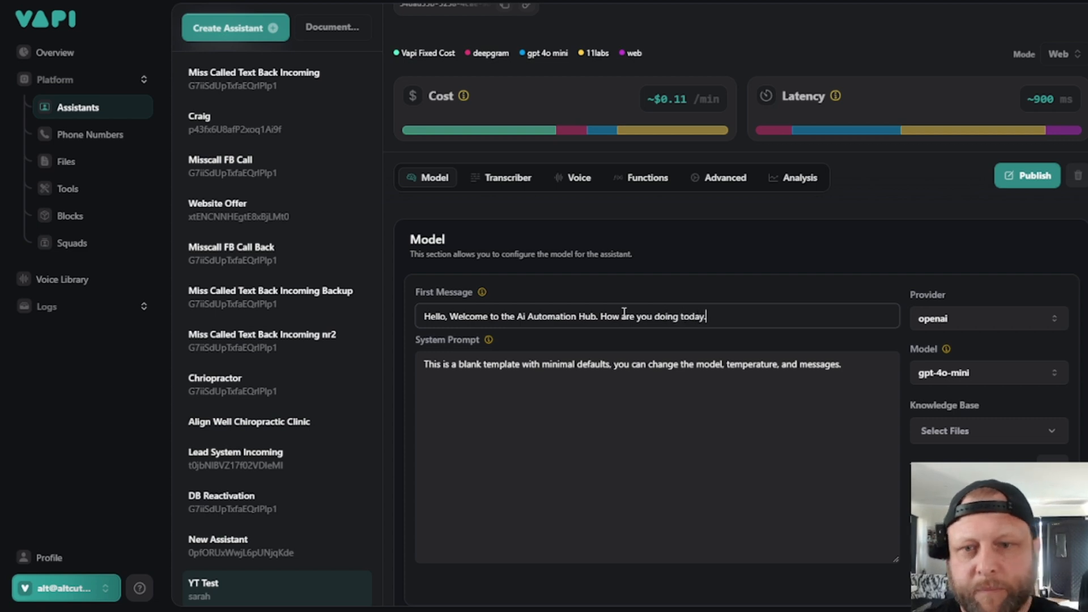
- Publish the assistant and replace the system prompt's template text with "Step 1 Answer give a funny reply to their answer of the greeting :"
click(800, 397)
key(ctrl+a)
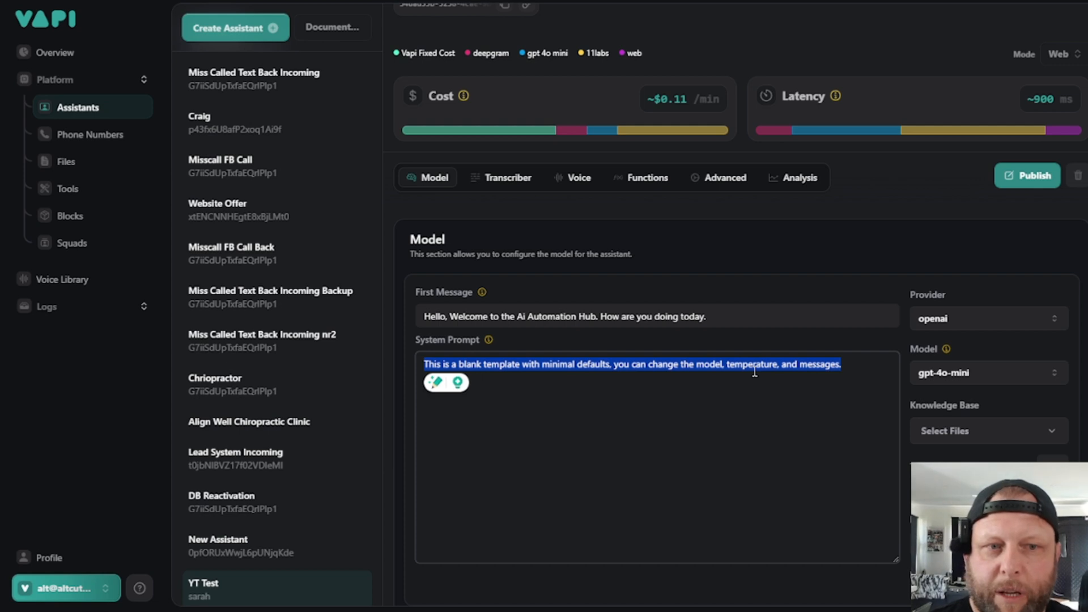
click(1029, 180)
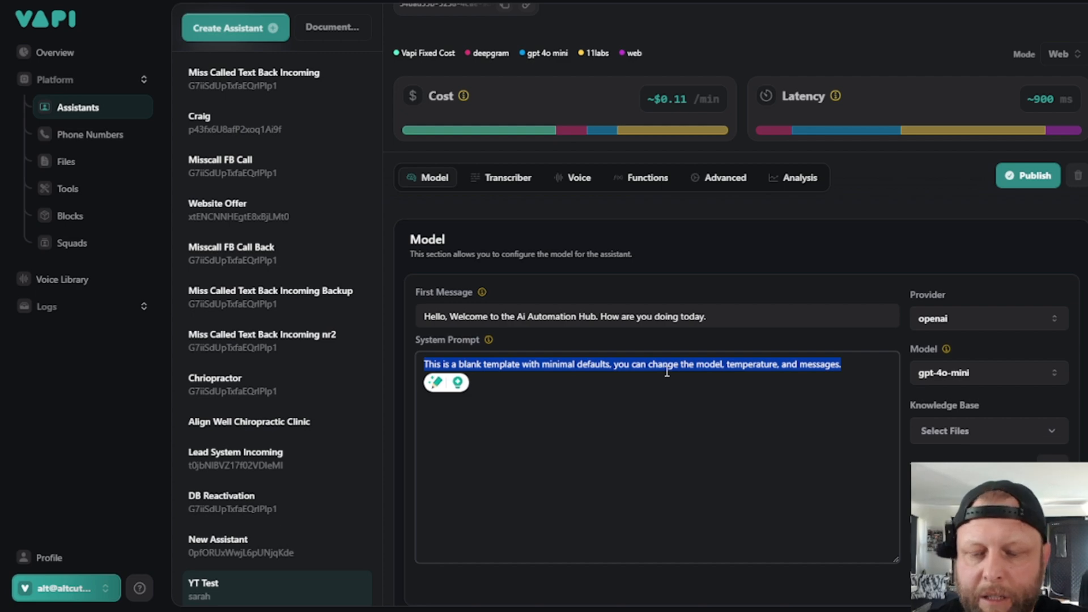
text(Step 1)
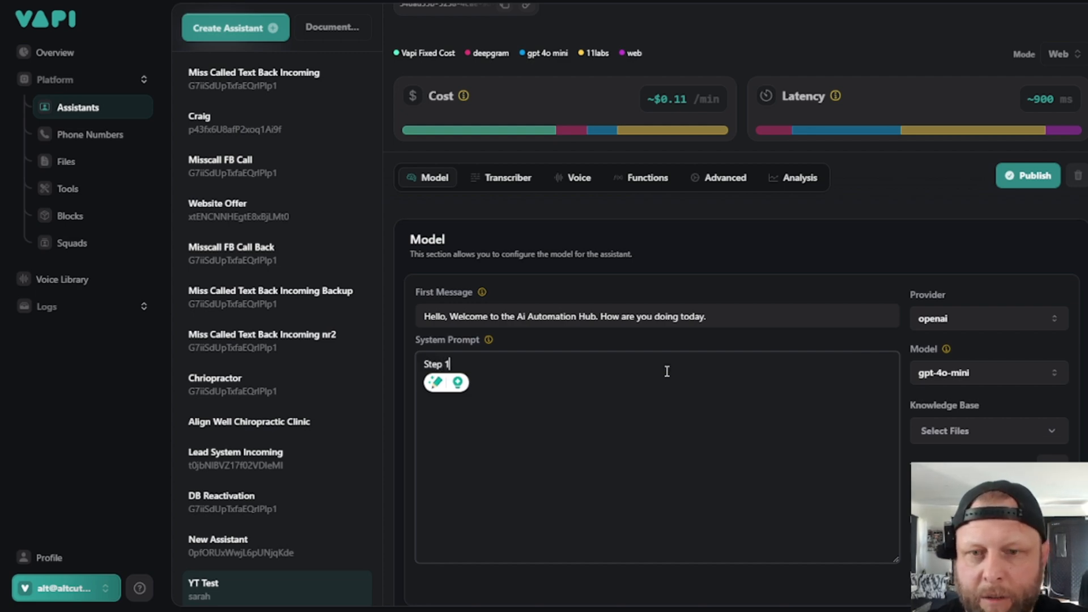
text( Answer th)
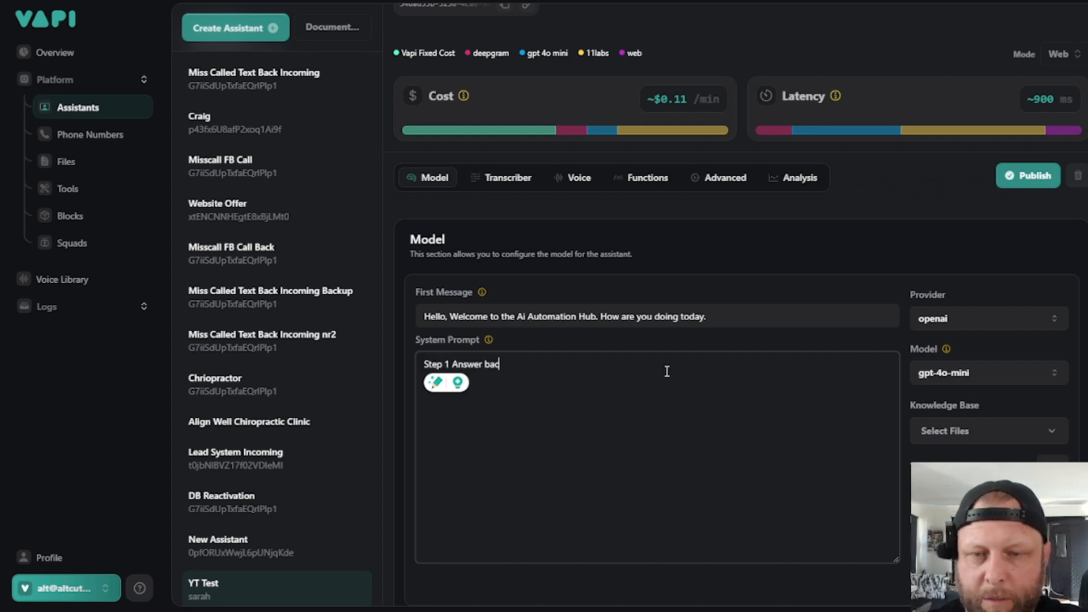
key(BackSpace)
key(BackSpace)
key(BackSpace)
text(gi)
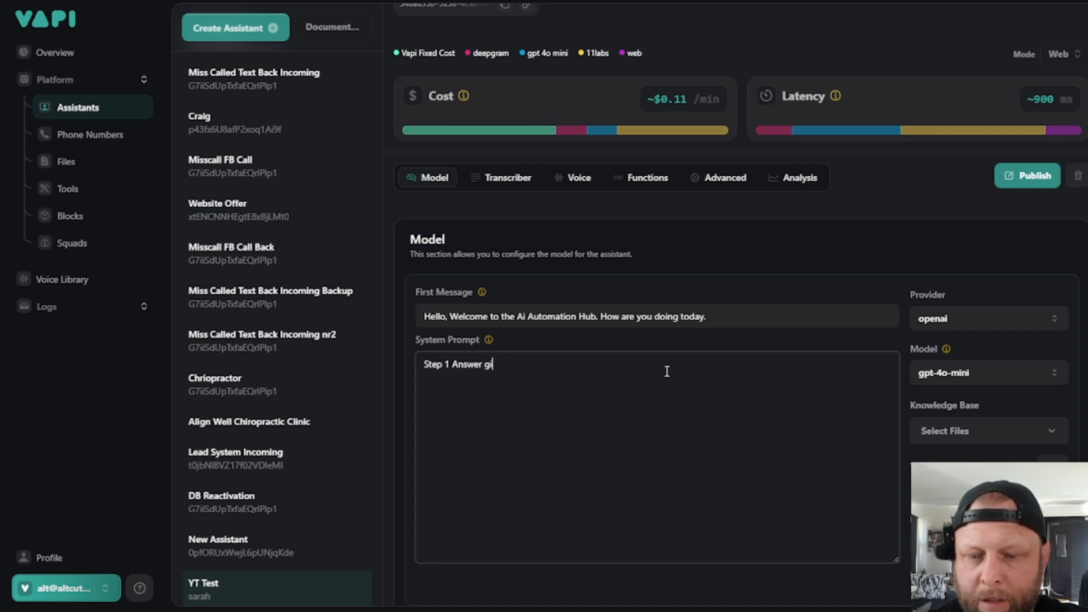
text(ve a funny )
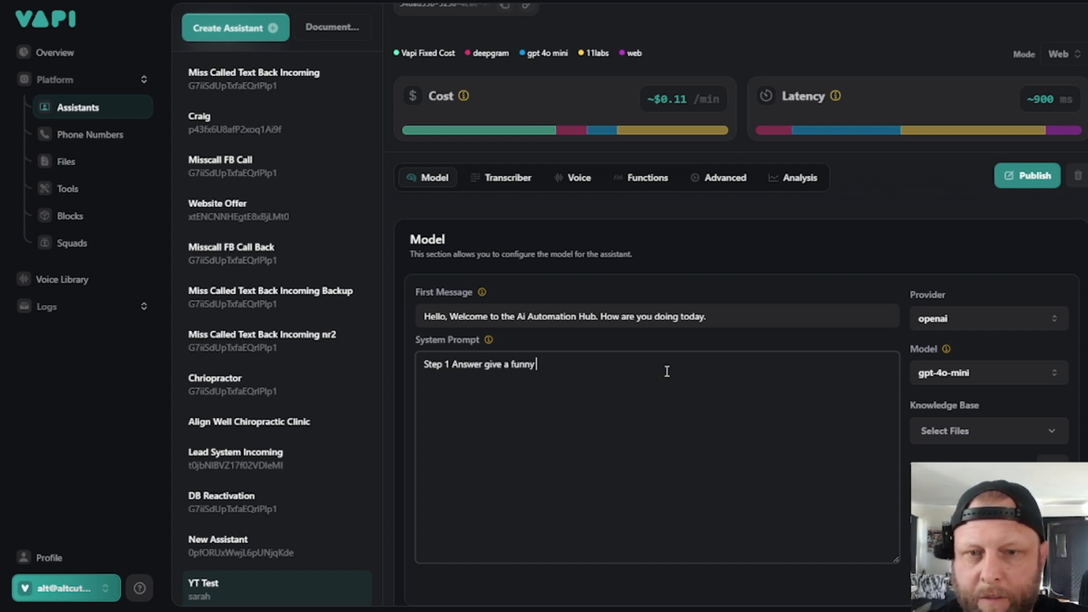
text(reply to t)
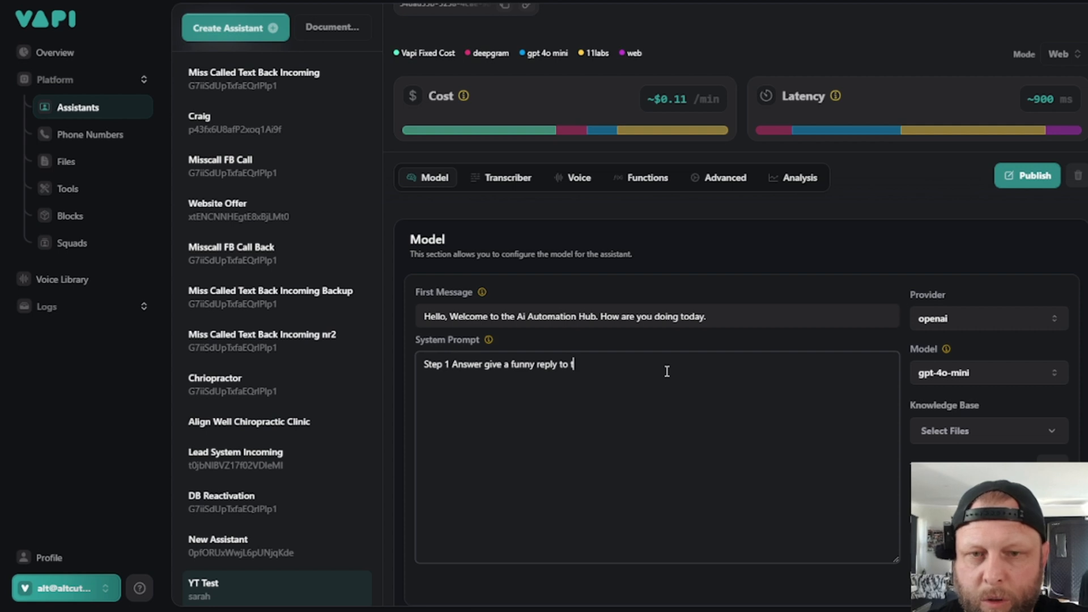
text(heir answer )
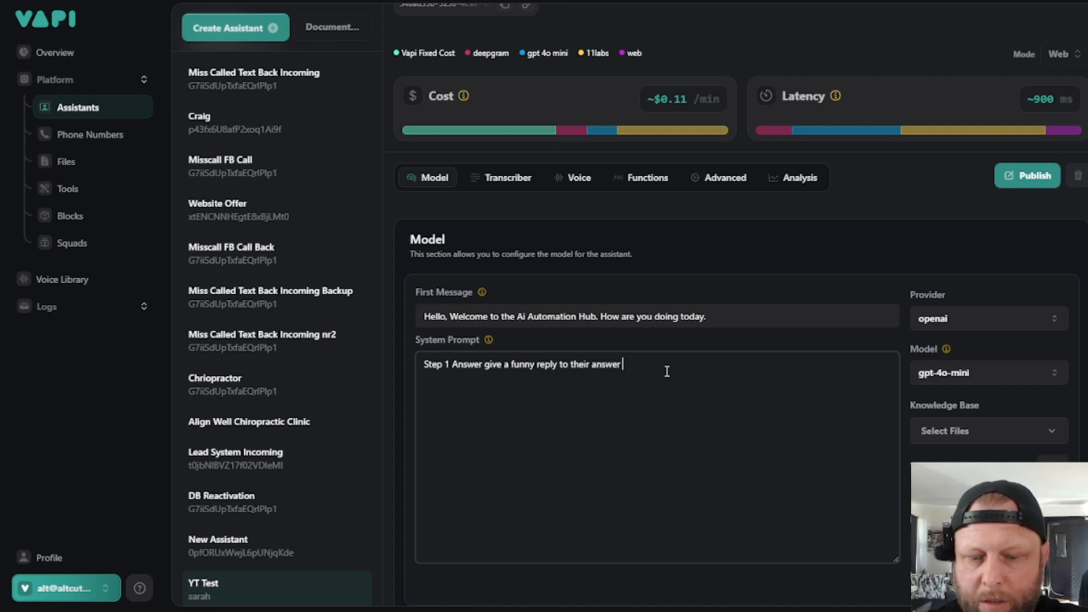
text(of the greeting :)
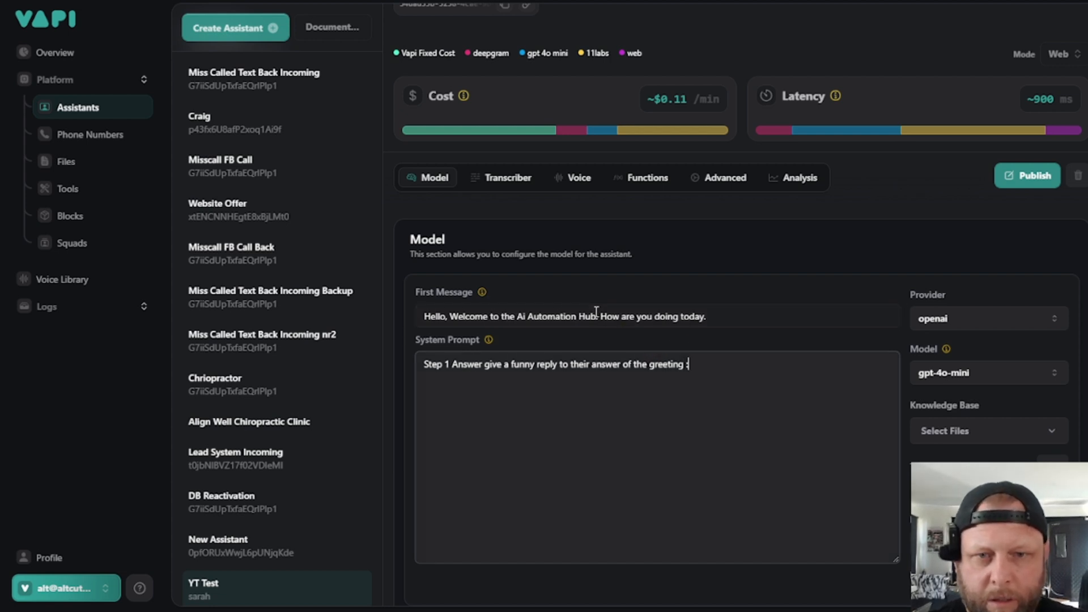
- Copy the first message's closing question to the end of Step 1 in the system prompt, ending it as "How are you doing today?"
drag(601, 316, 716, 314)
key(ctrl+c)
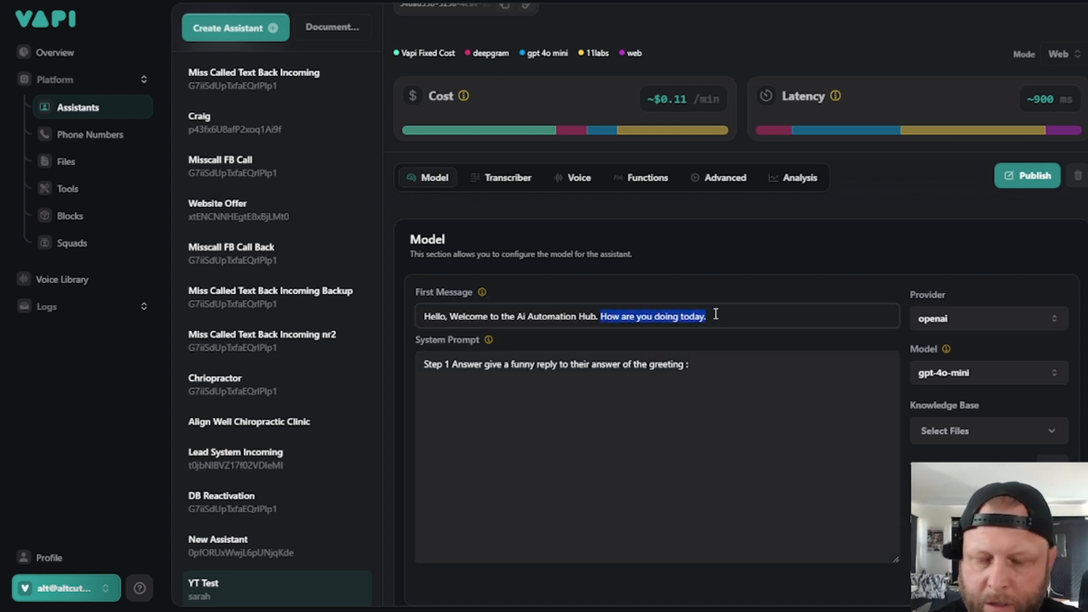
click(722, 382)
key(ctrl+v)
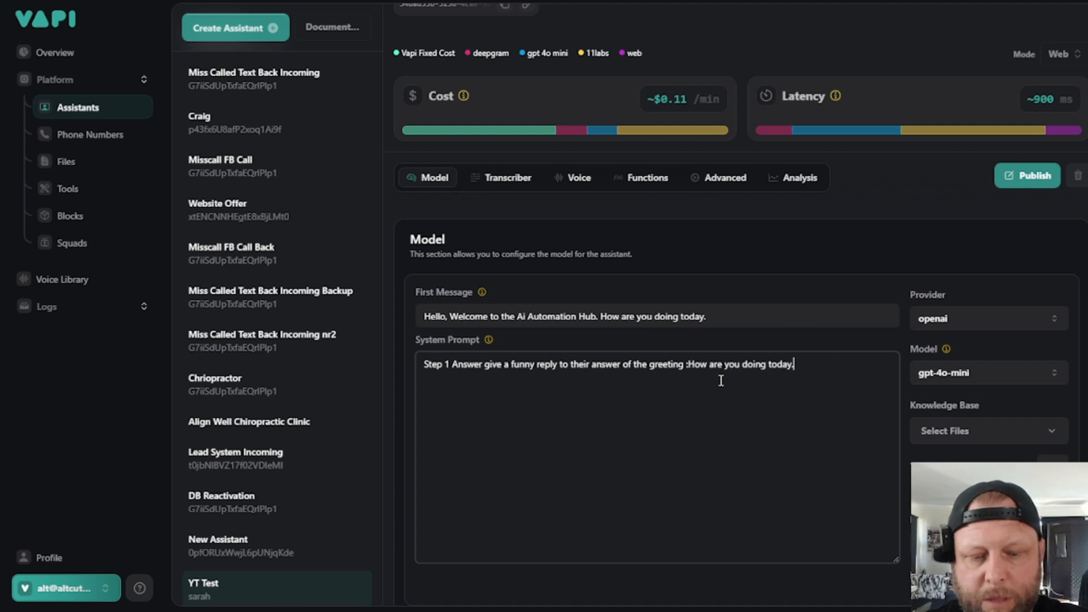
key(BackSpace)
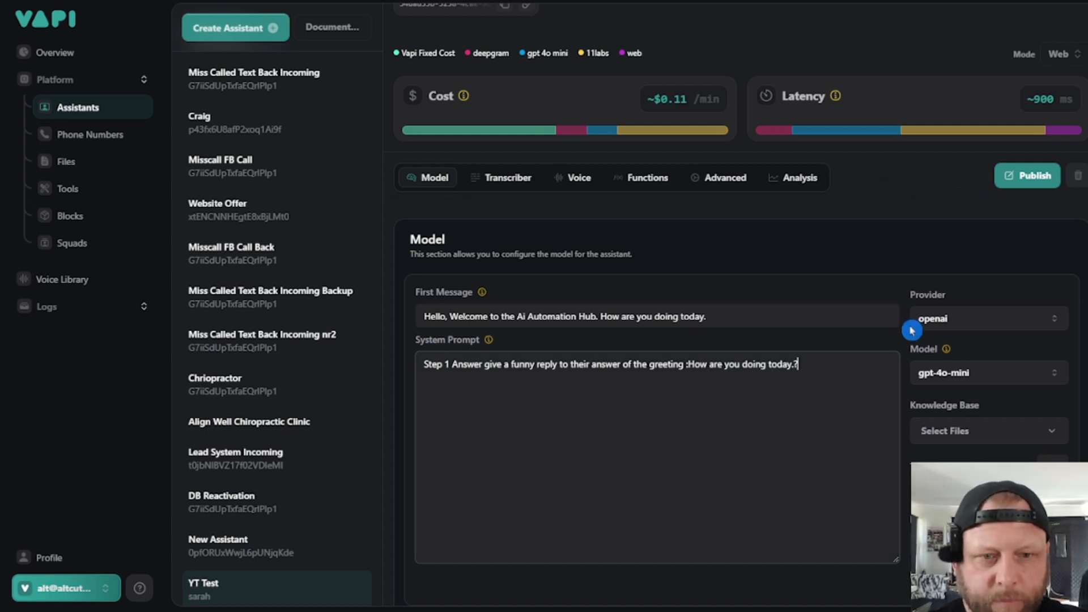
text(?)
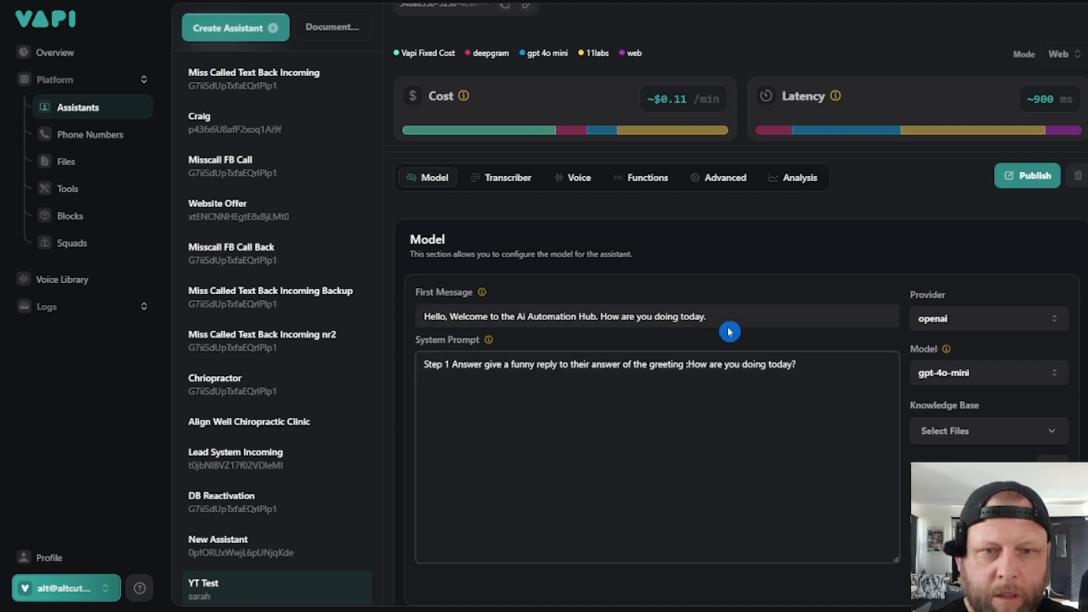
- Replace the final period of the first message with a question mark
click(740, 315)
key(BackSpace)
text(?)
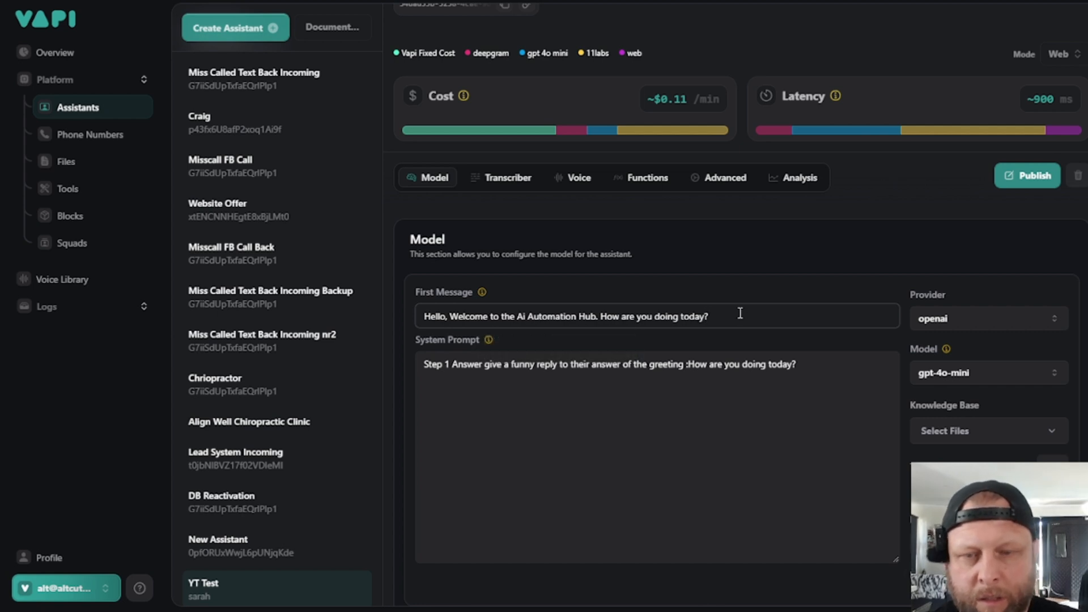
- Add a new paragraph to the system prompt reading "Step 2 Tell them that you are going to take down their email"
click(850, 375)
key(Return)
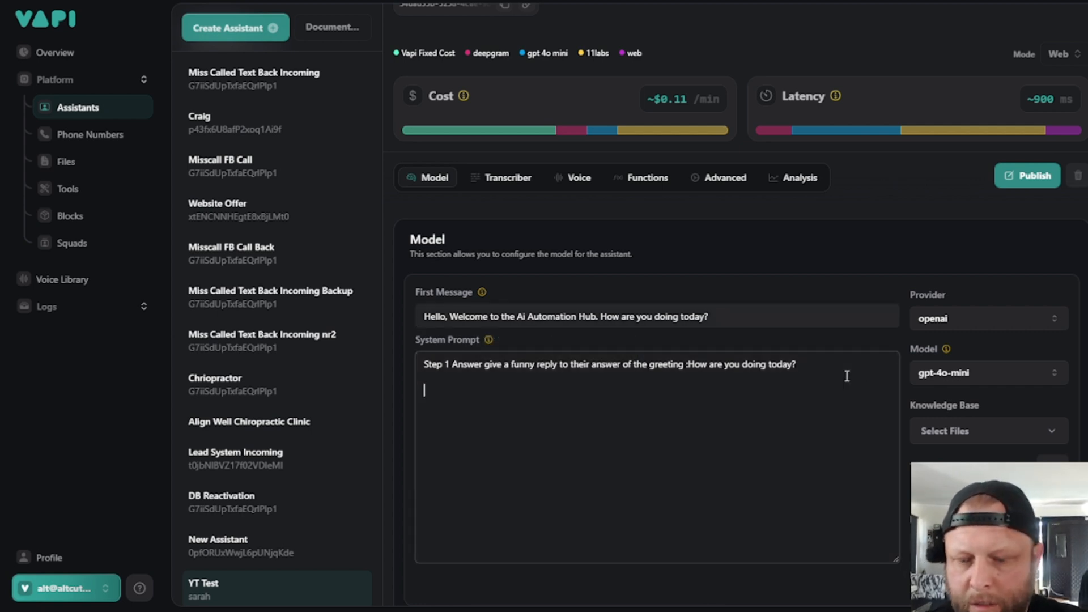
text(Step 2)
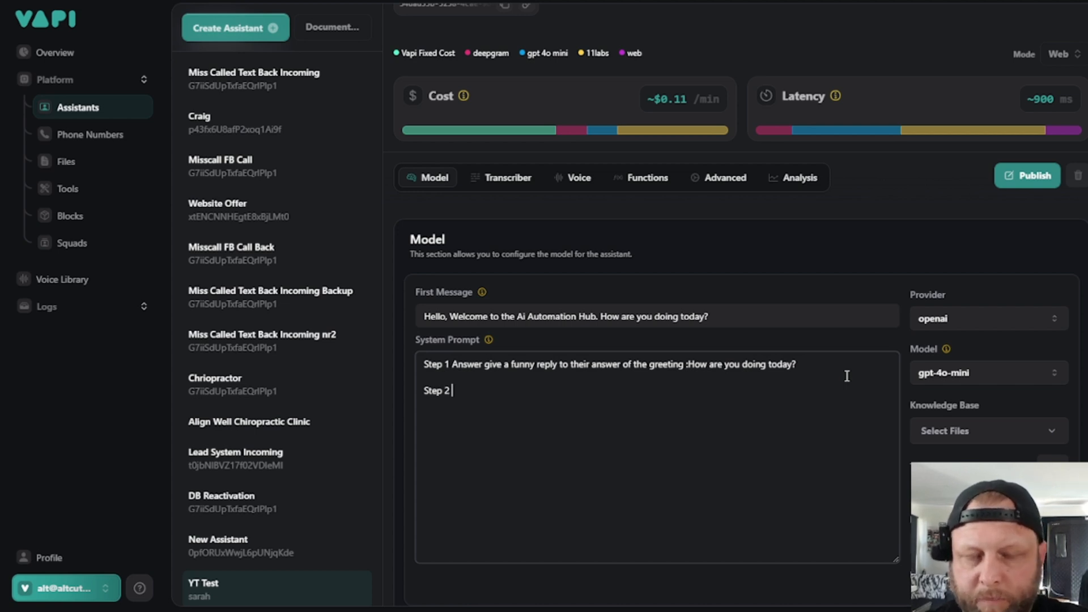
text( Tell t)
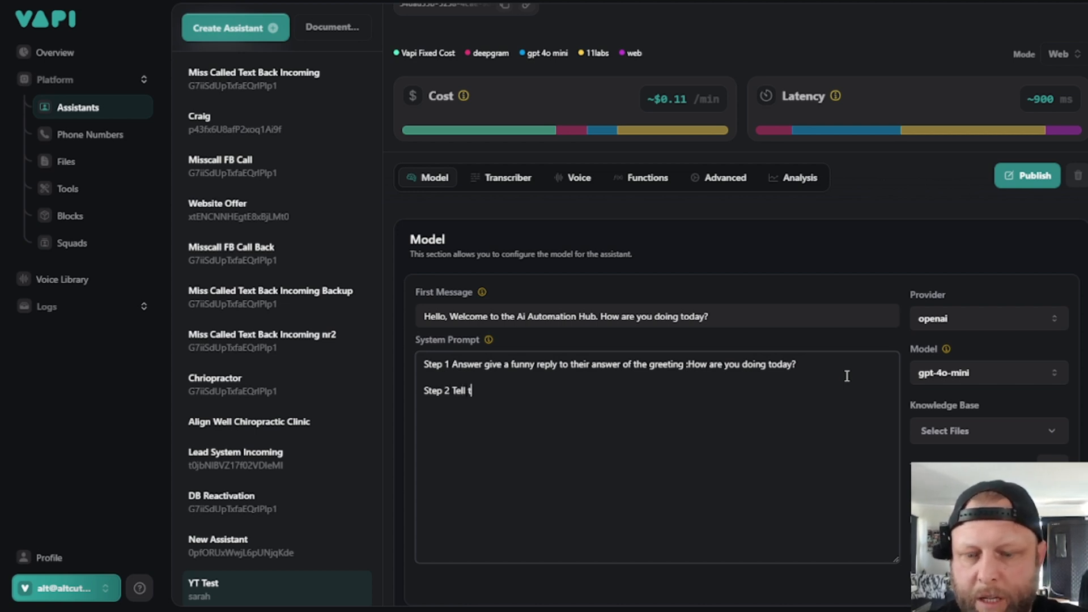
text(hem that you )
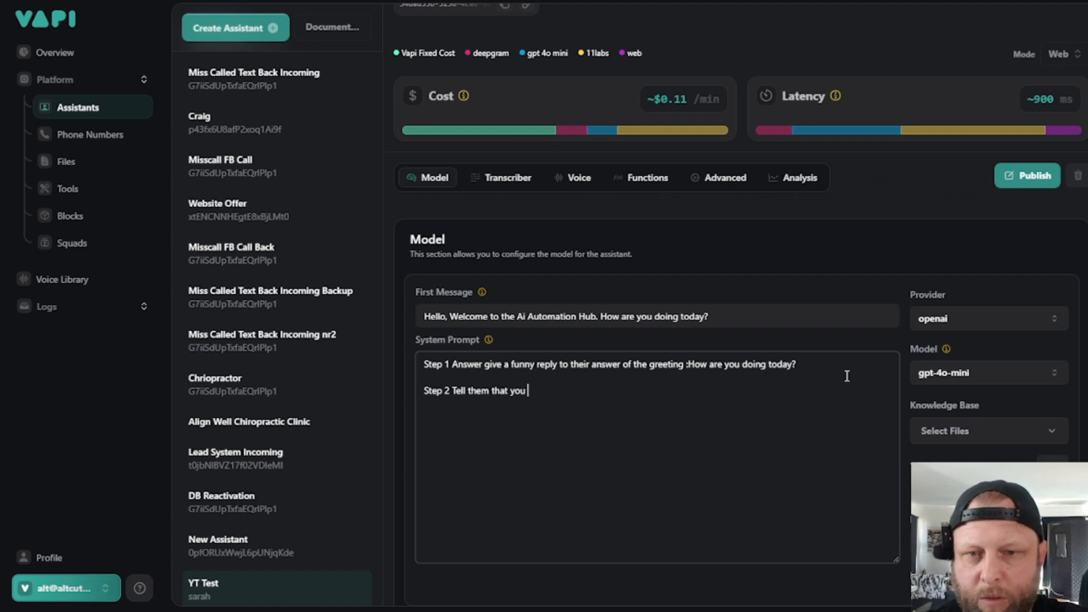
text(are going to )
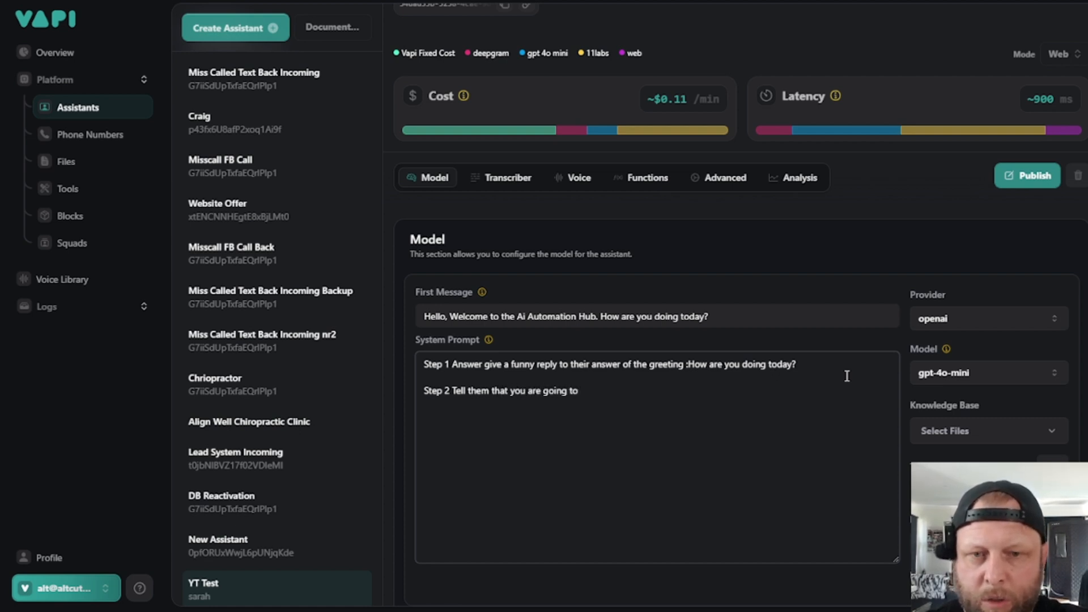
text(take down the)
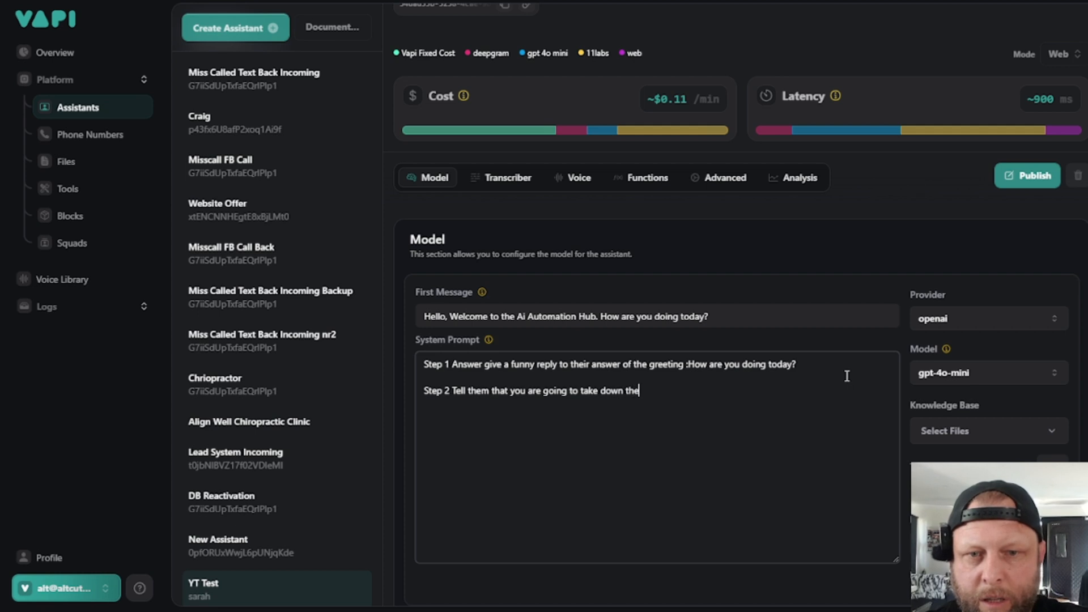
text(ir demai)
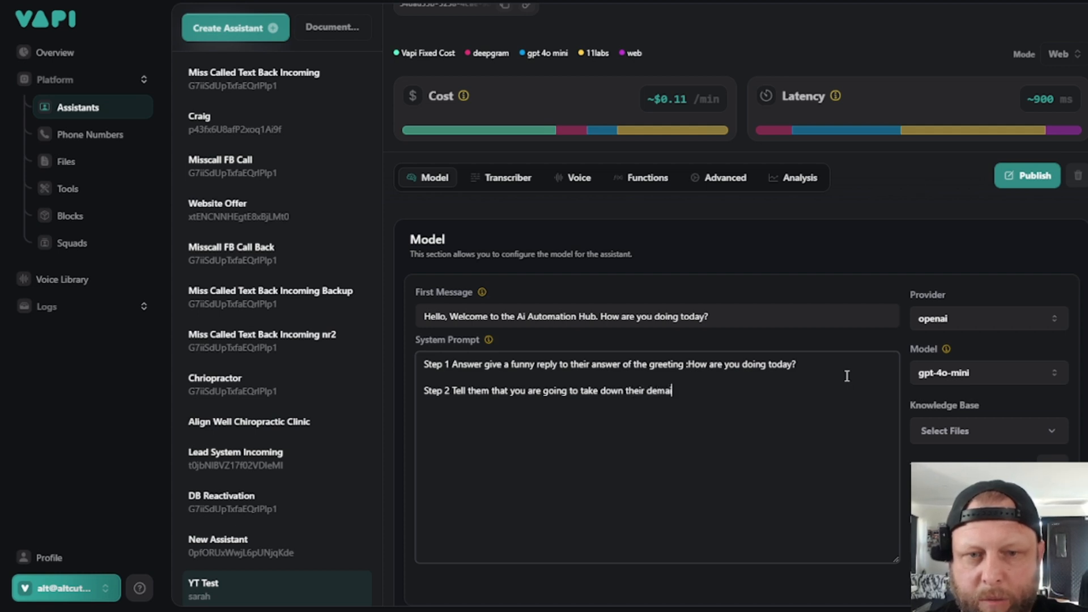
key(BackSpace)
key(BackSpace)
key(BackSpace)
key(BackSpace)
key(BackSpace)
text(emai)
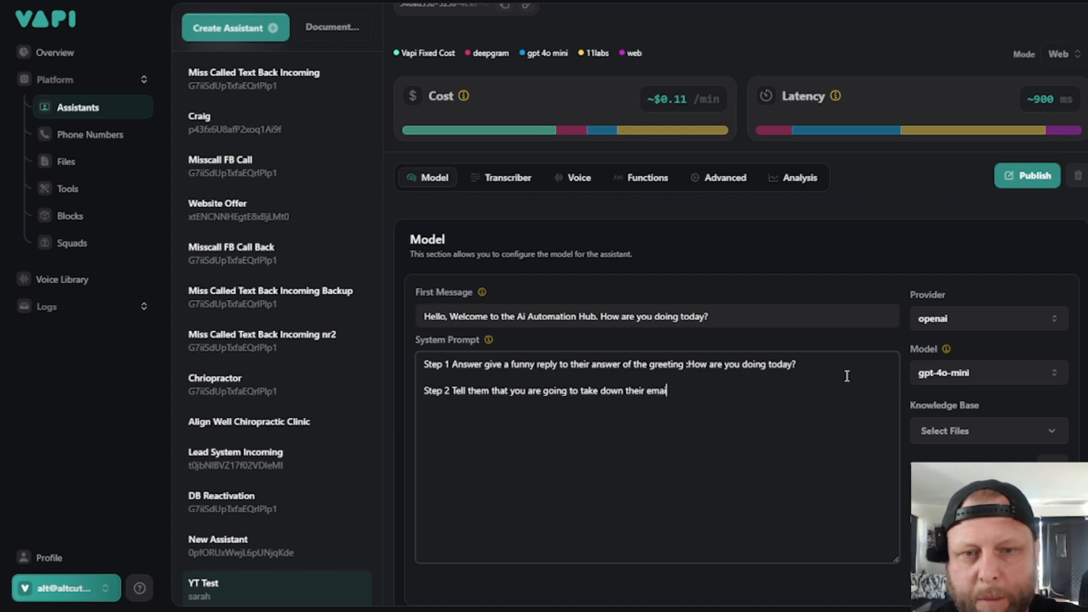
text(l and send it )
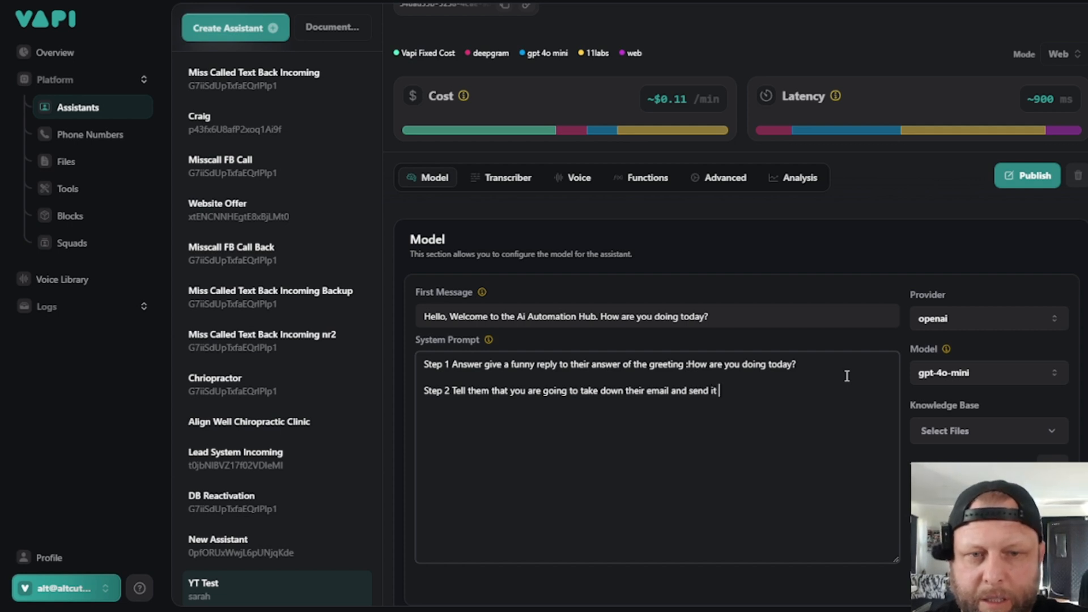
text(t)
text(o the )
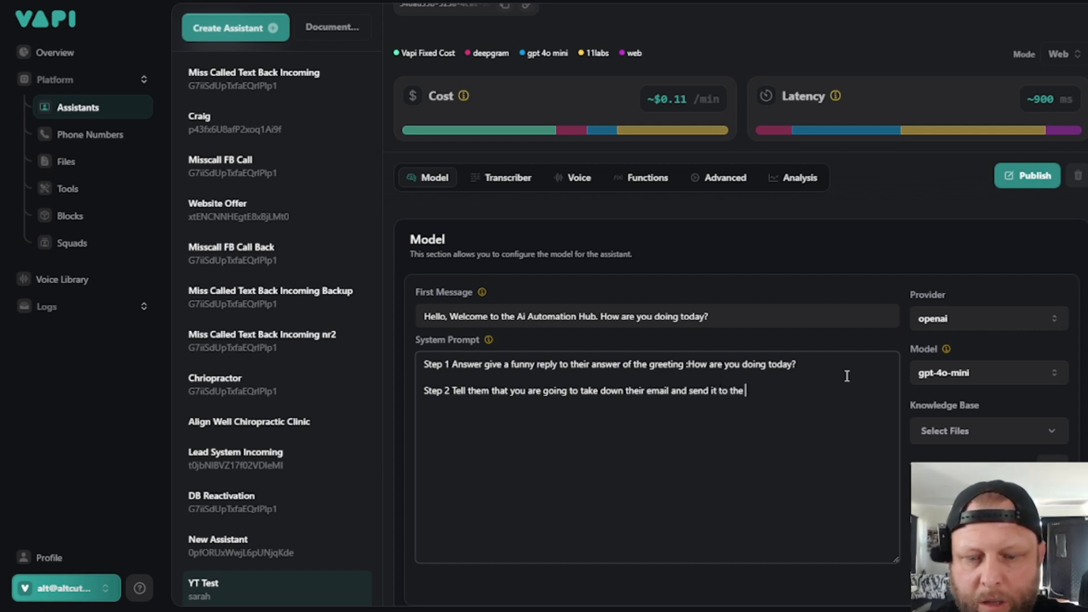
text(owner Mik)
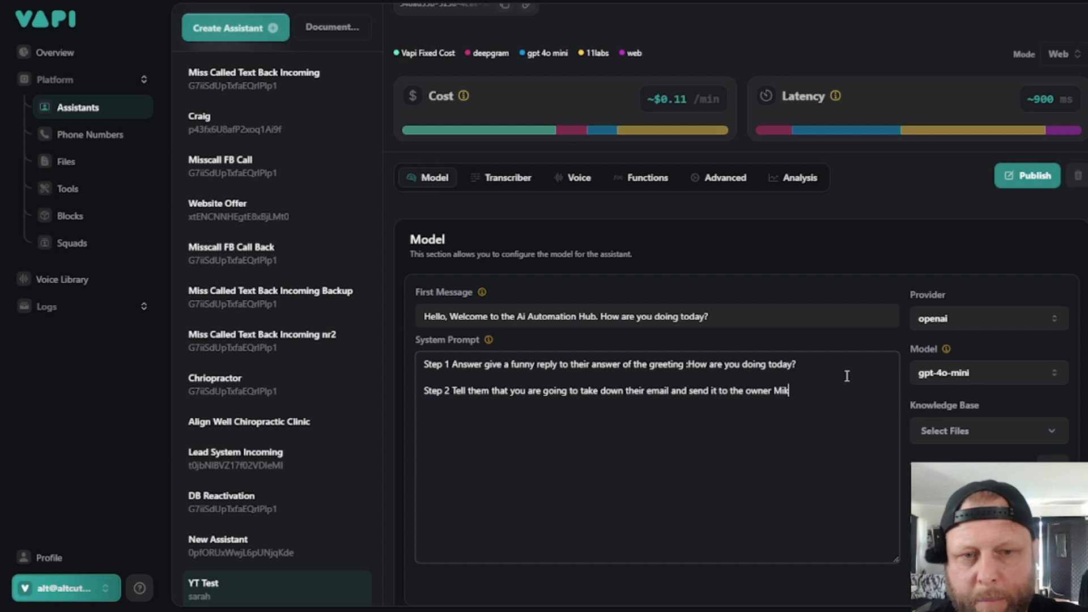
text(e, to c)
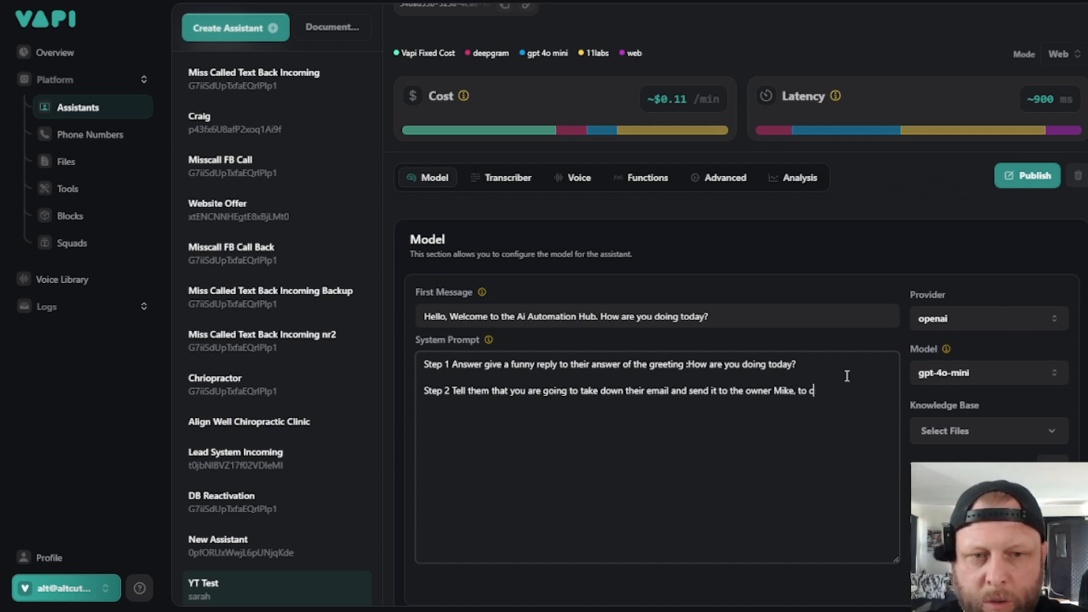
- Complete Step 2 with "and send it to the owner", the owner's first name, and ", to send them a quote."
key(BackSpace)
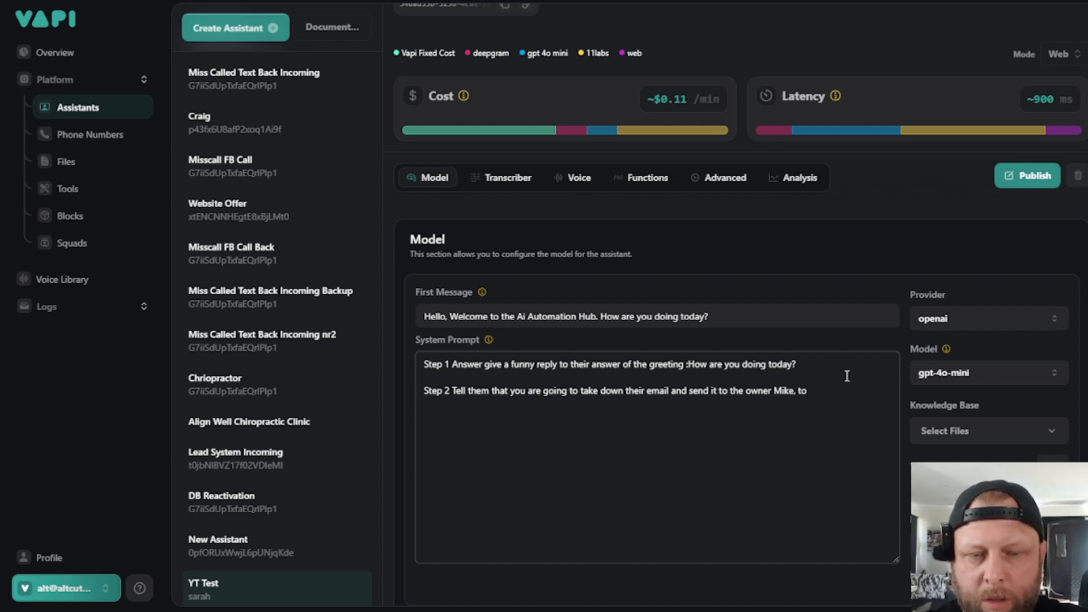
text(send the)
text(m a q)
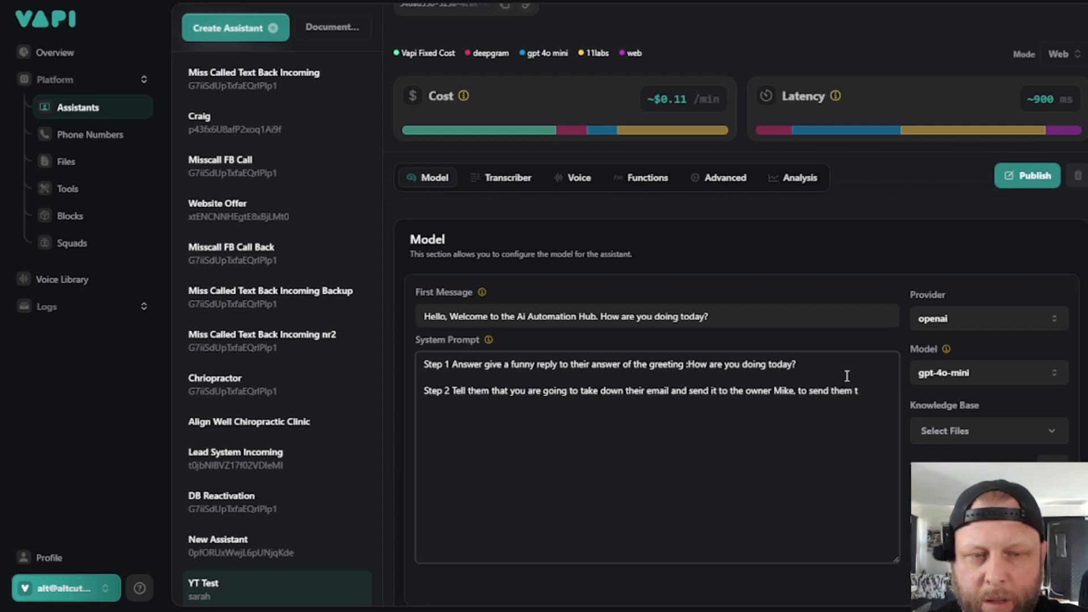
text(uote.)
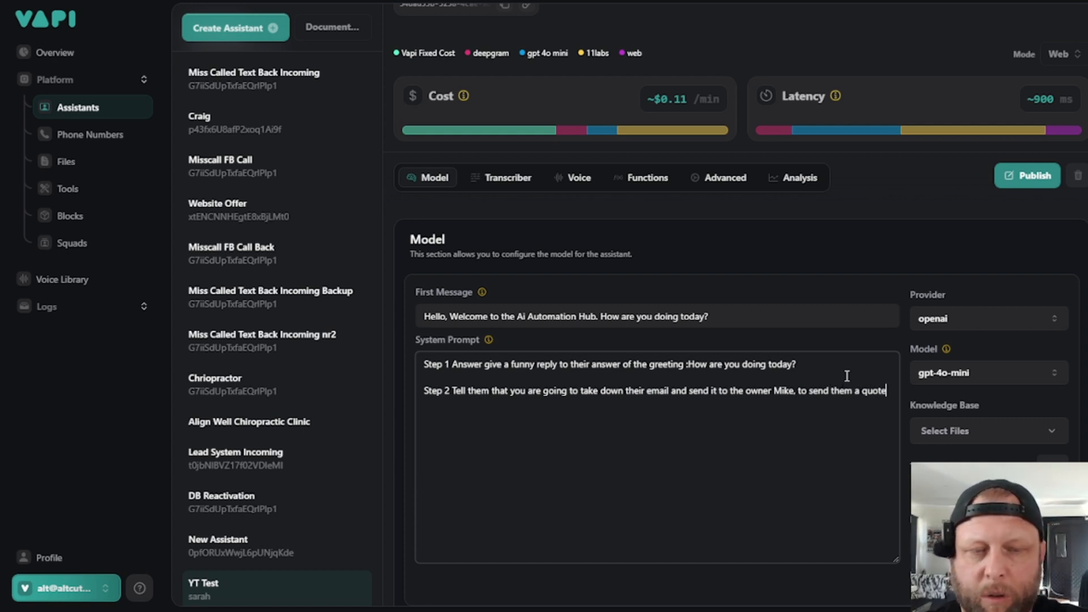
- Add a separate paragraph below Step 2 reading "Step 3 Ask for their email address."
key(Return)
key(Return)
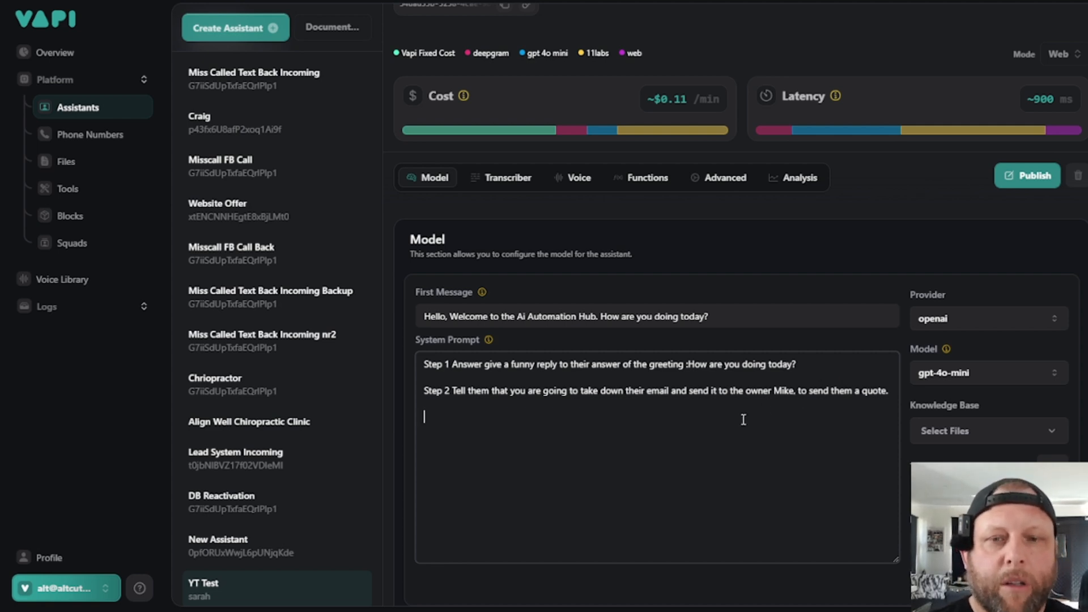
text(Step )
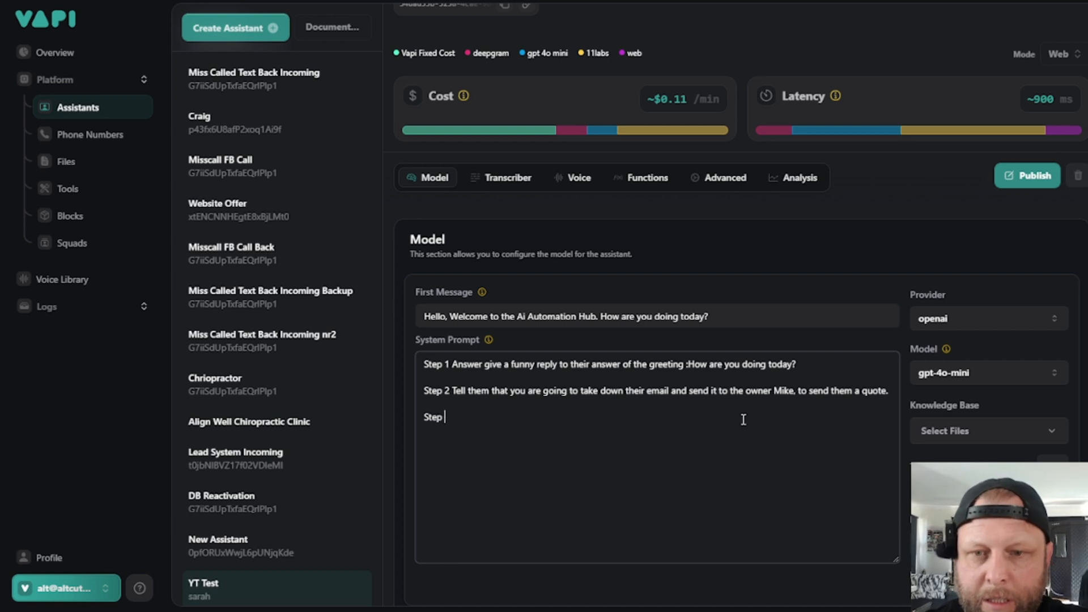
text(3 Ask)
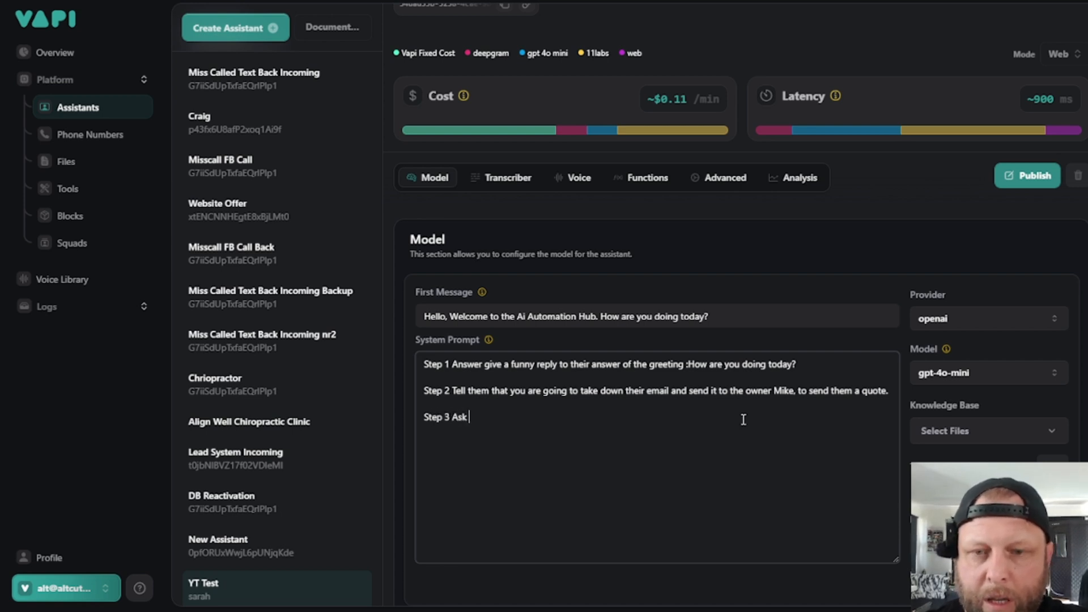
text( for their )
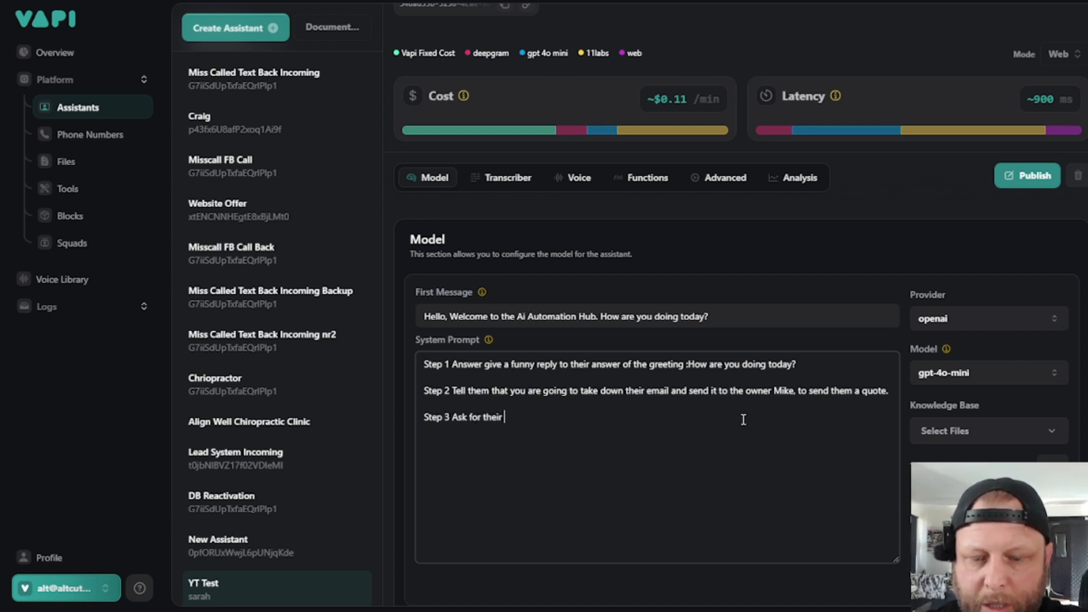
text(email addre)
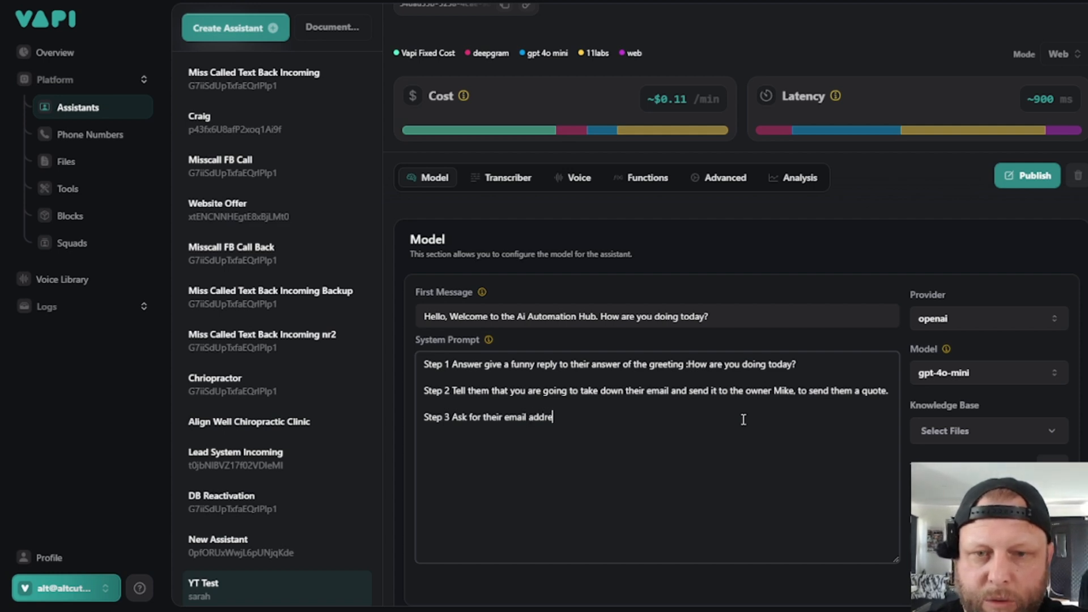
text(ss.)
- Start a new paragraph below Step 3 of the system prompt with the label "Step 4"
key(Return)
key(Return)
text(Step )
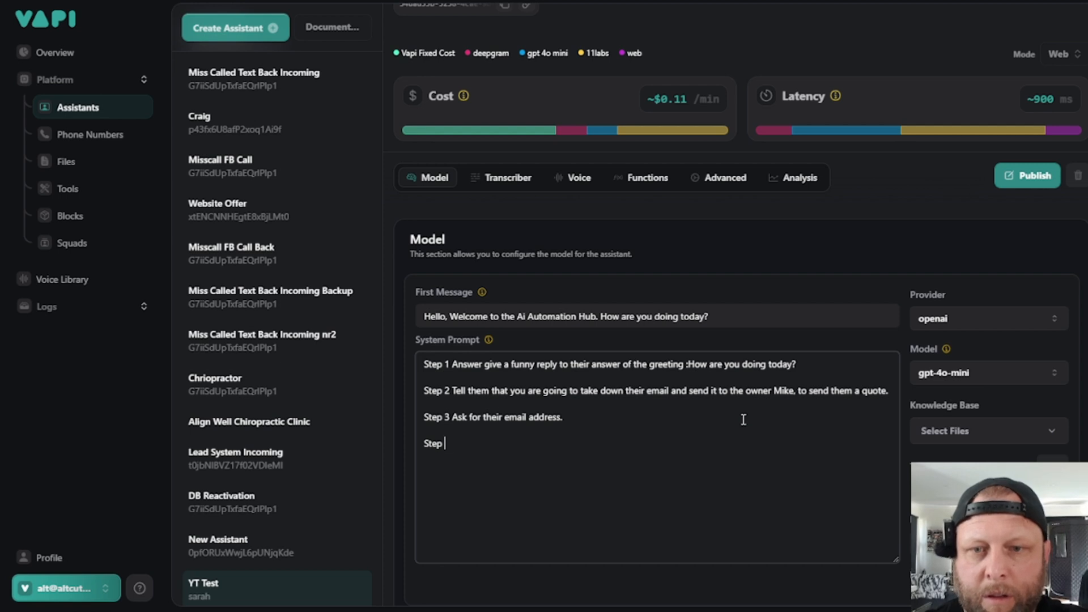
text(4)
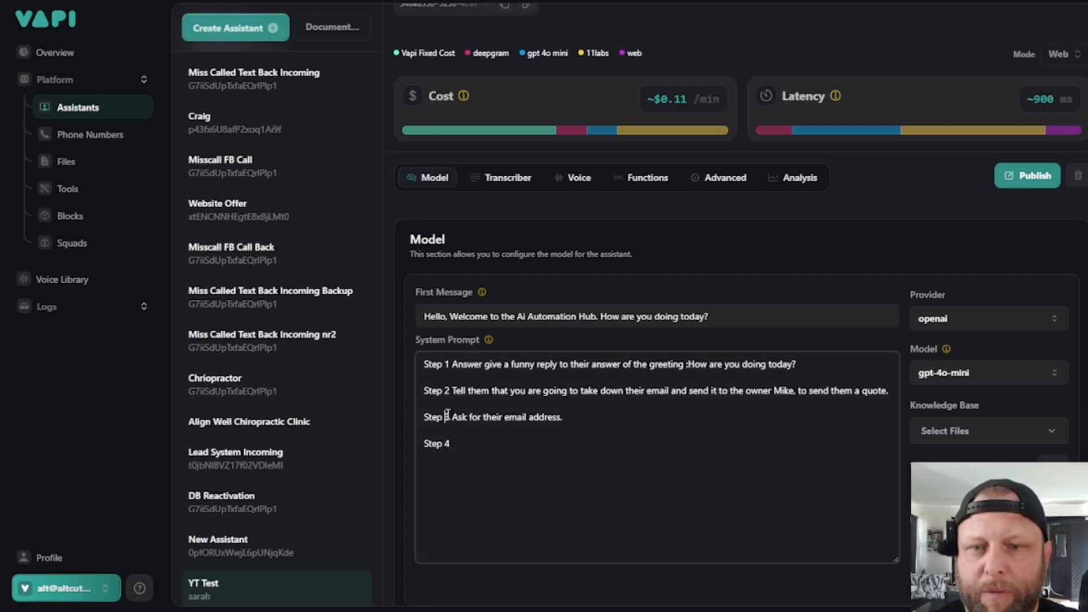
- Replace the number and wording of the Step 3 line in the system prompt with "1 Ask for their name"
drag(448, 416, 563, 417)
text(1 )
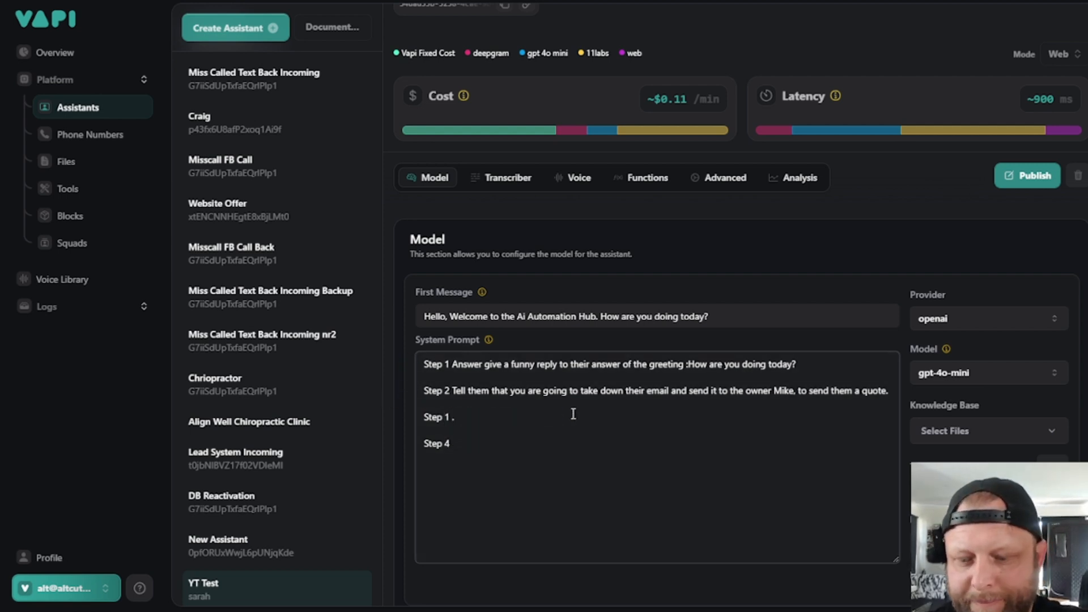
text(Ask for th)
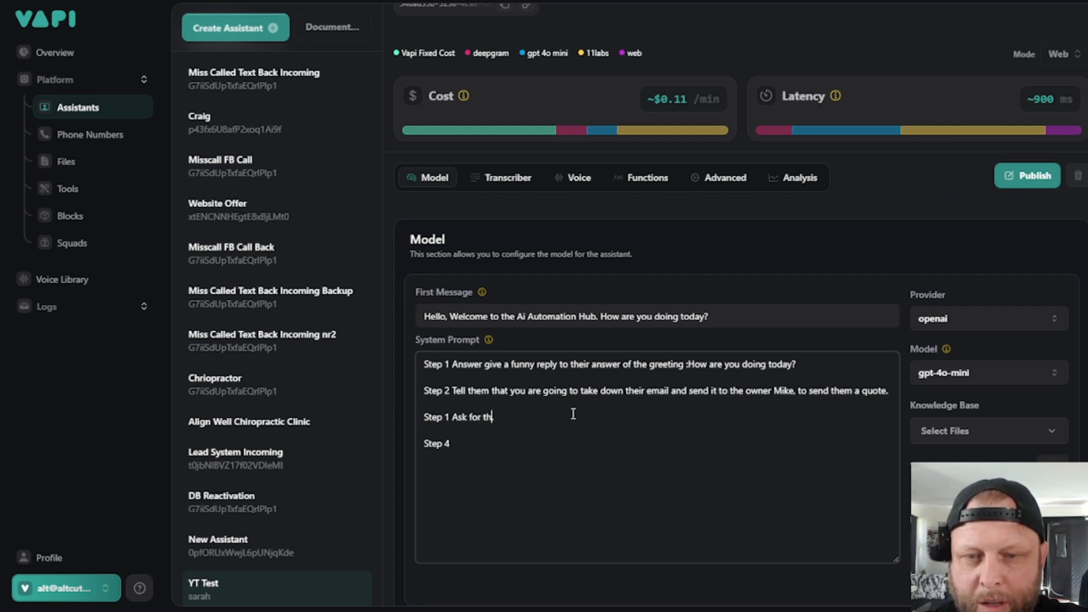
text(eir name.)
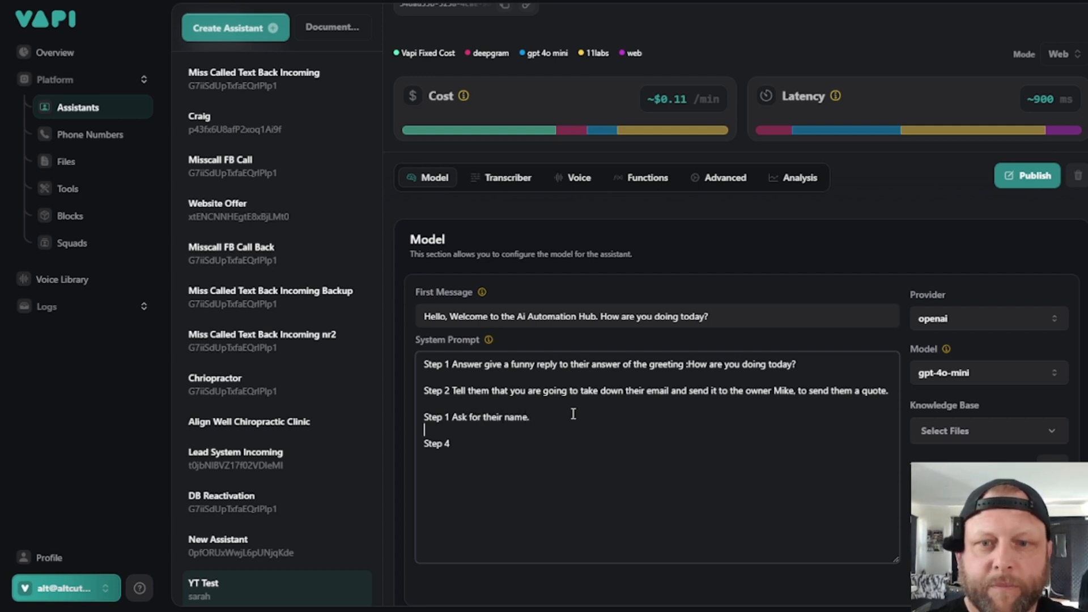
- Remove the 4 from the last line's label and renumber the "Ask for their name." line as Step 3
key(Down)
key(End)
key(BackSpace)
key(Left)
key(Left)
key(Left)
key(Left)
key(Left)
key(Left)
key(Left)
key(Left)
key(Left)
key(Left)
key(Left)
key(Left)
key(Left)
key(Left)
key(Left)
key(Left)
key(Left)
key(Left)
key(Left)
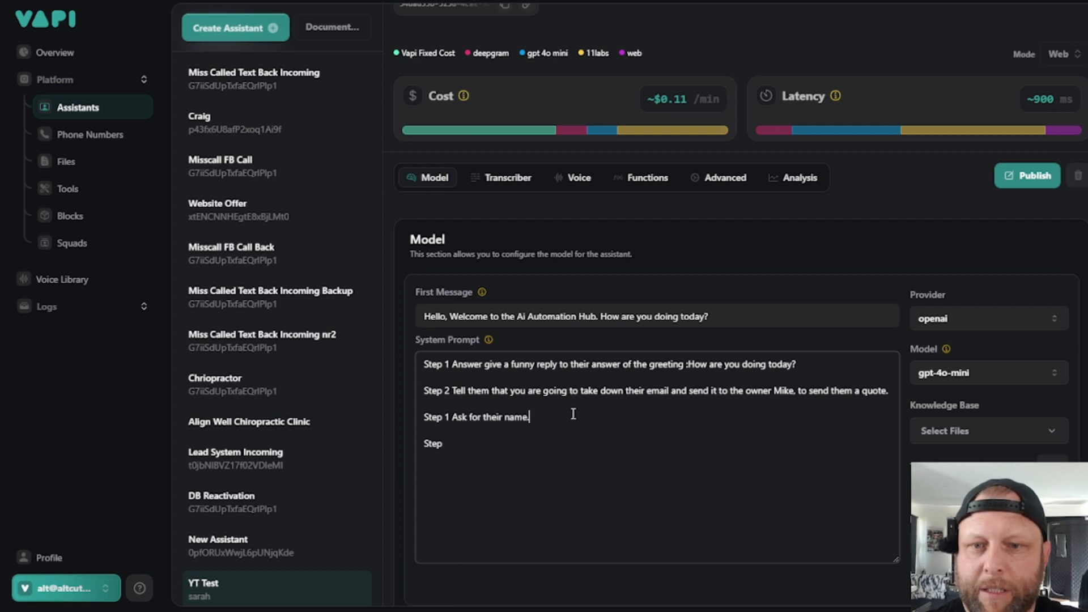
key(Left)
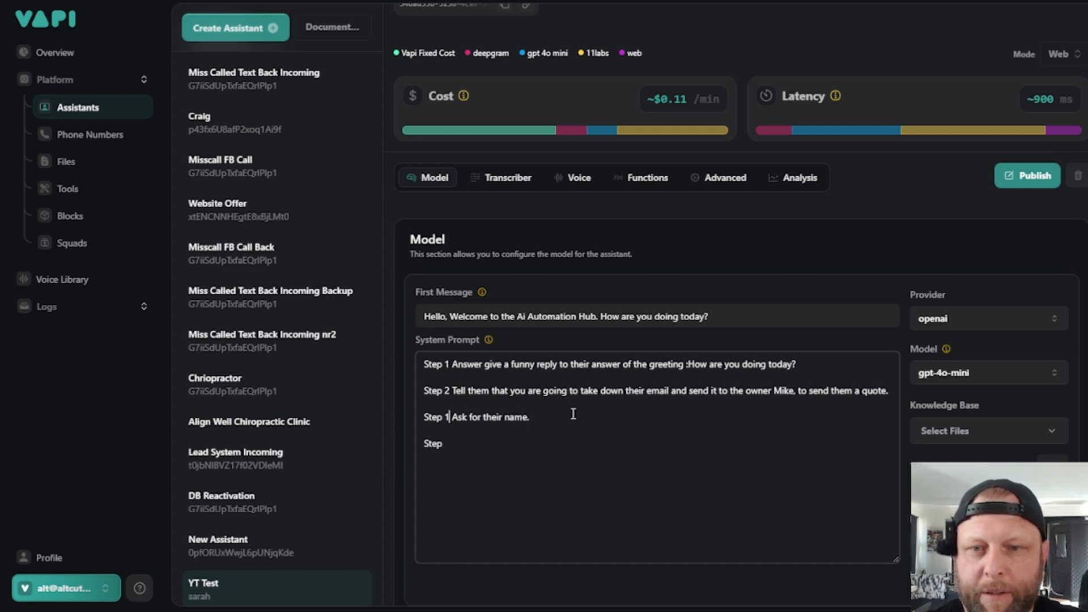
key(BackSpace)
text(3)
- Complete the last line of the system prompt as "Step 4 Ask for their email."
key(Down)
key(Down)
text(Ste)
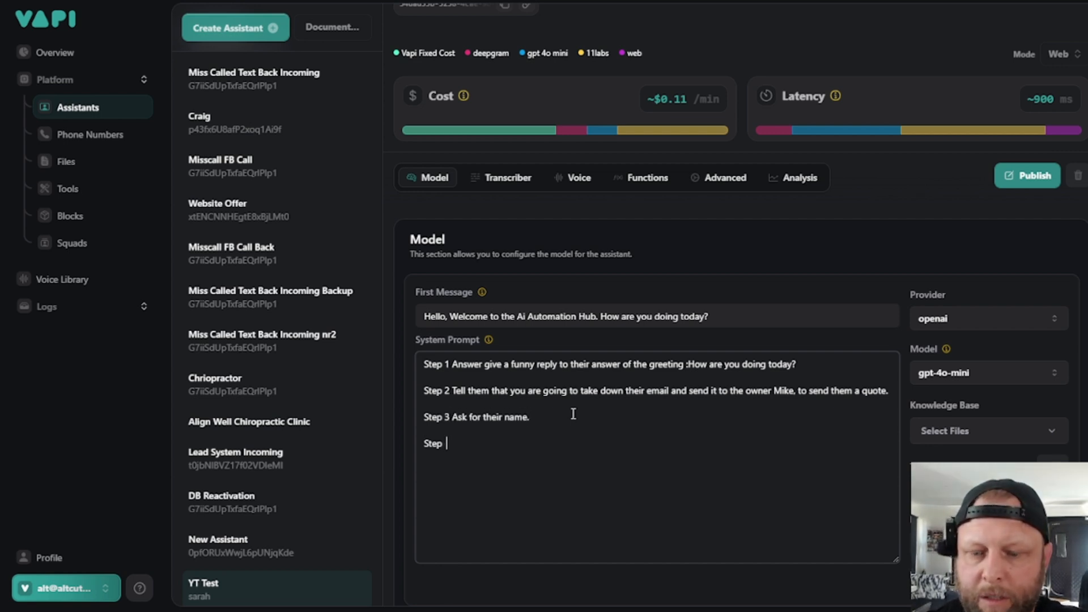
key(BackSpace)
key(BackSpace)
key(BackSpace)
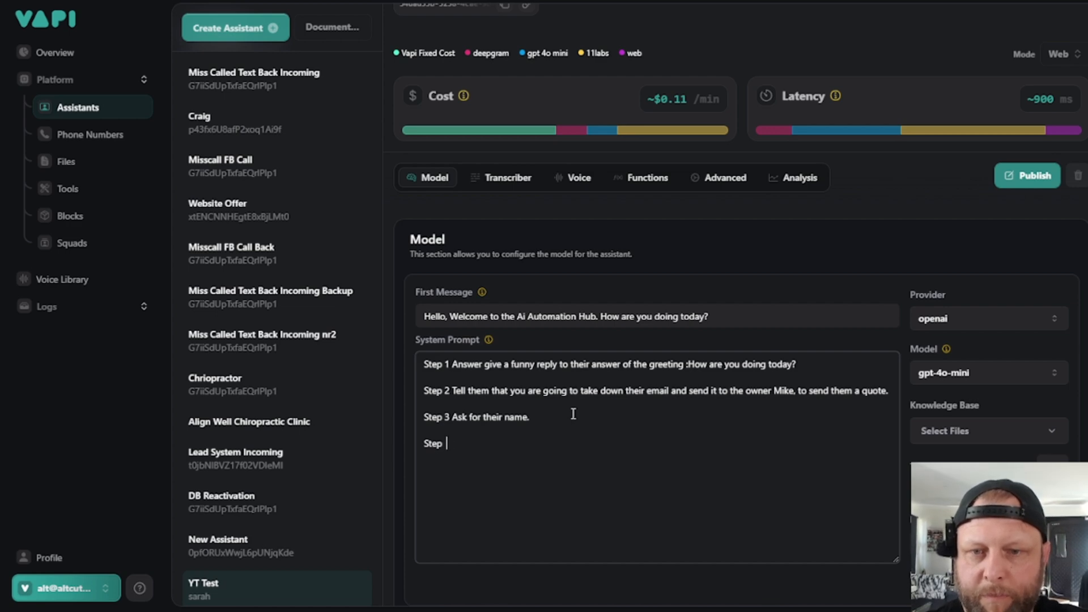
text(4 Ask f)
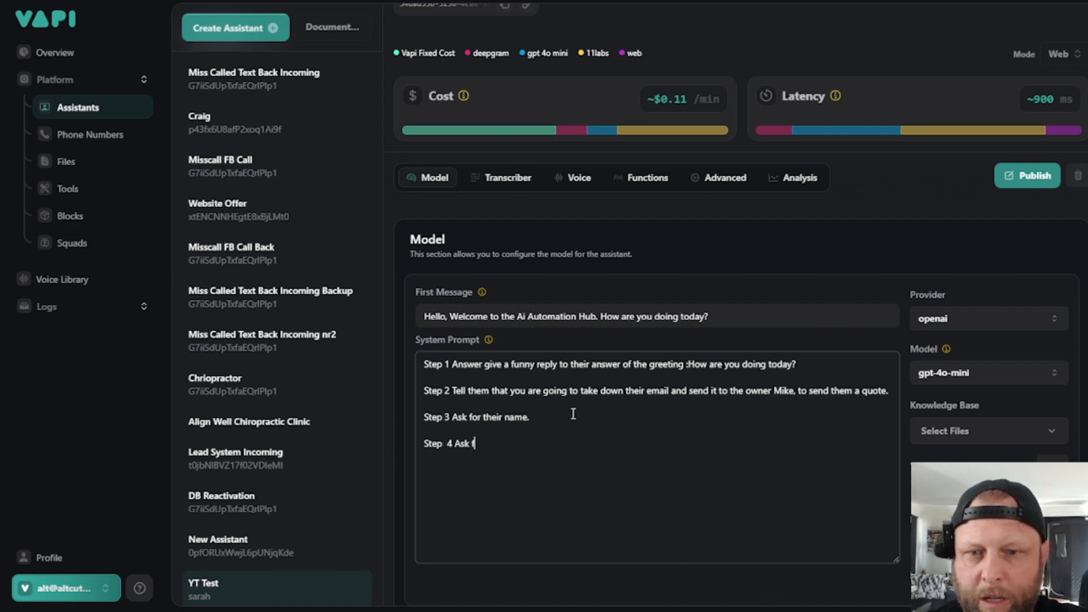
text(or their email)
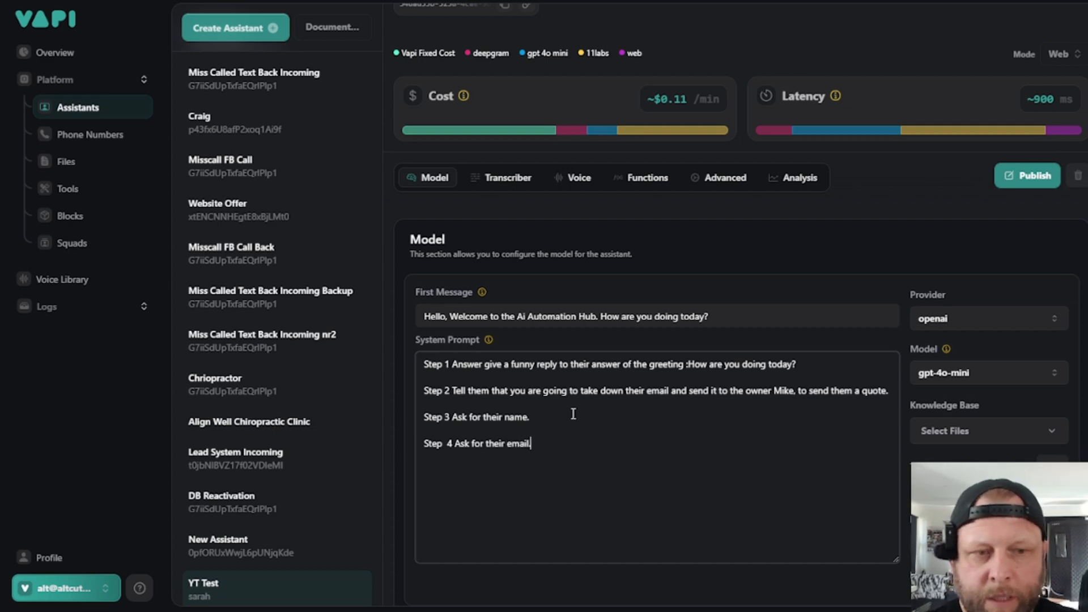
text(.)
- Publish the YT Test assistant and hold a test voice call with it
click(966, 238)
click(1017, 180)
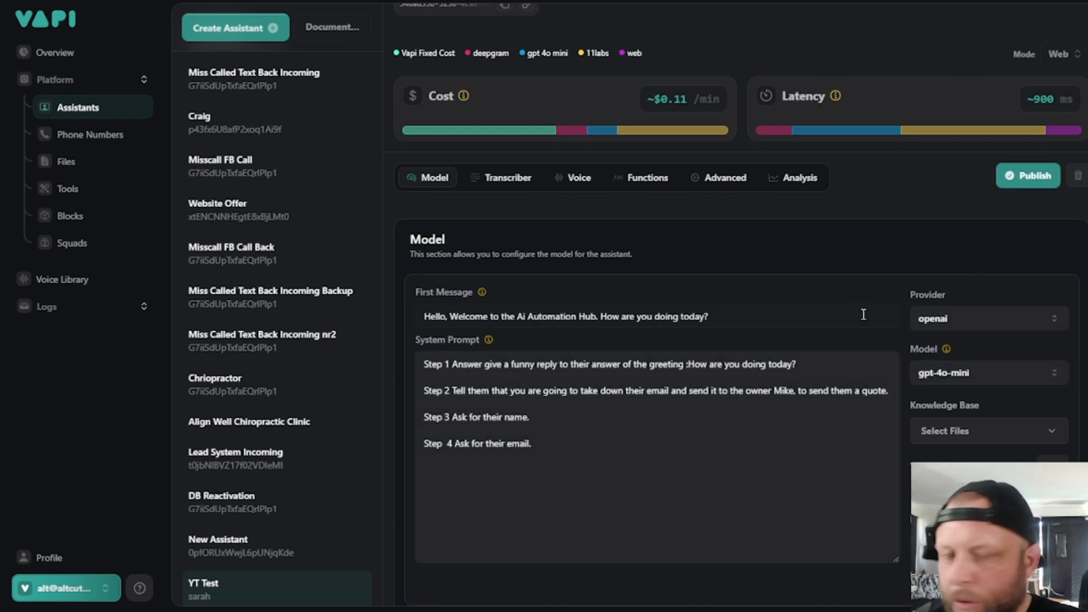
scroll(864, 314, up, 2)
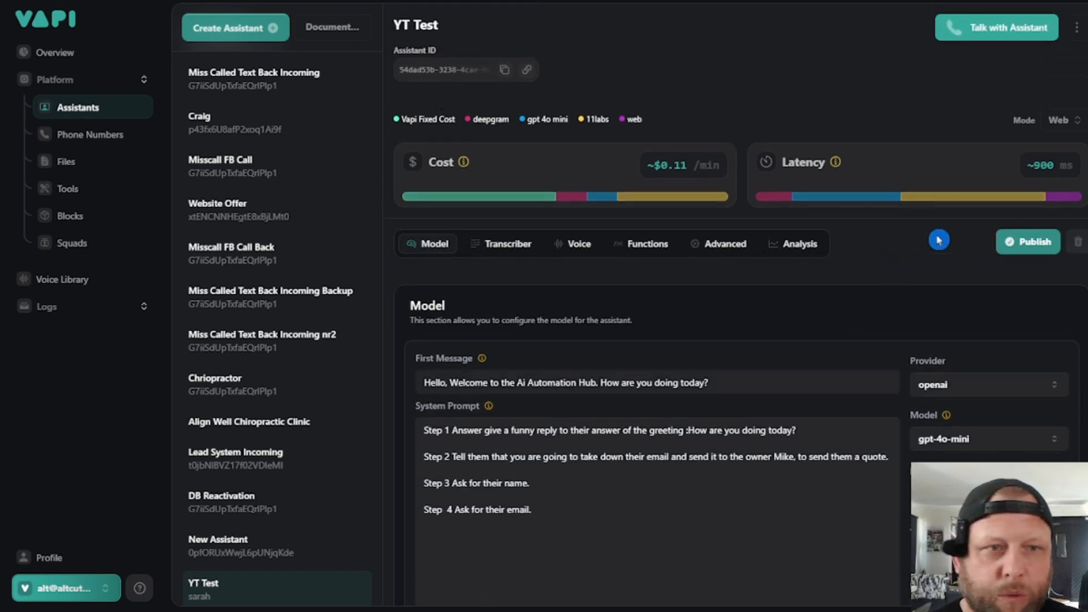
click(1000, 35)
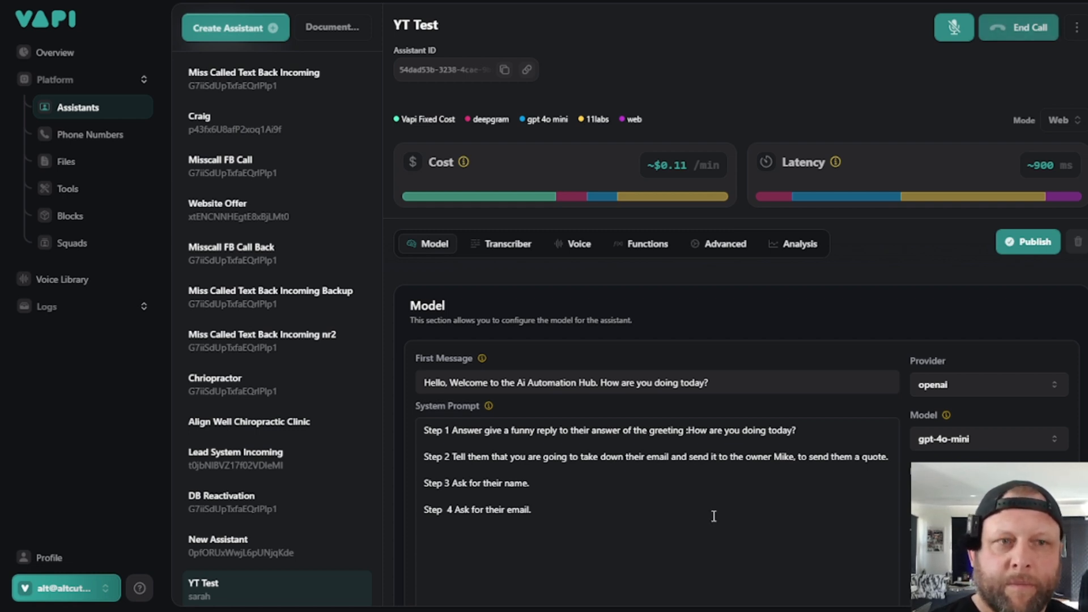
click(1010, 32)
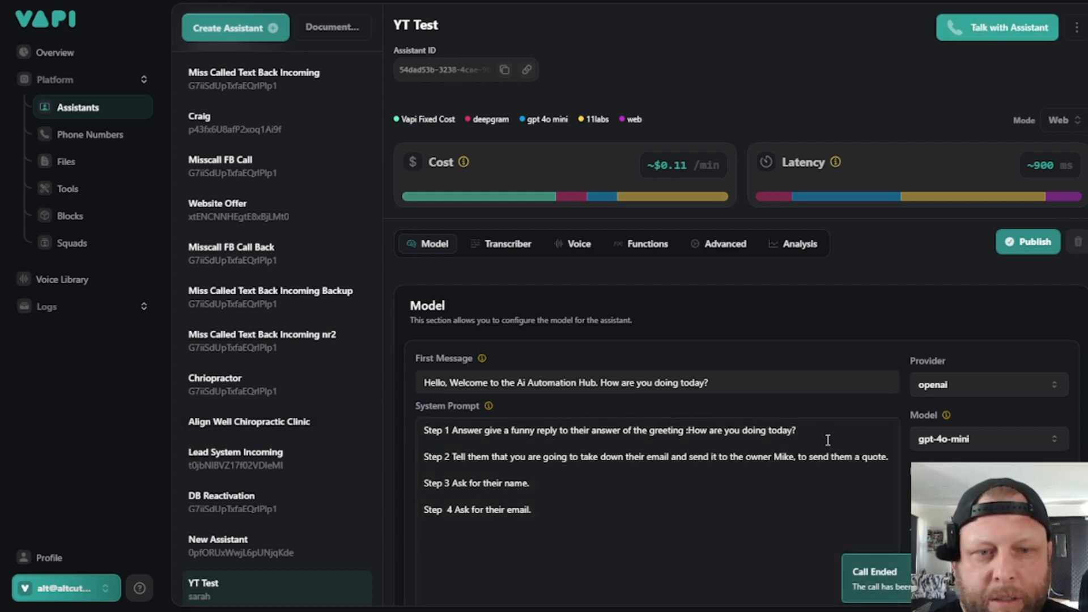
- Append "Make sure the reply is not a question." to Step 1 of the system prompt and publish the assistant
click(828, 439)
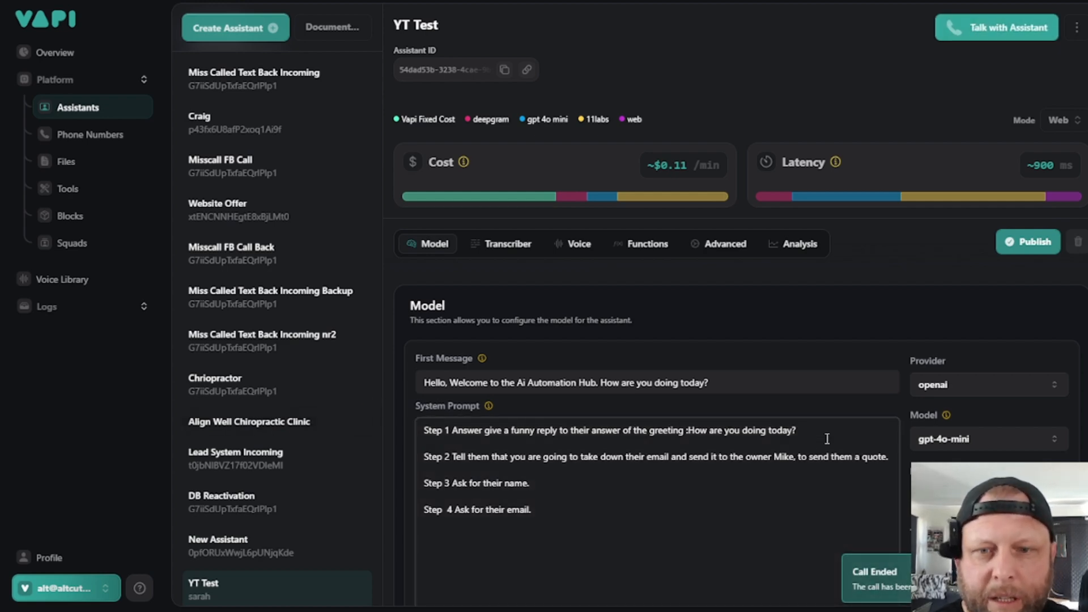
key(Right)
key(Right)
key(Right)
key(Right)
key(Right)
key(Right)
key(Right)
key(Right)
key(Right)
key(Right)
key(Right)
key(Right)
key(Right)
key(Right)
key(Right)
key(Right)
key(Right)
key(Right)
key(Right)
key(Right)
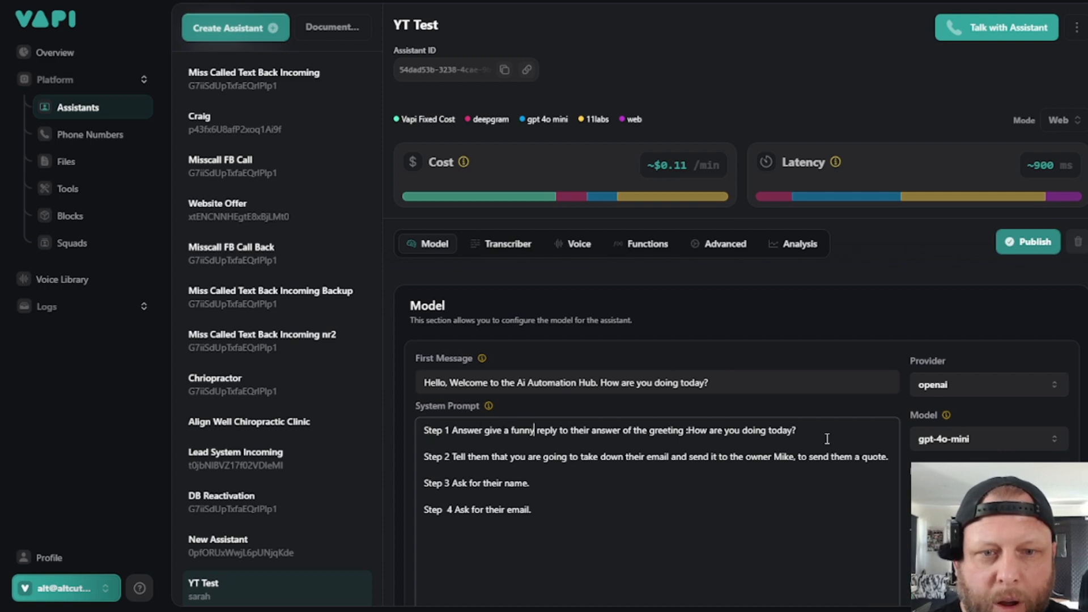
key(Right)
key(Right)
key(Right)
key(Right)
key(Right)
key(Right)
key(Right)
key(Right)
key(Right)
key(Right)
key(Right)
key(Right)
key(Right)
key(Right)
key(Right)
key(Right)
key(Right)
key(Right)
key(Right)
key(Right)
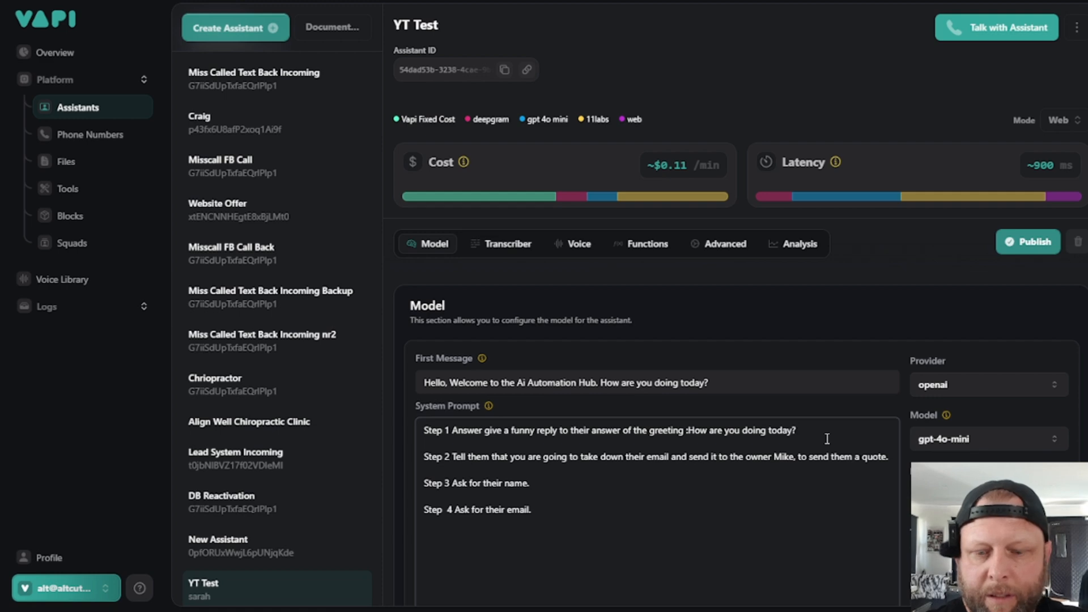
text(Good)
key(BackSpace)
key(BackSpace)
key(BackSpace)
key(BackSpace)
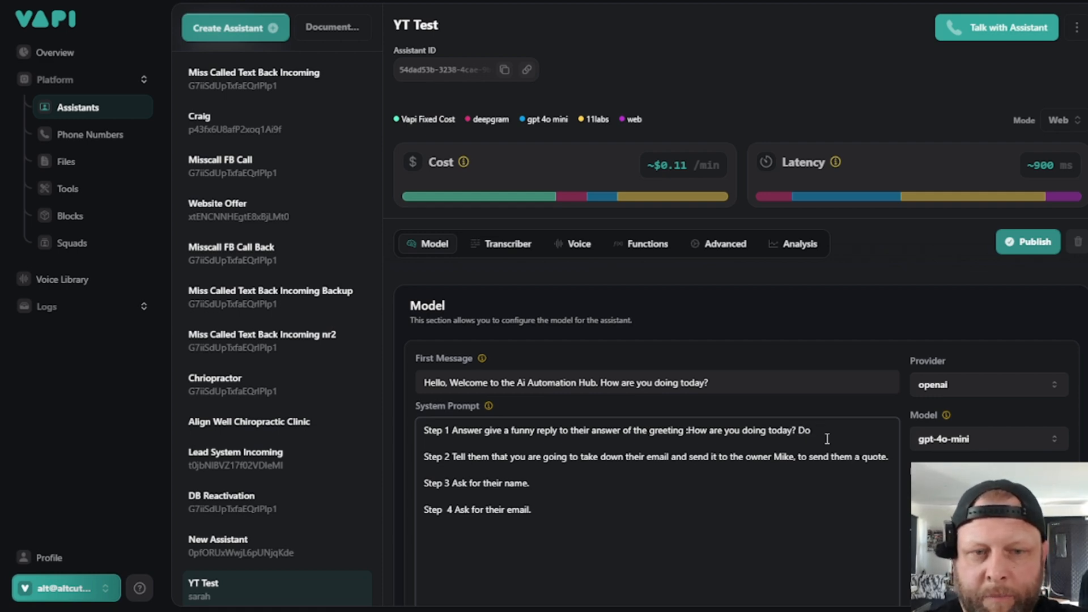
text(Make sure)
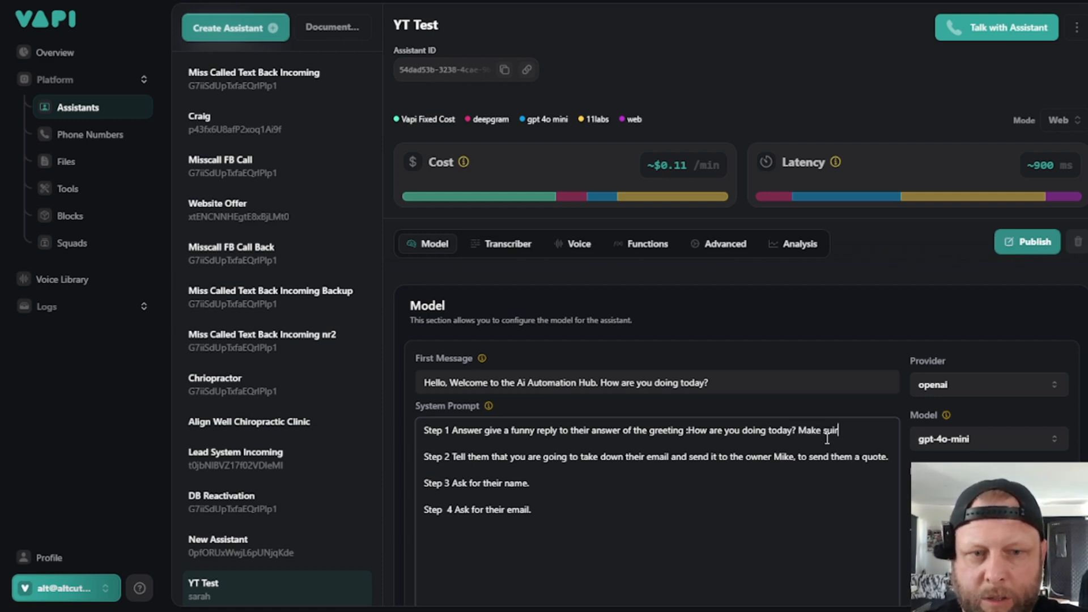
key(BackSpace)
key(BackSpace)
text(re t)
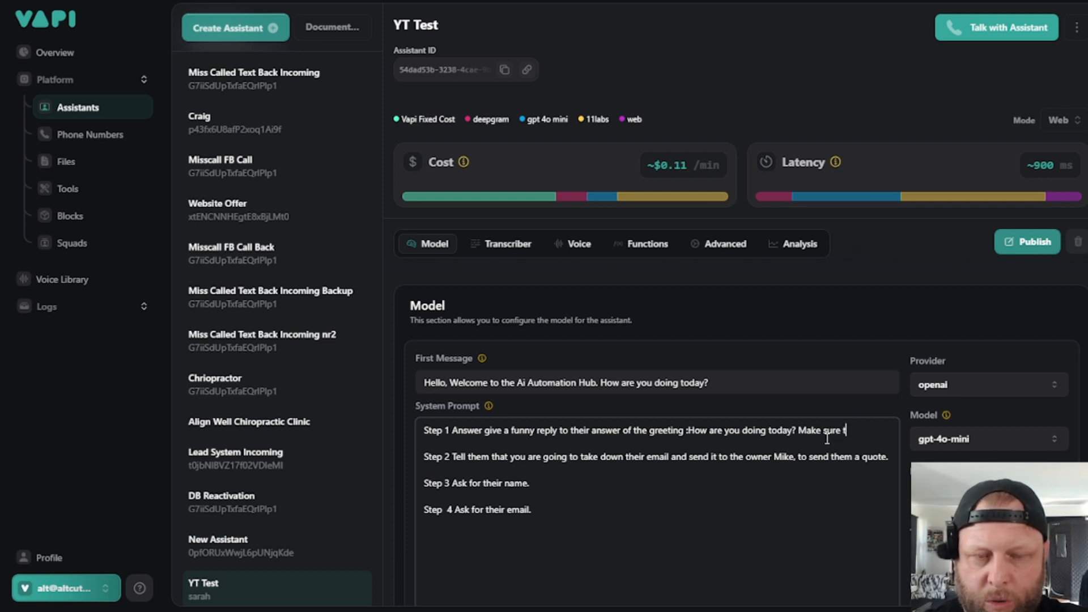
text(he reply is not )
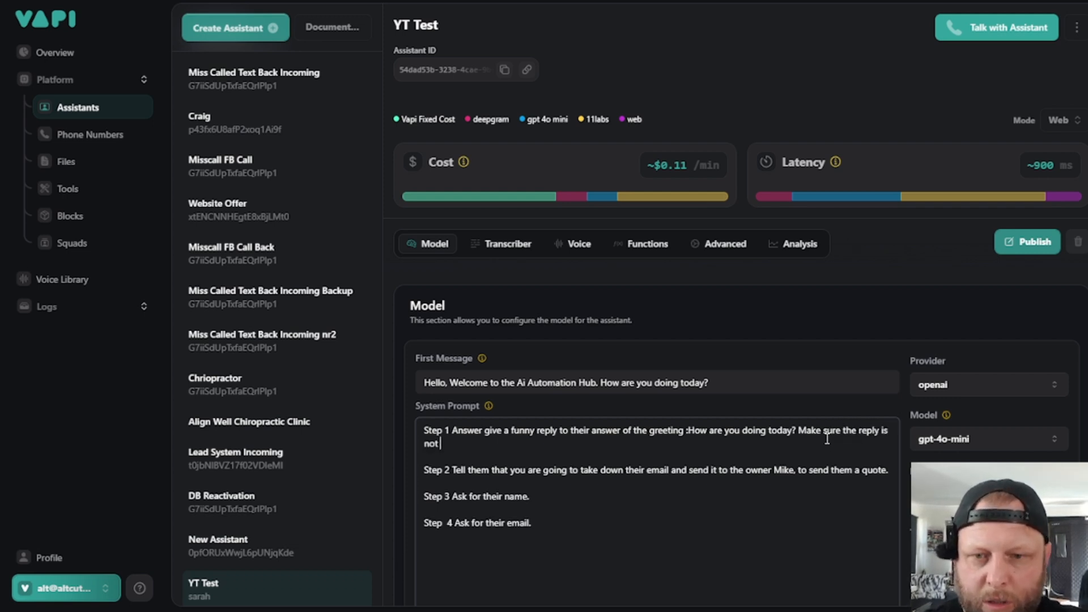
text(a question.)
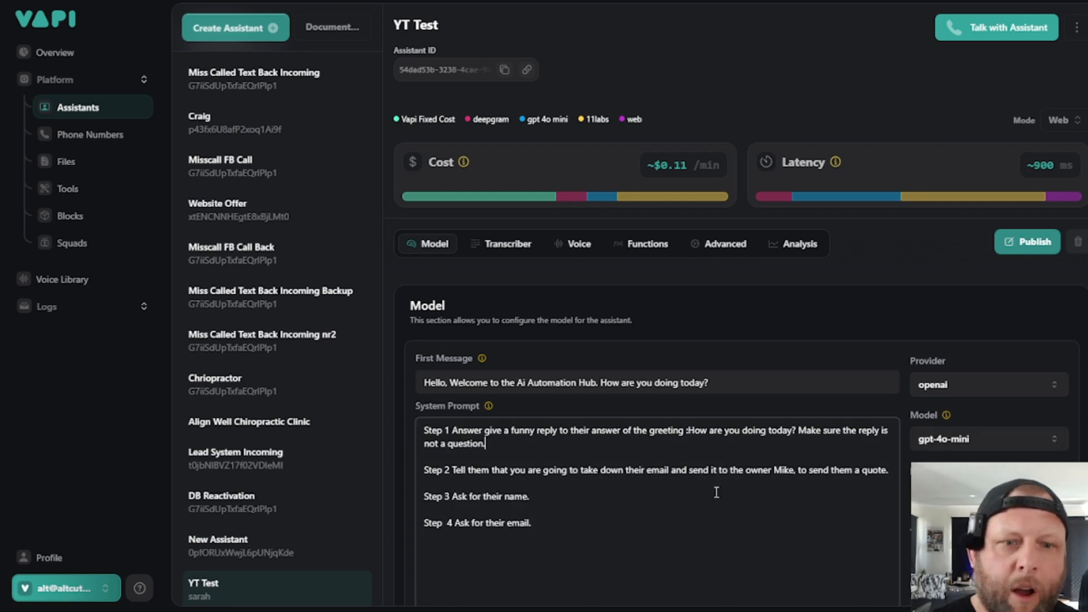
click(1017, 243)
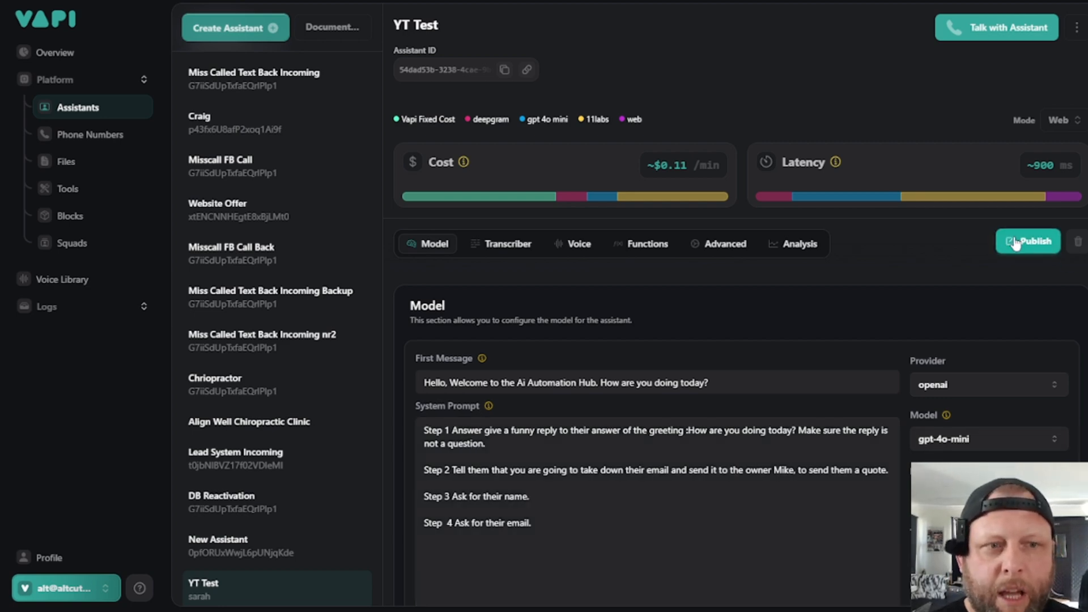
click(553, 525)
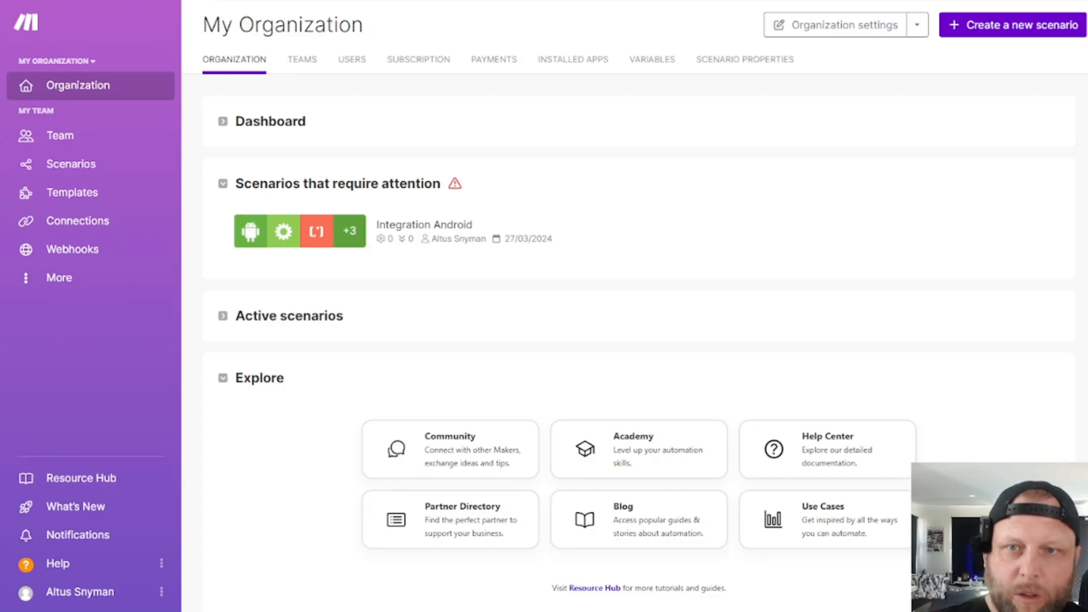
- Switch to Make and create a new scenario that starts with a Custom webhook trigger from the Webhooks app
click(265, 90)
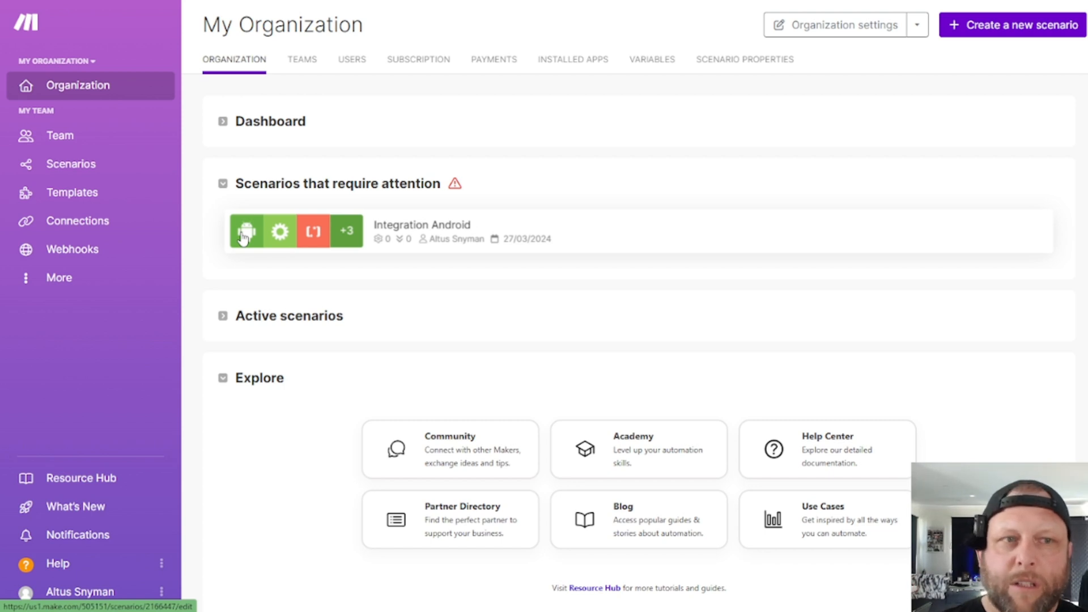
click(1005, 32)
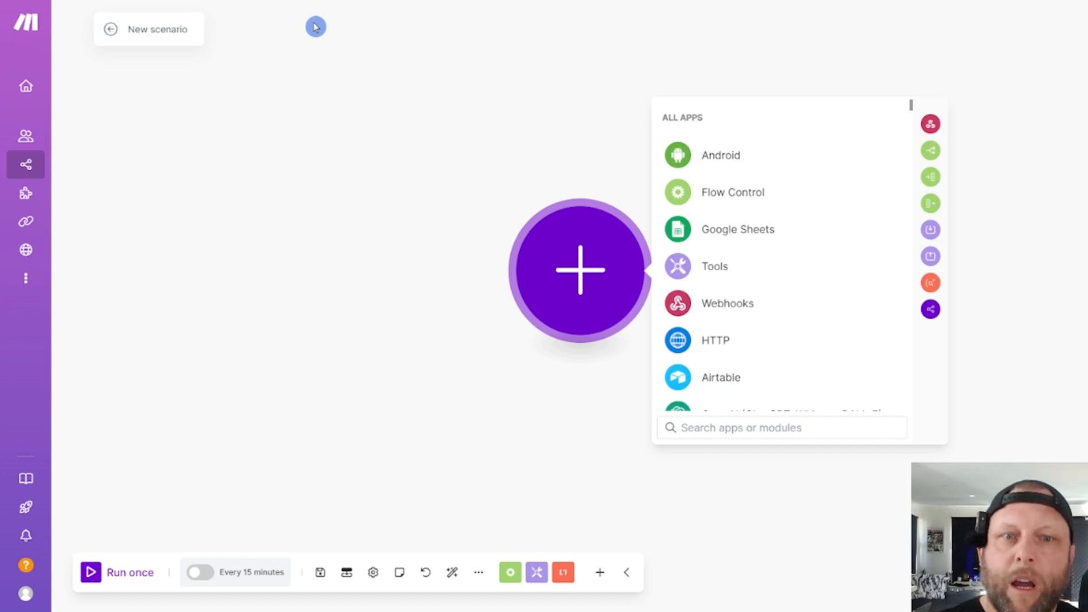
click(742, 304)
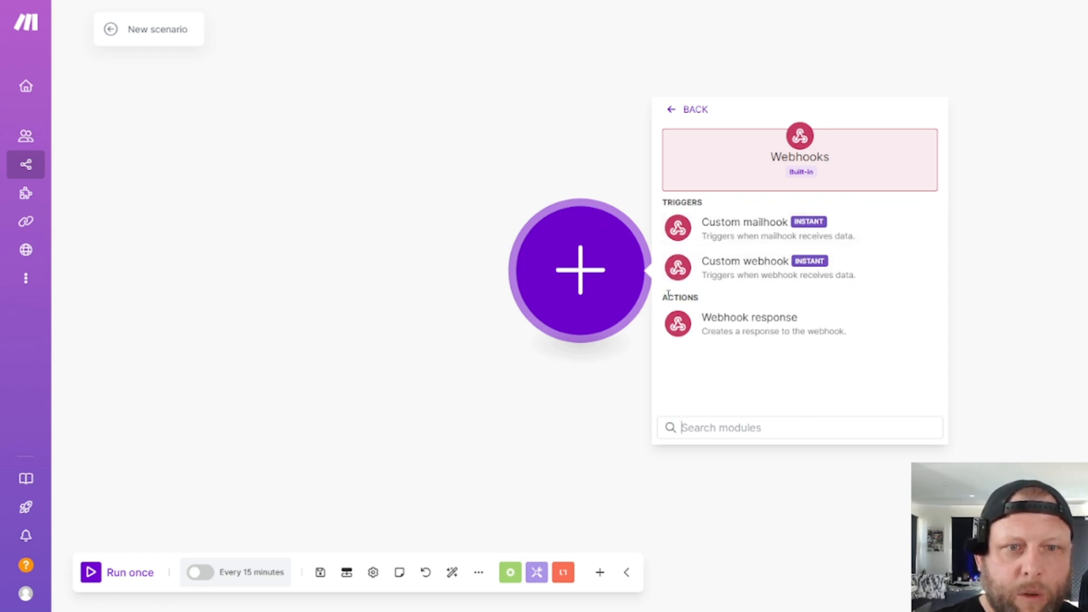
click(730, 276)
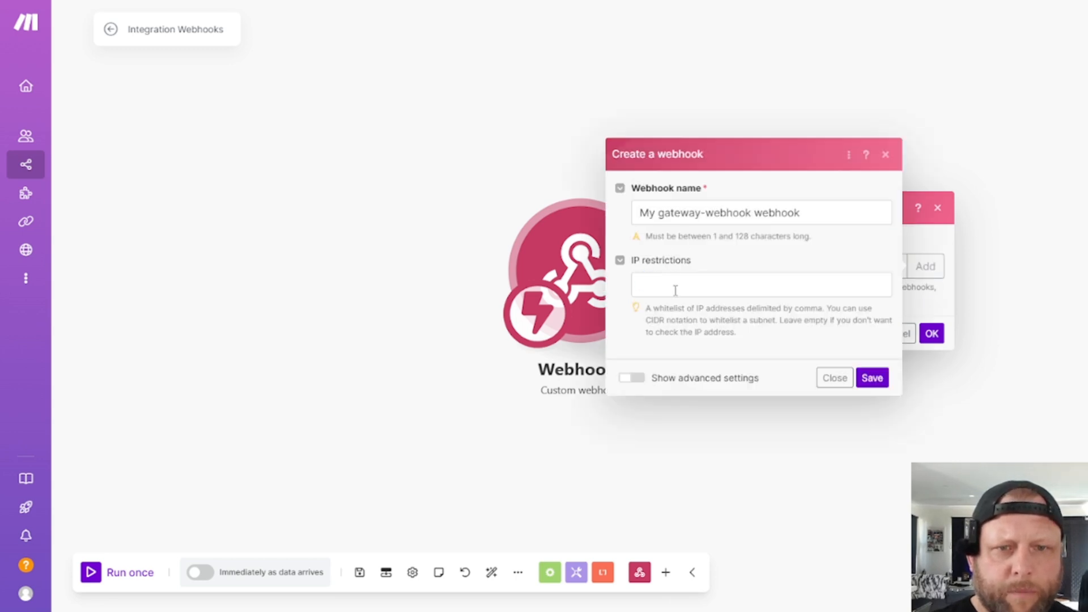
- Name the new webhook "YT Tester" and save it without IP restrictions
triple_click(777, 212)
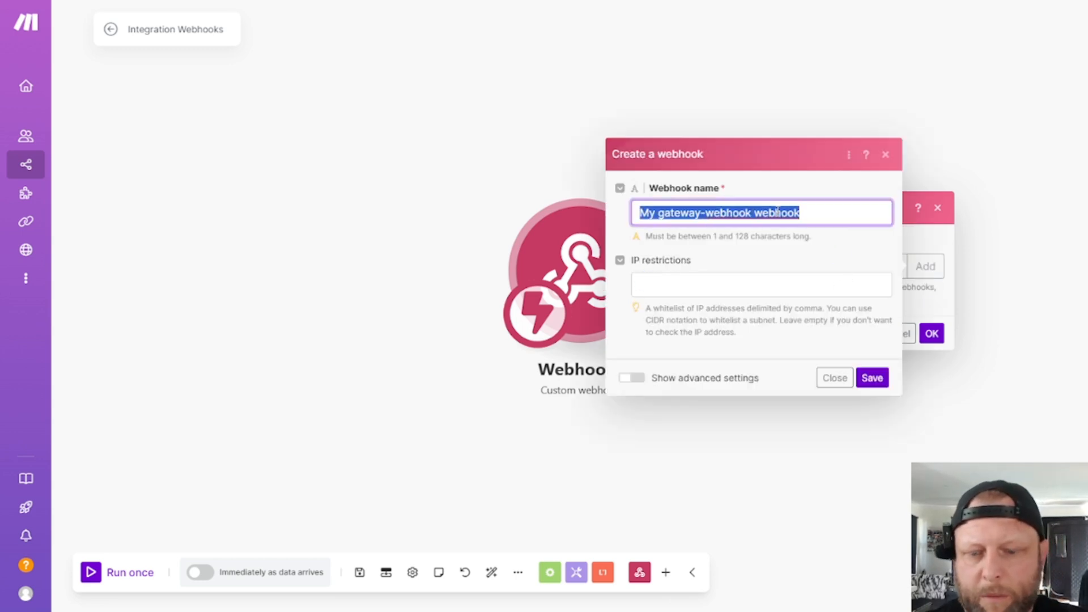
text(YT Teste)
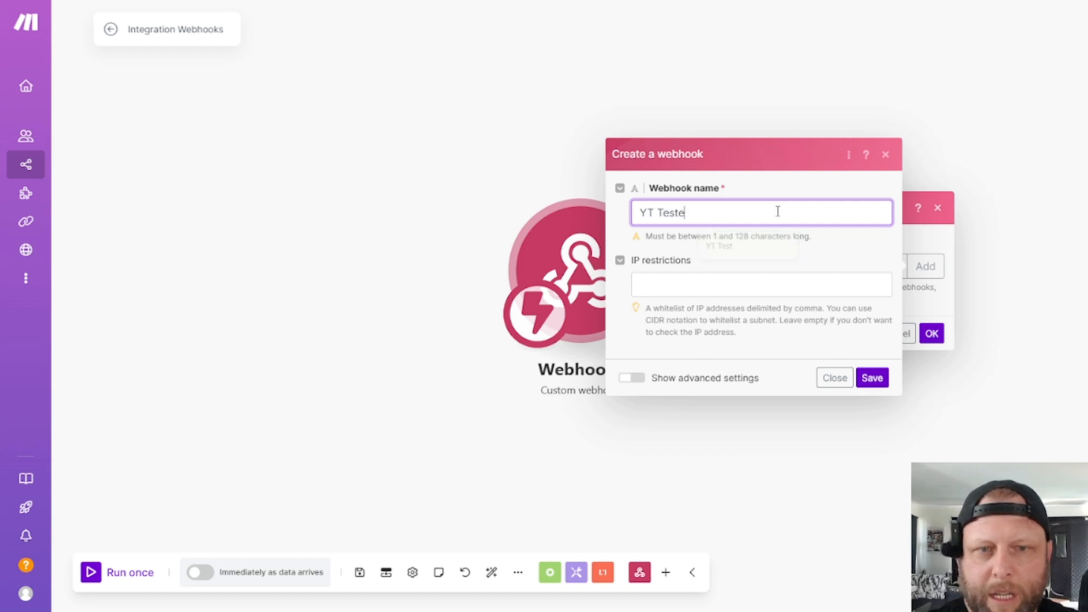
text(r)
click(873, 378)
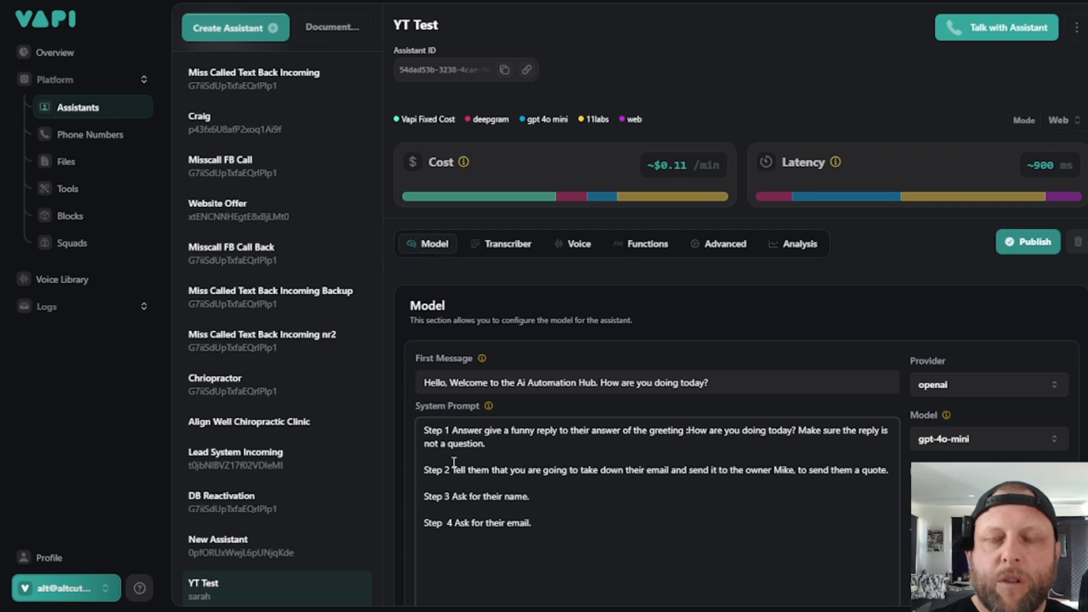
- Return to Vapi, publish the YT Test assistant again and open the Tools page
click(1029, 242)
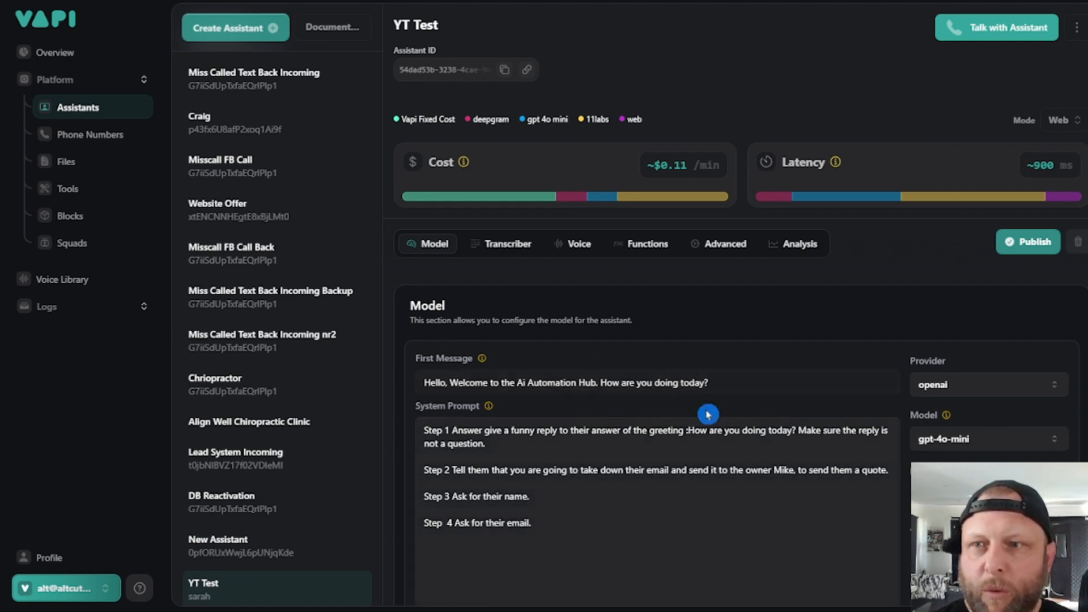
click(549, 524)
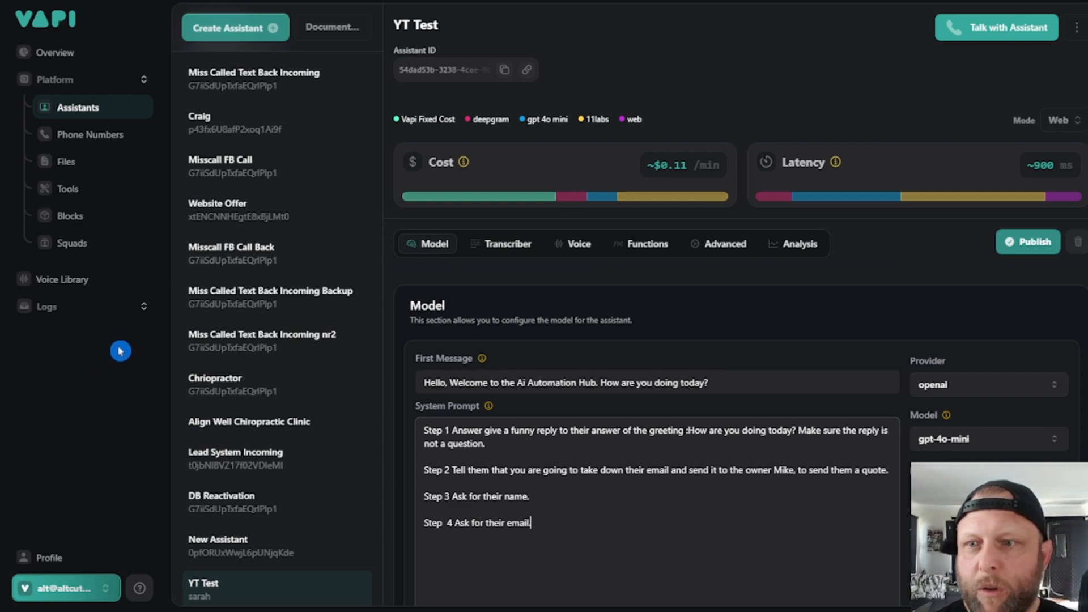
click(72, 197)
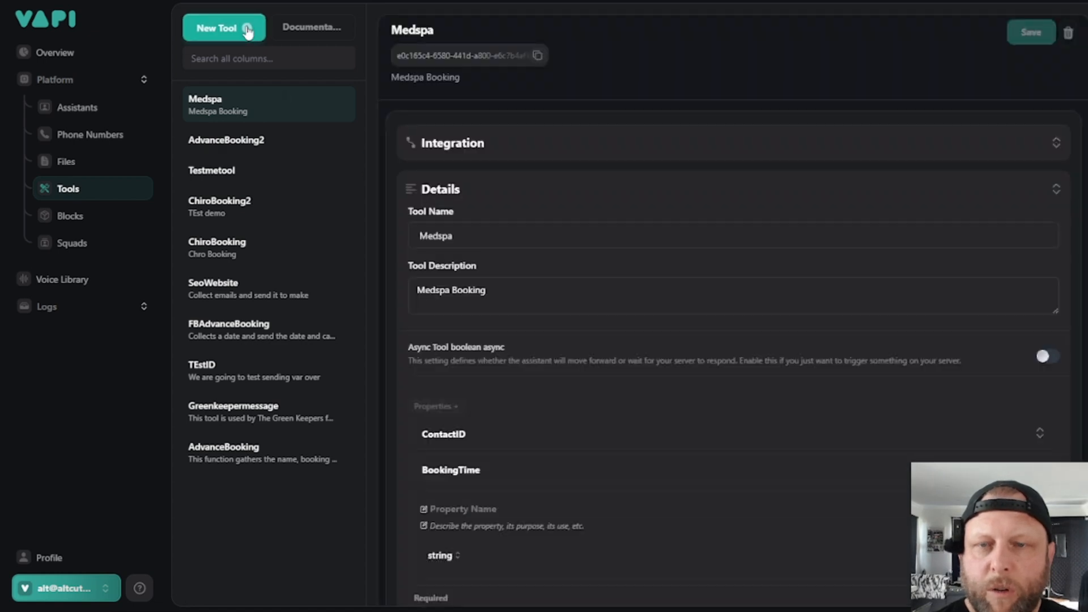
- Start a new tool with Make as the provider, paste the Make webhook URL as the server URL and save it
click(250, 35)
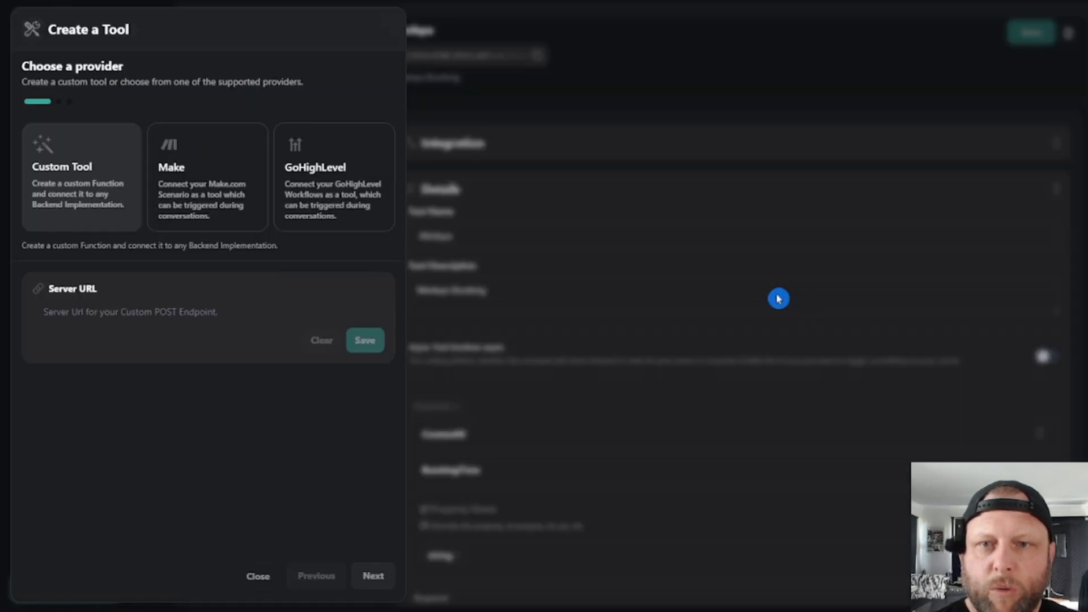
click(213, 172)
click(139, 352)
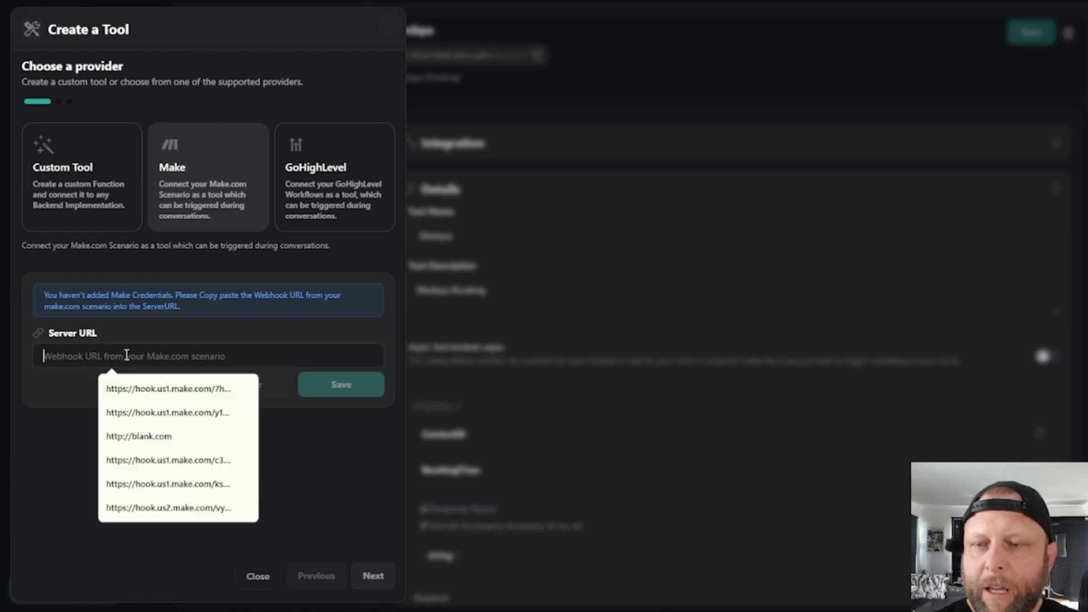
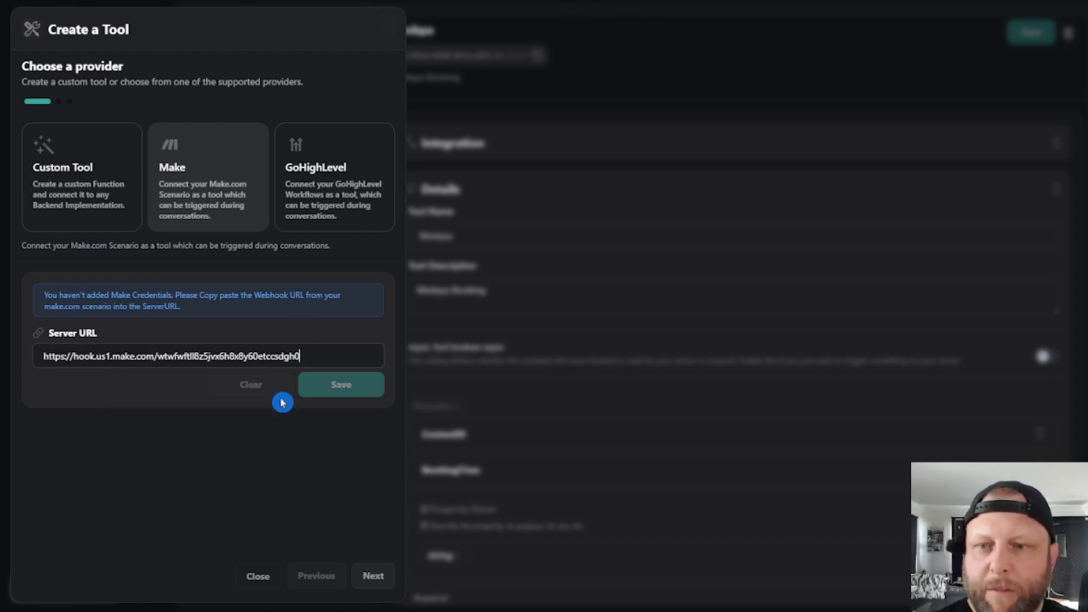
click(329, 393)
click(341, 387)
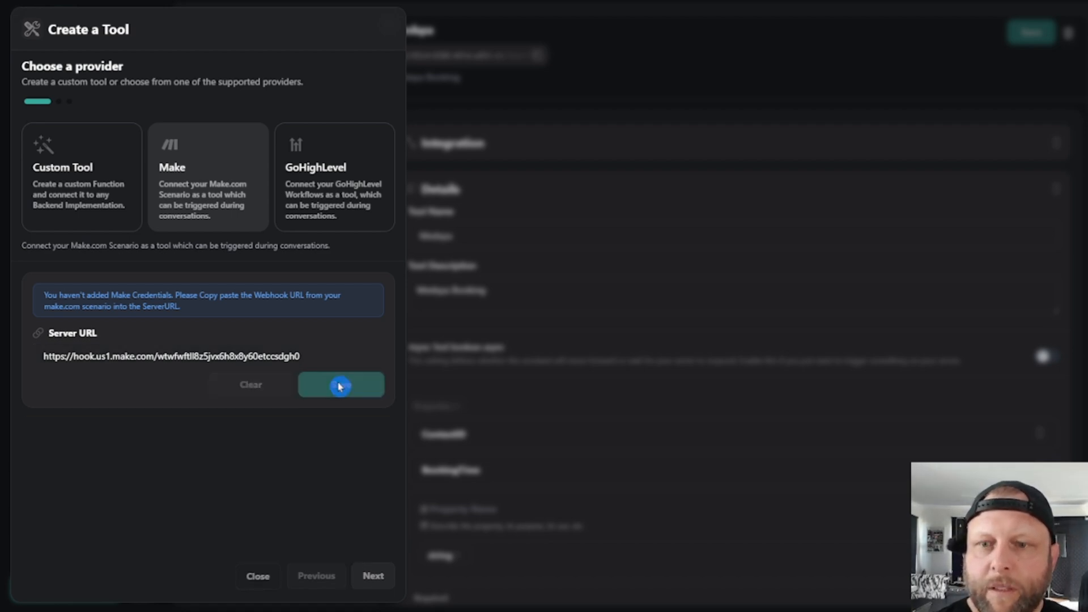
- Add a string property named First_Name to the tool's schema, described as "When the caller gives their name", and save it
click(375, 577)
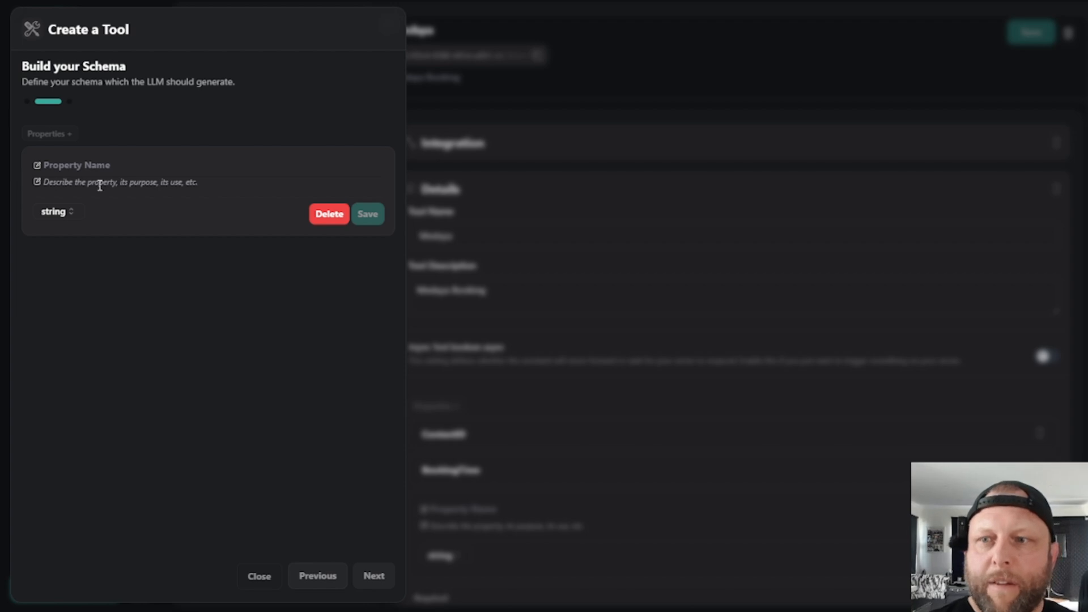
click(106, 166)
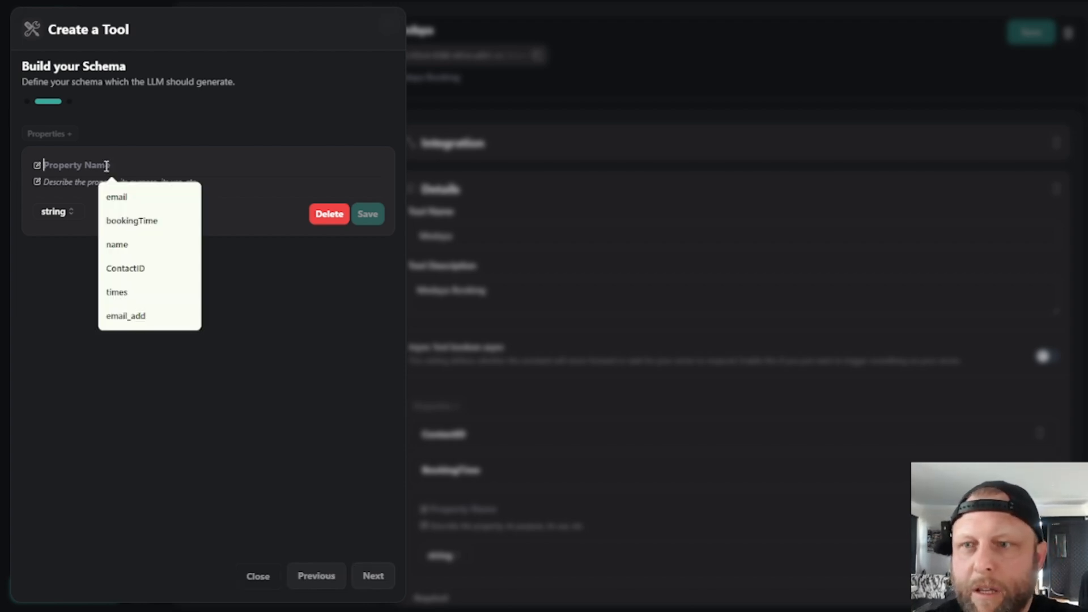
text(Firs)
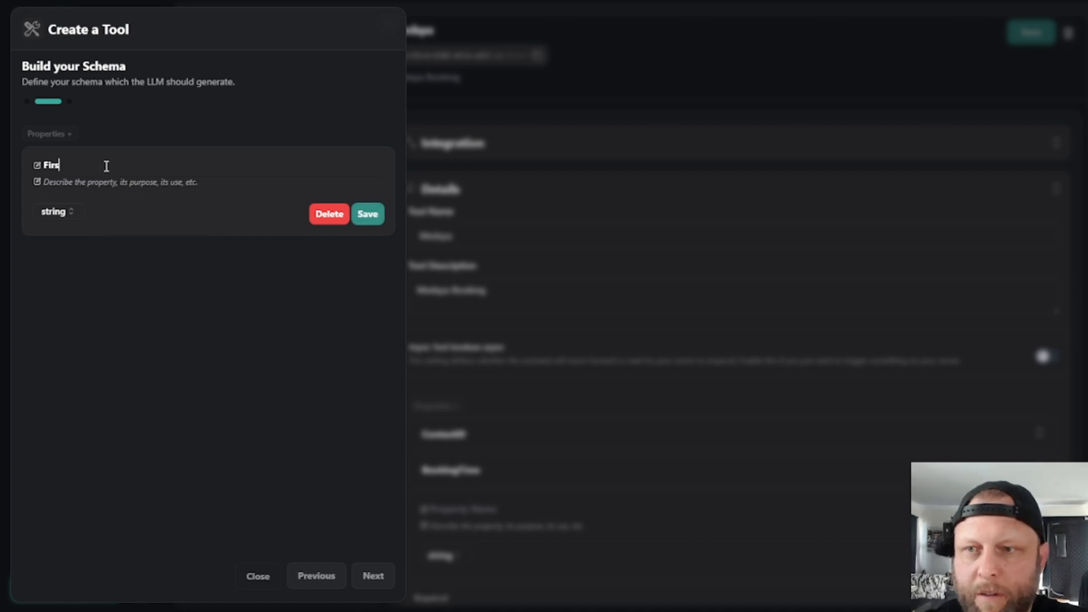
text(t_Name)
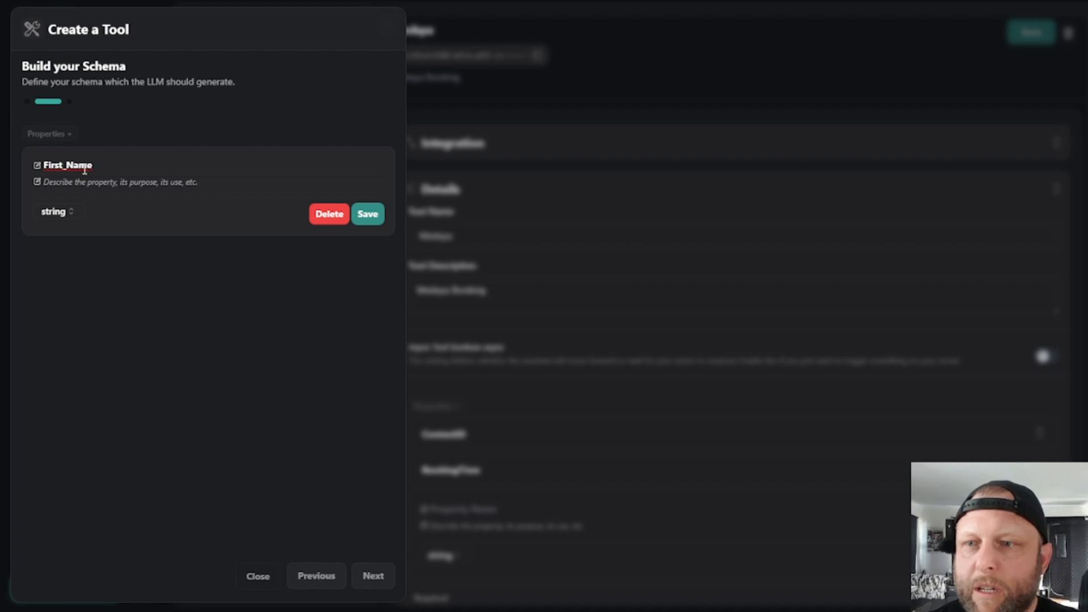
click(113, 185)
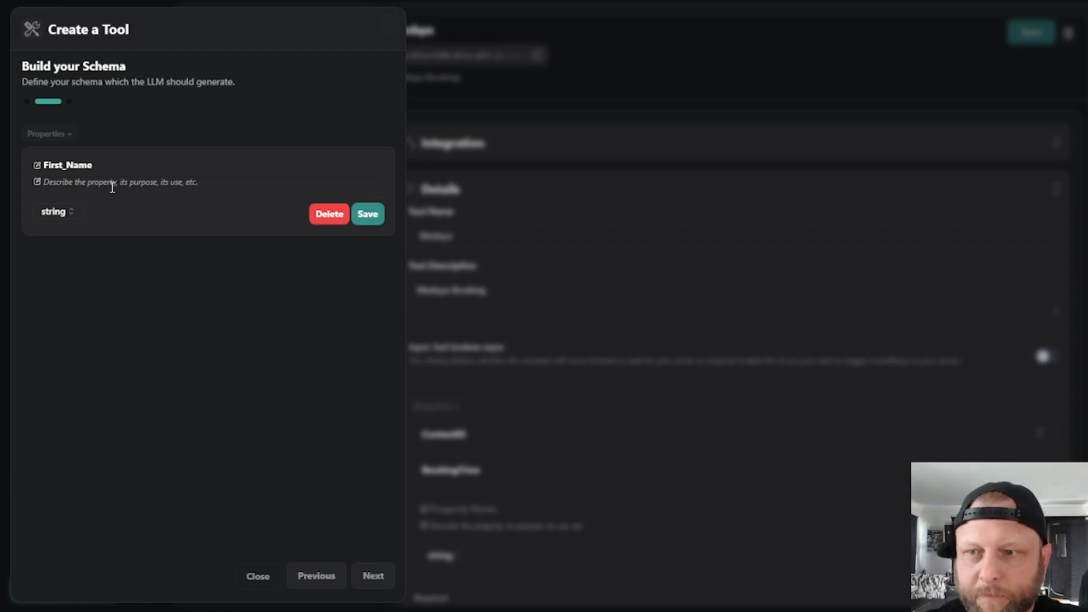
text(When )
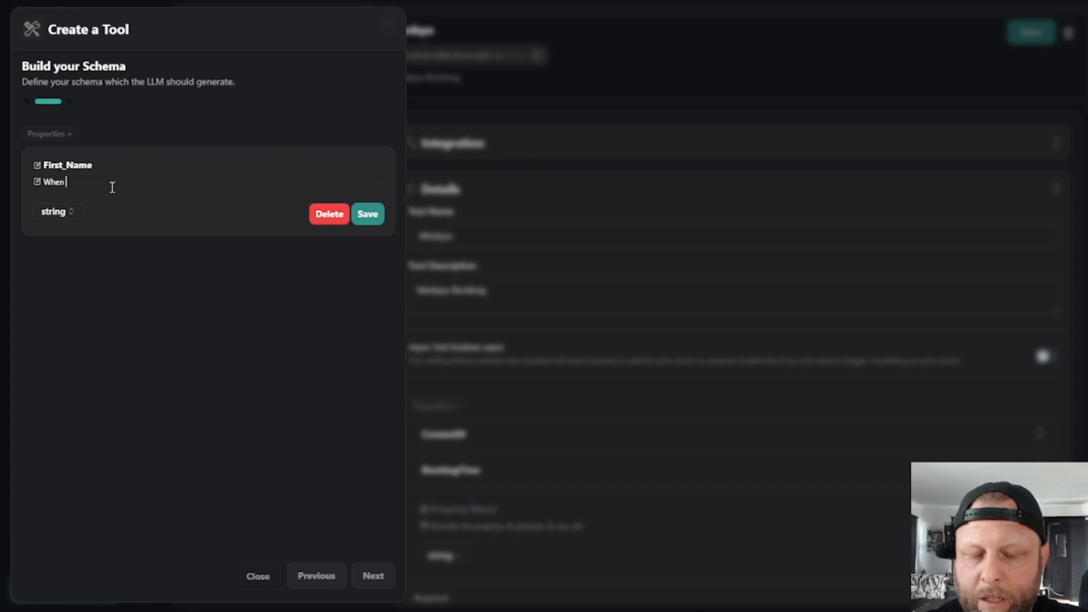
text(the caller giv)
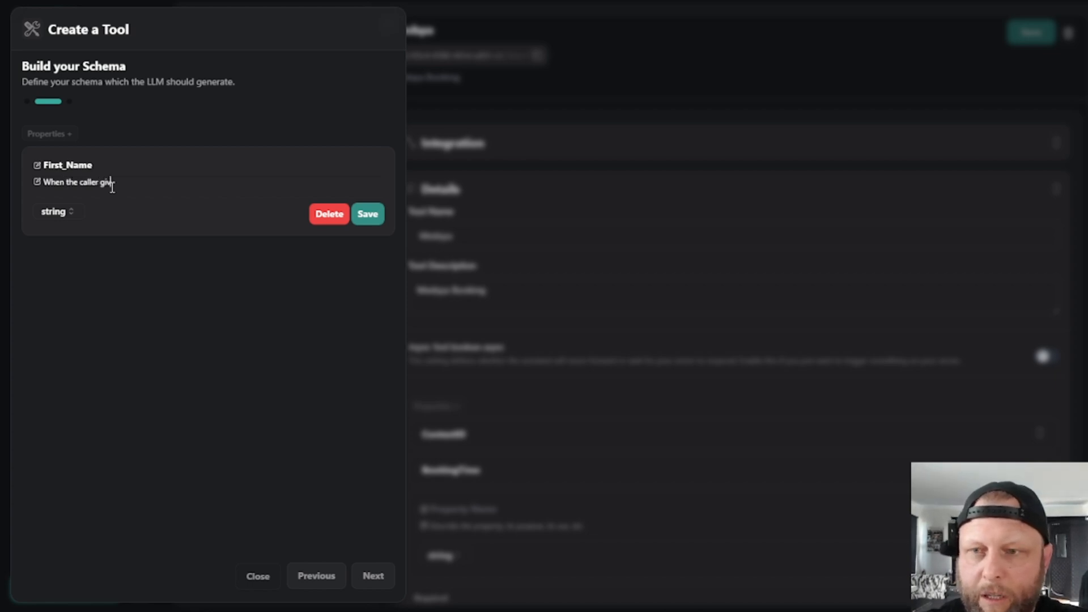
text(es their)
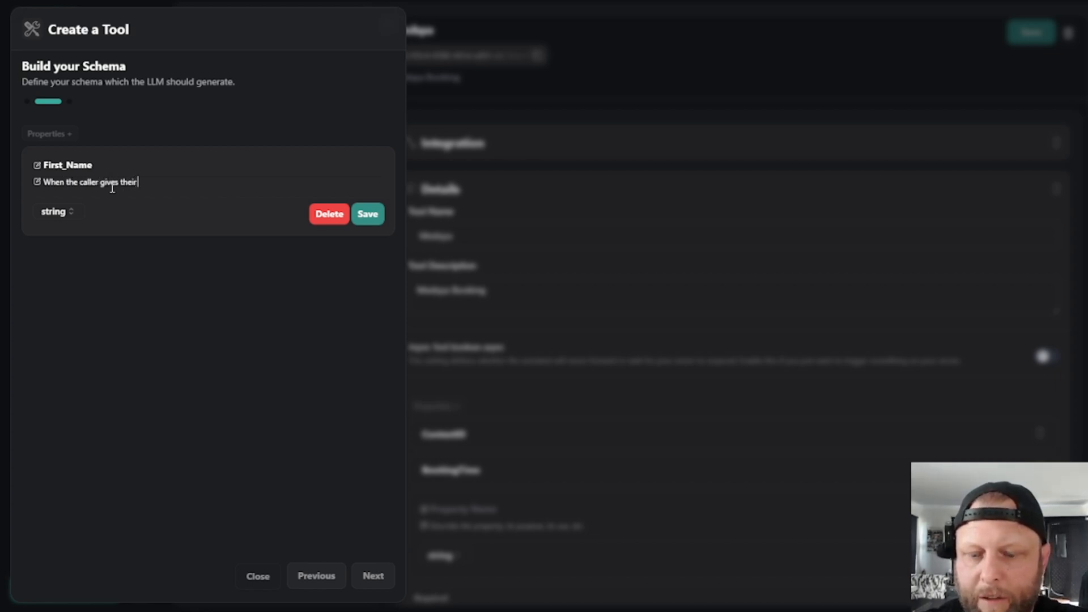
text( name)
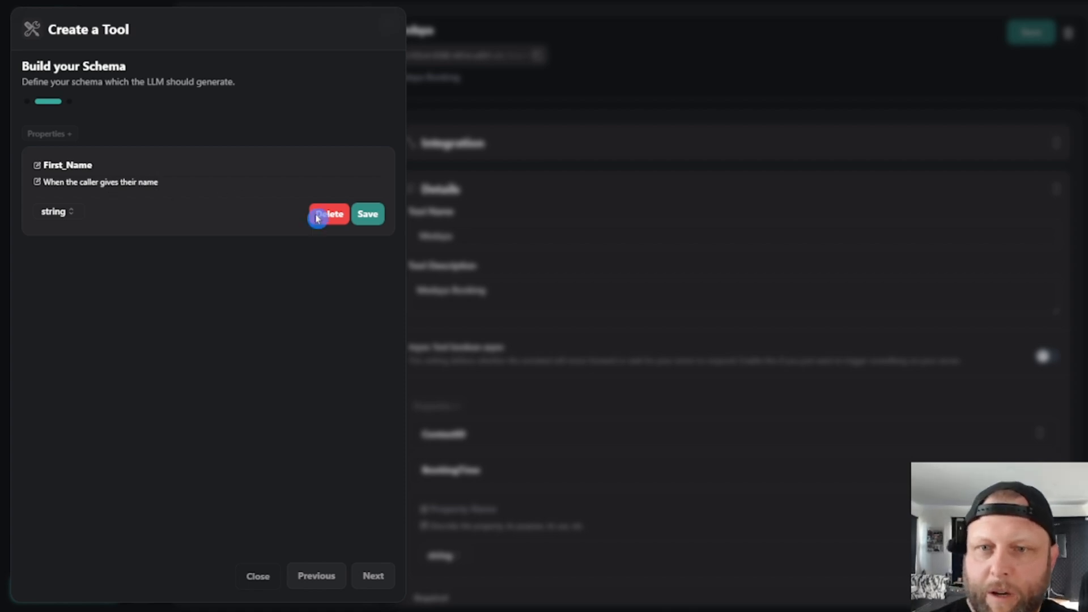
click(363, 218)
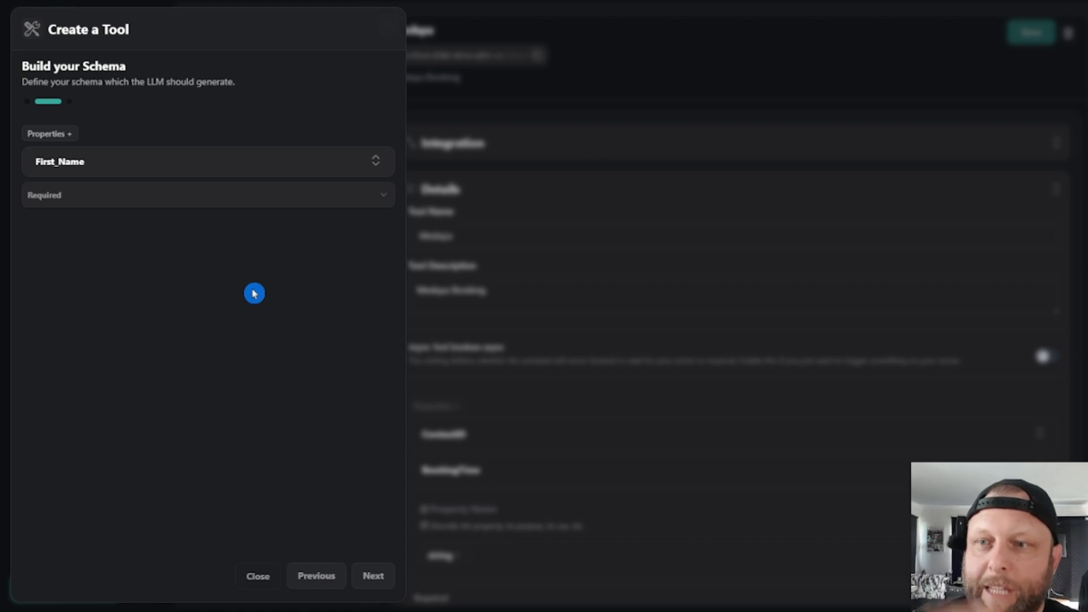
- Add a second string property named Email, described as "The callers email address", and save it
click(54, 137)
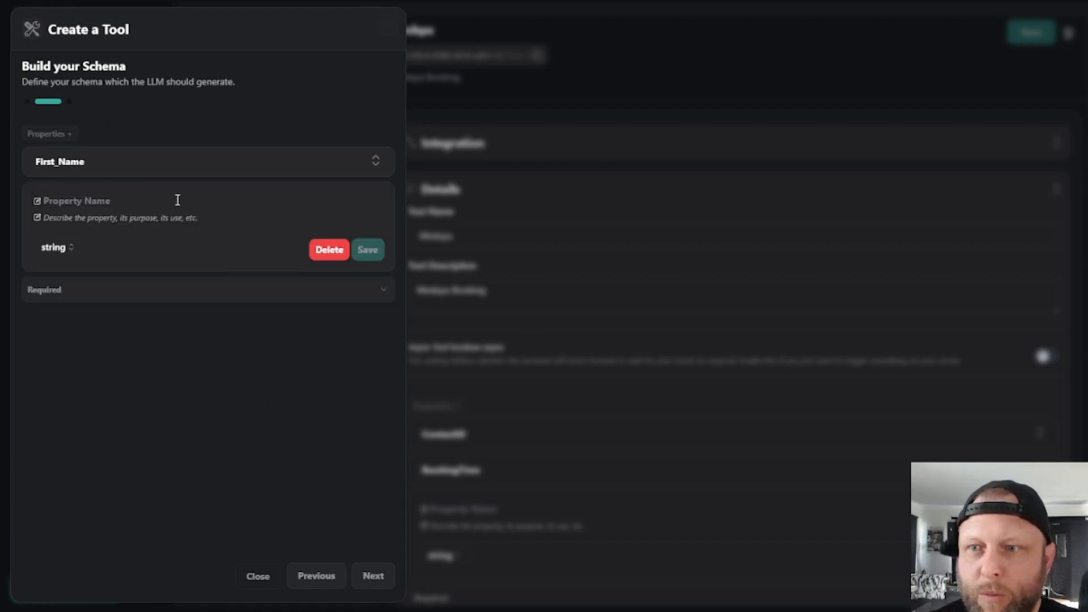
click(85, 202)
text(Email)
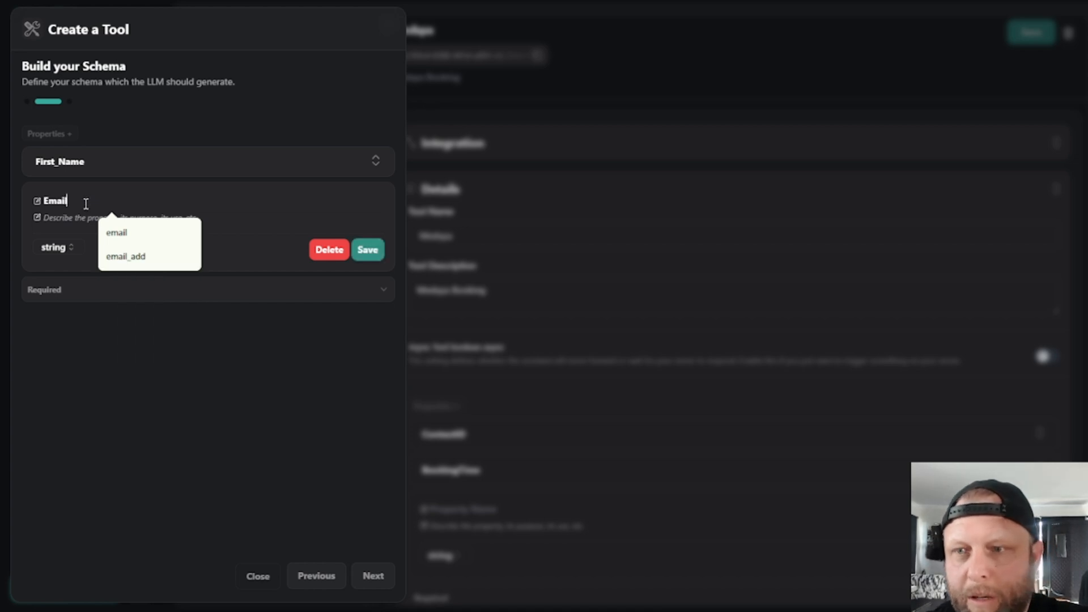
key(Tab)
text(When the caller)
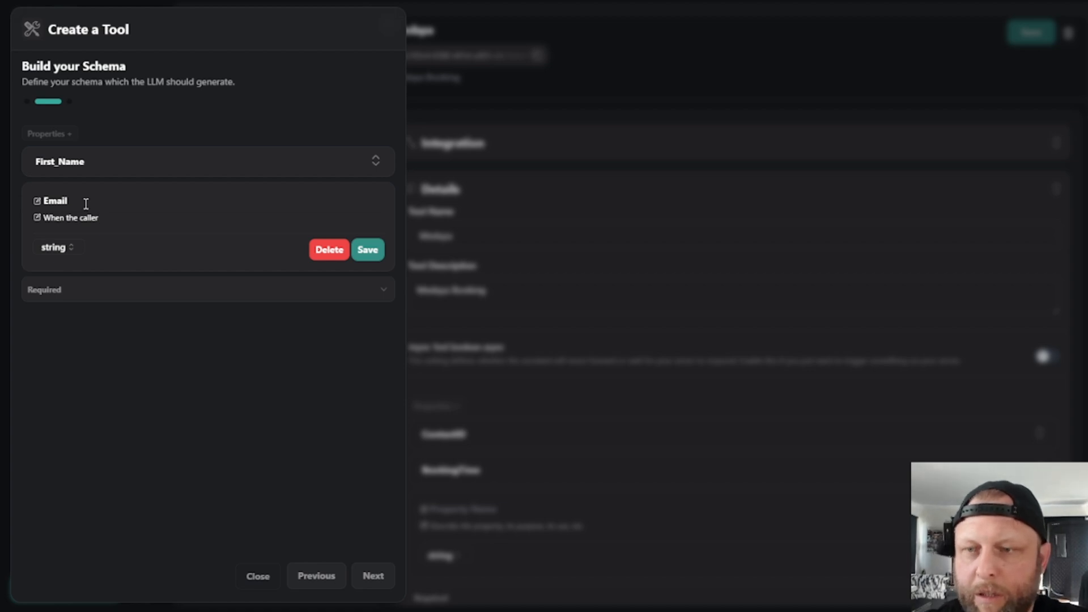
key(BackSpace)
key(BackSpace)
key(BackSpace)
key(BackSpace)
key(BackSpace)
key(BackSpace)
key(BackSpace)
key(BackSpace)
key(BackSpace)
key(BackSpace)
key(BackSpace)
key(BackSpace)
key(BackSpace)
text(The callers)
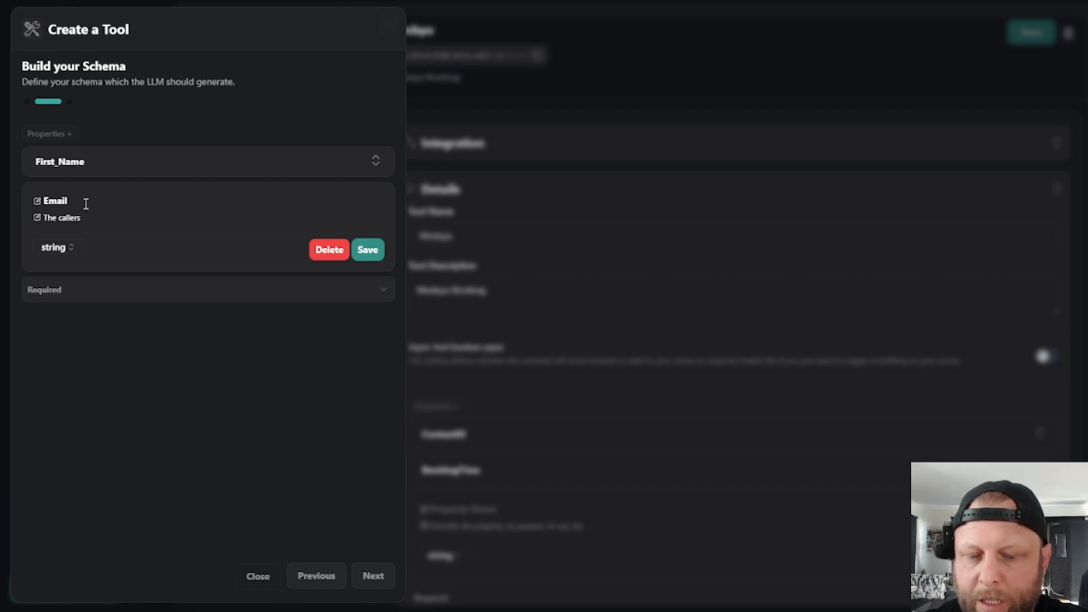
text( email address)
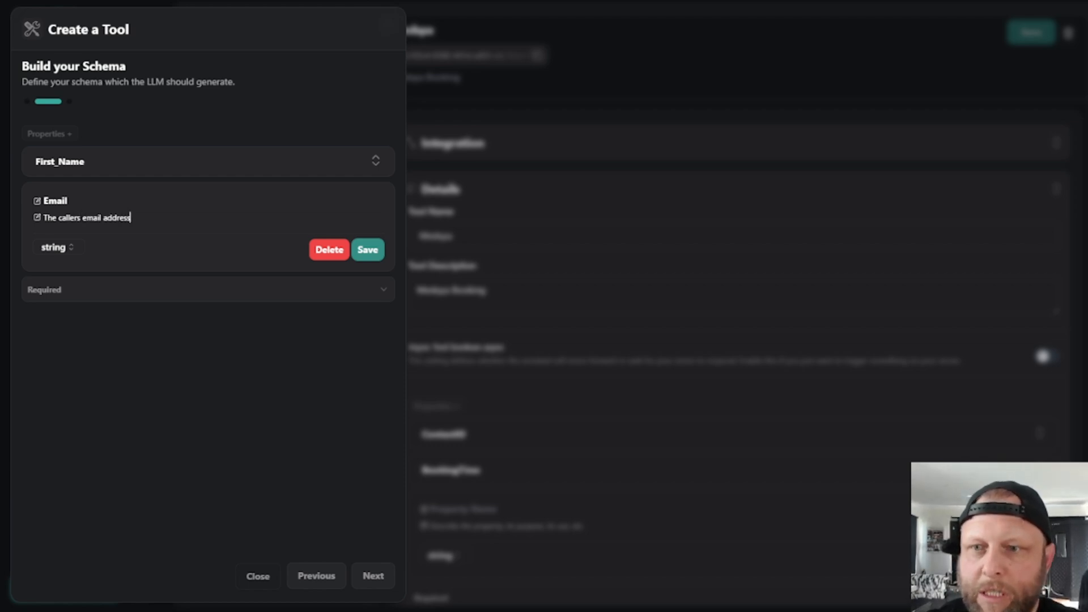
click(368, 250)
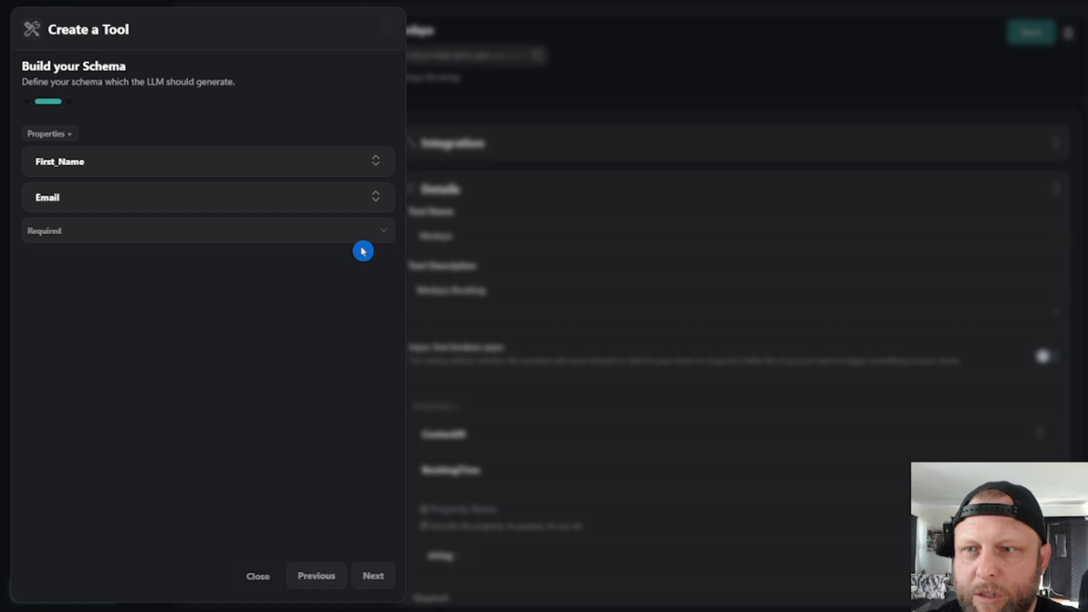
- Change the First_Name property's description to "The callers name" and expand the Email property to check it
click(75, 164)
triple_click(135, 200)
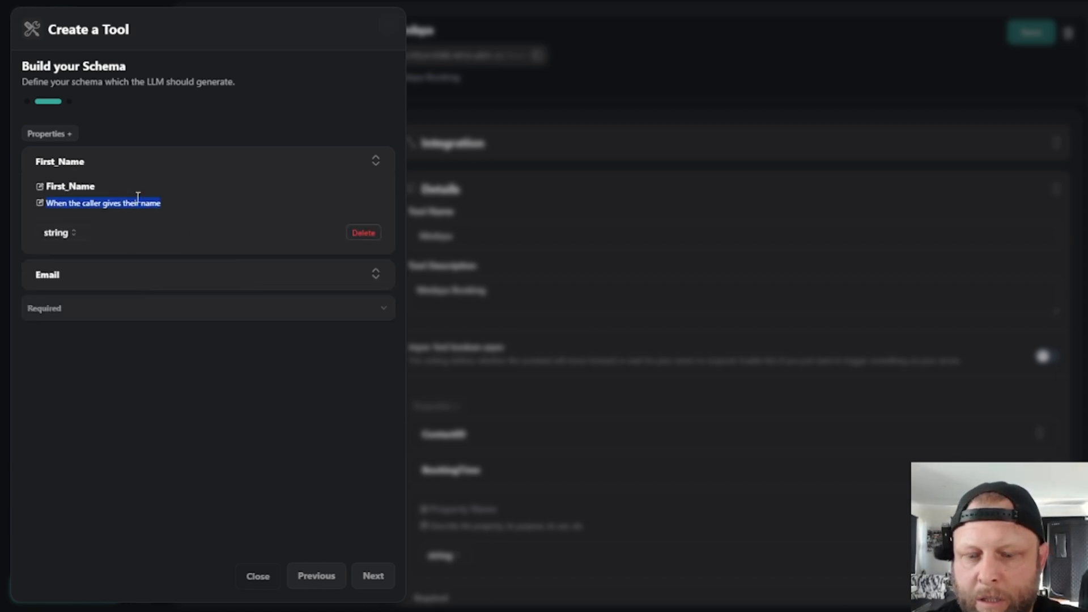
text(The callers )
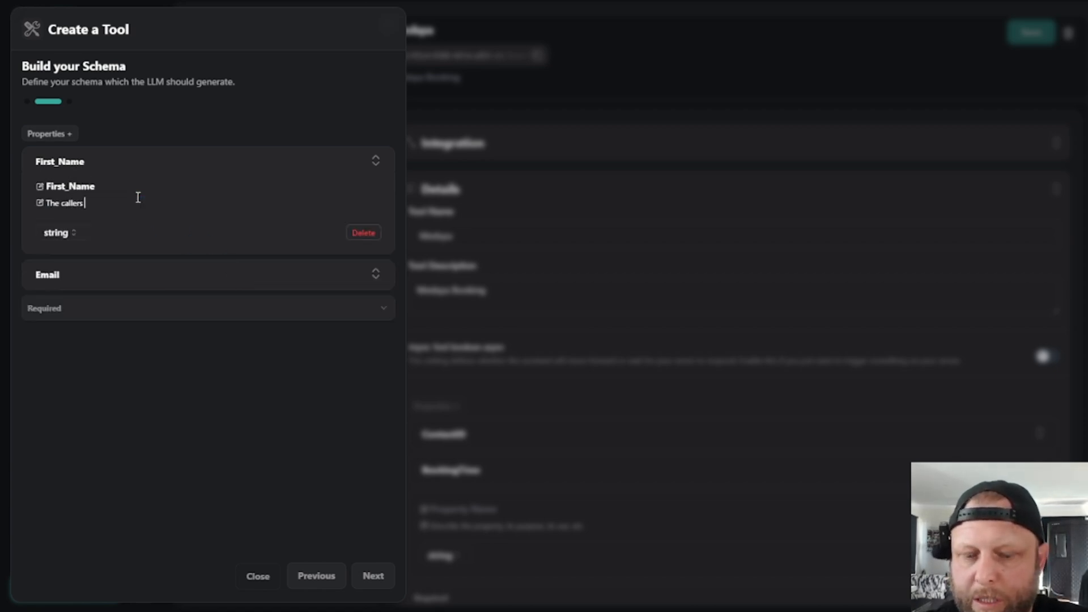
text(name)
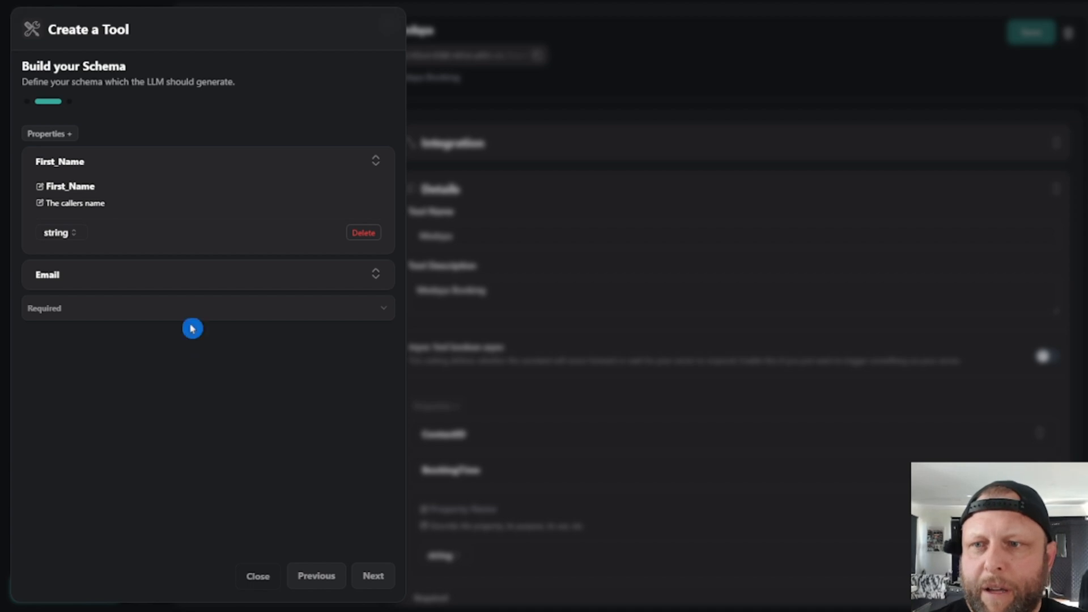
click(63, 278)
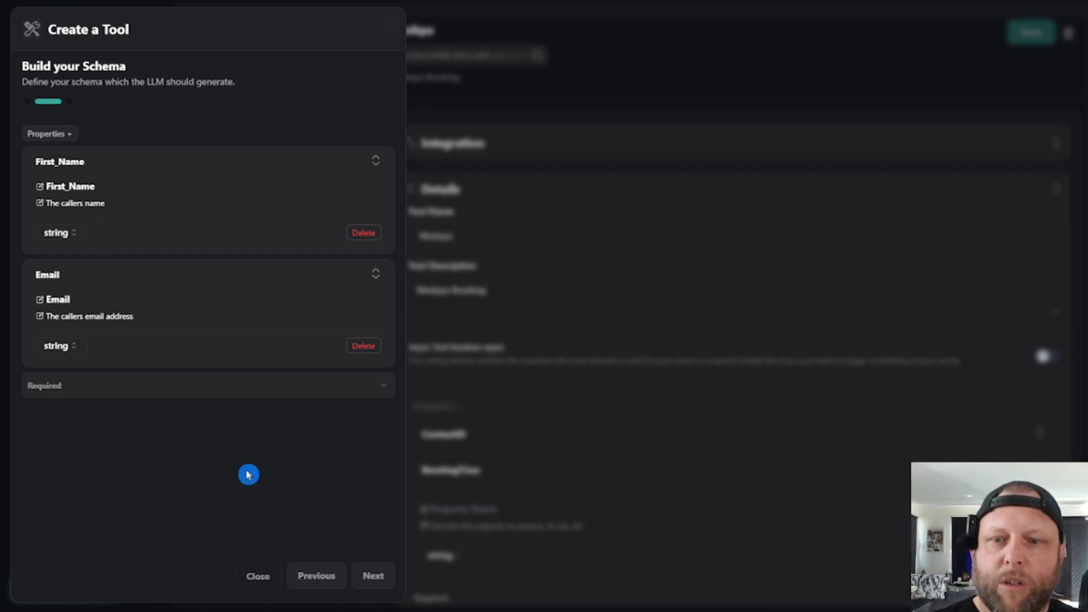
- Continue to the tool details, name the tool "YT Test" and enter the description "Collect the name and emaill address"
click(379, 576)
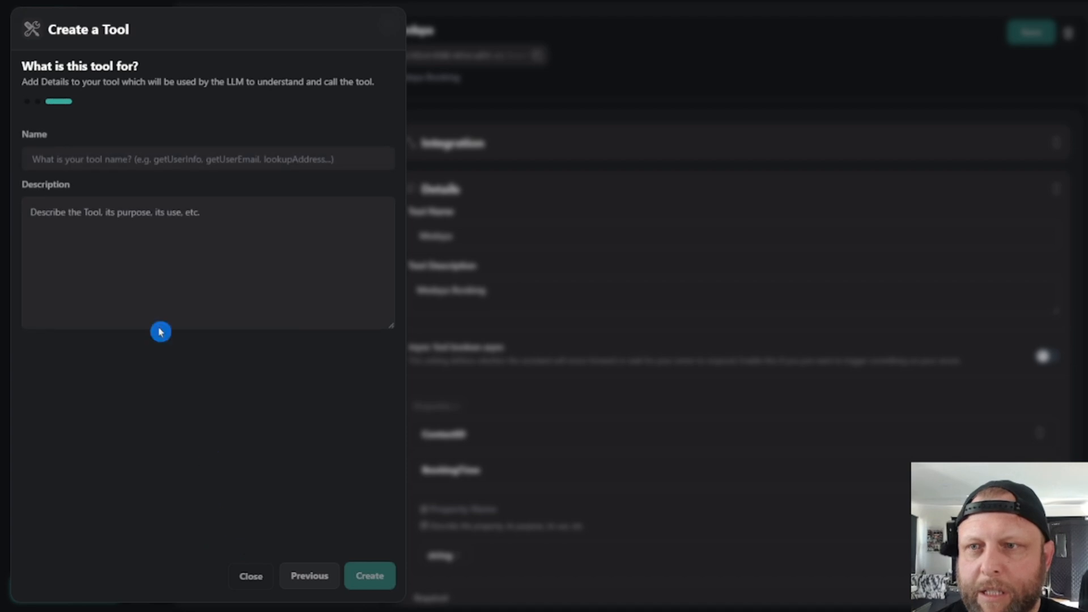
click(165, 151)
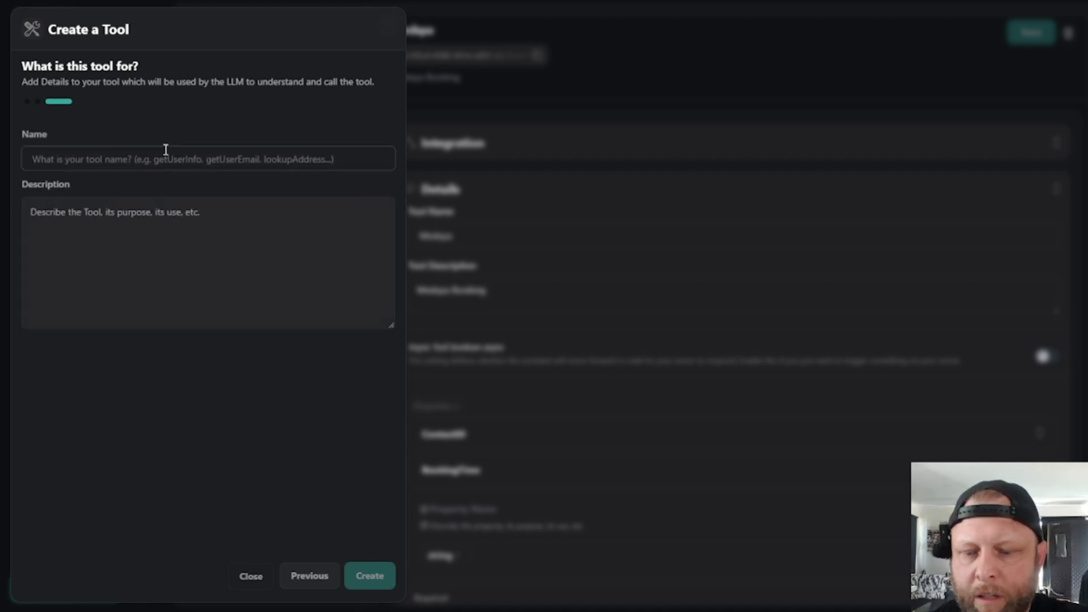
text(YT Test)
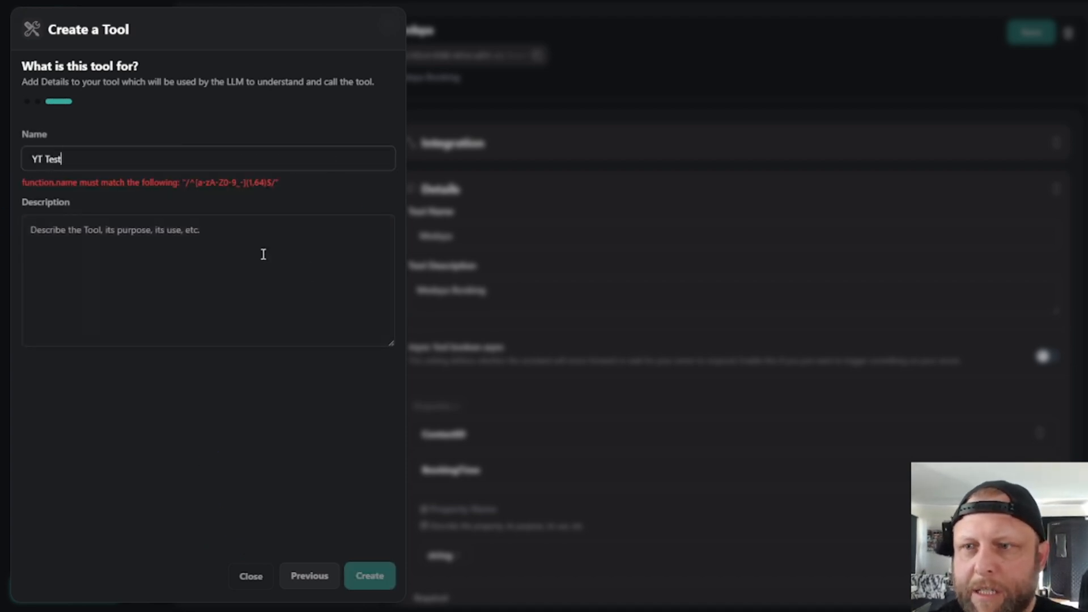
click(207, 227)
text(C)
key(BackSpace)
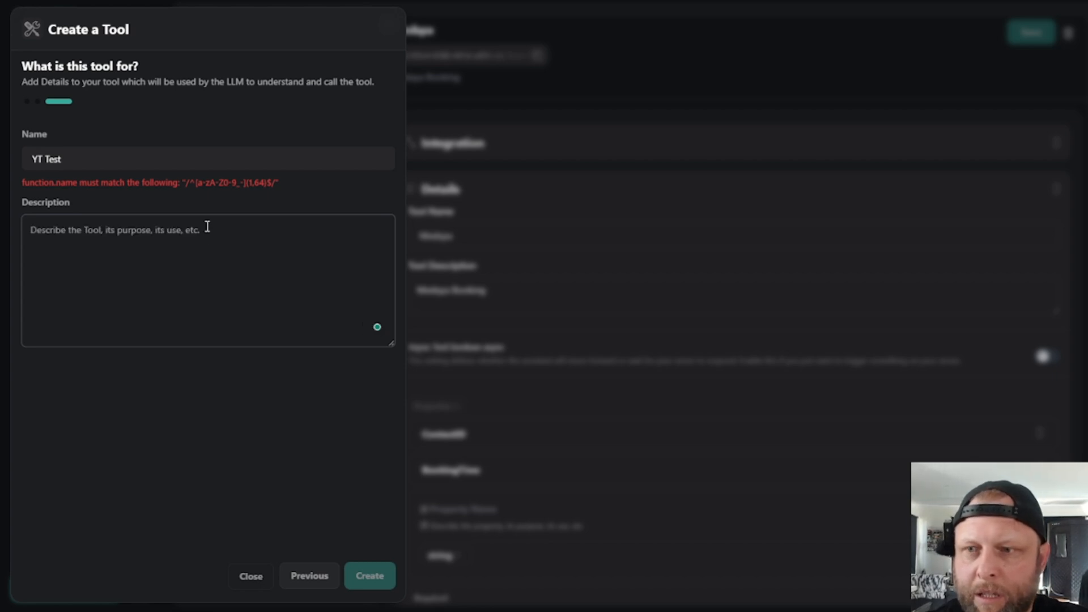
text(Collect t)
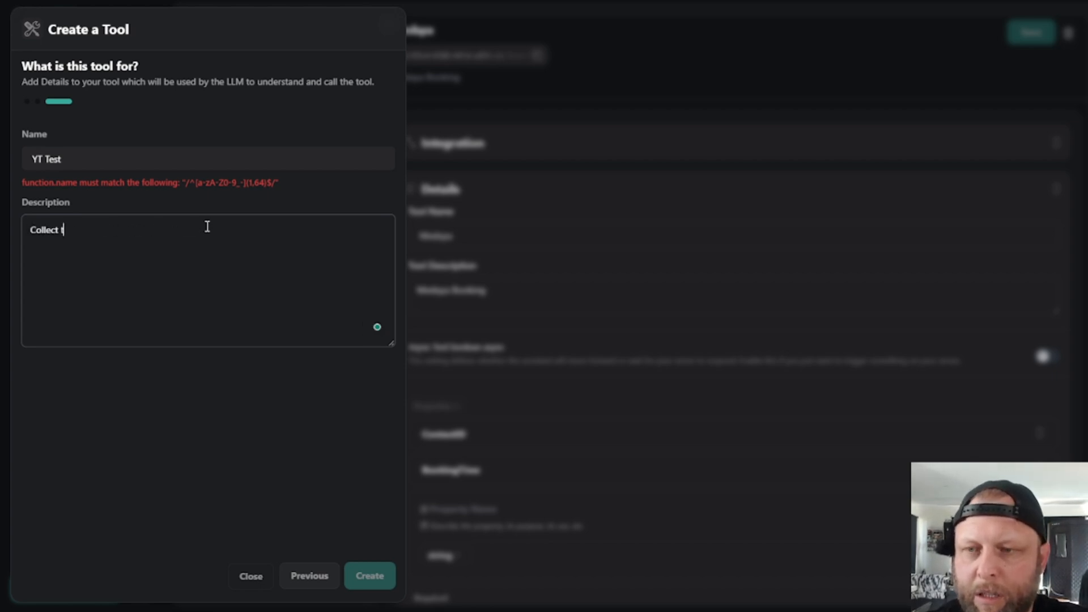
text(he name and e)
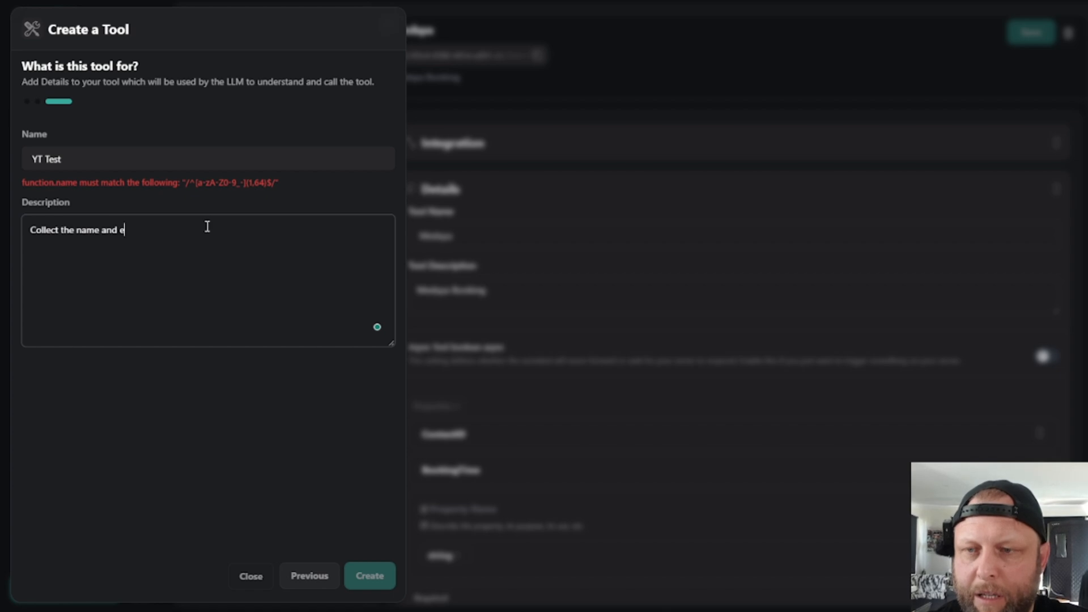
text(mailk a)
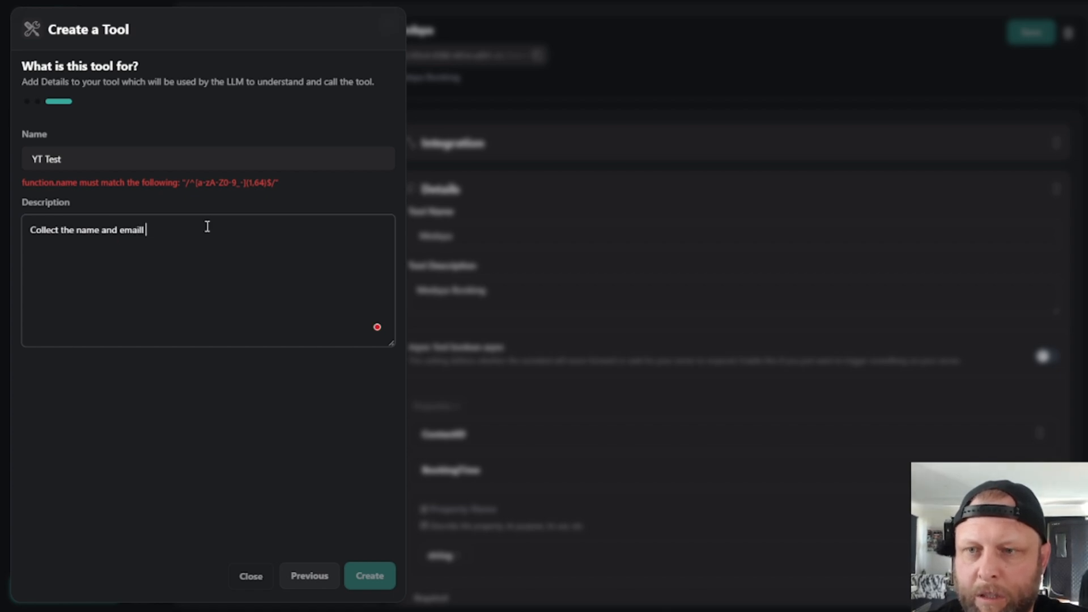
text(address)
click(336, 606)
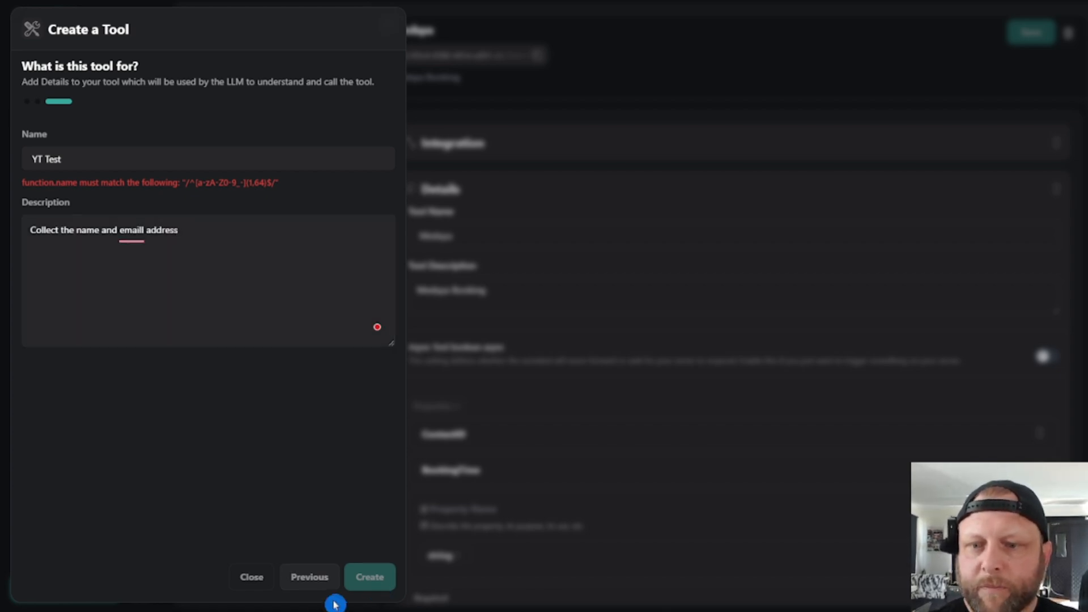
- Replace the tool's name with "YT_Test" and create the tool
click(149, 158)
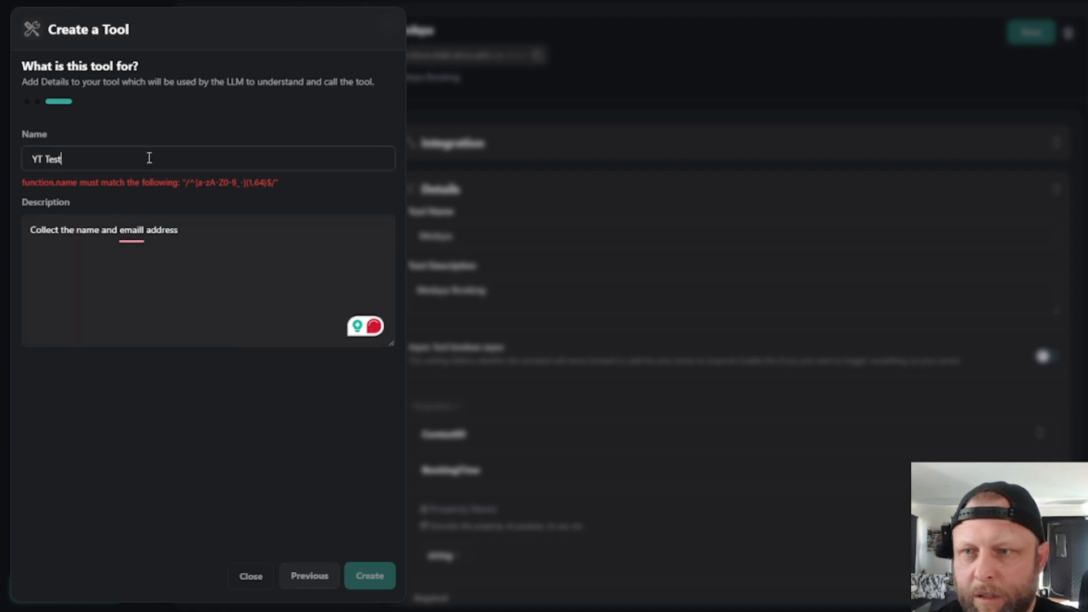
double_click(149, 158)
key(BackSpace)
key(BackSpace)
key(BackSpace)
key(BackSpace)
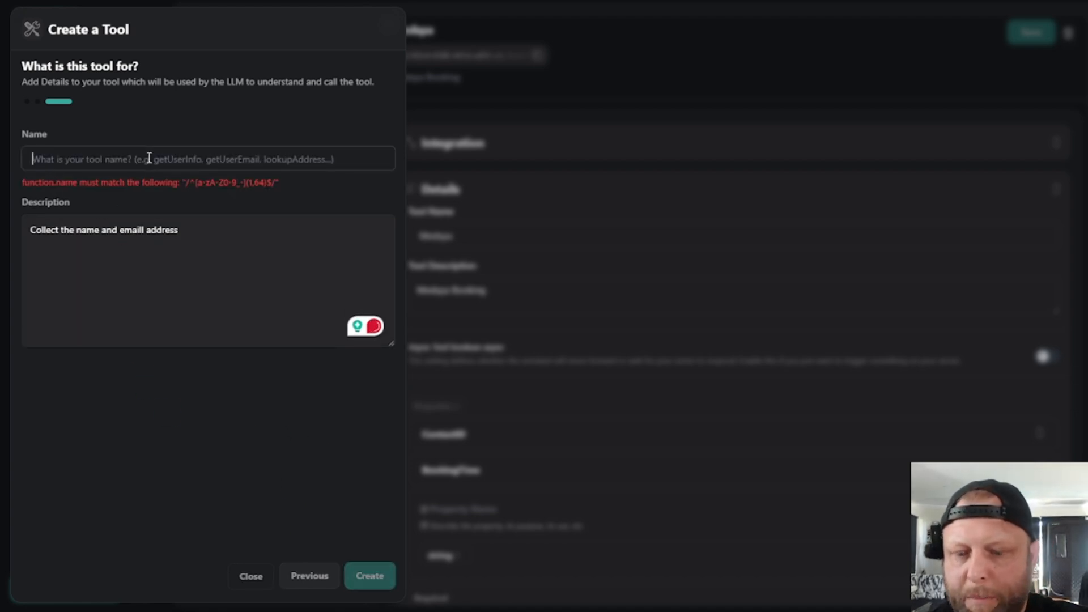
text(YT_Test)
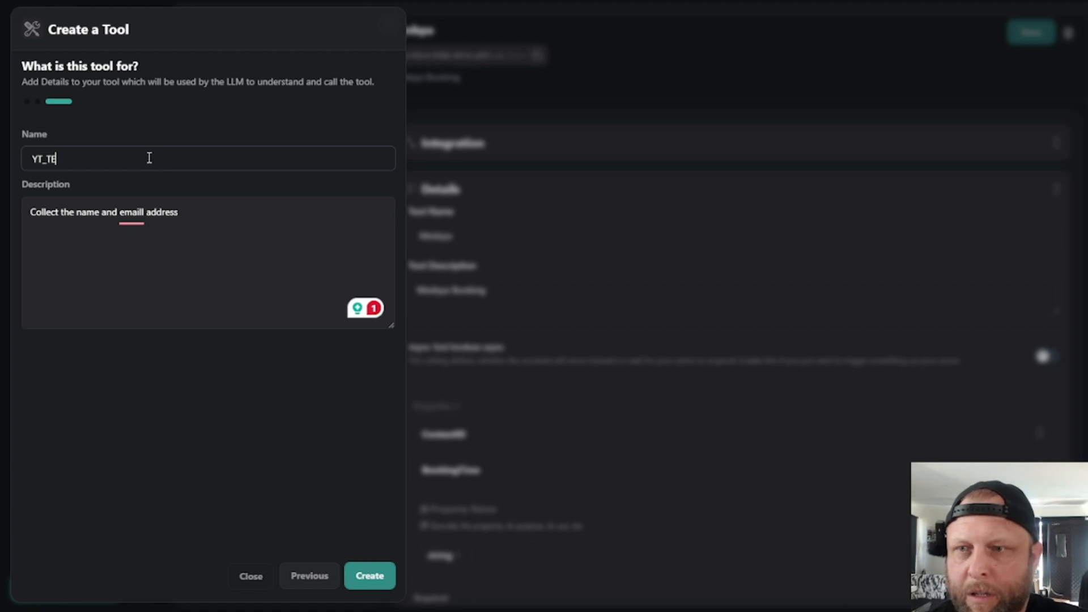
key(BackSpace)
key(BackSpace)
text(st)
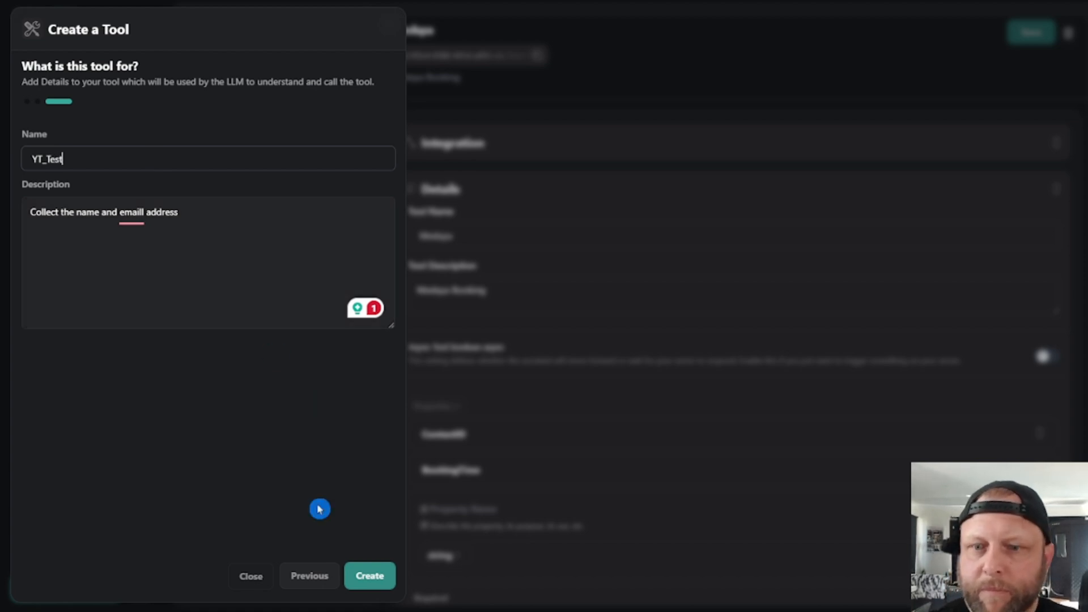
click(371, 577)
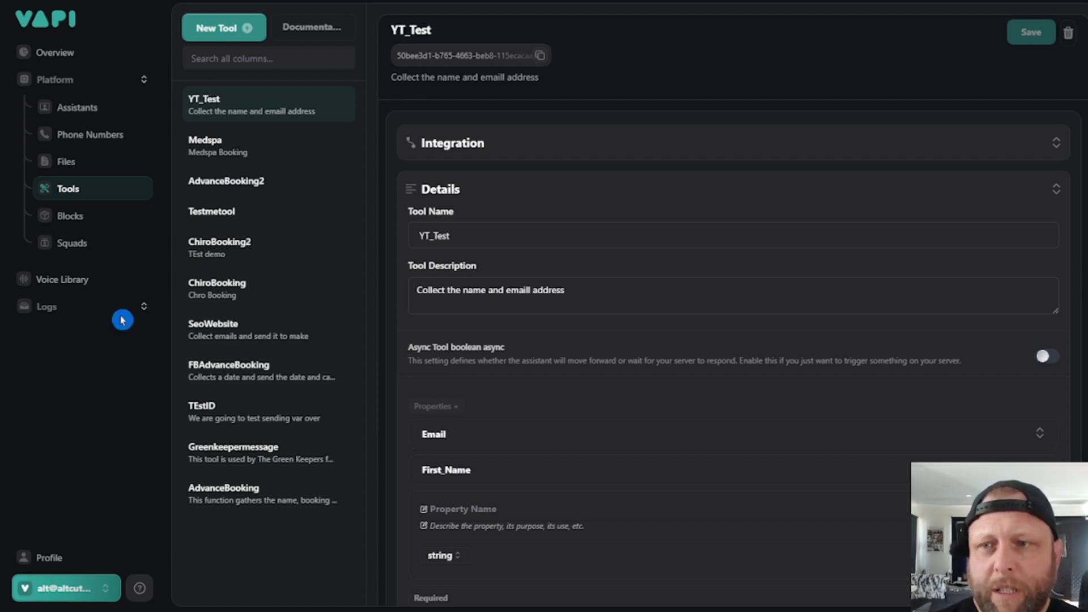
- Open the YT Test assistant and attach the YT_Test tool to it in its functions
click(95, 115)
scroll(344, 472, down, 1)
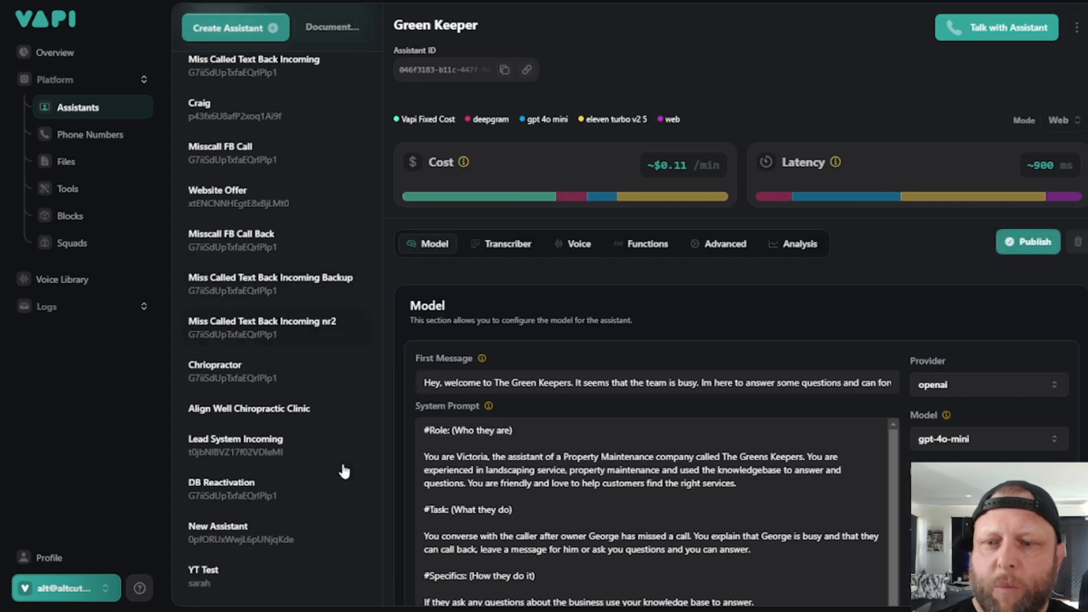
click(233, 586)
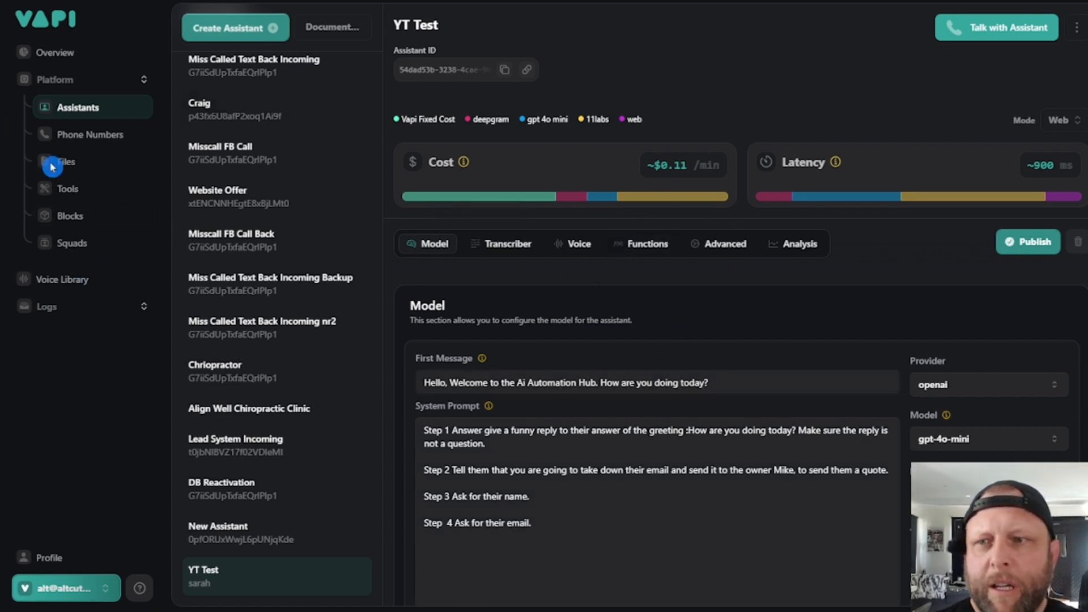
click(634, 251)
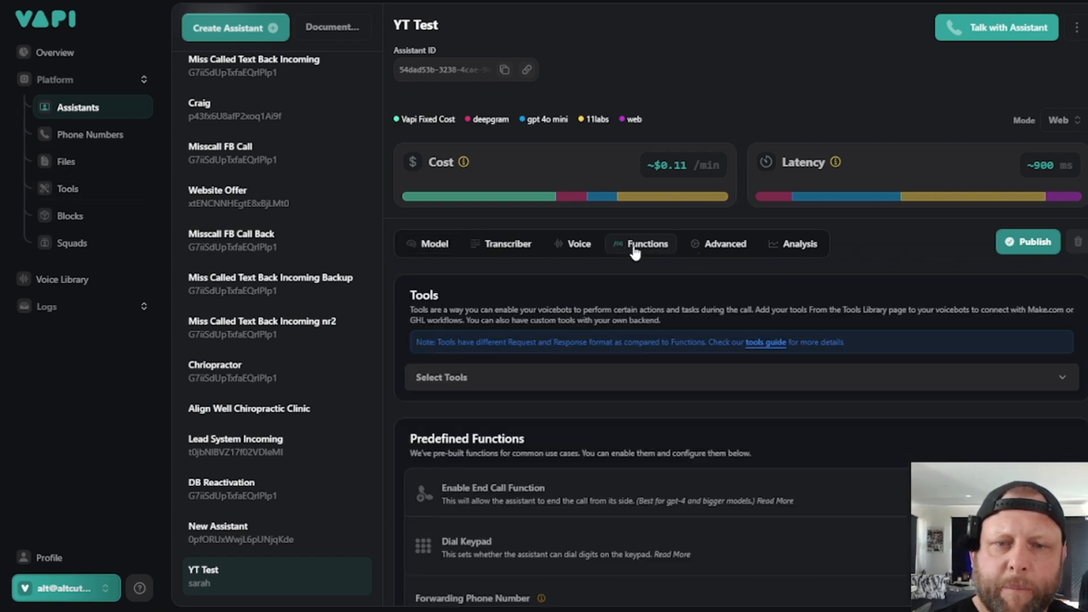
click(647, 377)
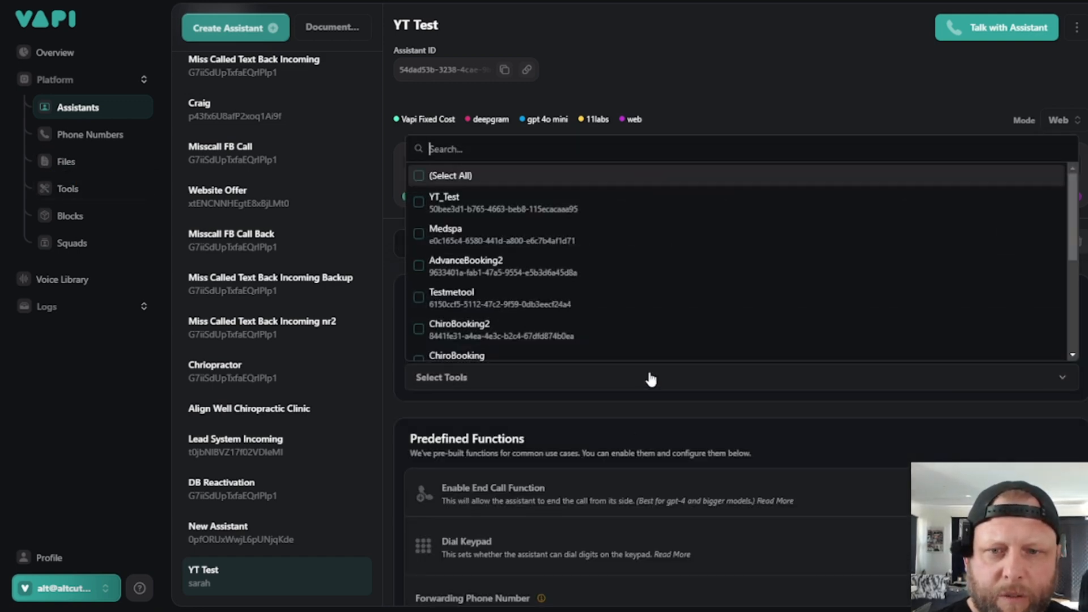
click(463, 210)
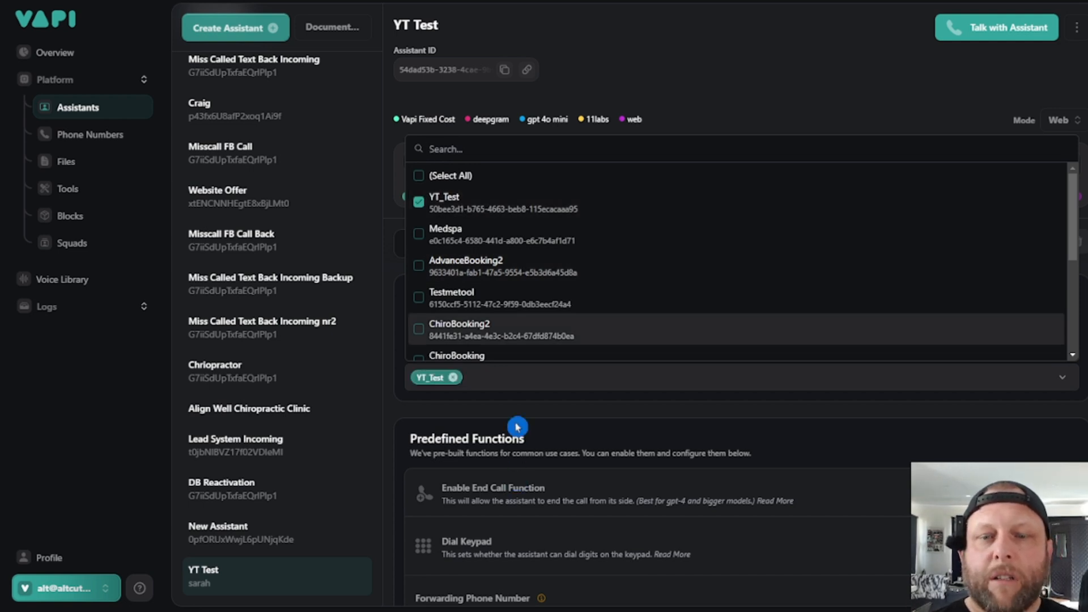
click(501, 408)
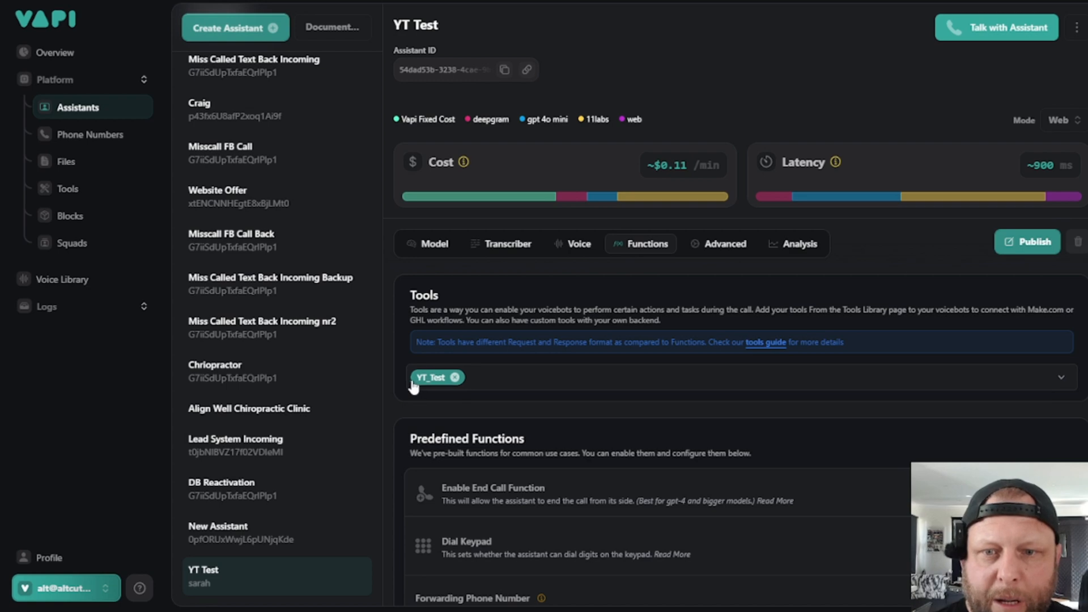
click(437, 378)
click(567, 420)
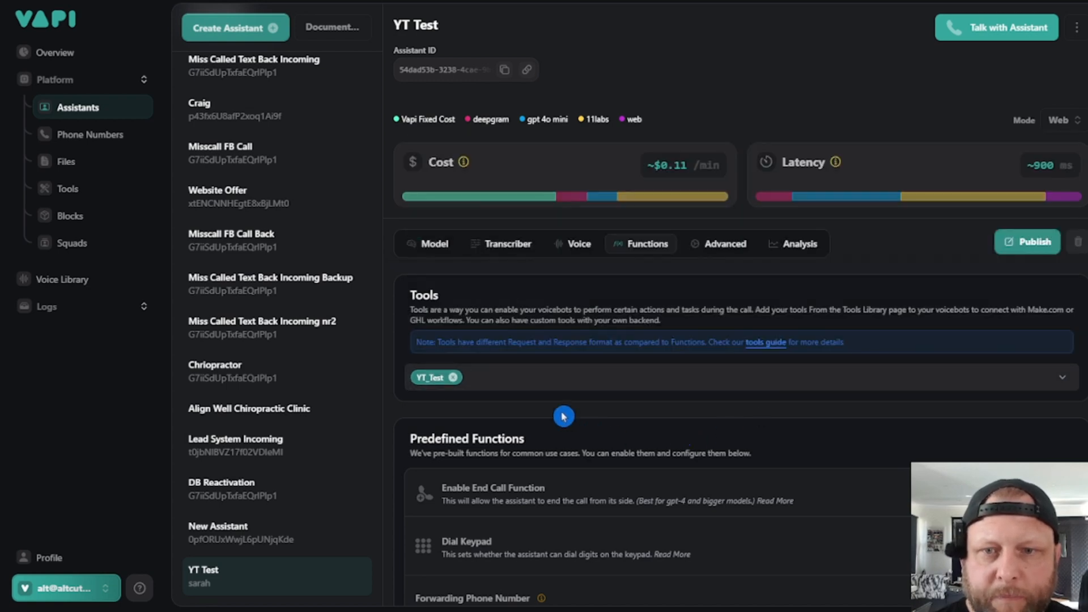
- Add a last line to the system prompt: "Once you collect their name and their email, run the tool called 'YT_Test'"
click(435, 245)
click(640, 560)
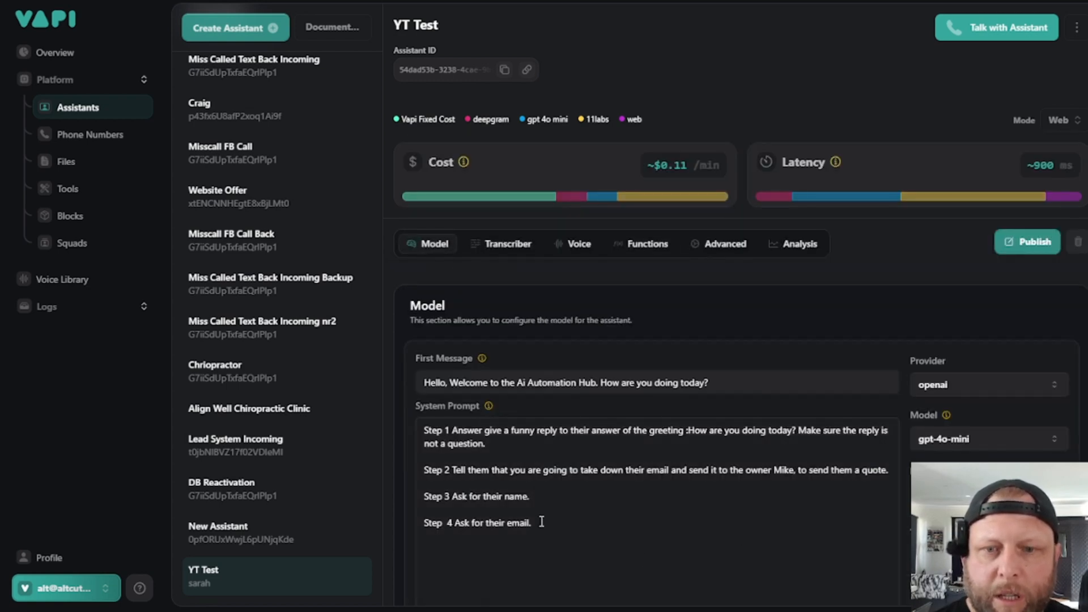
text(O)
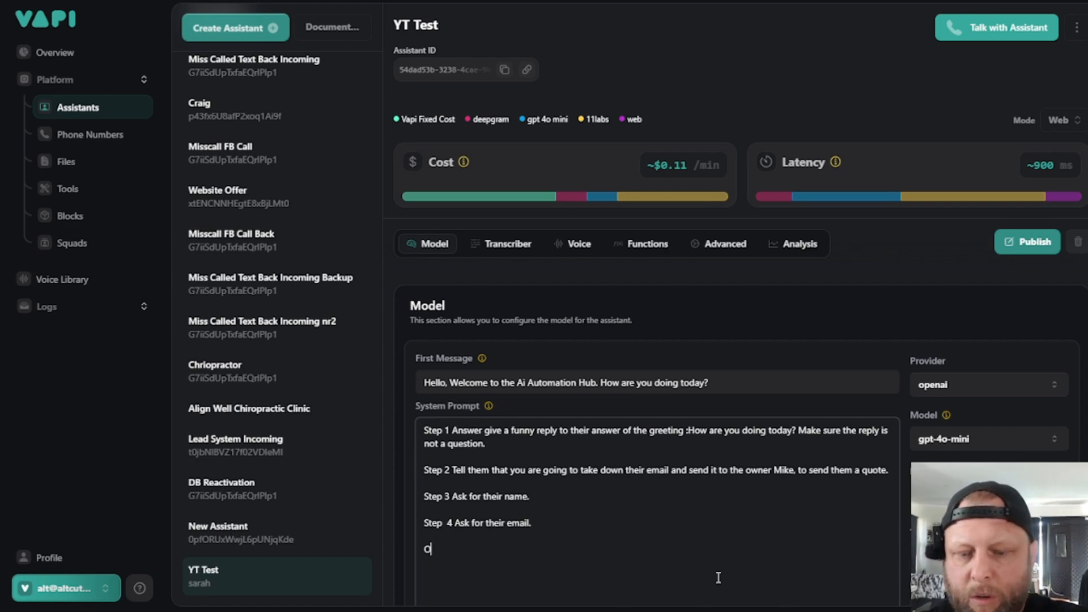
text(nce ytou)
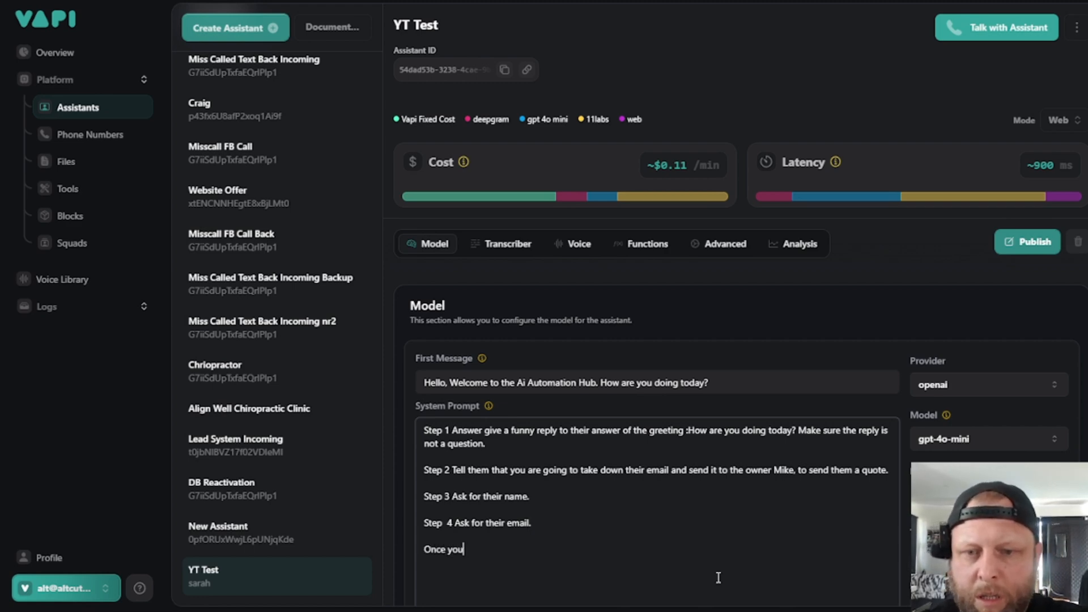
text( collect)
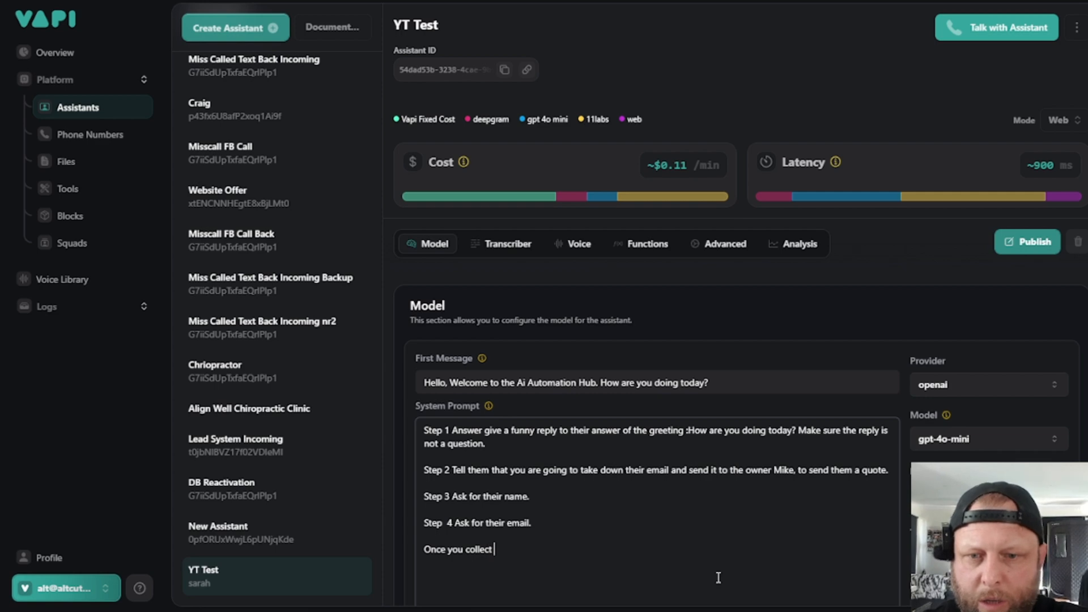
text( their)
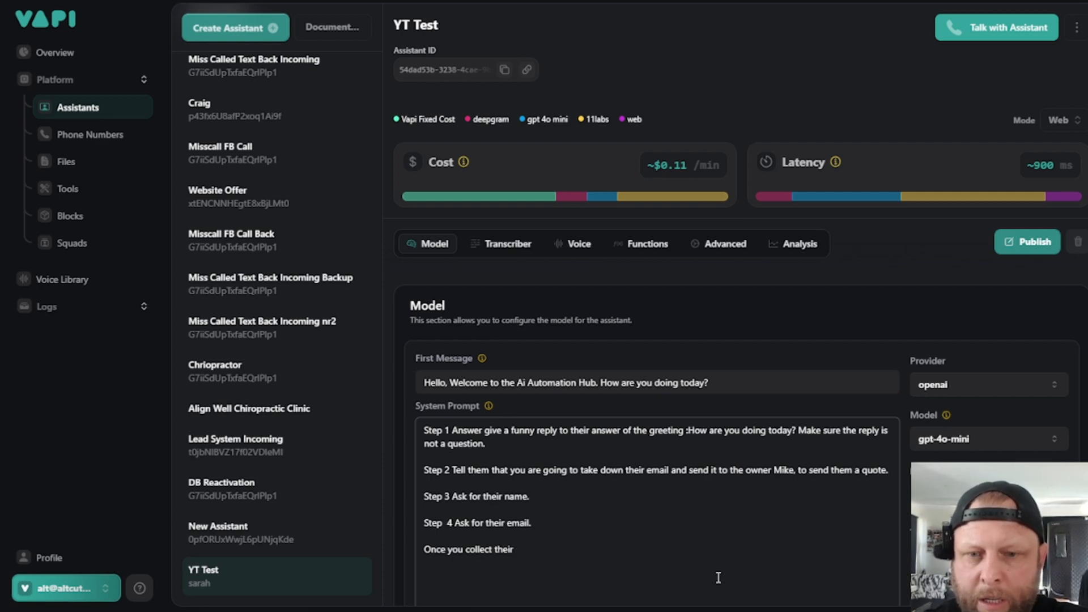
text( arna)
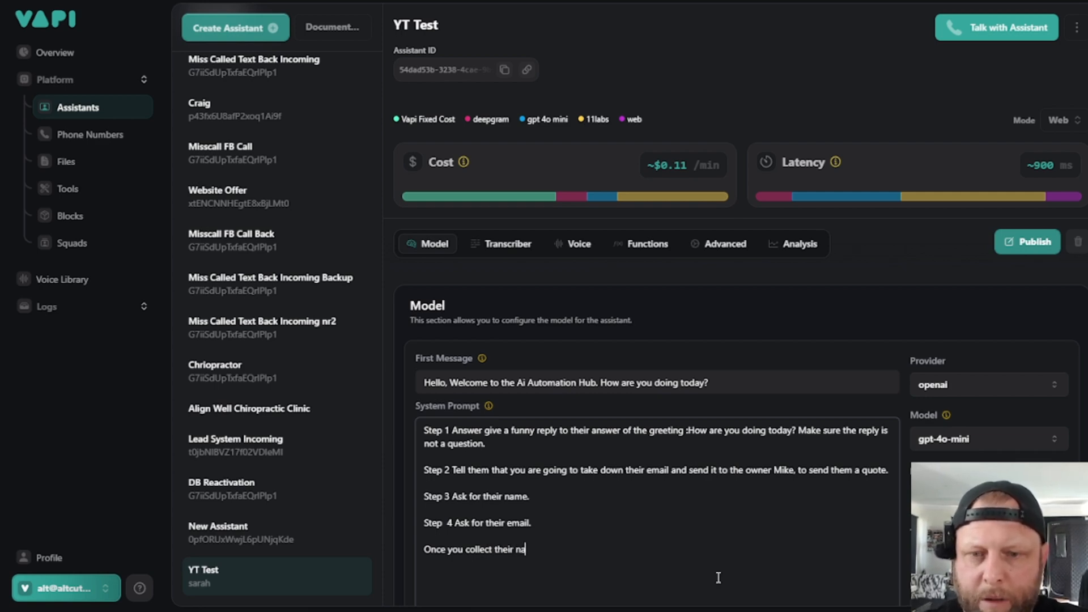
text(me and their ema)
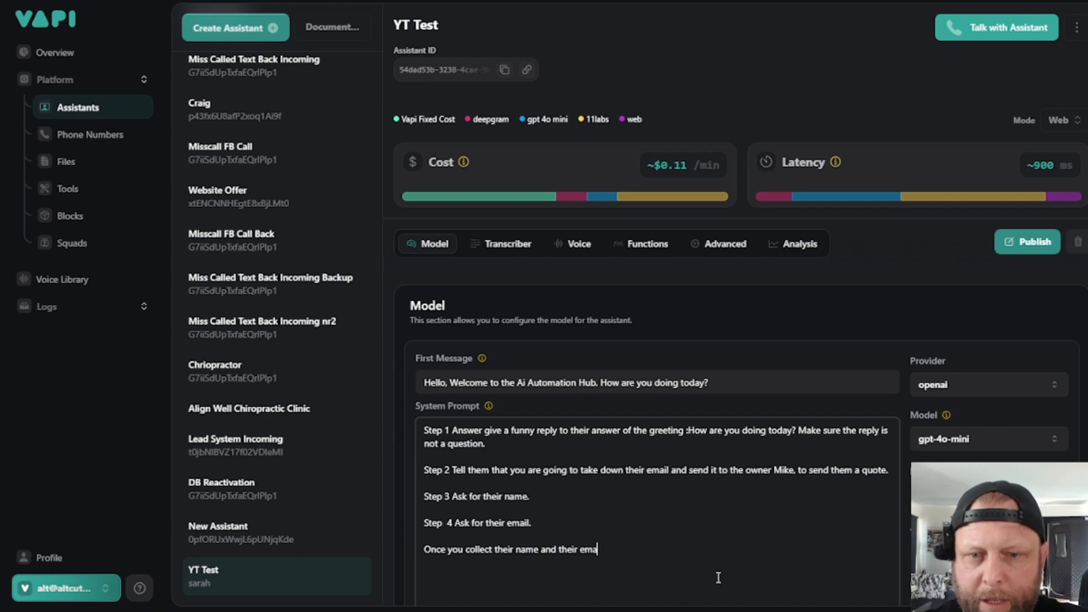
text(il. run the tool)
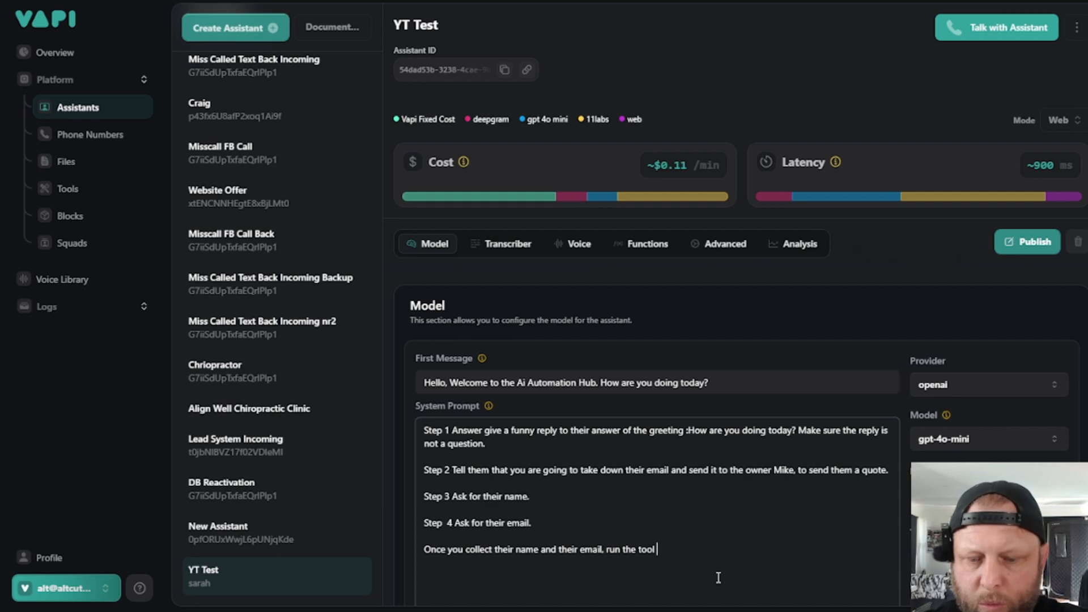
text( called)
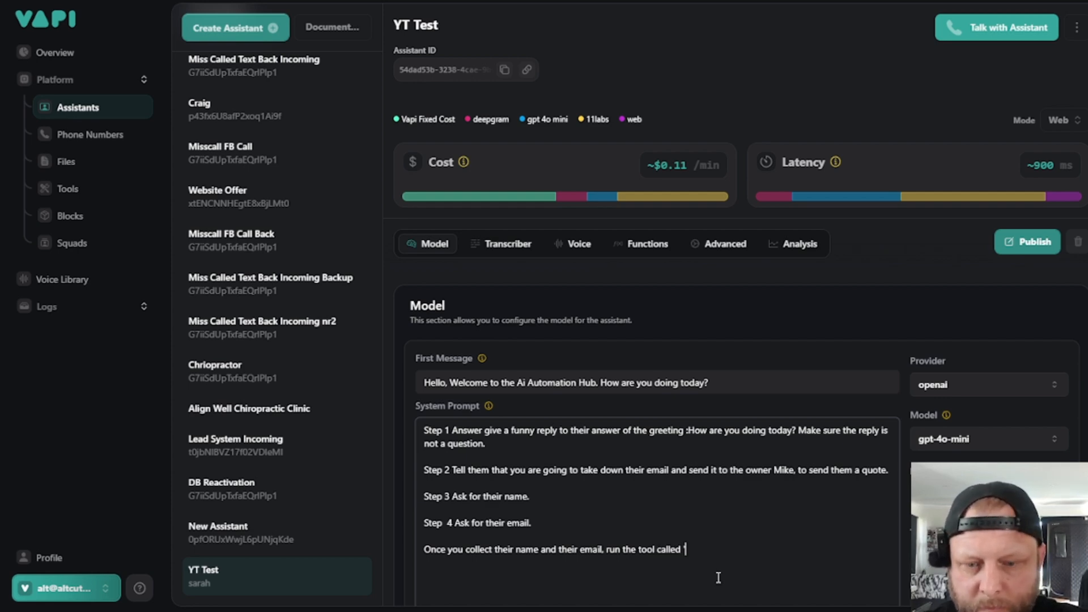
text( 'YT_)
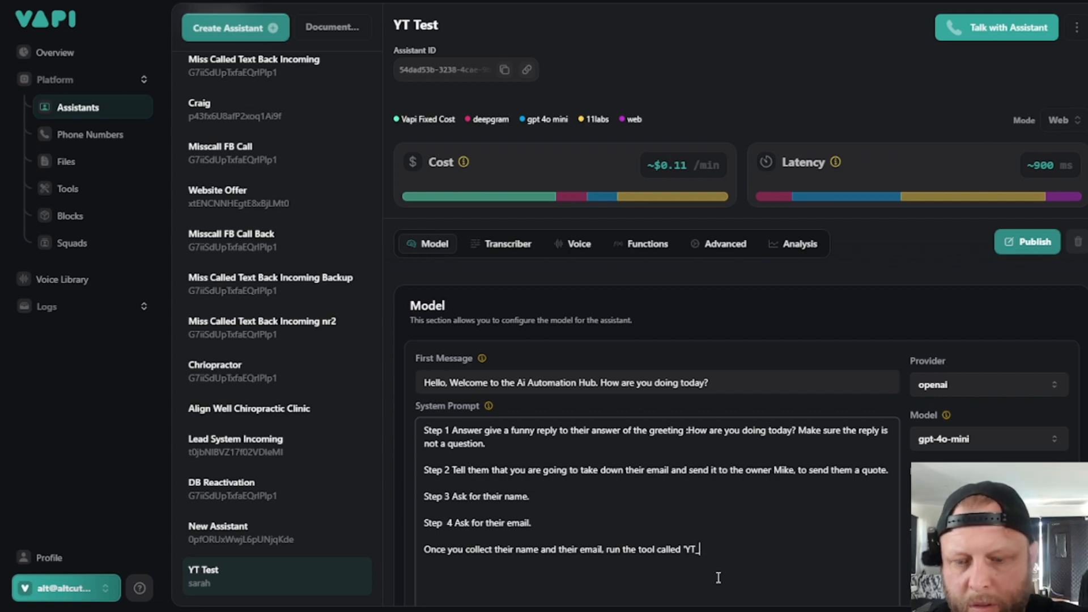
text(Test')
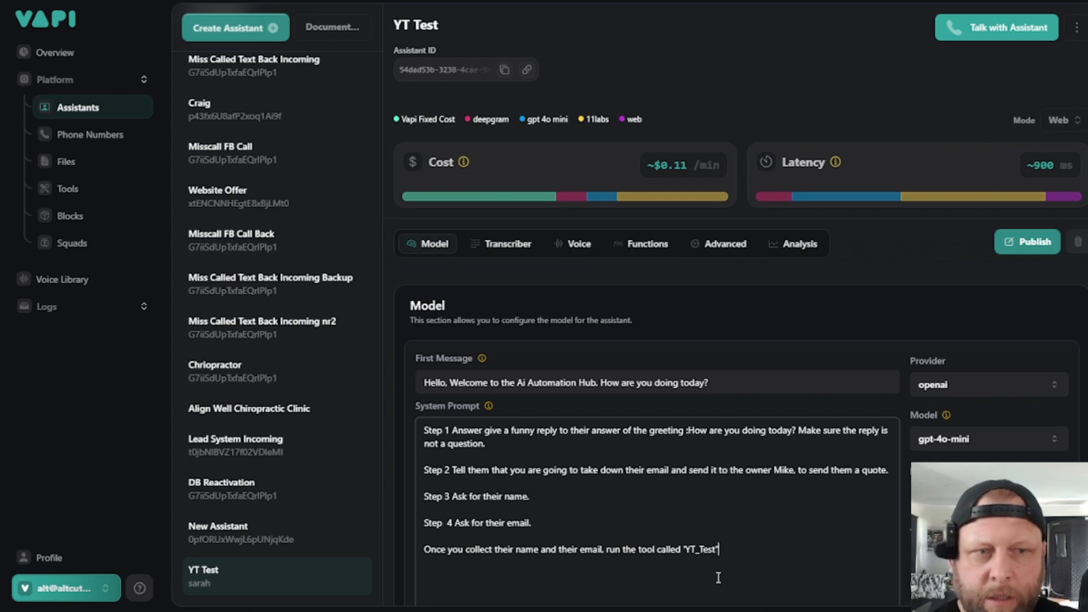
- Clear the stray quotation marks and commas after 'YT_Test' in the system prompt and publish the assistant
click(743, 537)
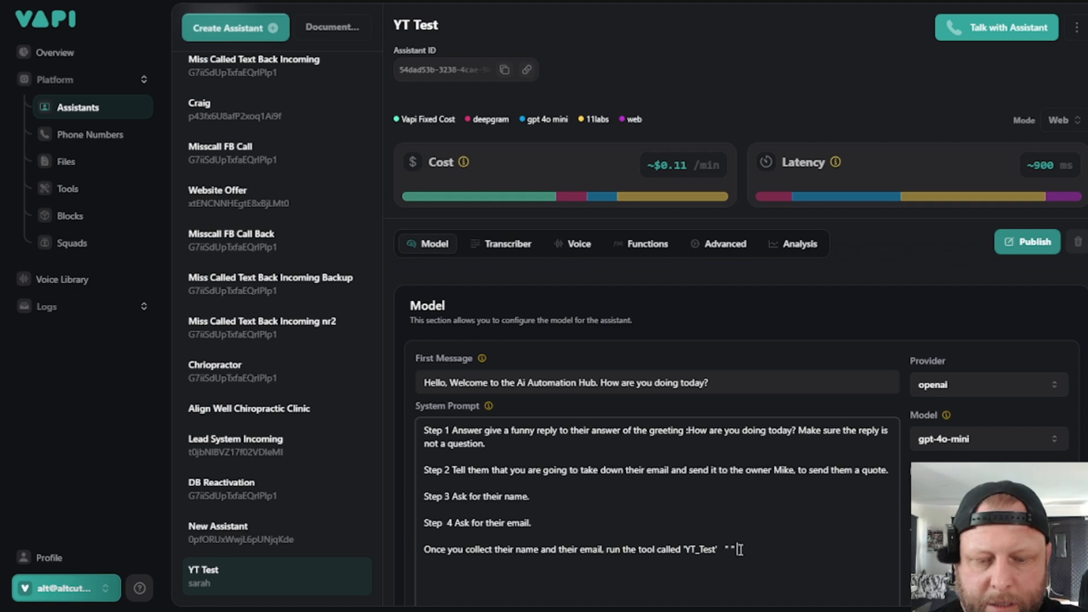
scroll(760, 541, down, 1)
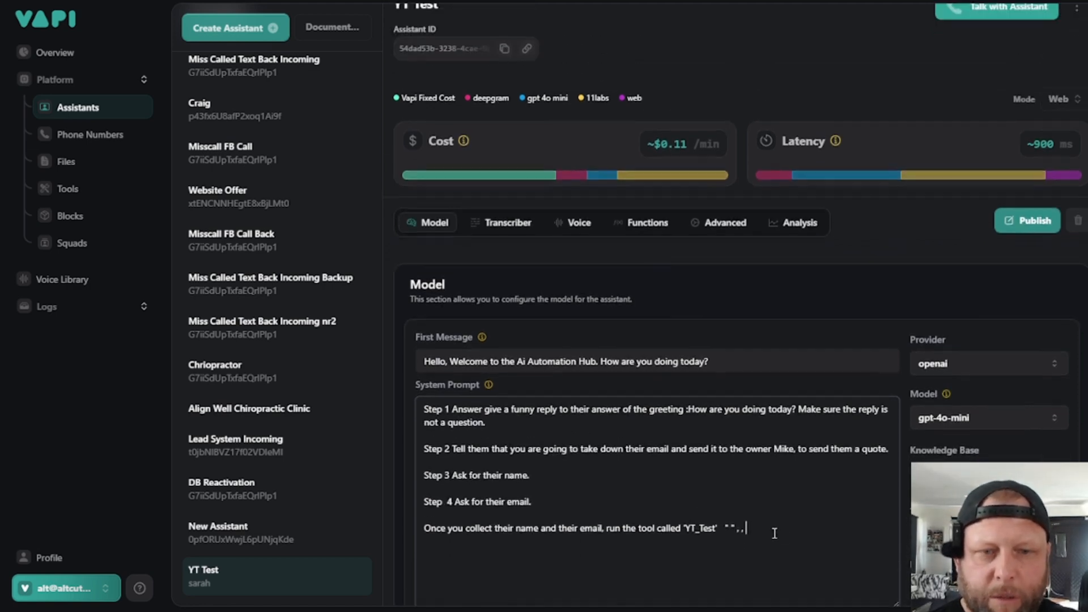
key(BackSpace)
key(BackSpace)
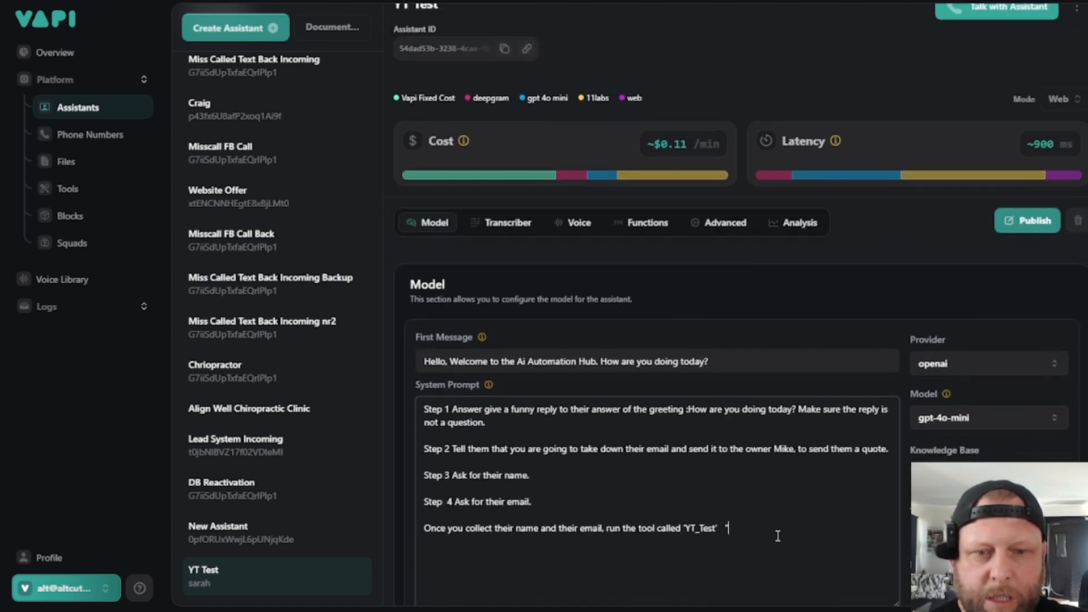
key(BackSpace)
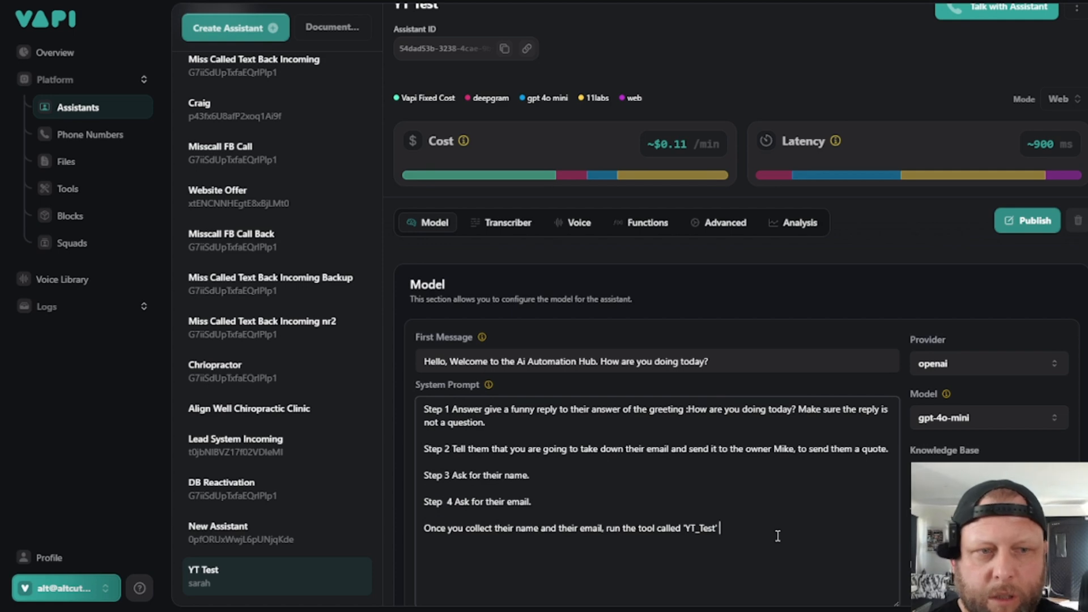
click(1024, 221)
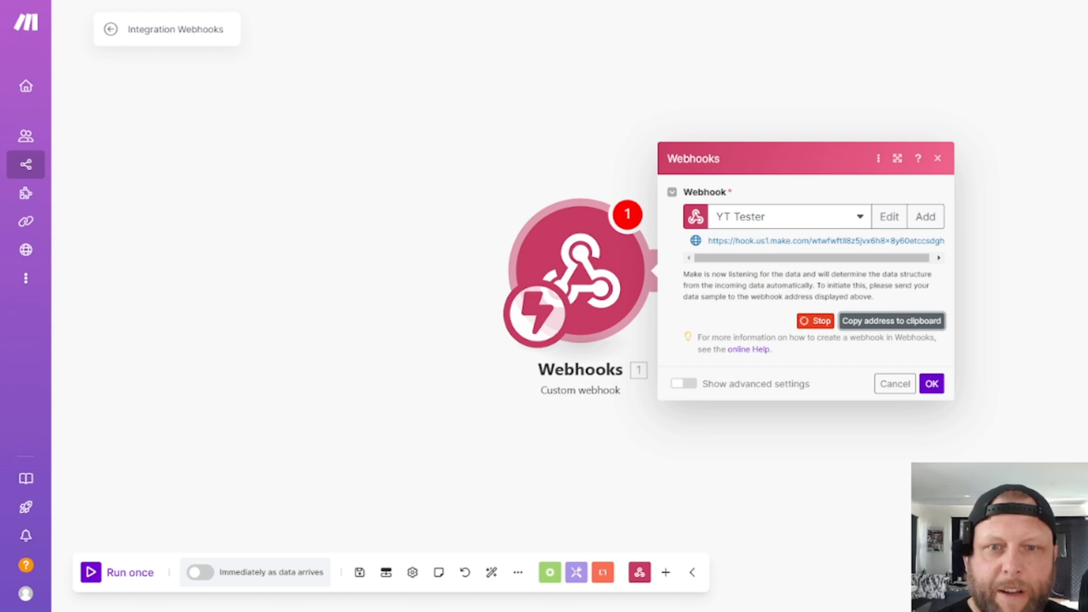
- Return to Vapi, publish the YT Test assistant again, and hold a complete web test call with it
click(227, 1)
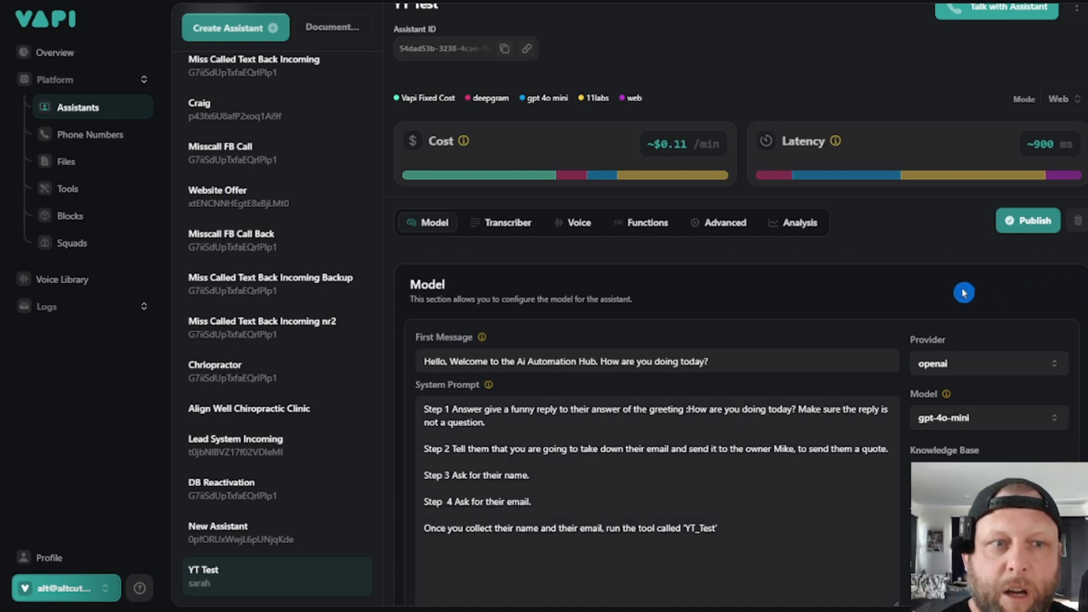
click(1015, 221)
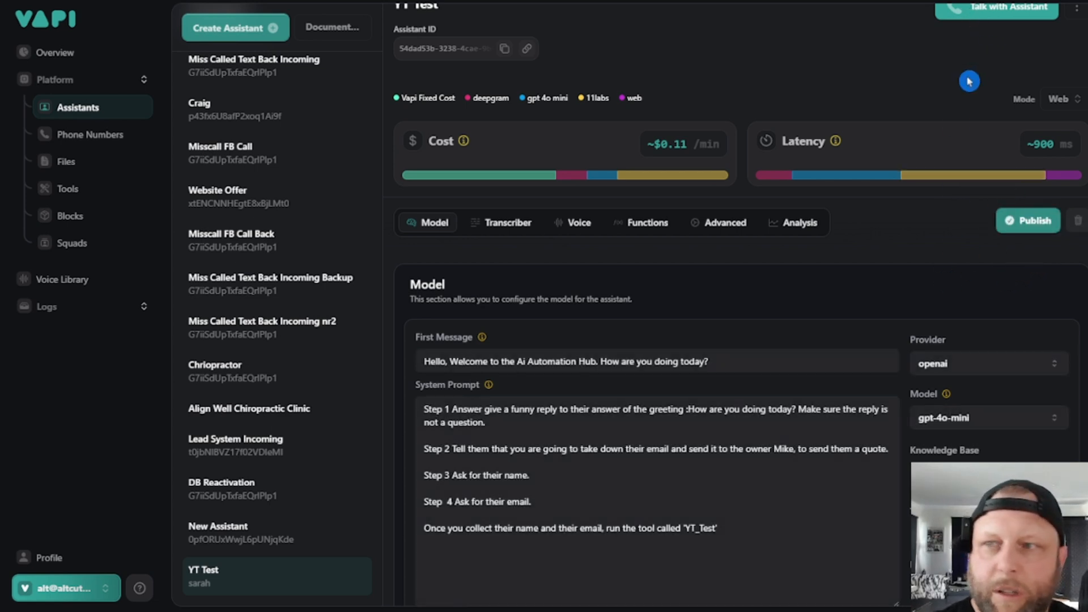
scroll(957, 125, up, 1)
click(993, 29)
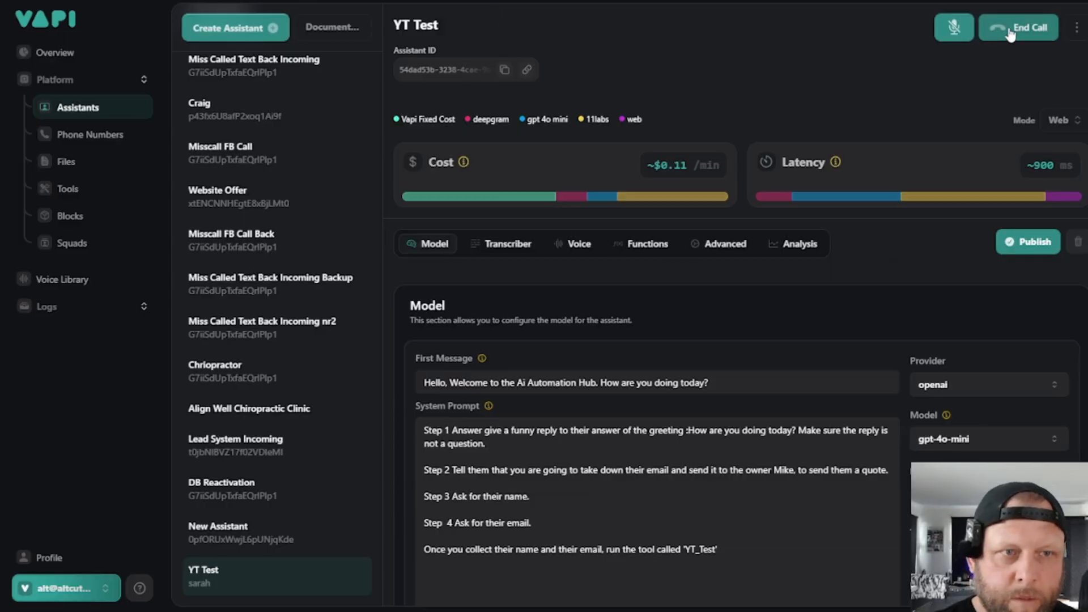
click(996, 29)
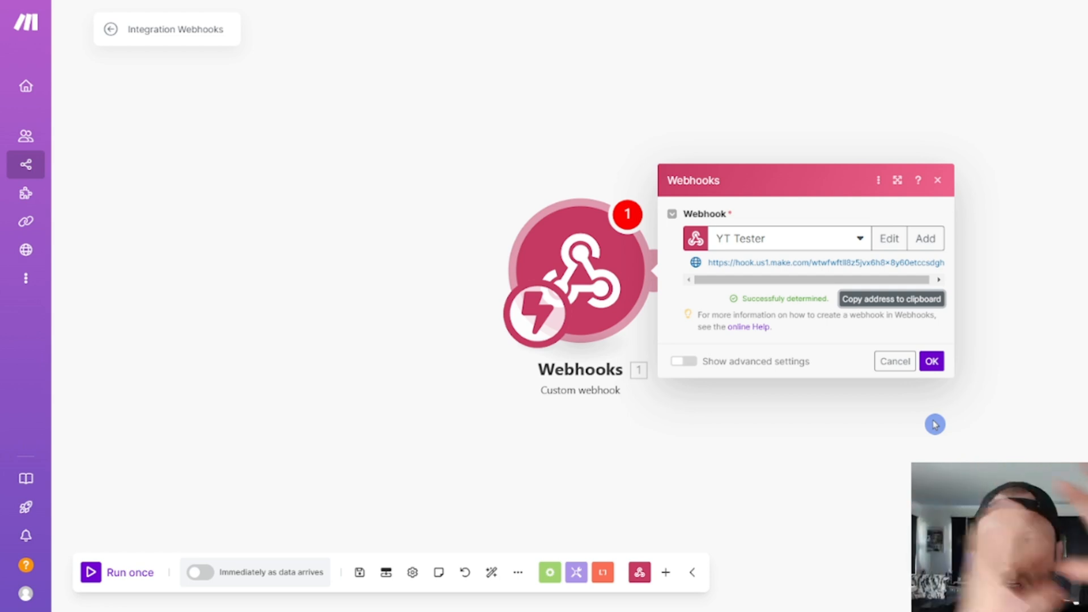
- In Make, confirm the YT Tester webhook, recheck its settings, and run the scenario once
click(932, 361)
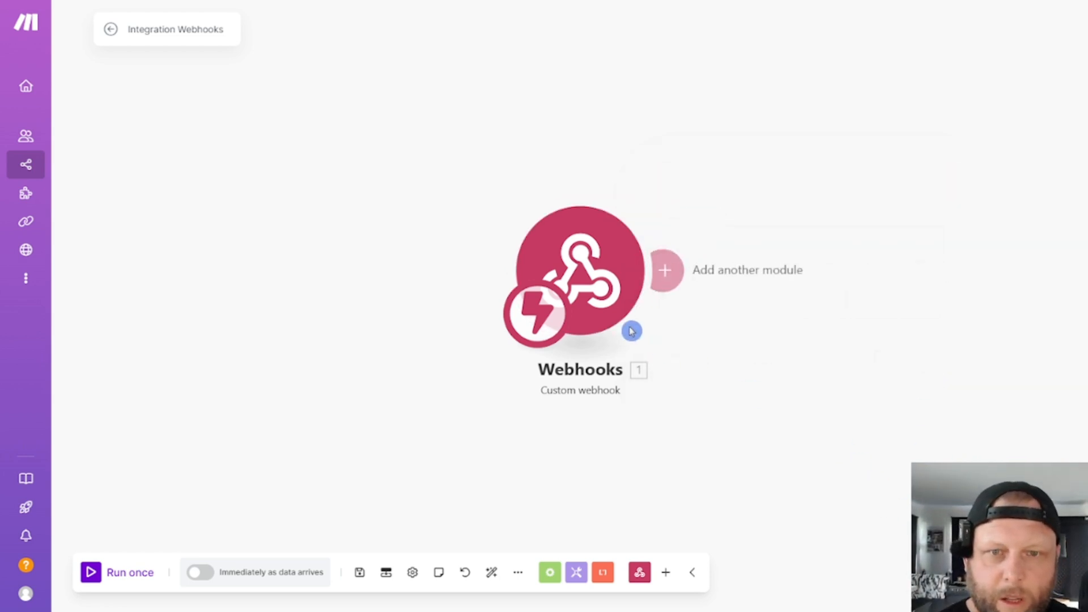
click(582, 279)
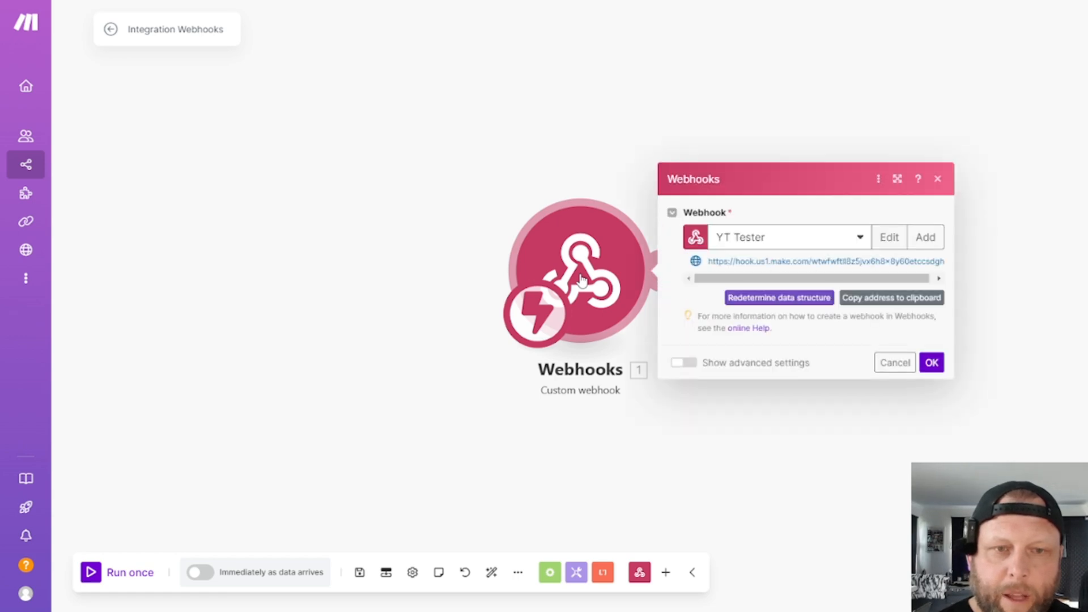
click(478, 459)
click(108, 574)
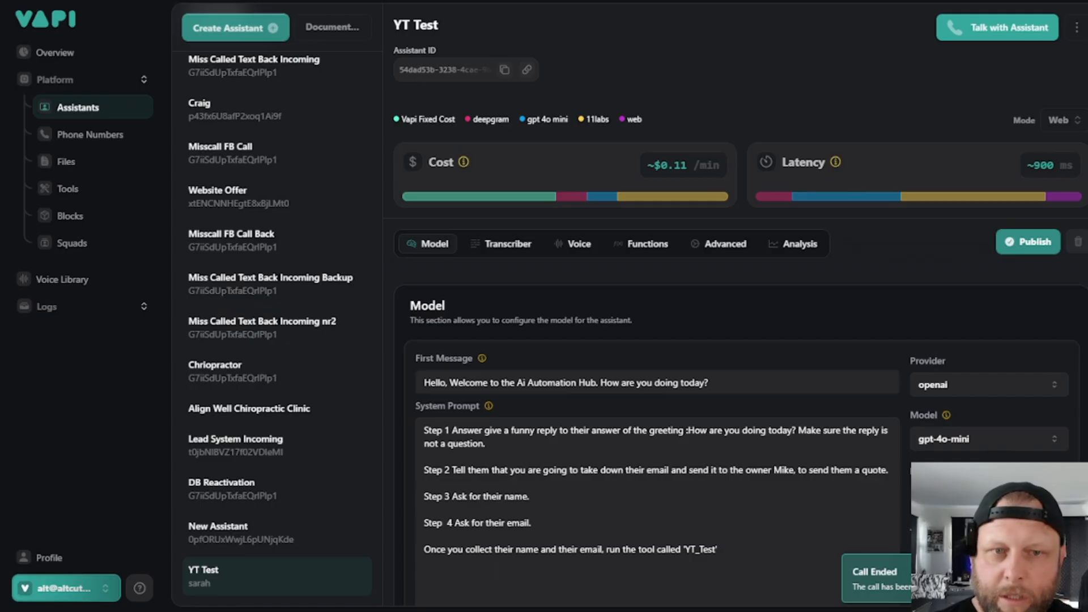
- Publish the YT Test assistant again and hold another web test call, checking the Make webhook run before ending it
click(1035, 255)
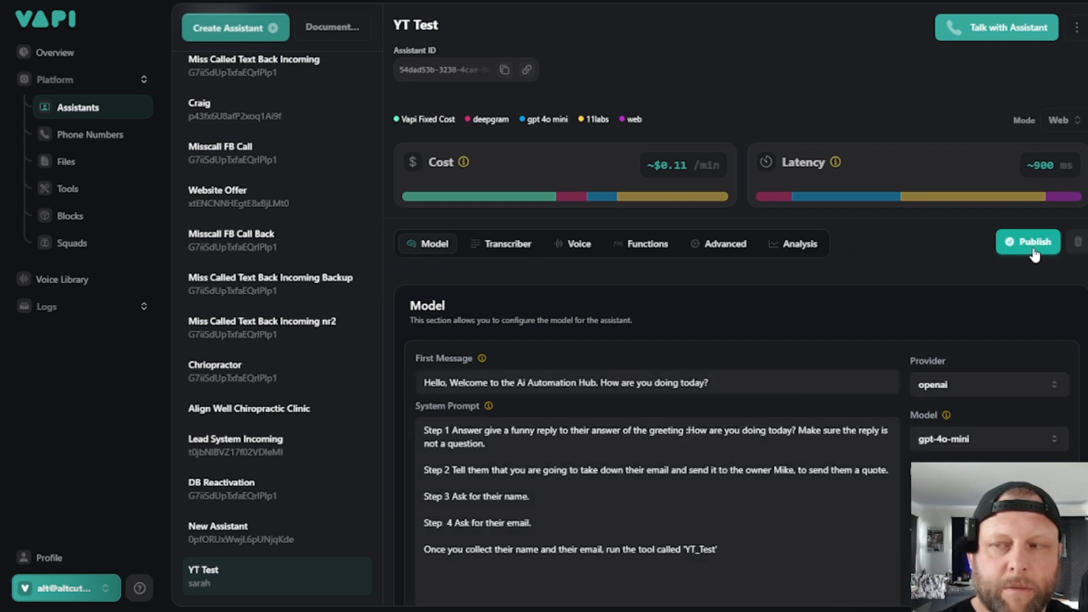
click(997, 27)
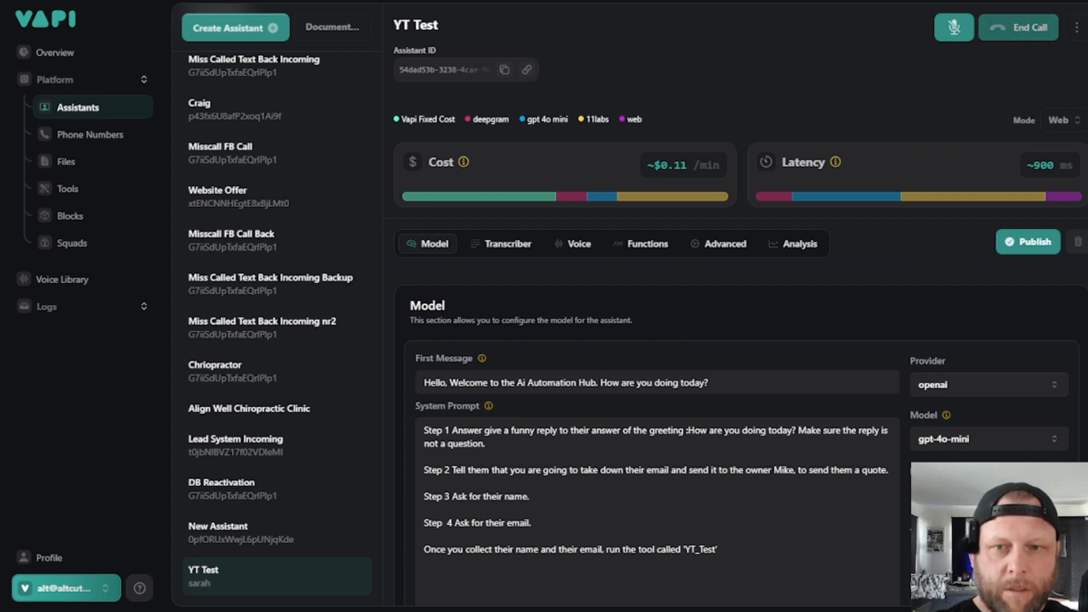
click(408, 1)
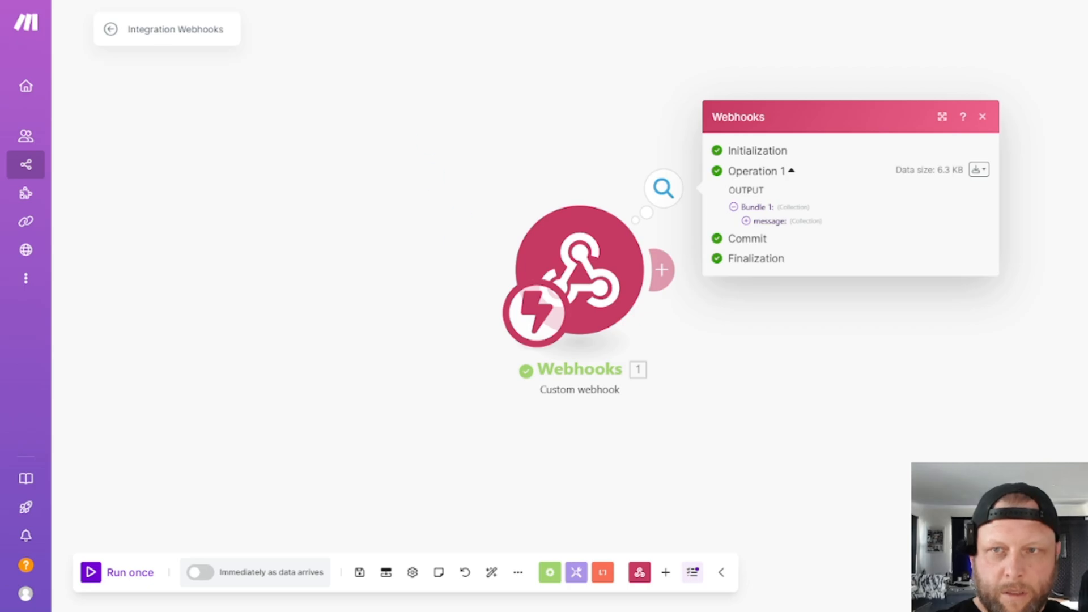
click(283, 1)
click(1013, 31)
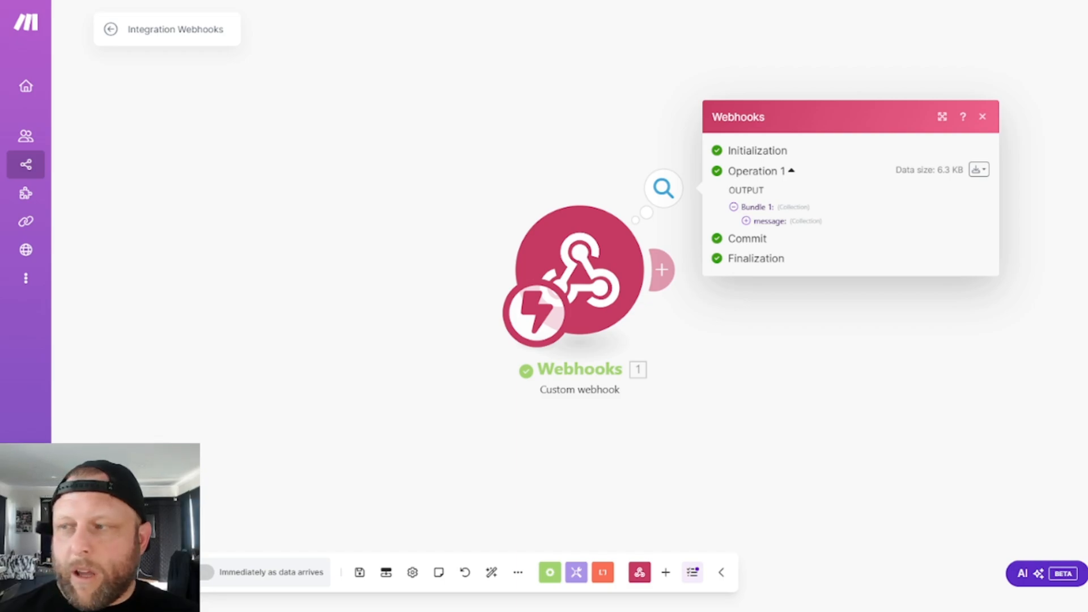
- In Make's webhook output, expand the message and the first toolCalls item, and examine the timestamp and call id
click(820, 221)
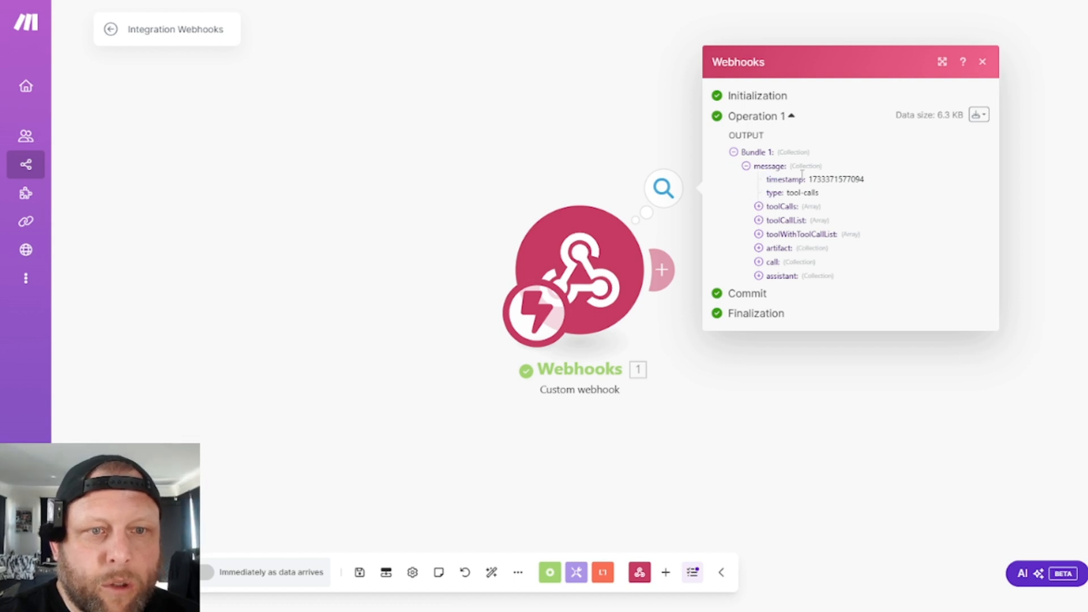
drag(826, 179, 867, 179)
click(759, 208)
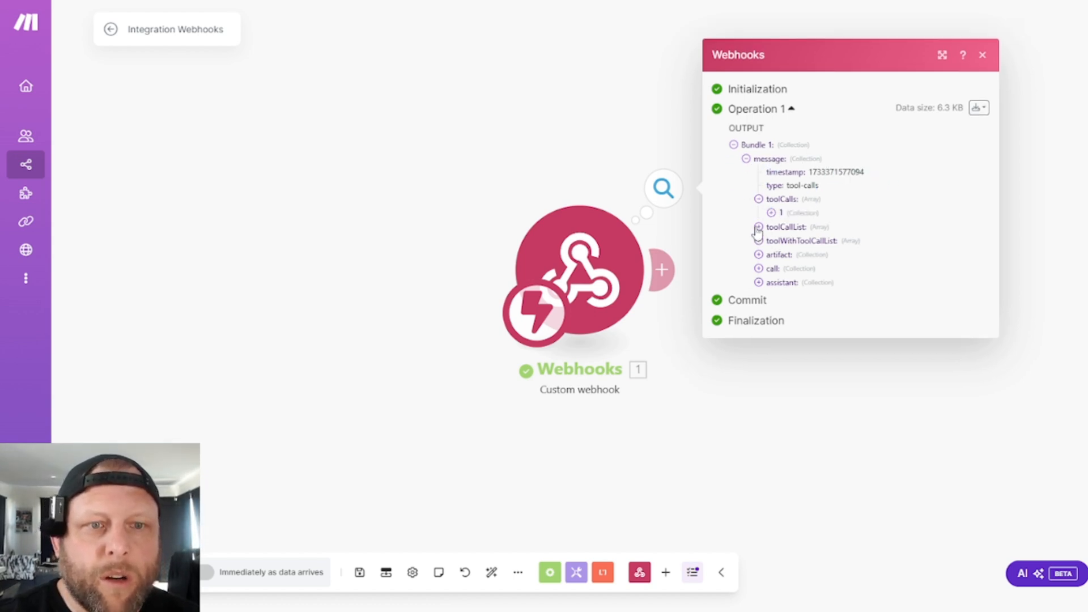
click(771, 214)
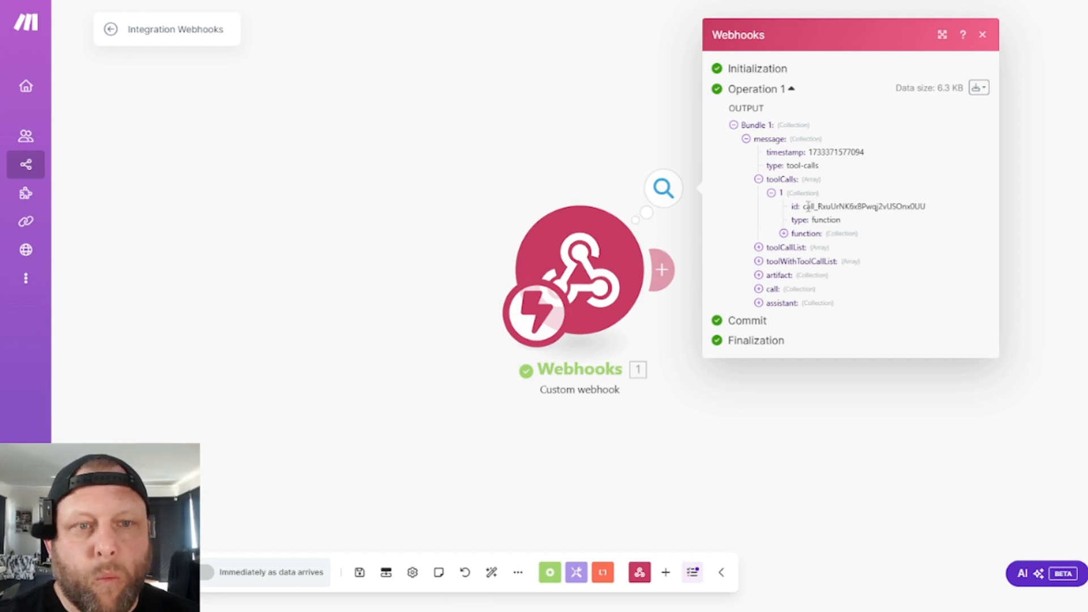
mouse_move(807, 207)
mouse_down()
mouse_move(889, 208)
mouse_move(821, 202)
mouse_up()
click(921, 206)
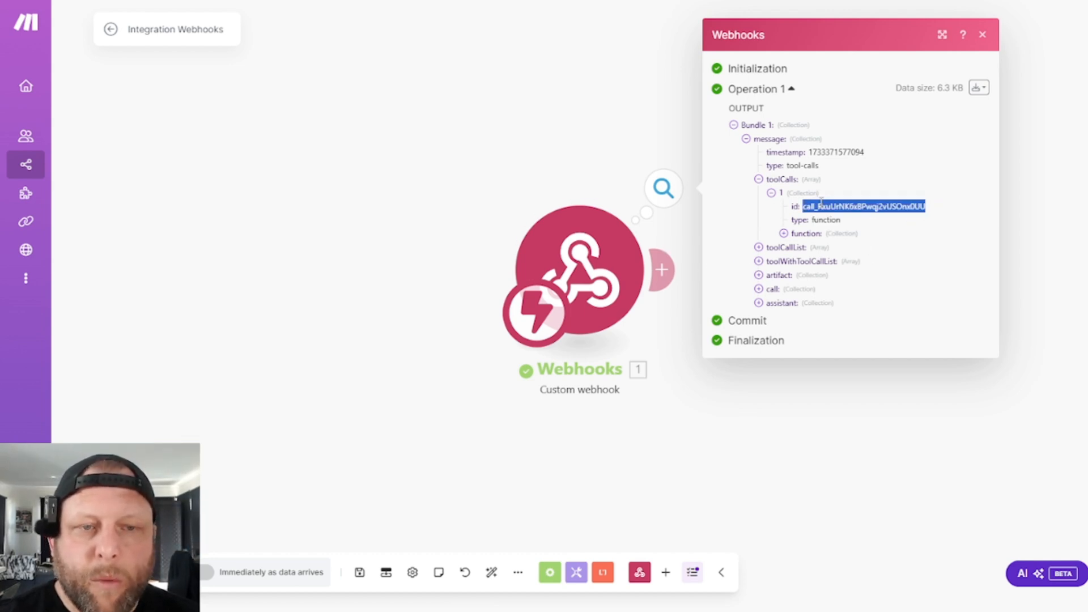
click(819, 204)
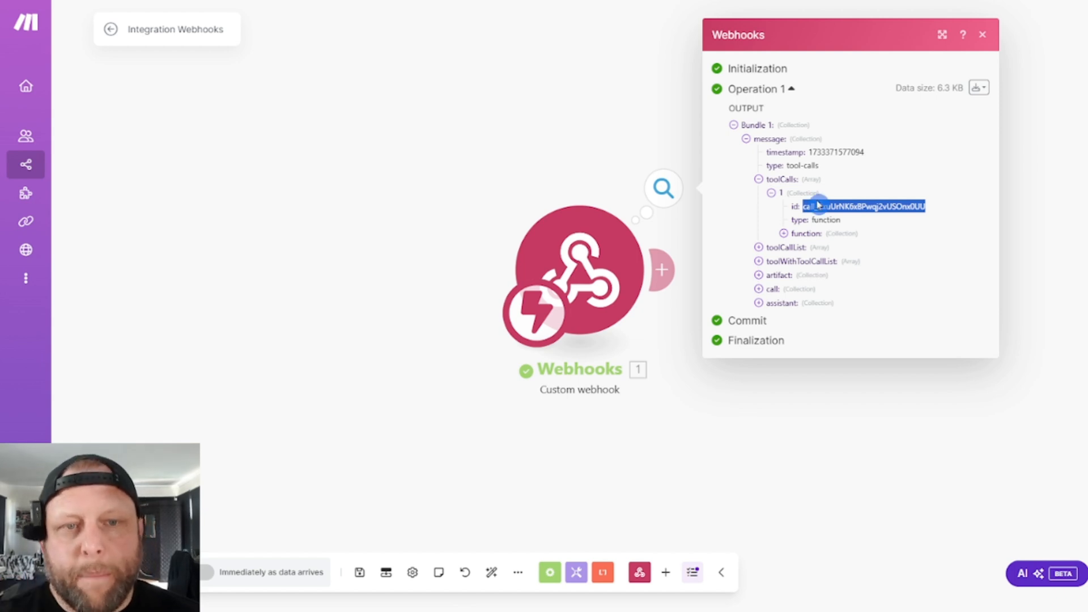
- Expand the tool call's function and arguments, and examine the function name and the Email and First_Name values
click(784, 233)
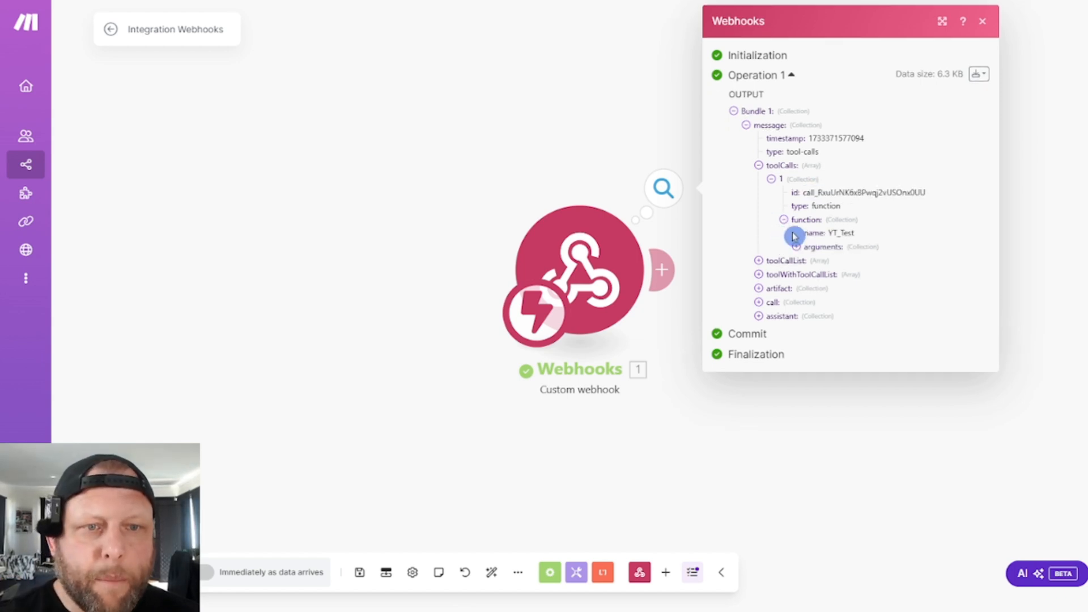
click(796, 246)
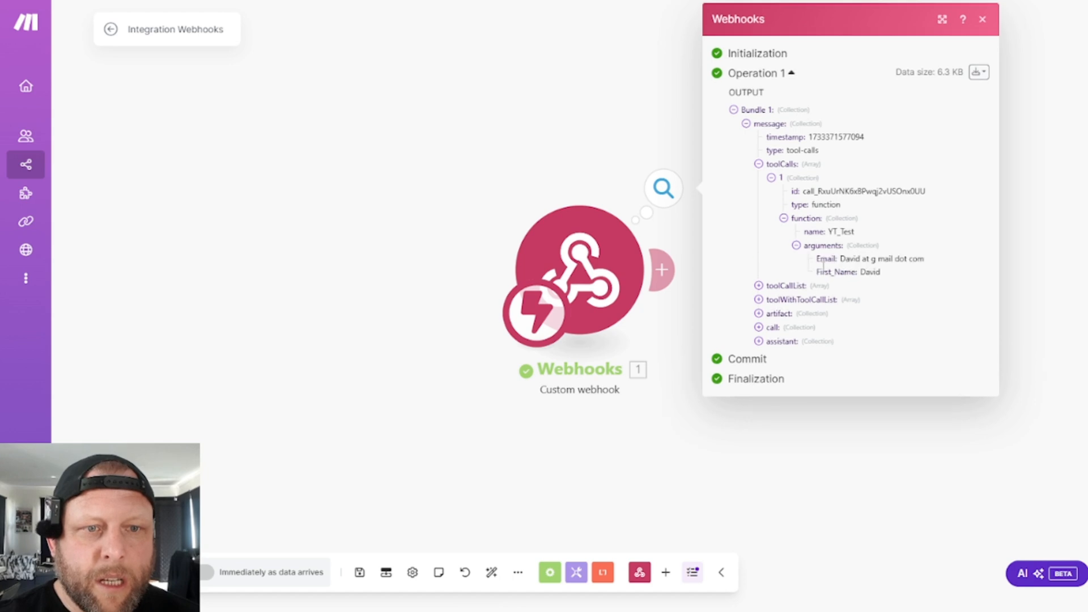
click(781, 281)
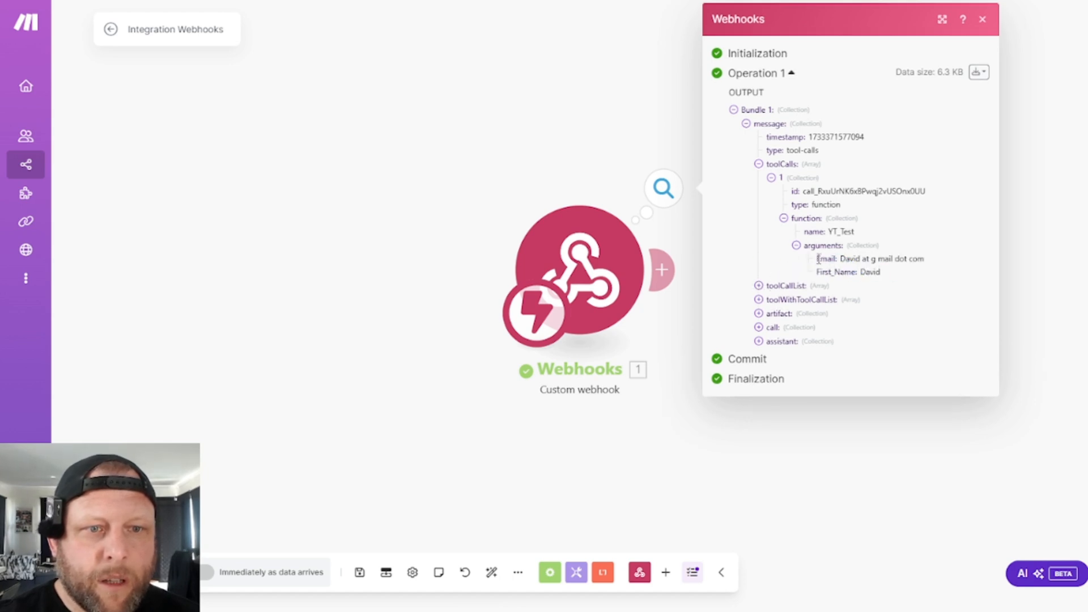
drag(841, 259, 885, 261)
double_click(882, 273)
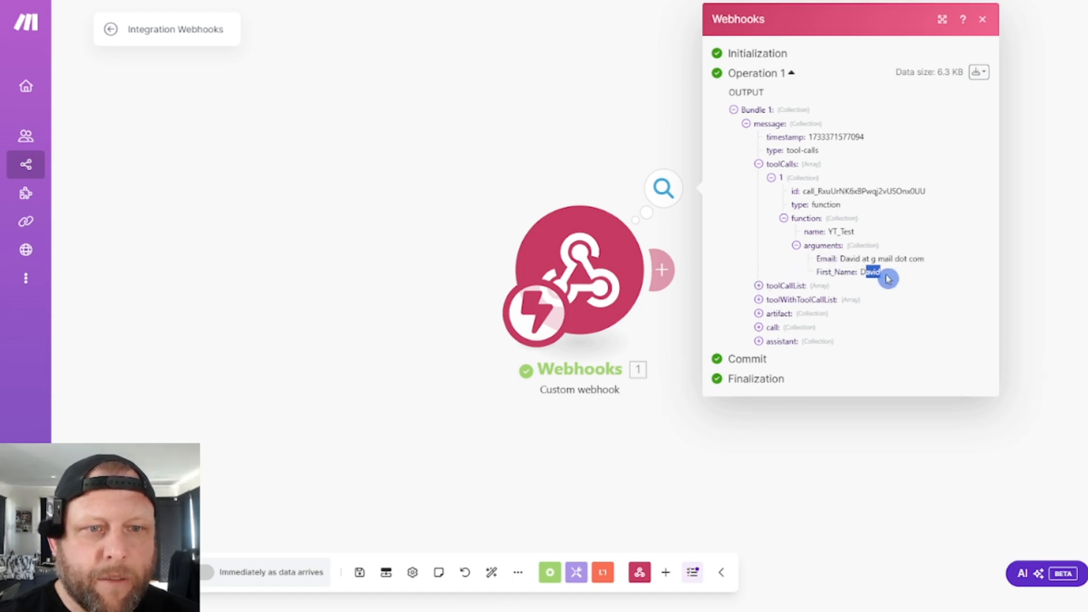
click(916, 299)
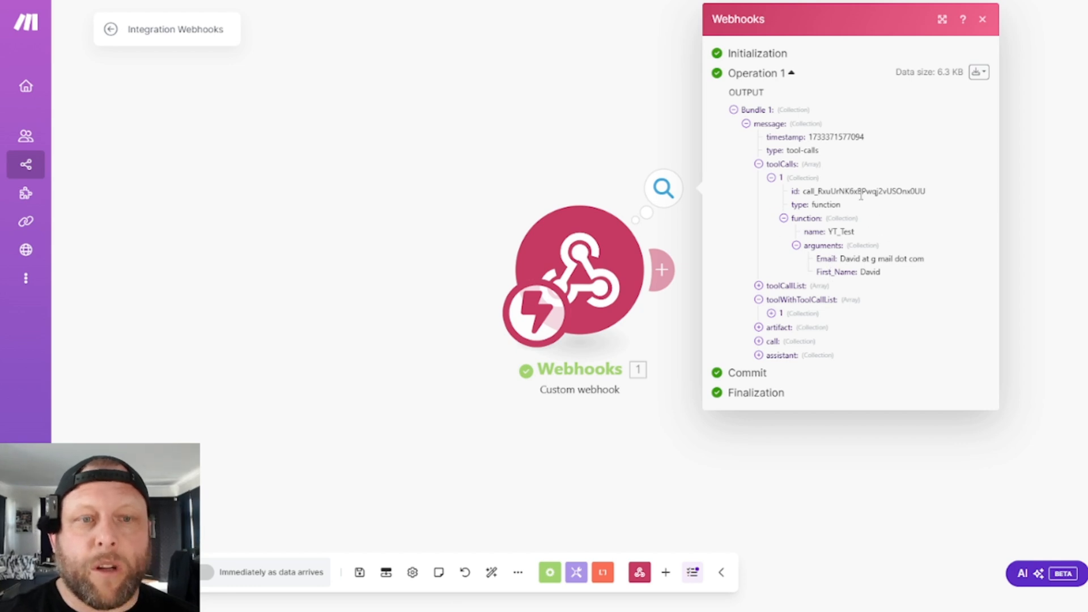
drag(797, 233, 916, 242)
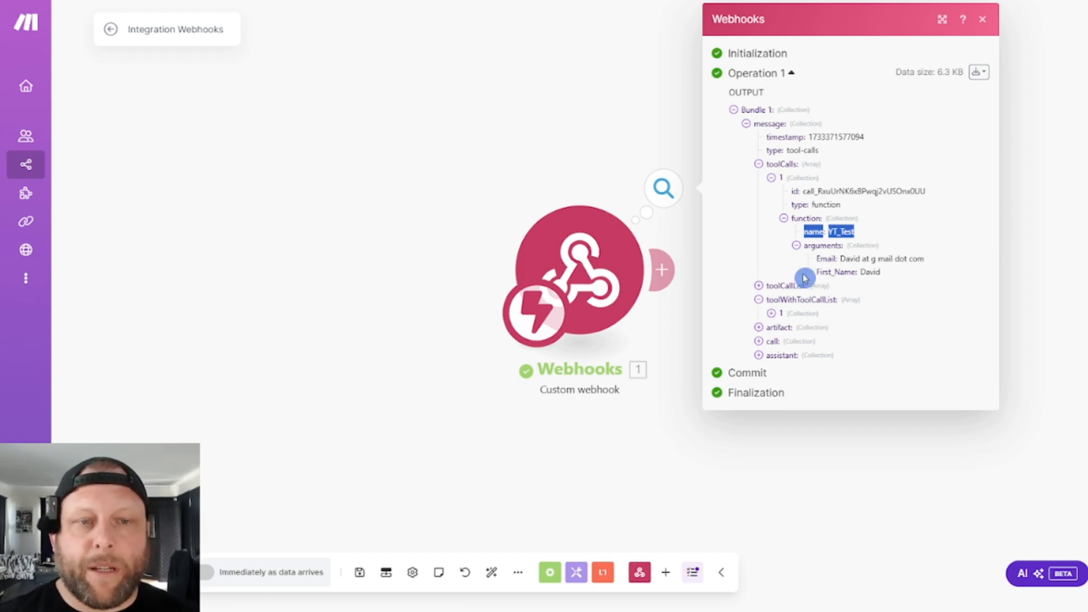
double_click(825, 259)
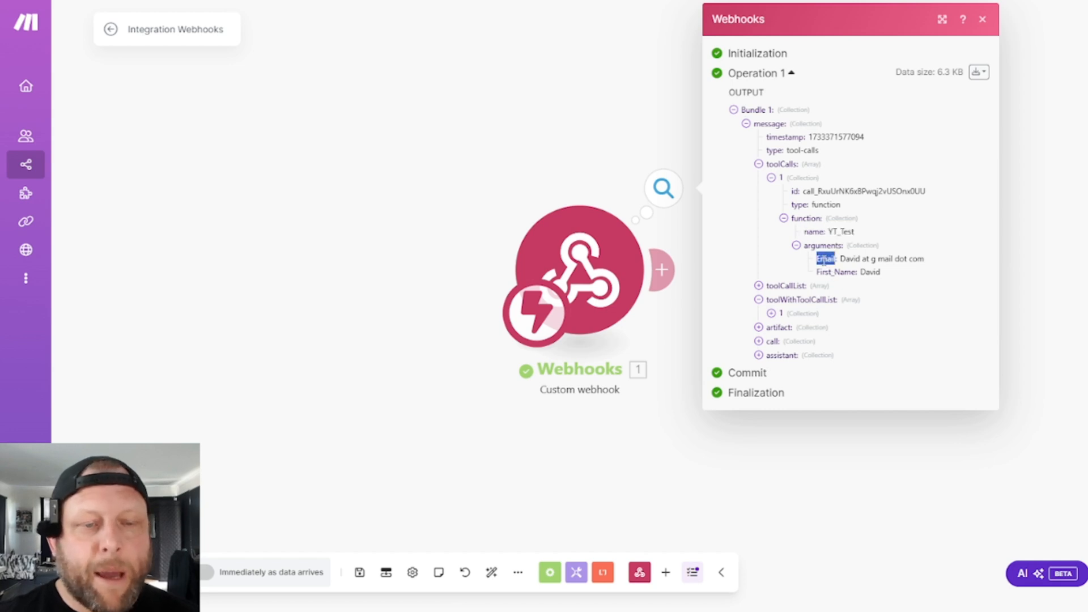
drag(818, 273, 856, 273)
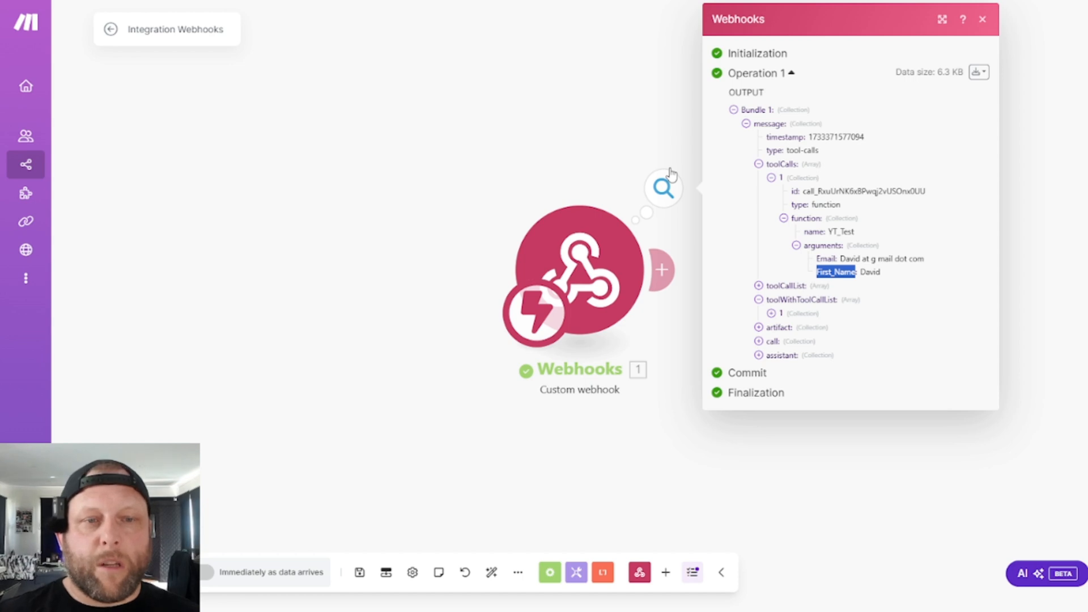
- Switch to GoHighLevel, open the contacts, and search them for the test caller's first name
click(463, 166)
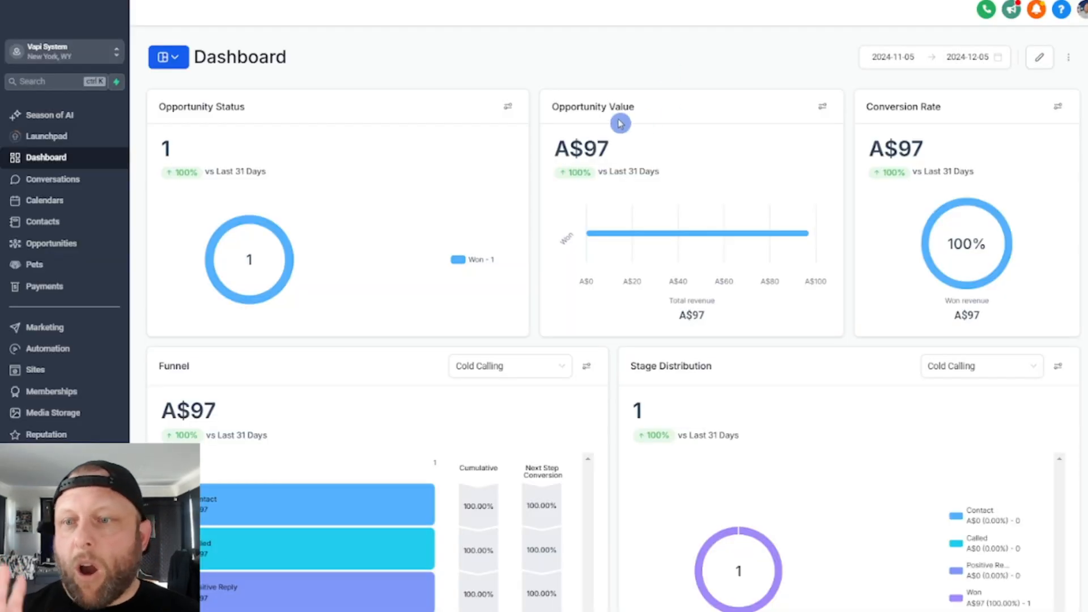
click(43, 222)
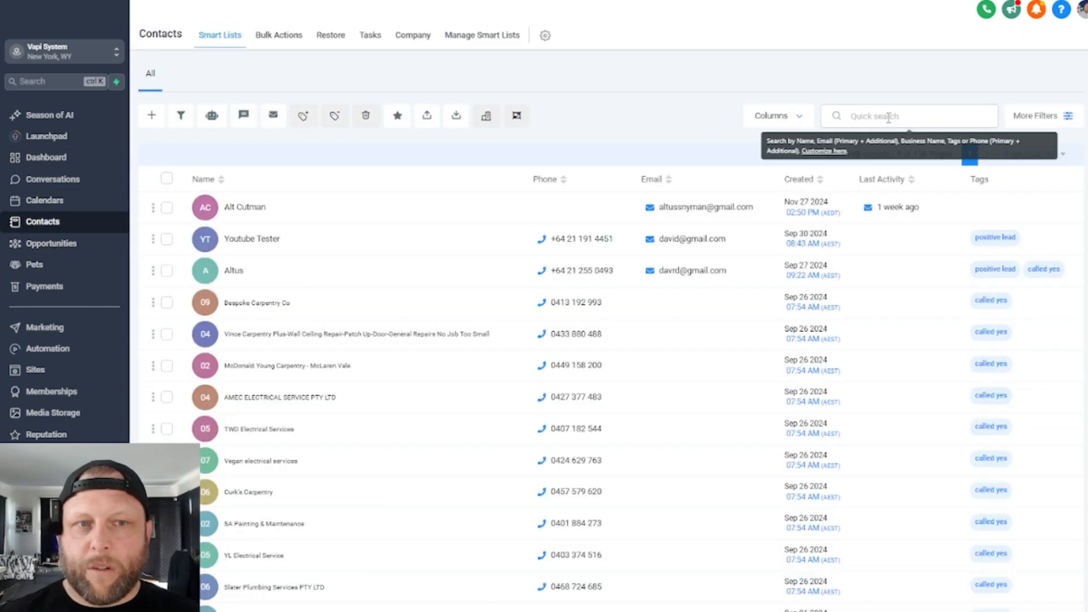
click(889, 117)
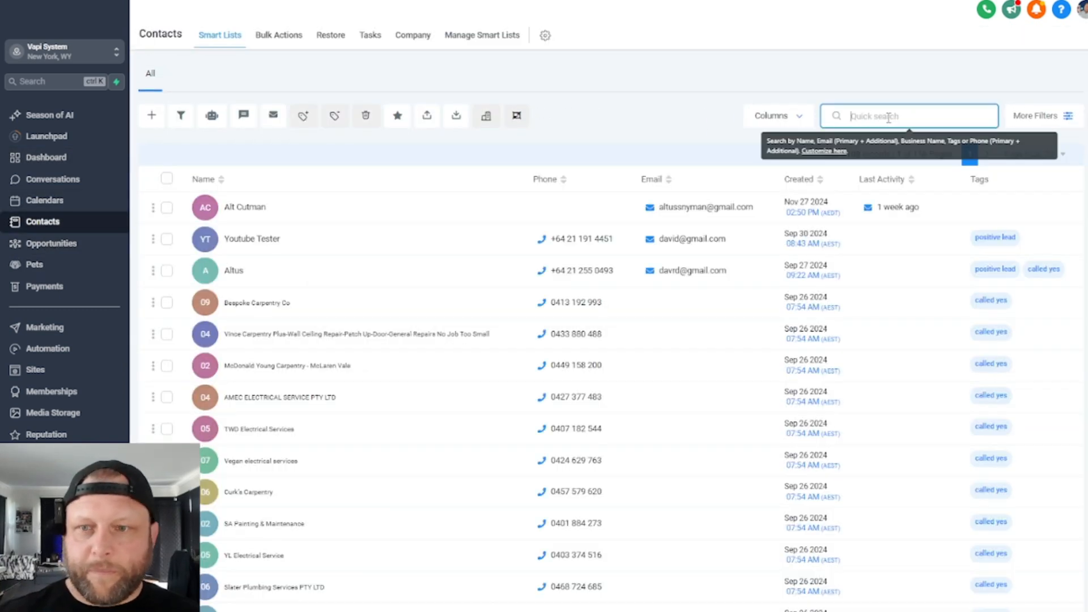
text(david)
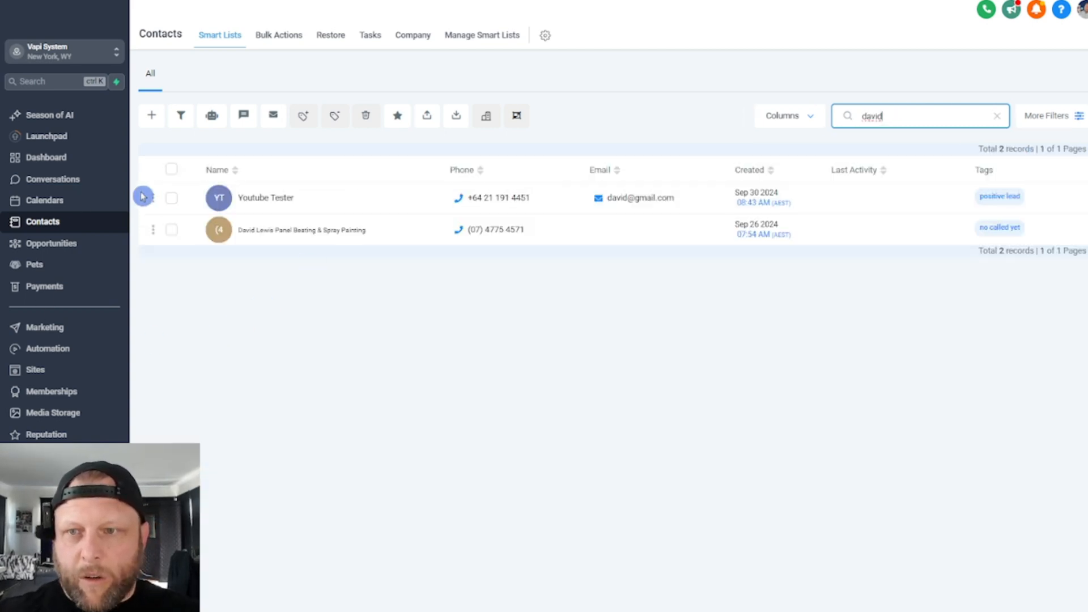
- Delete both contacts found by the search, confirming with DELETE, and view the bulk deletion's progress
click(170, 201)
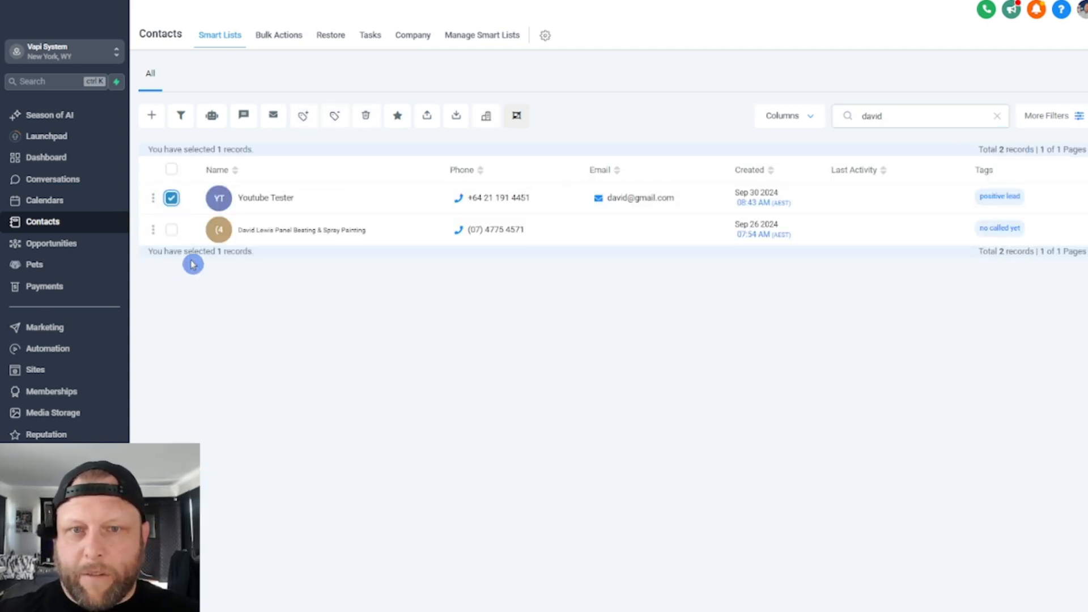
click(172, 230)
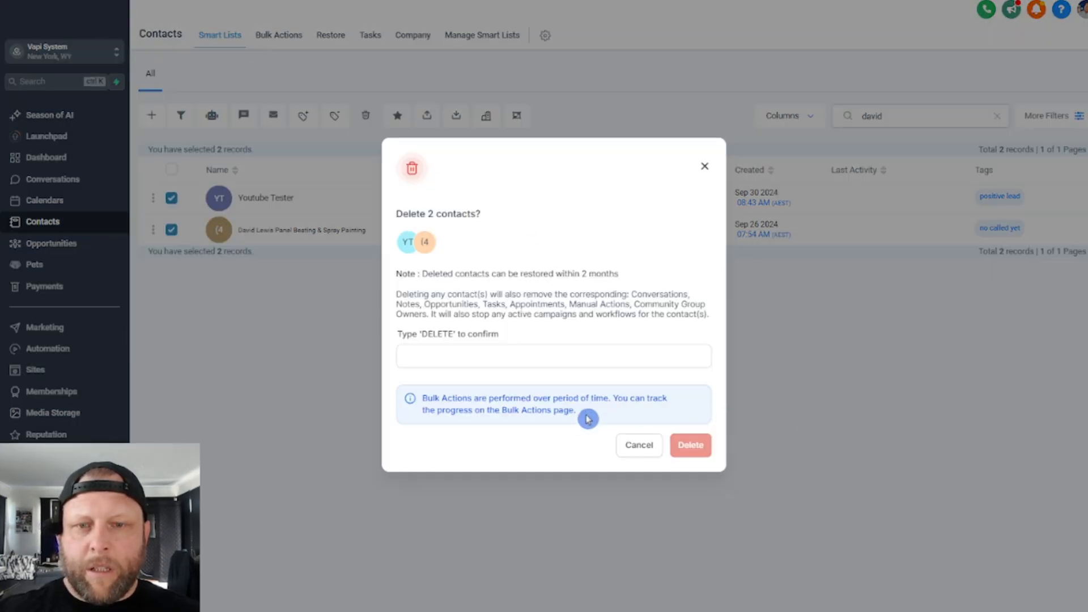
click(547, 365)
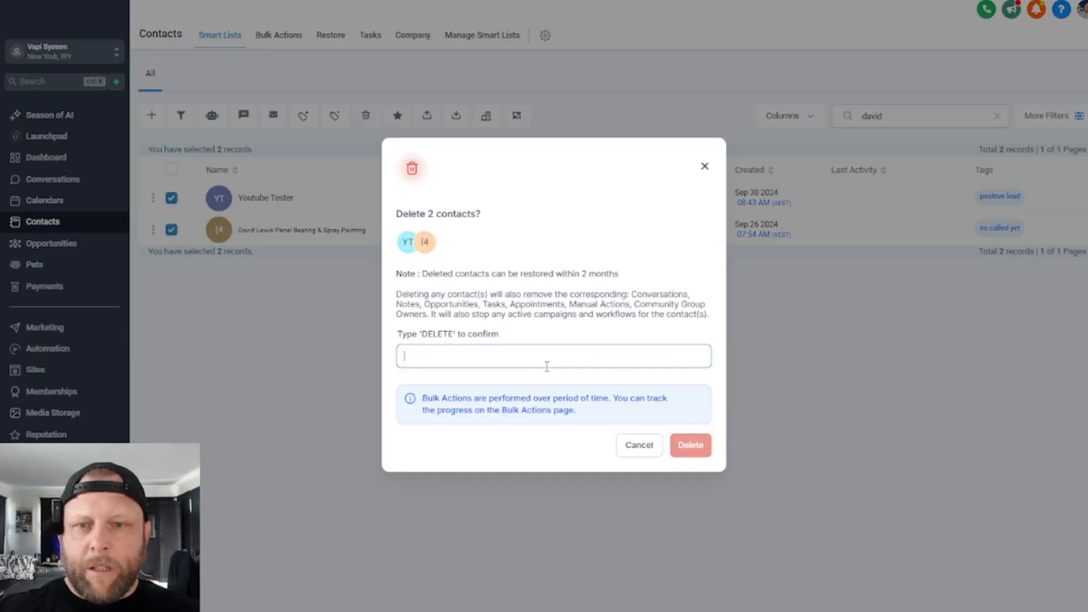
text(DELE)
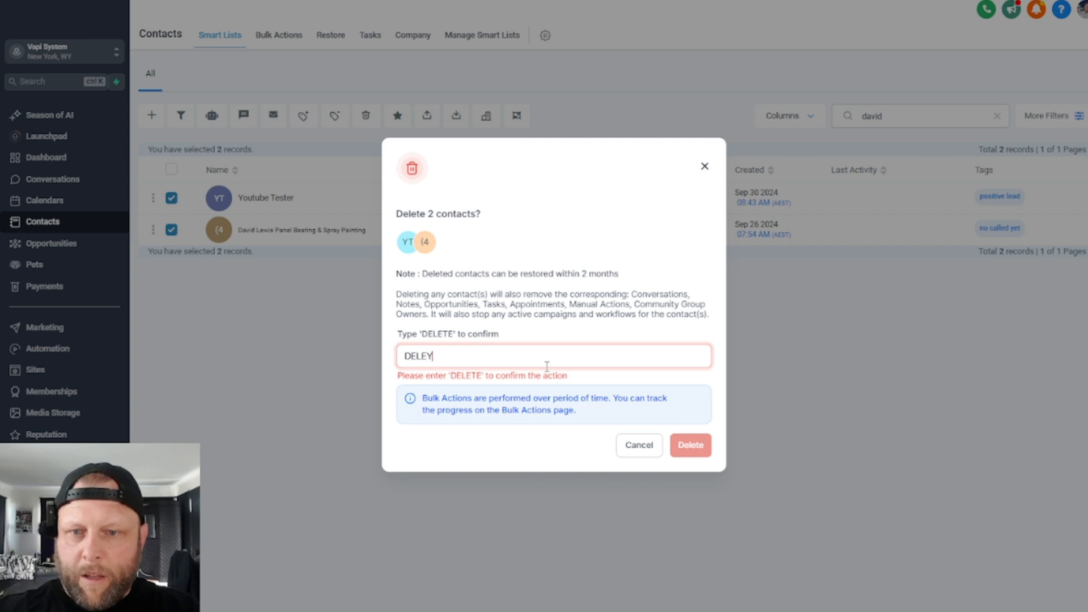
text(TE)
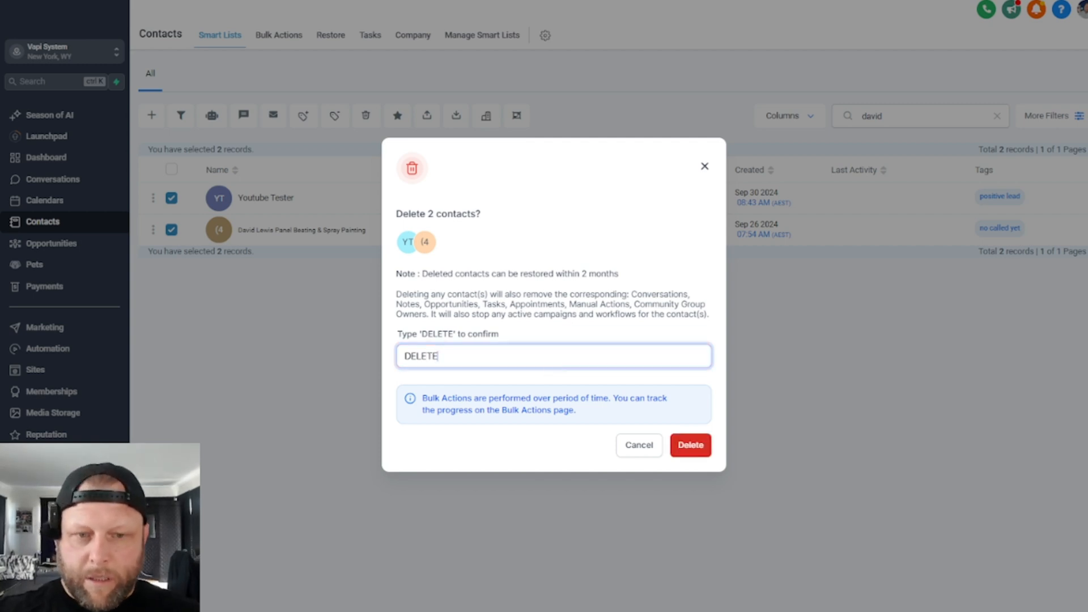
click(691, 445)
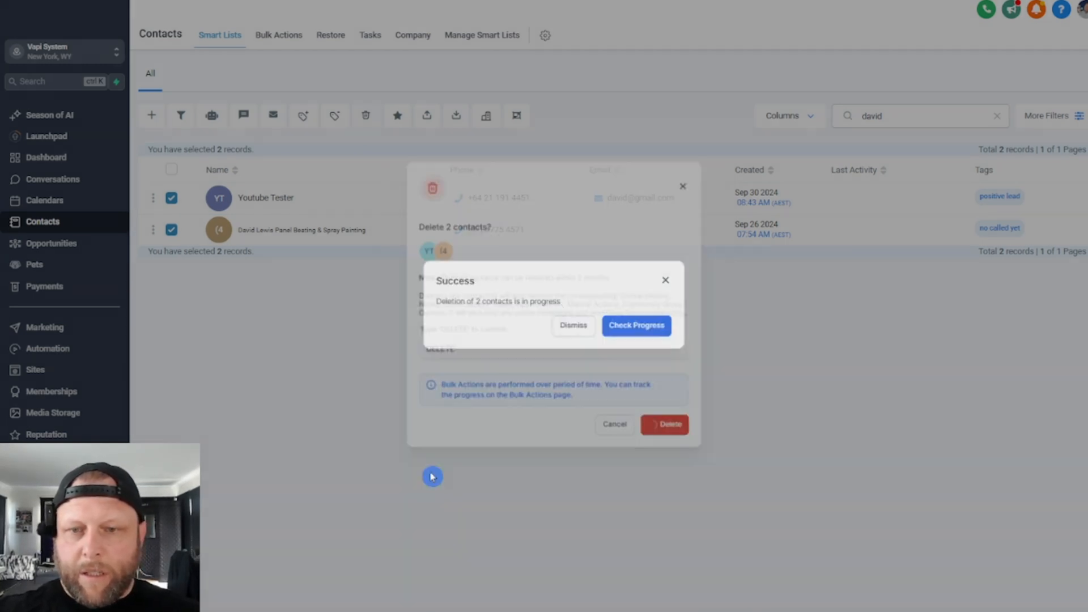
click(627, 327)
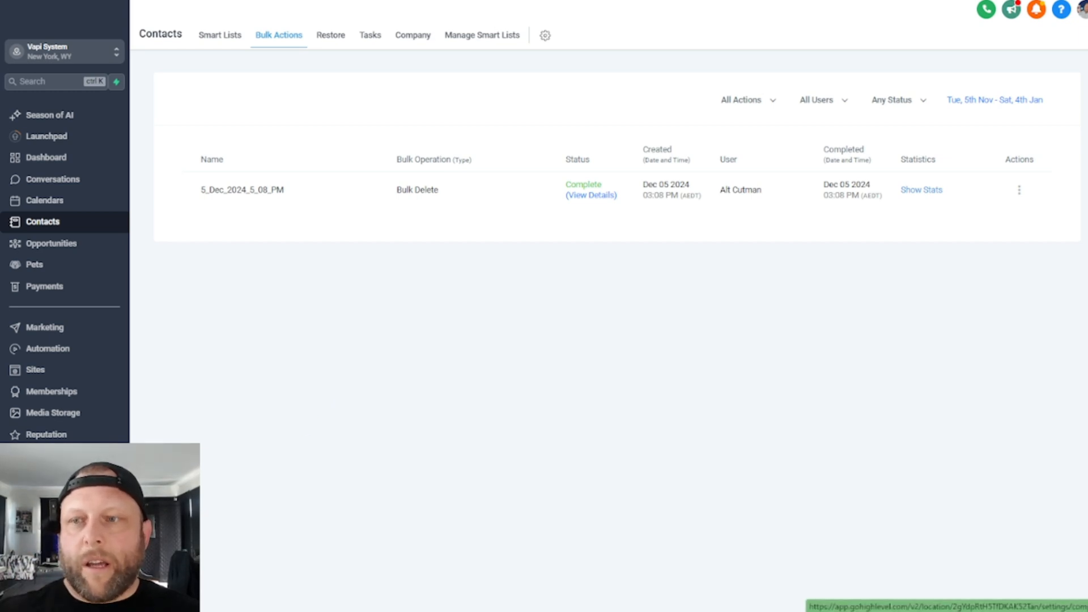
- In GoHighLevel's settings, open the tags and create a new tag named ytcall
click(35, 594)
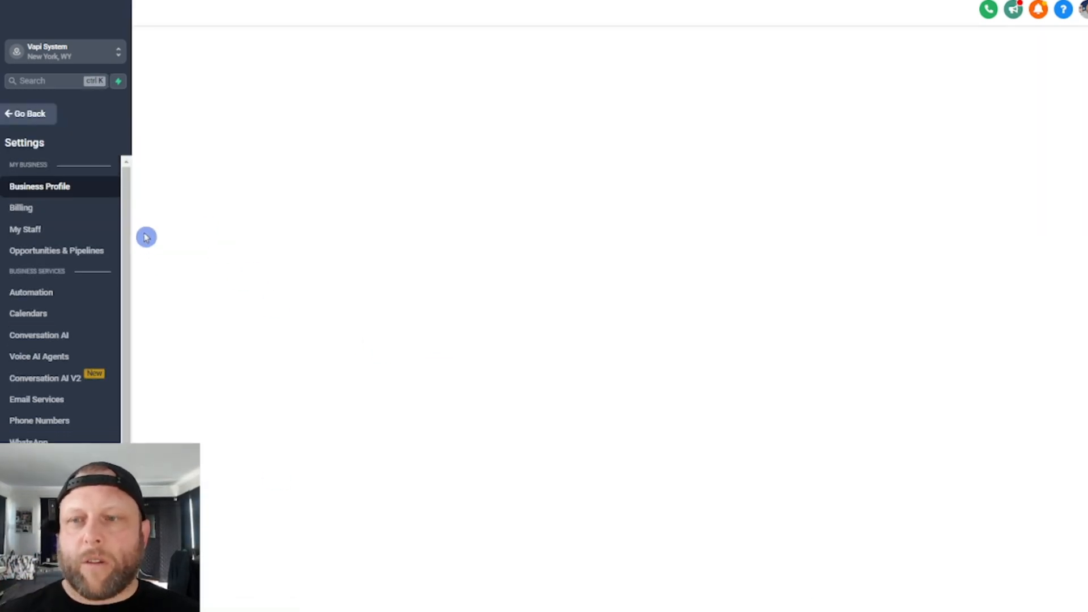
drag(127, 228, 128, 392)
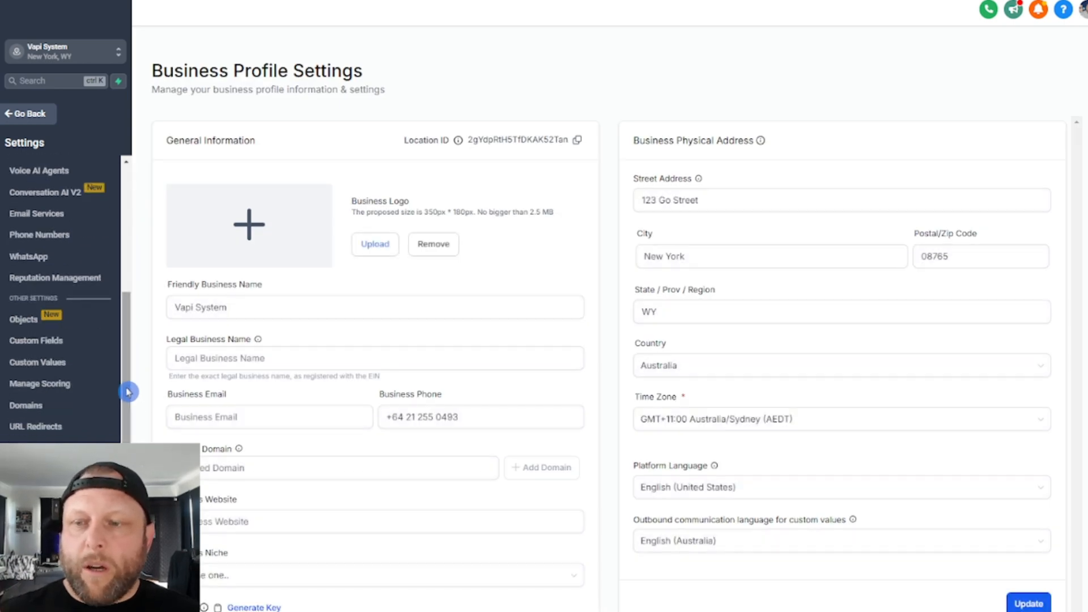
click(34, 512)
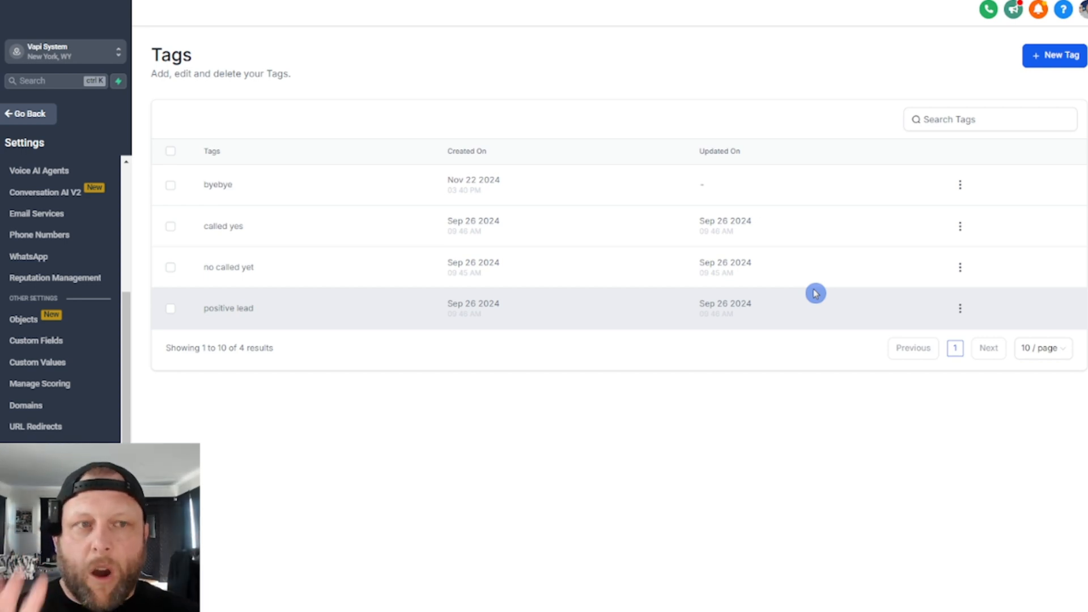
click(1053, 55)
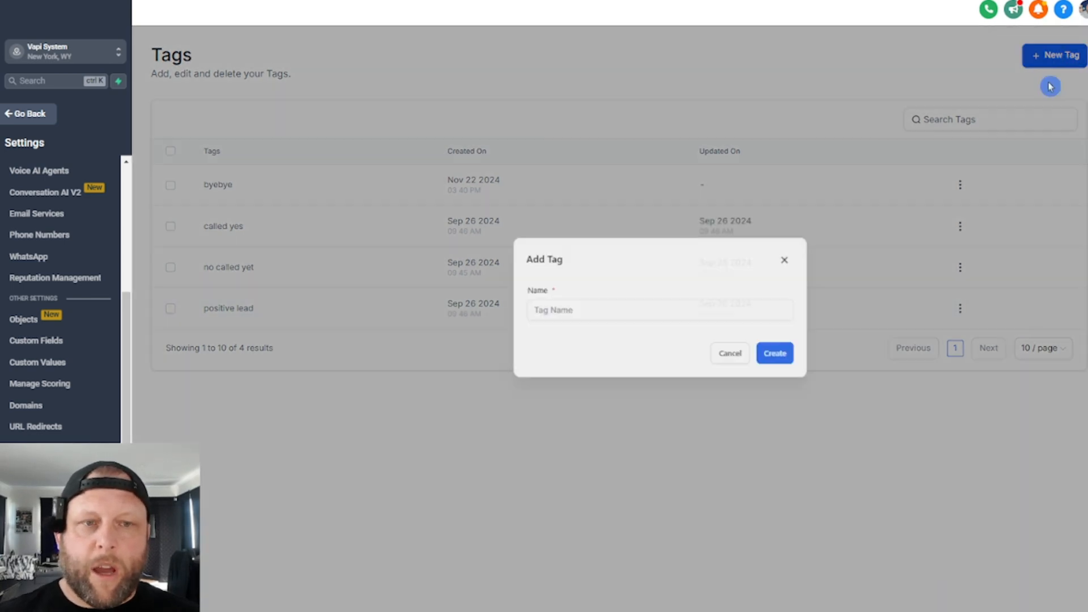
click(560, 340)
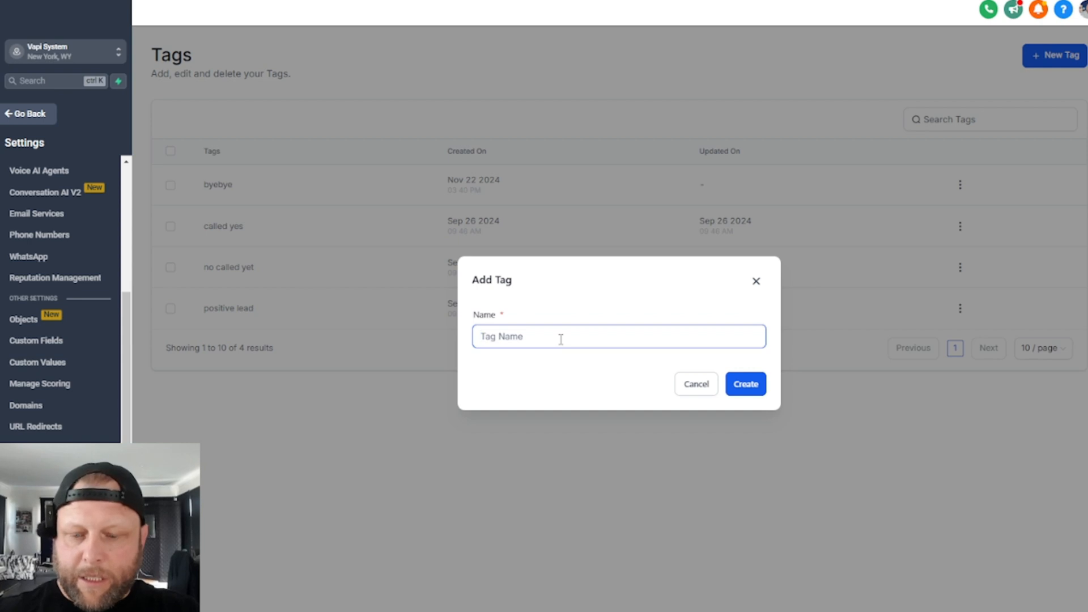
text(YTcall)
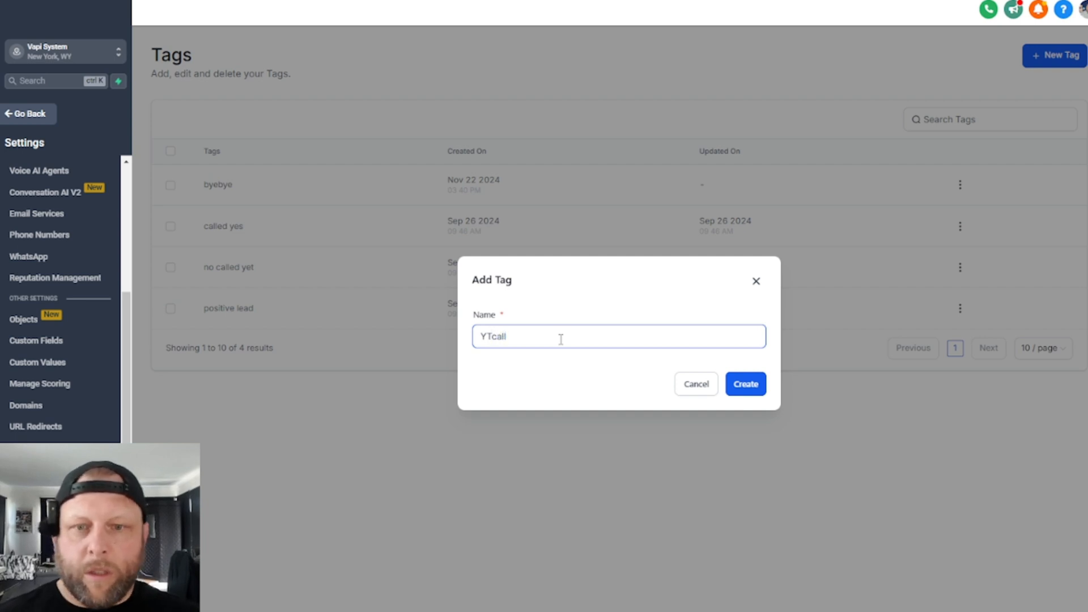
click(571, 323)
double_click(567, 331)
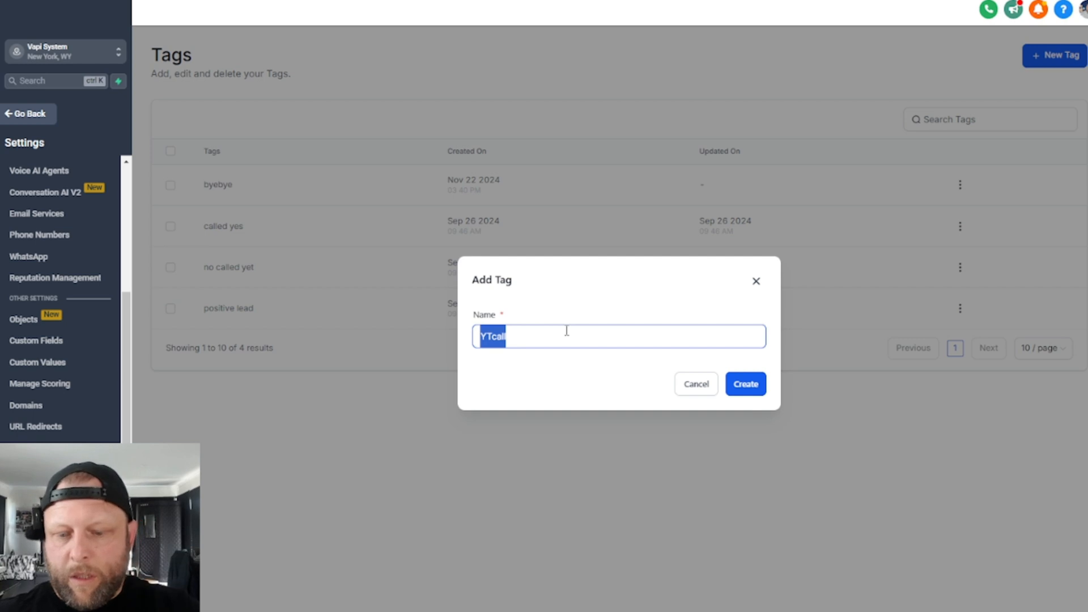
text(ytcall)
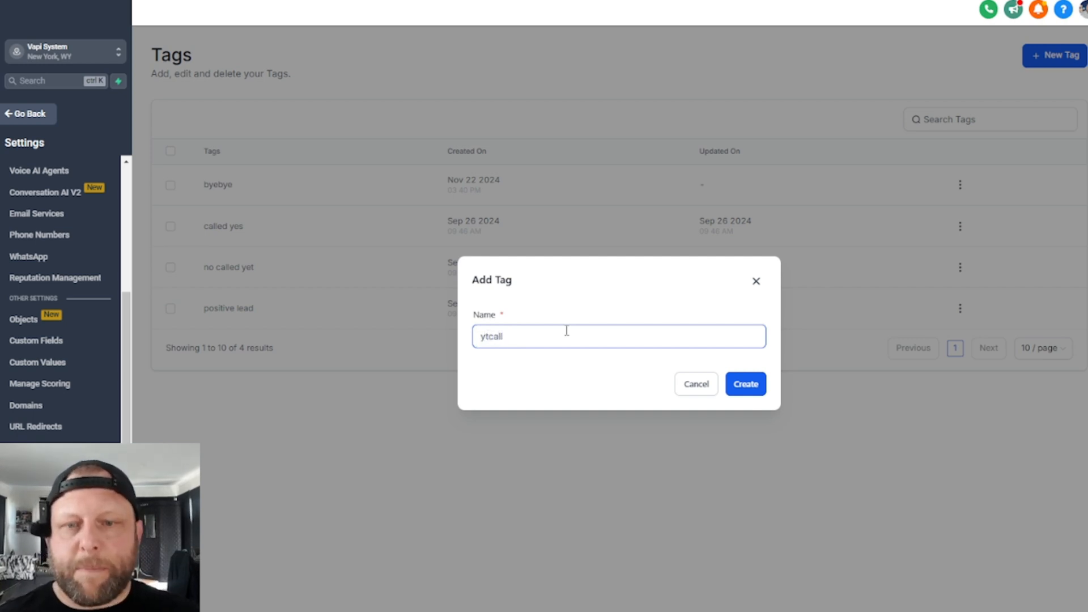
click(747, 390)
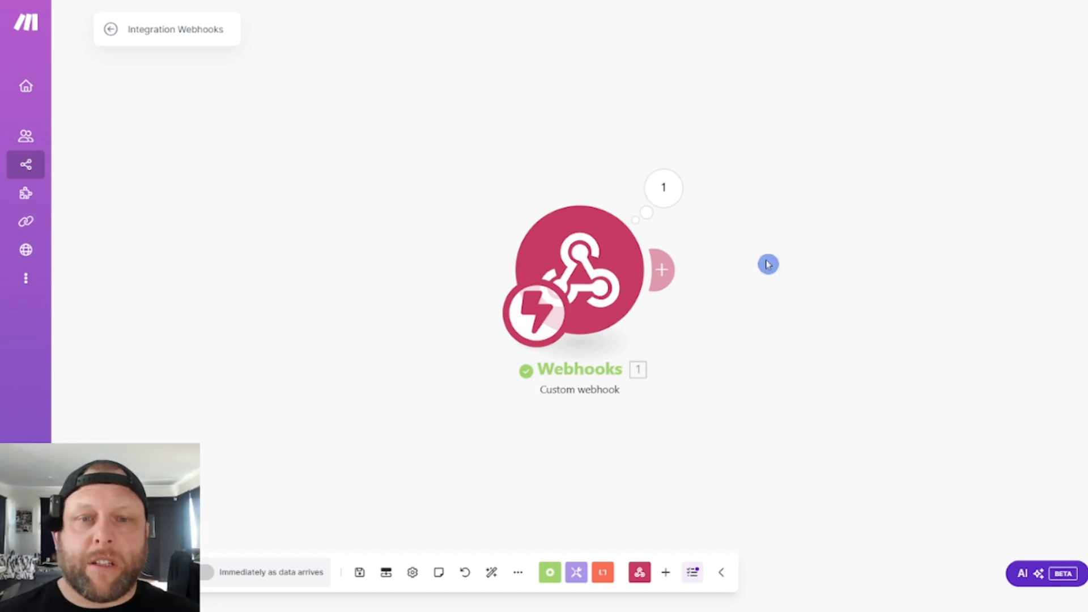
- Switch to Make and add GoHighLevel LeadConnector's Search Contacts module after the custom webhook
click(669, 279)
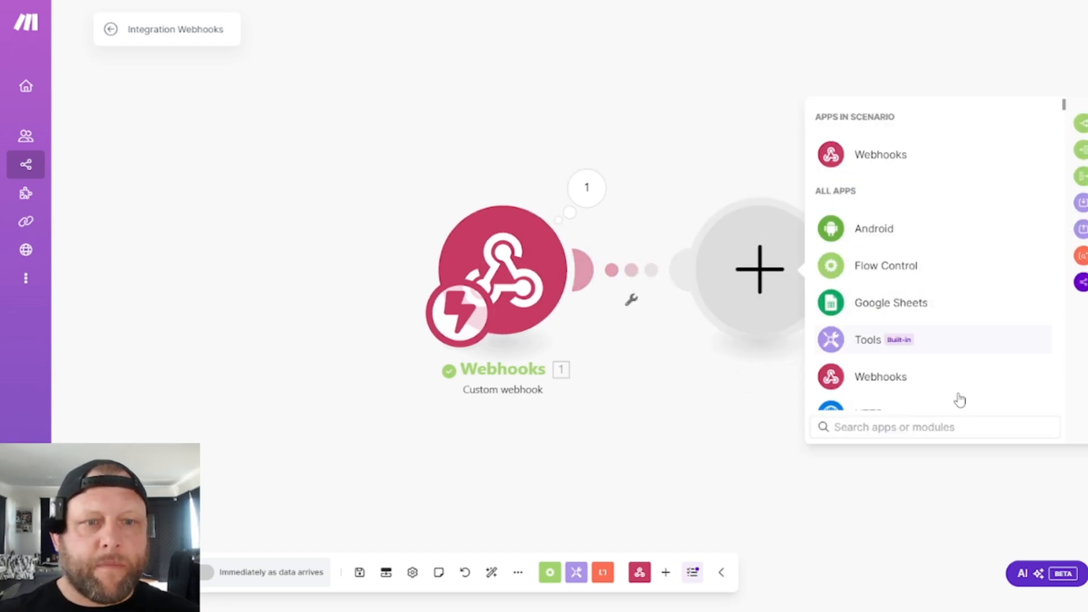
text(lead)
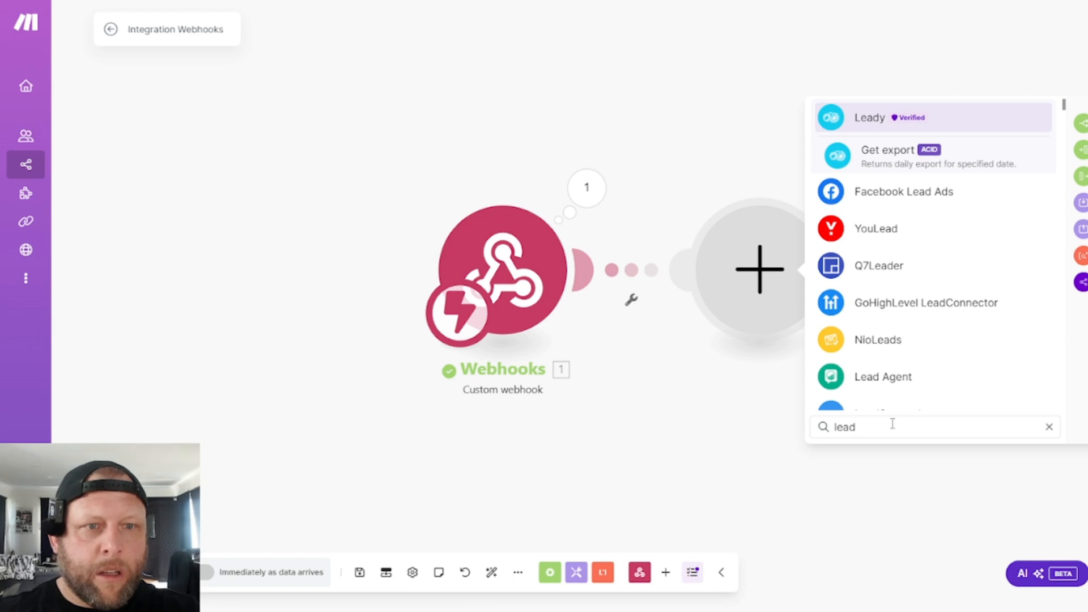
text(c)
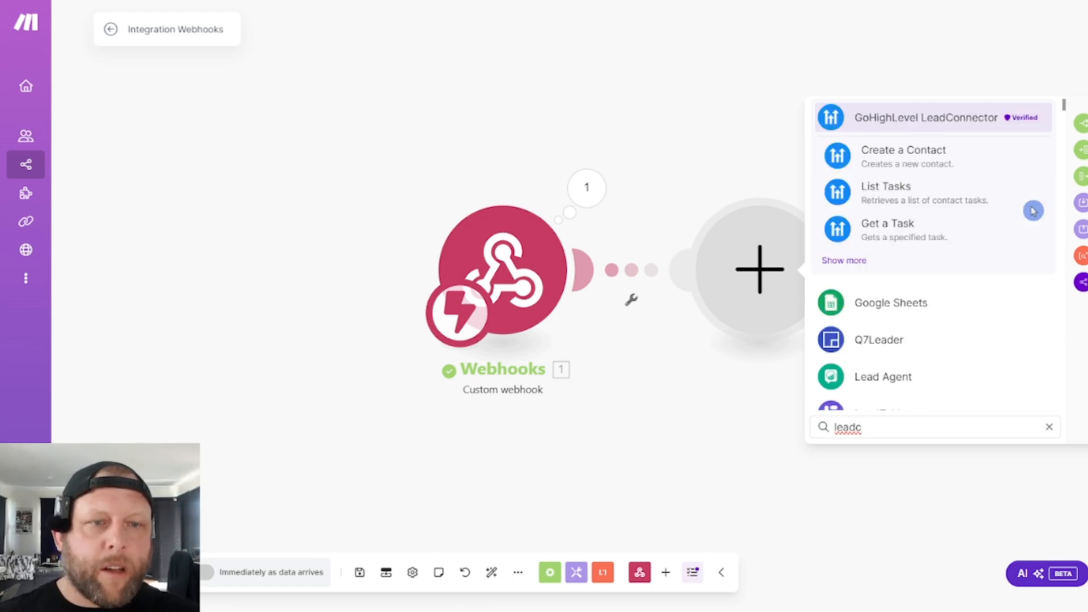
click(883, 117)
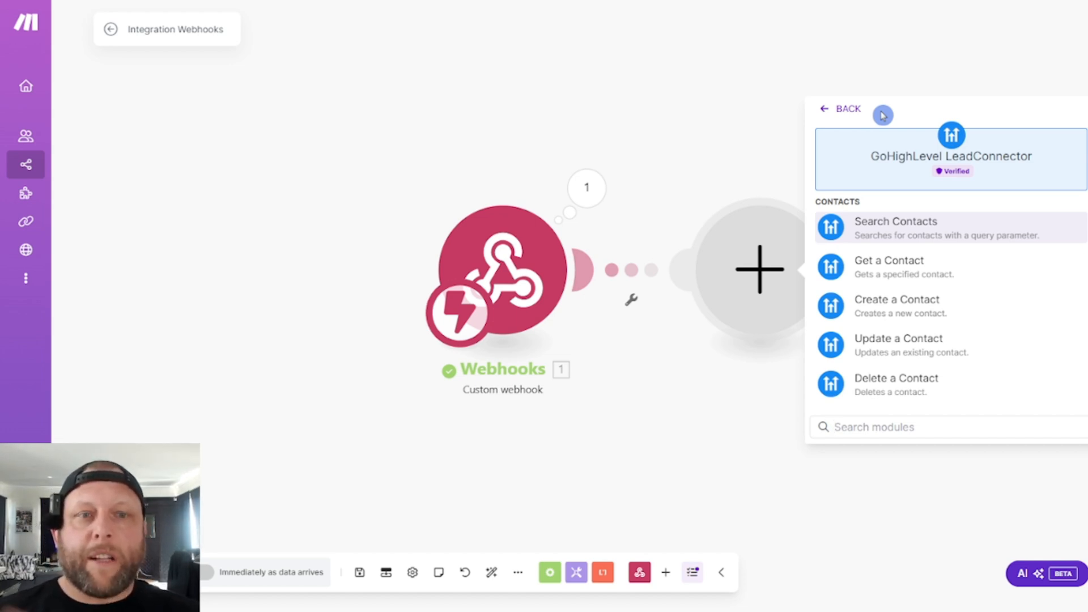
click(876, 237)
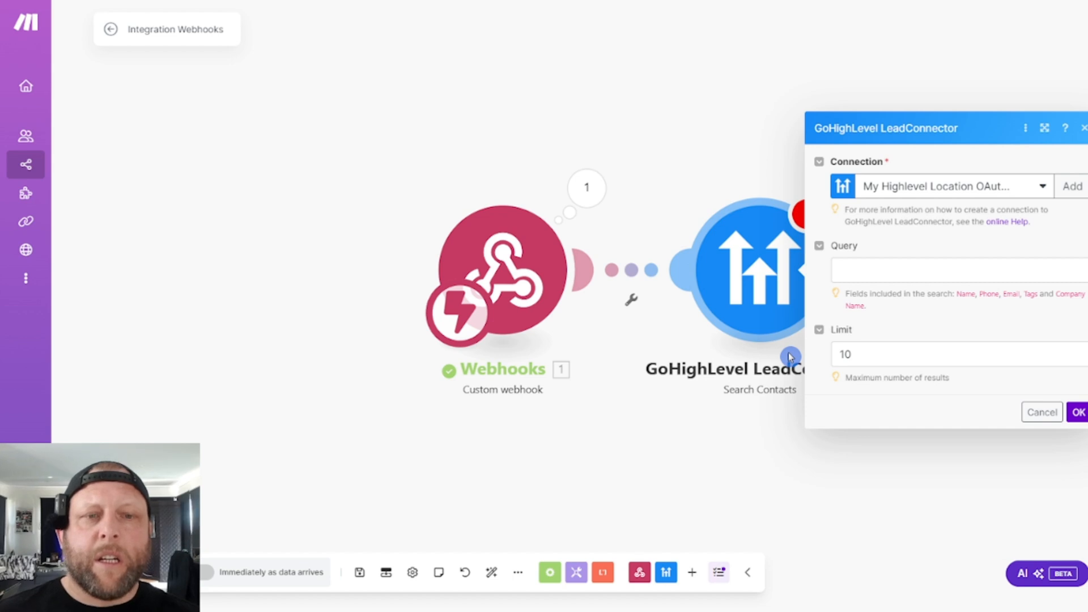
- Map the contact search's query to the Email argument from the webhook's toolCalls function and save the module
click(873, 274)
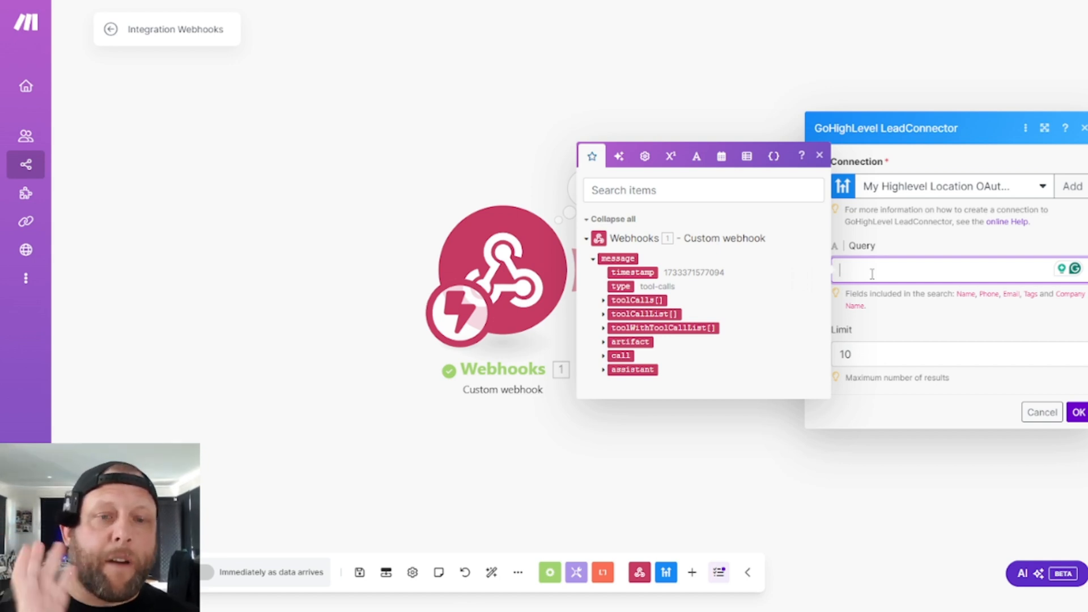
click(602, 305)
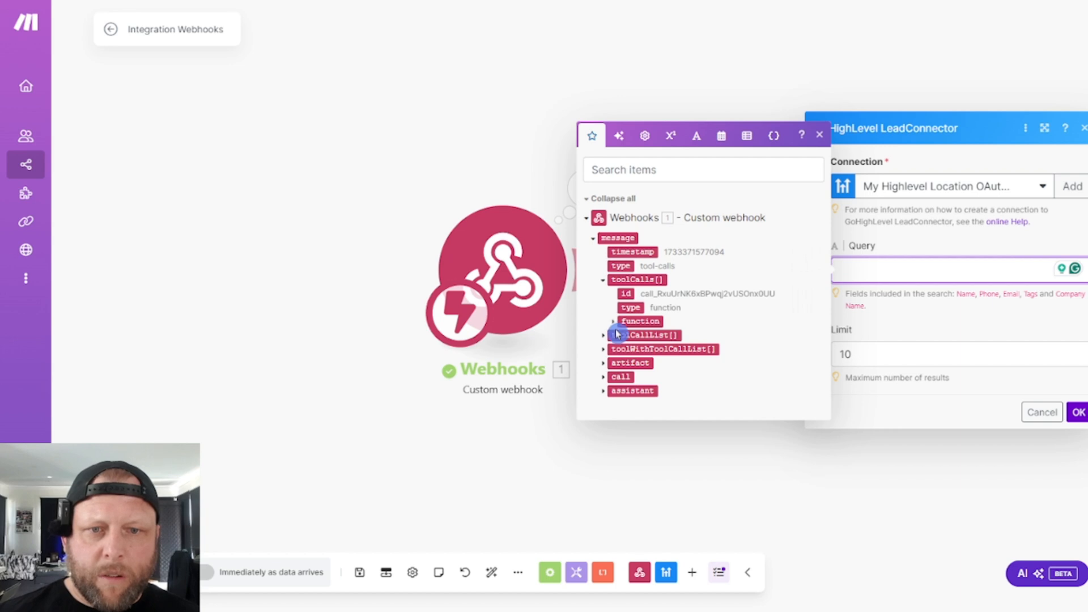
click(613, 321)
click(622, 339)
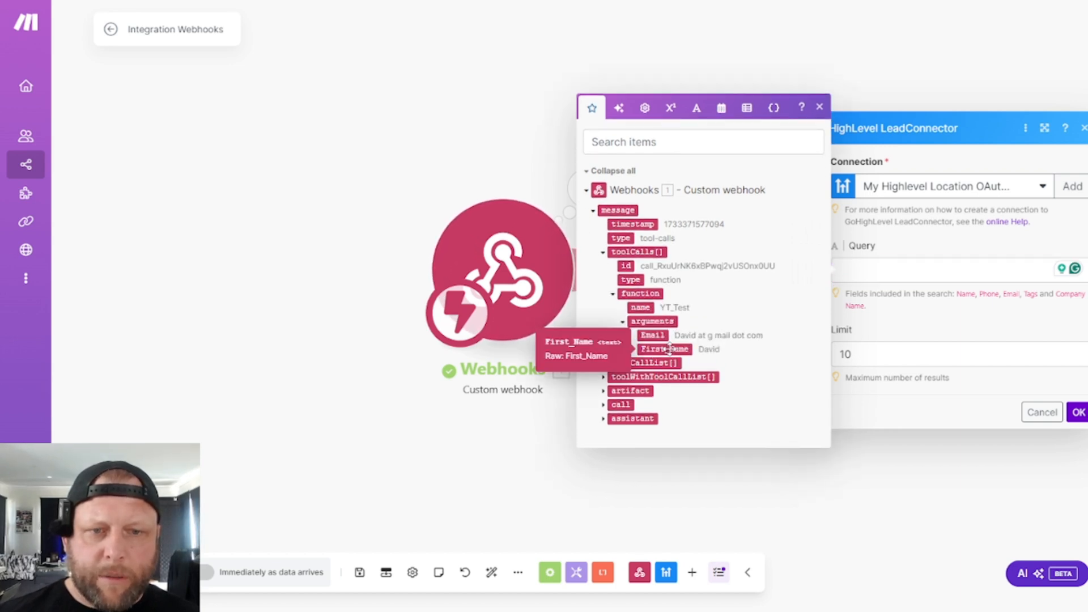
click(665, 349)
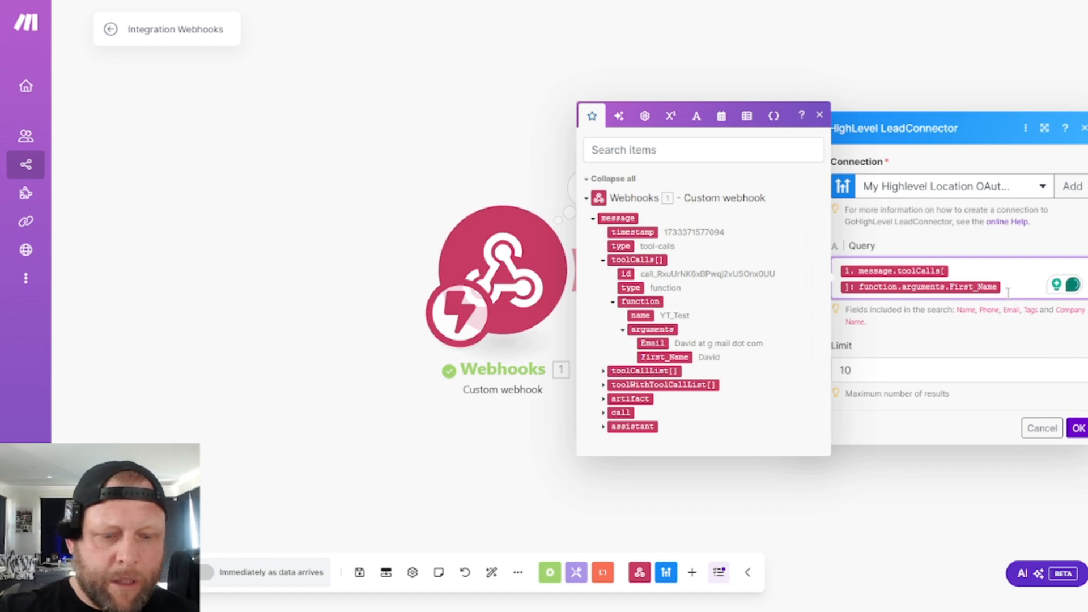
key(BackSpace)
key(BackSpace)
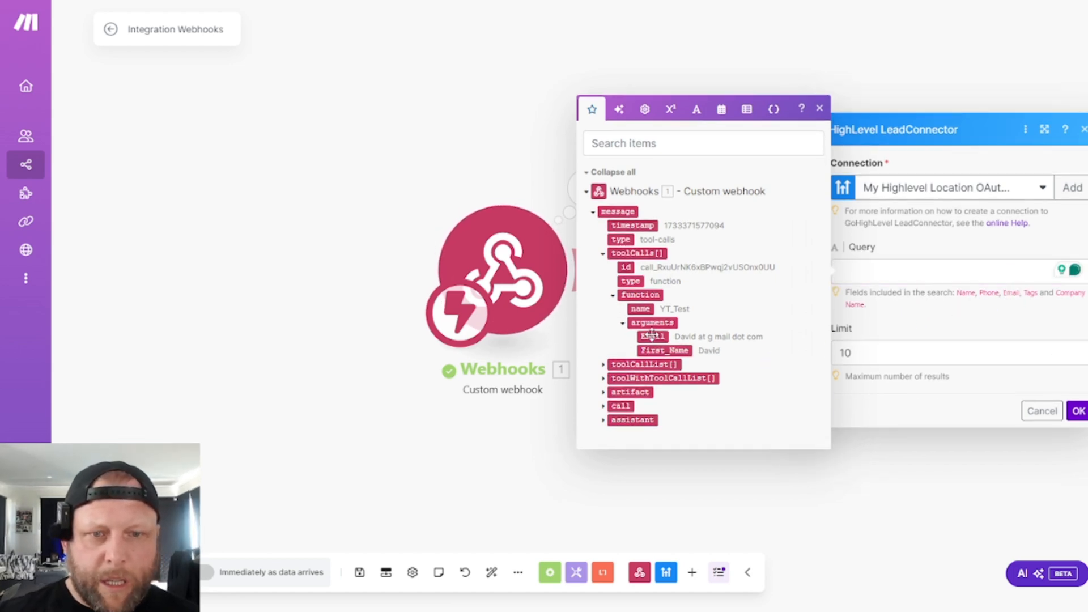
click(652, 337)
click(1059, 423)
click(1058, 423)
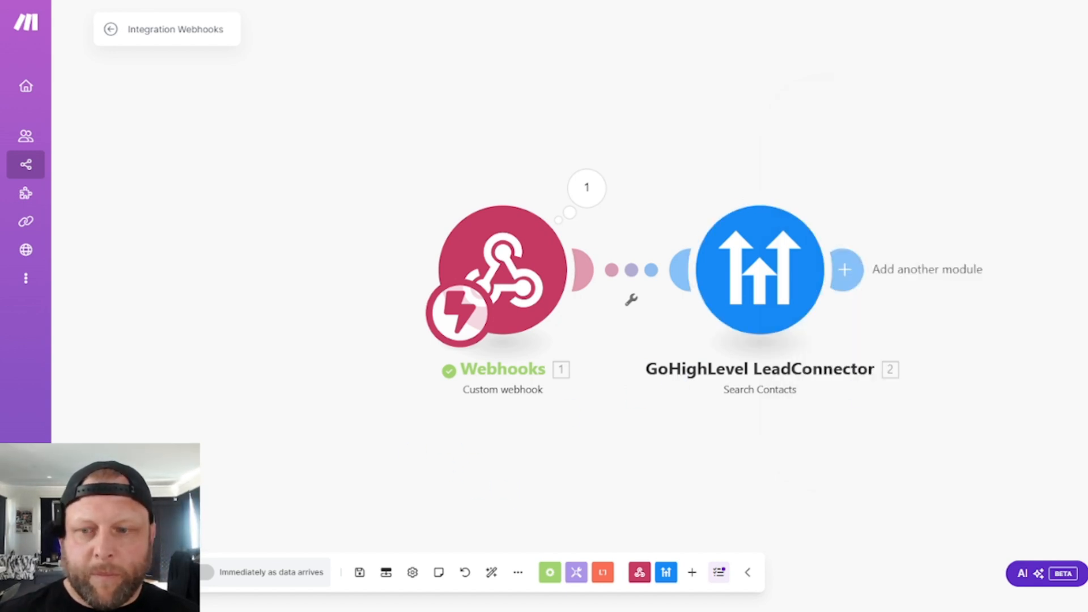
- Switch to Vapi, start a test call with the YT Test assistant, and examine the contact search's output in Make
click(142, 572)
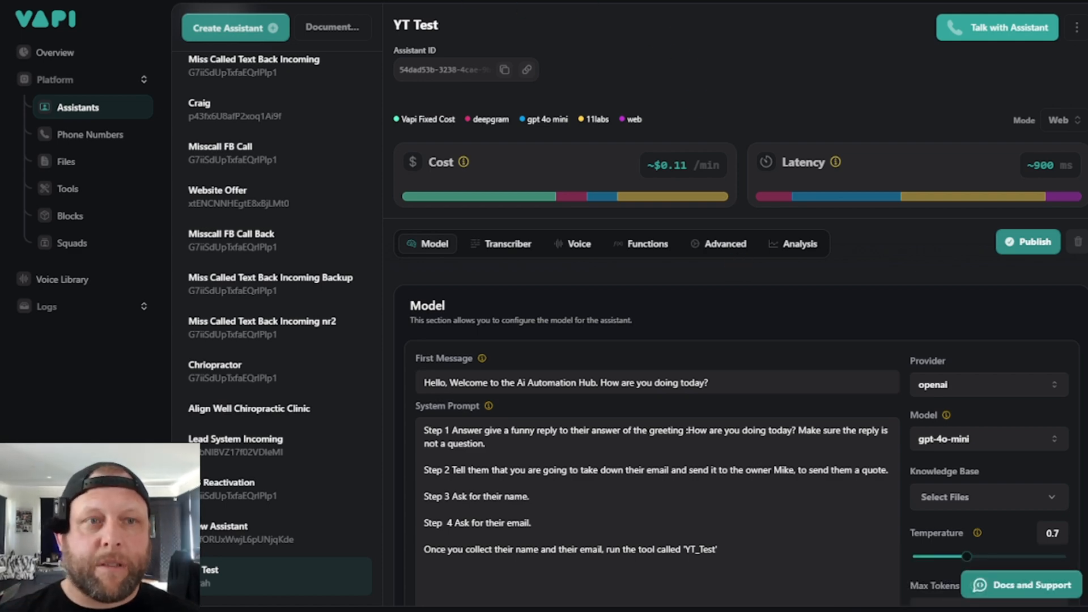
click(996, 28)
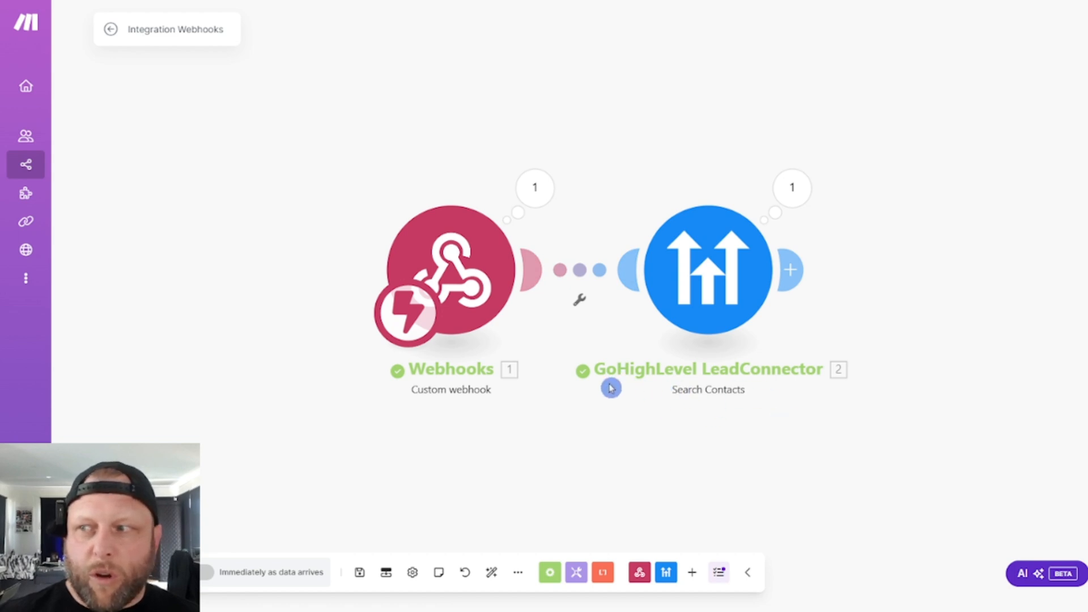
click(804, 187)
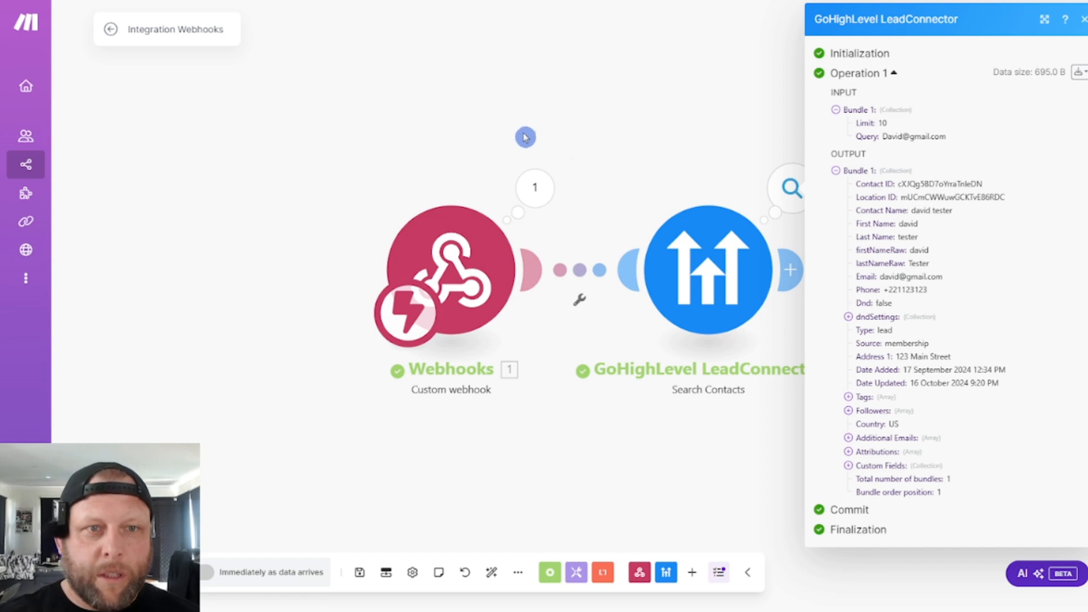
- Check the Search Contacts module's connection and query, and delete the module from the scenario
click(593, 145)
click(672, 286)
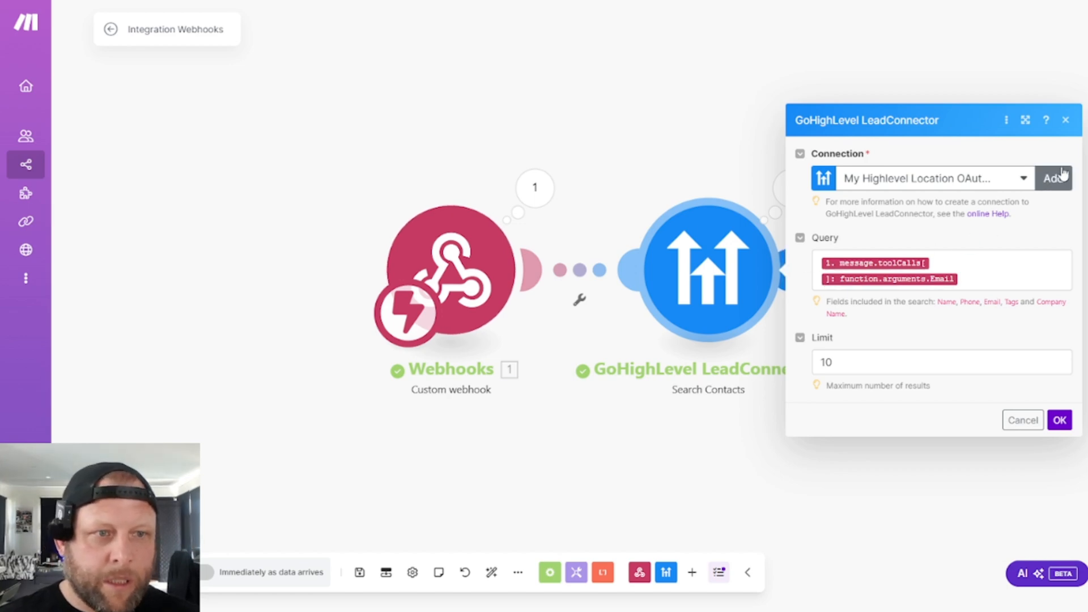
click(1066, 122)
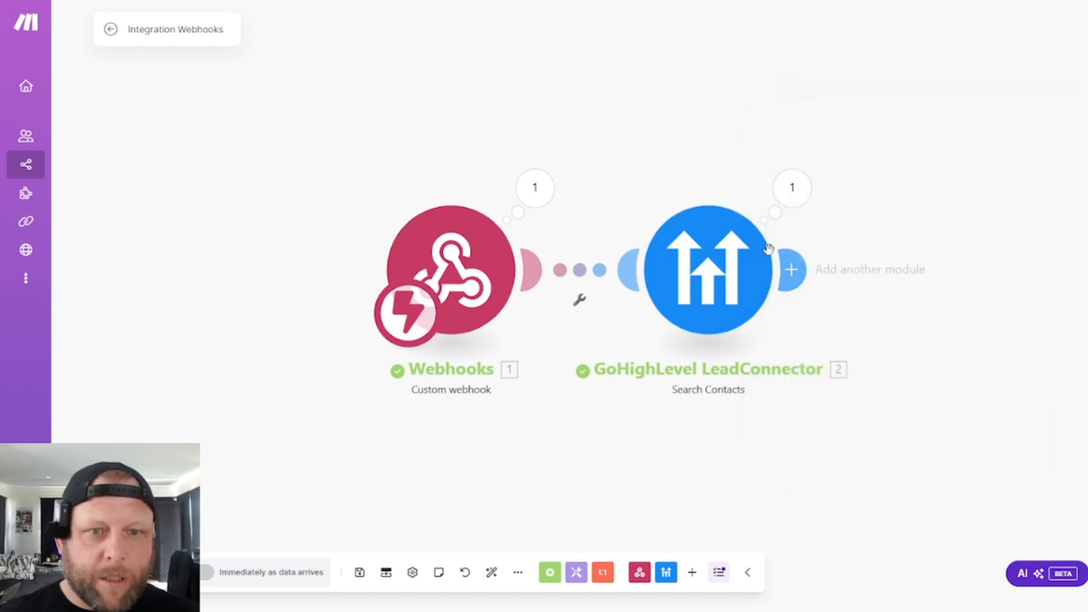
click(716, 269)
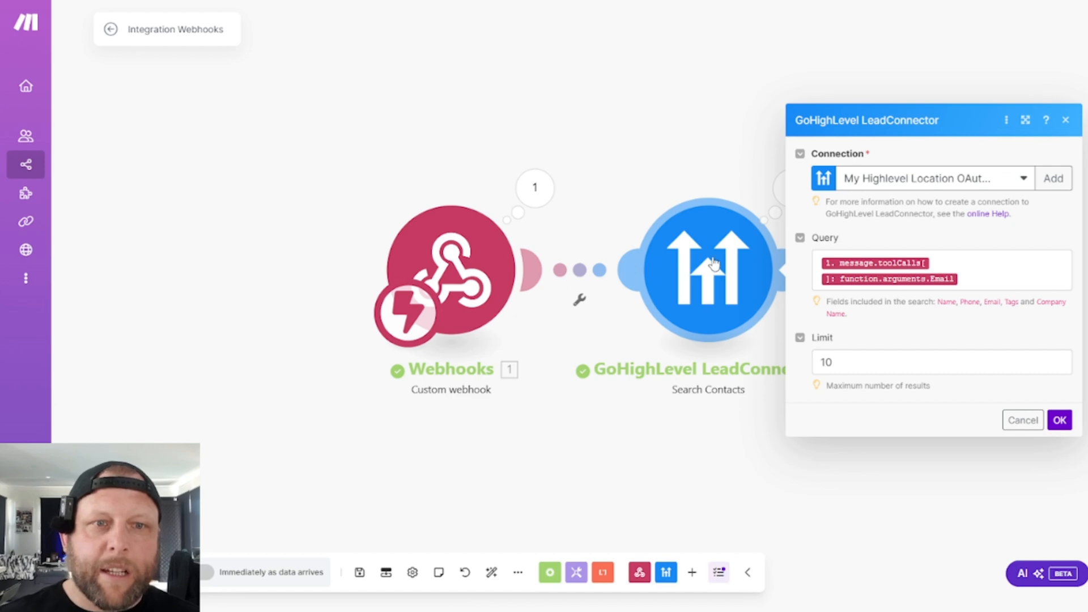
right_click(698, 259)
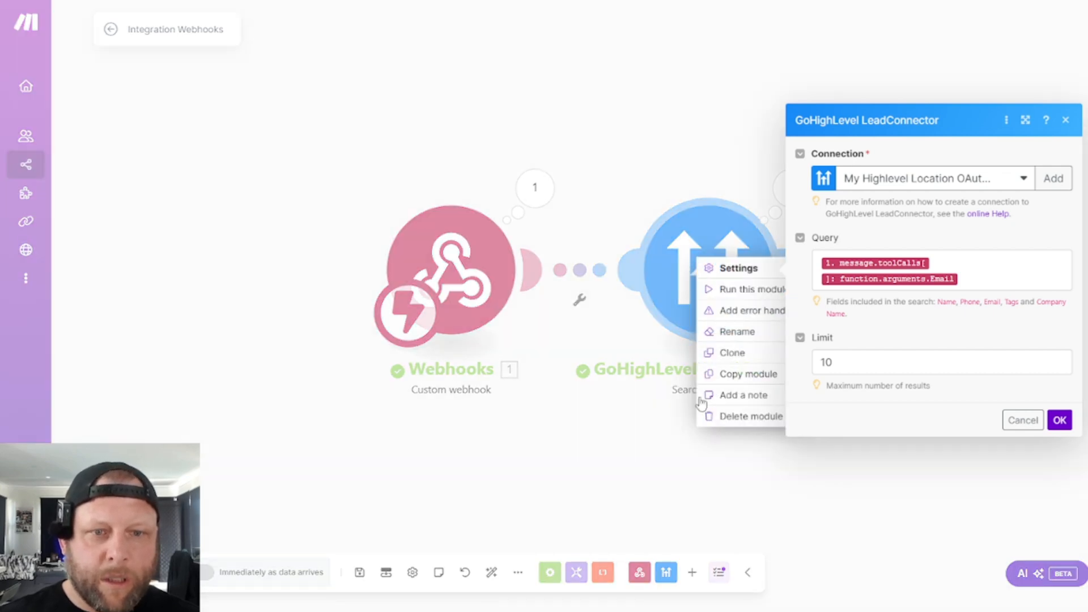
click(723, 417)
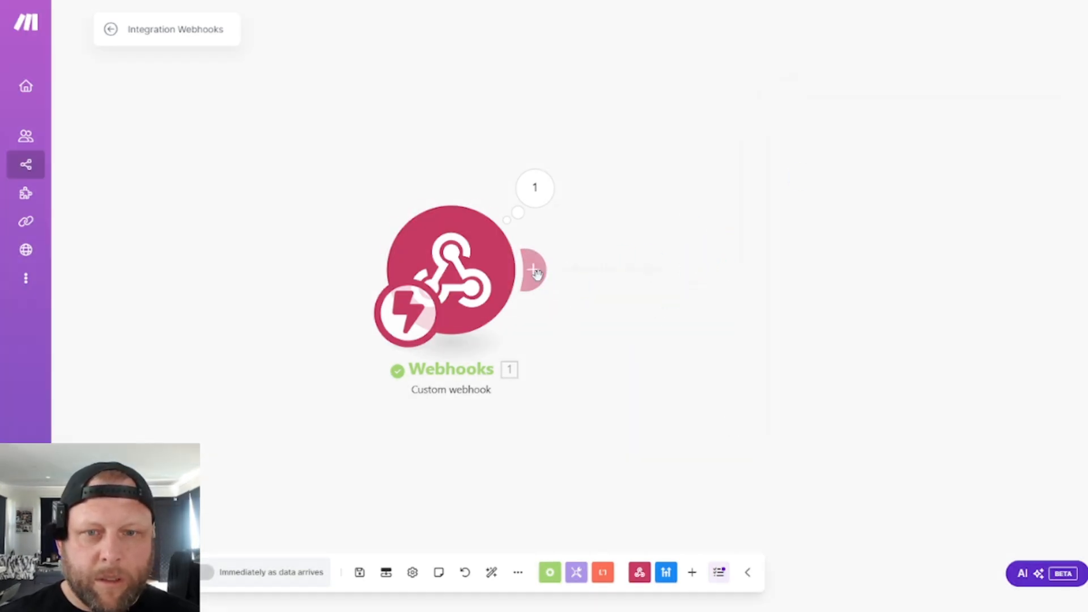
- Add a fresh GoHighLevel LeadConnector Search Contacts module after the webhook
click(536, 272)
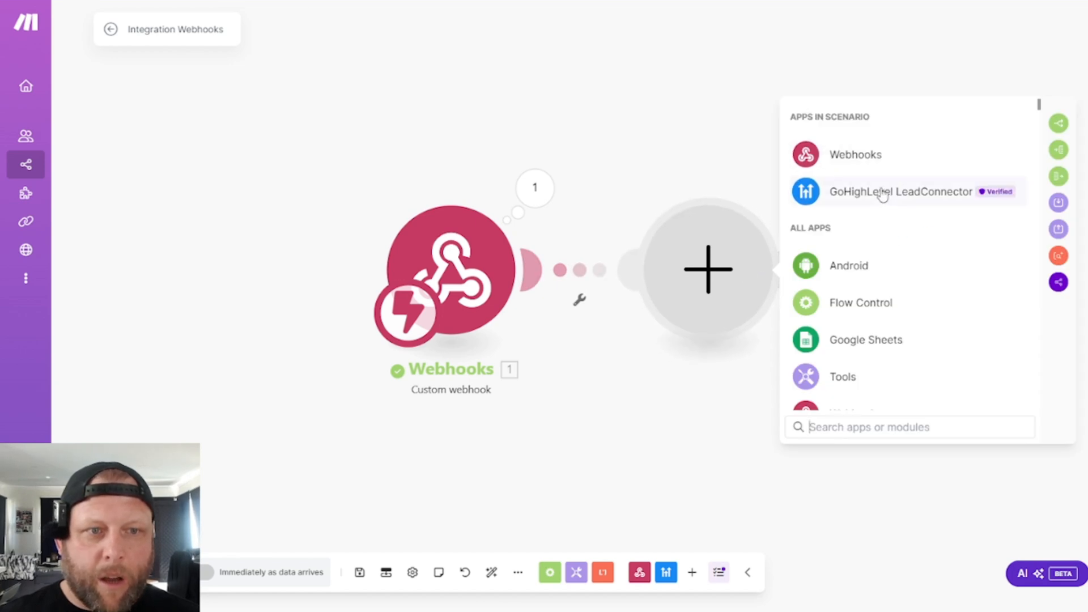
click(882, 195)
click(896, 231)
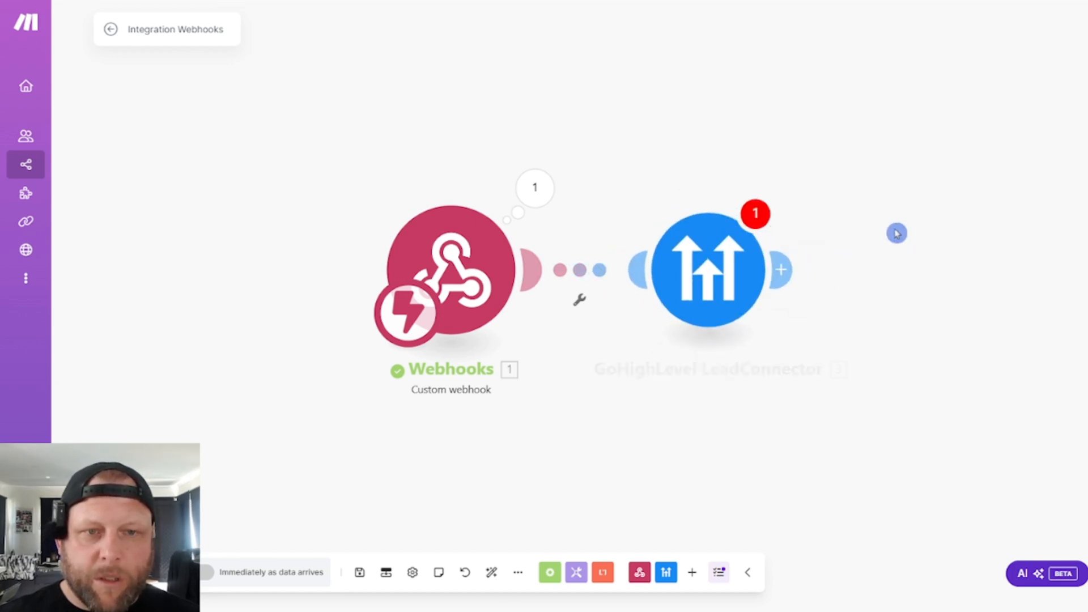
- Create a GoHighLevel Location OAuth 2.0 connection for the contact search and authorize it with the Vapi System sub-account
click(1048, 186)
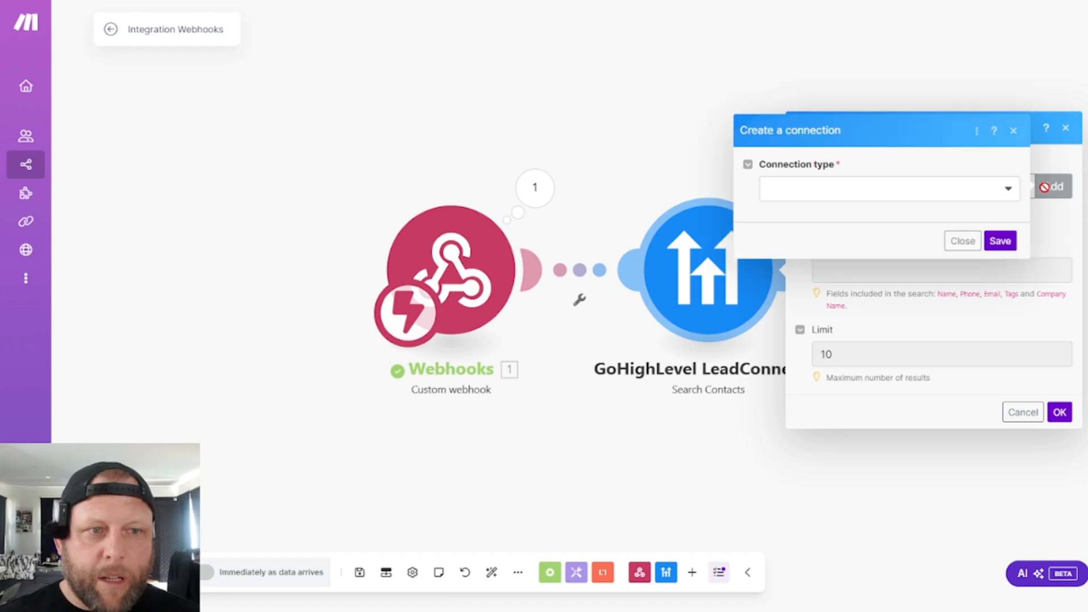
click(1001, 189)
click(1028, 284)
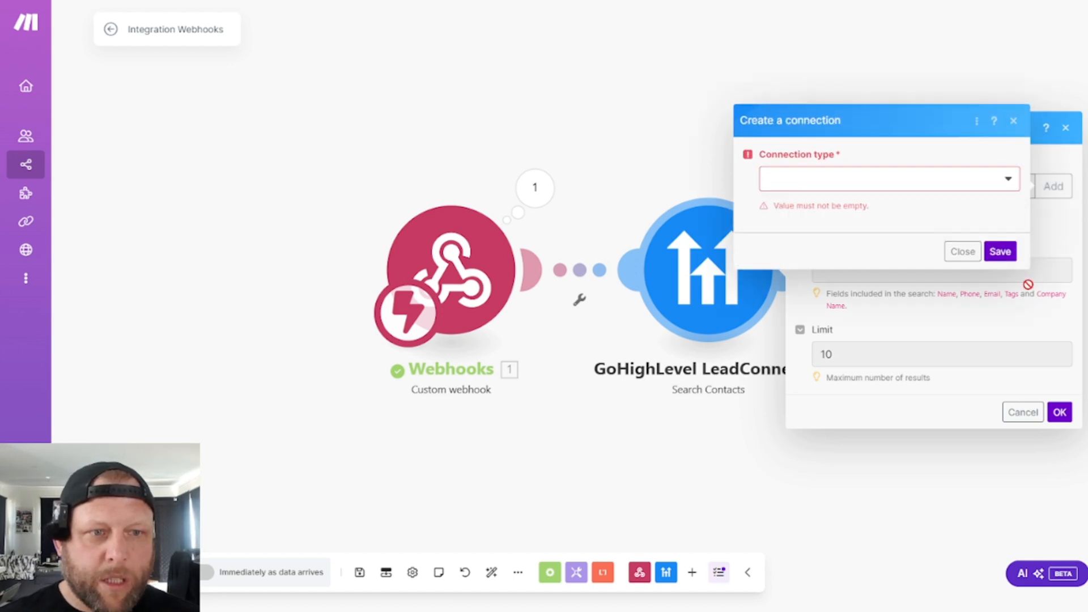
click(964, 188)
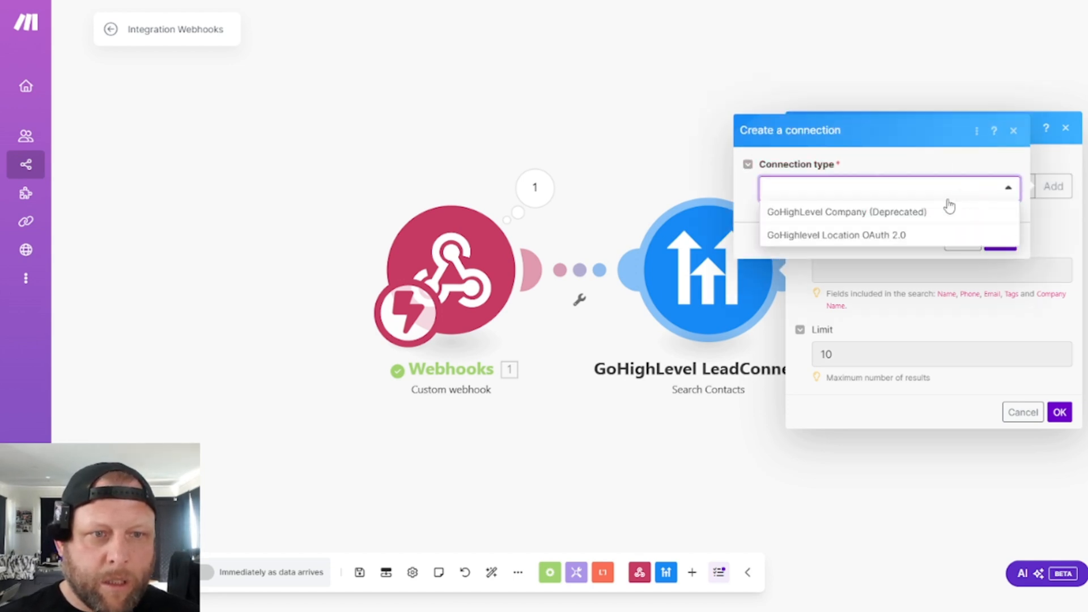
click(895, 243)
click(999, 269)
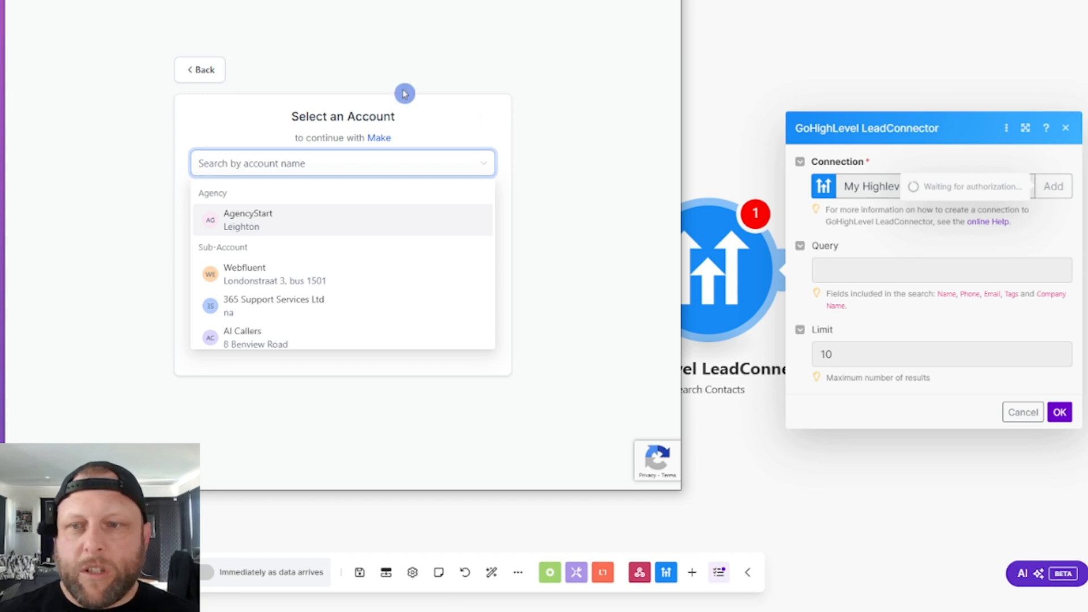
text(vapi)
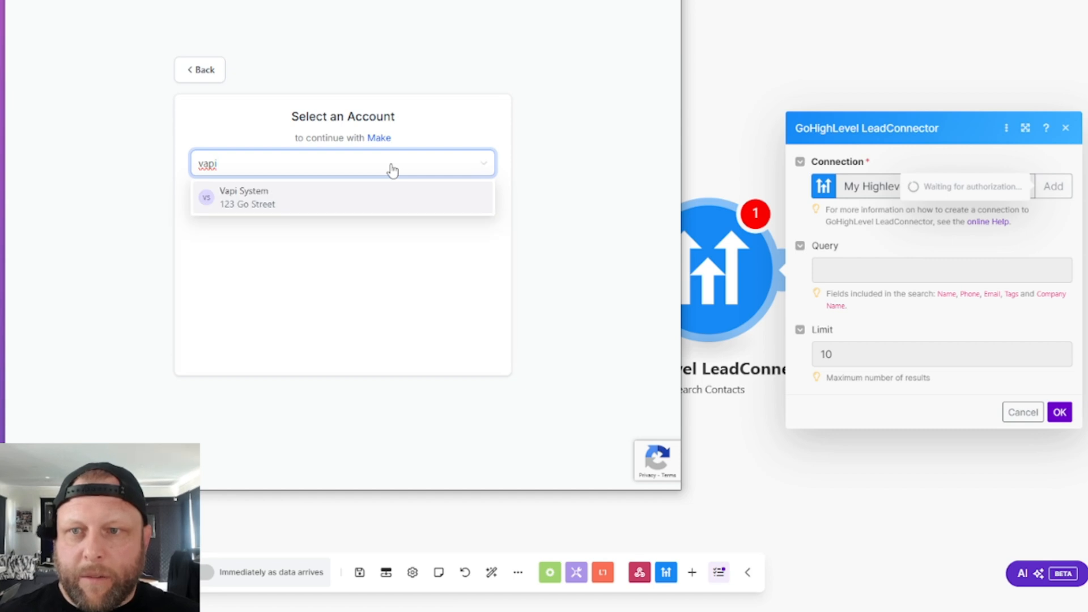
click(301, 220)
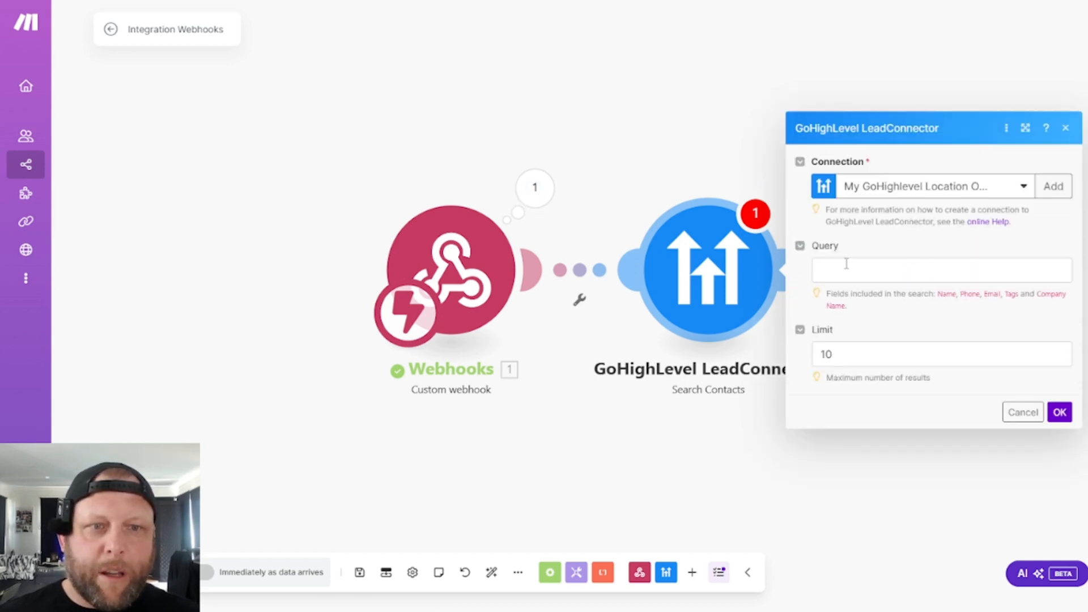
- Map the new contact search's query to the Email argument from the webhook's toolCalls function and save the module
click(846, 264)
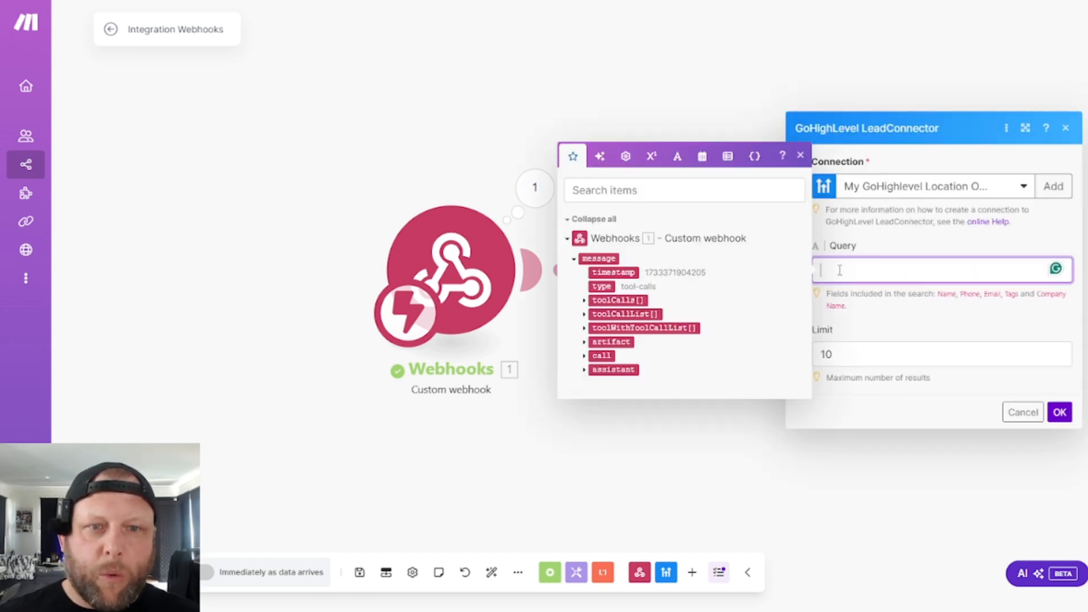
click(584, 301)
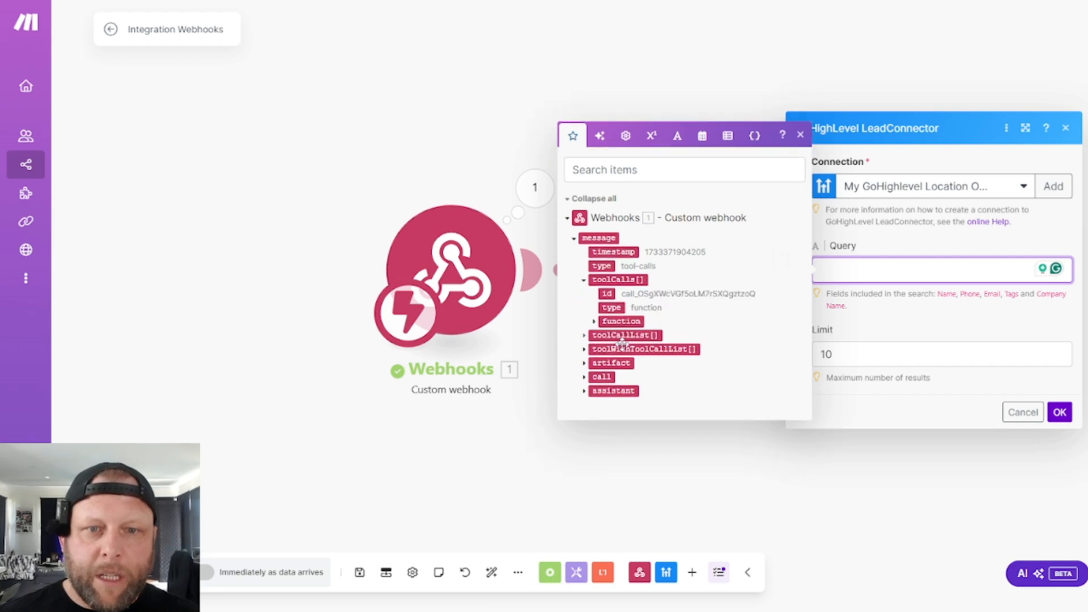
click(593, 323)
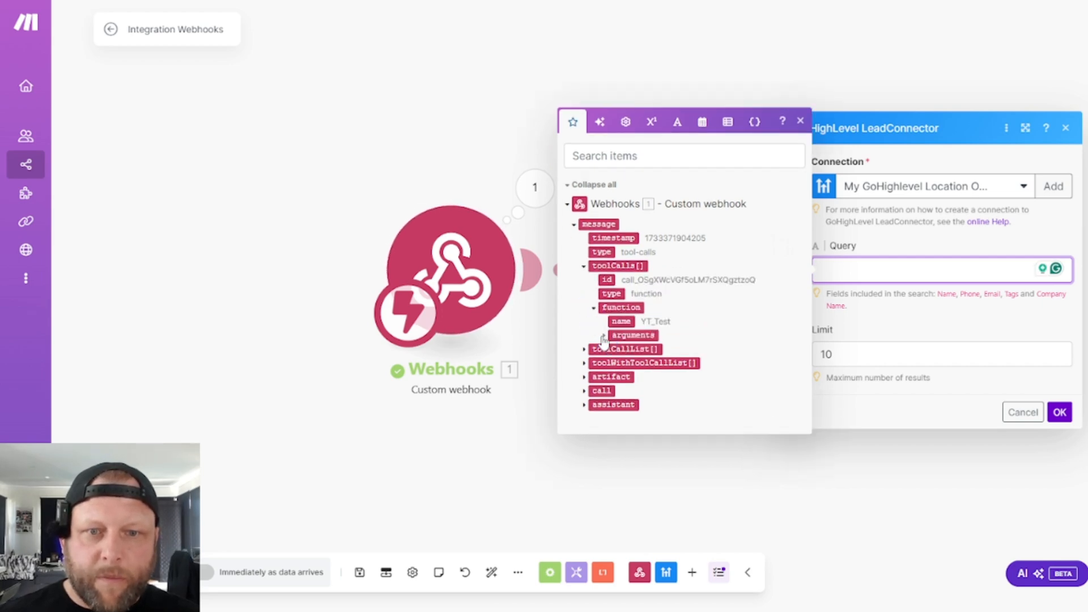
click(604, 335)
click(655, 341)
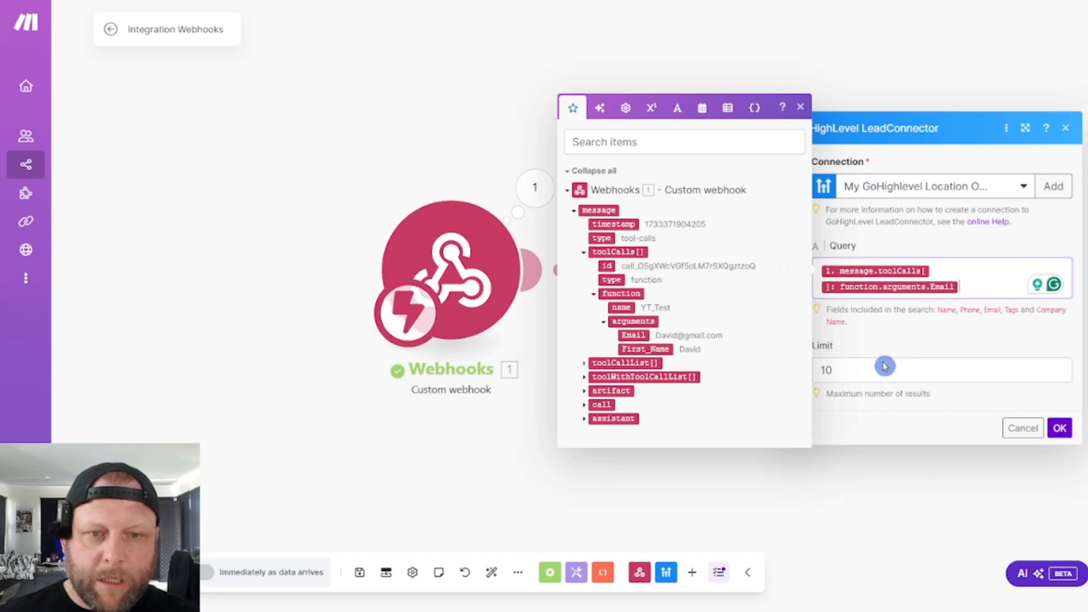
click(1057, 422)
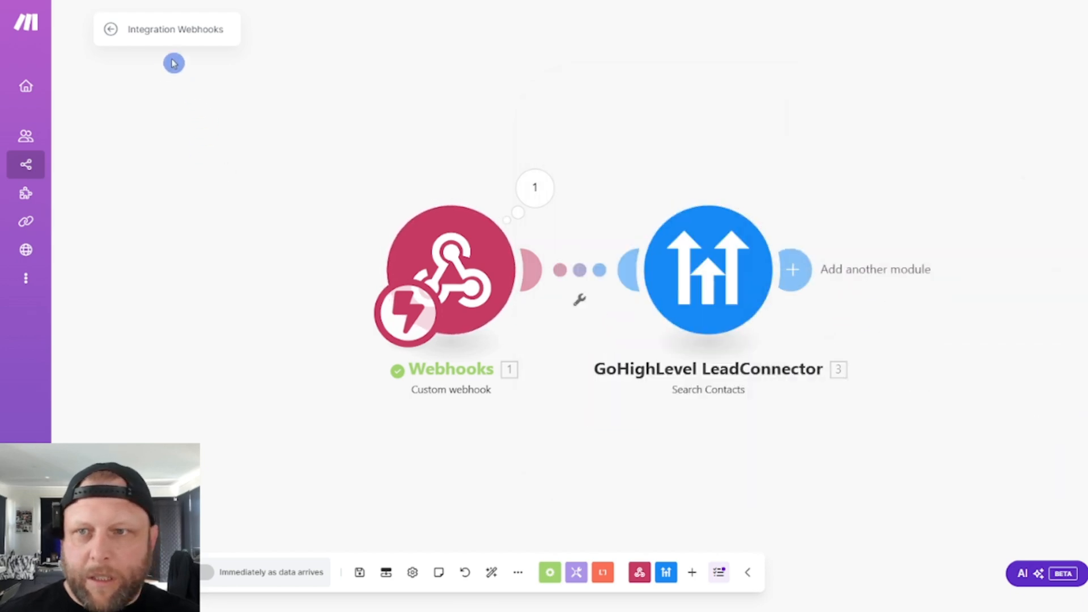
- Save the scenario and rename it to YT Test
click(359, 572)
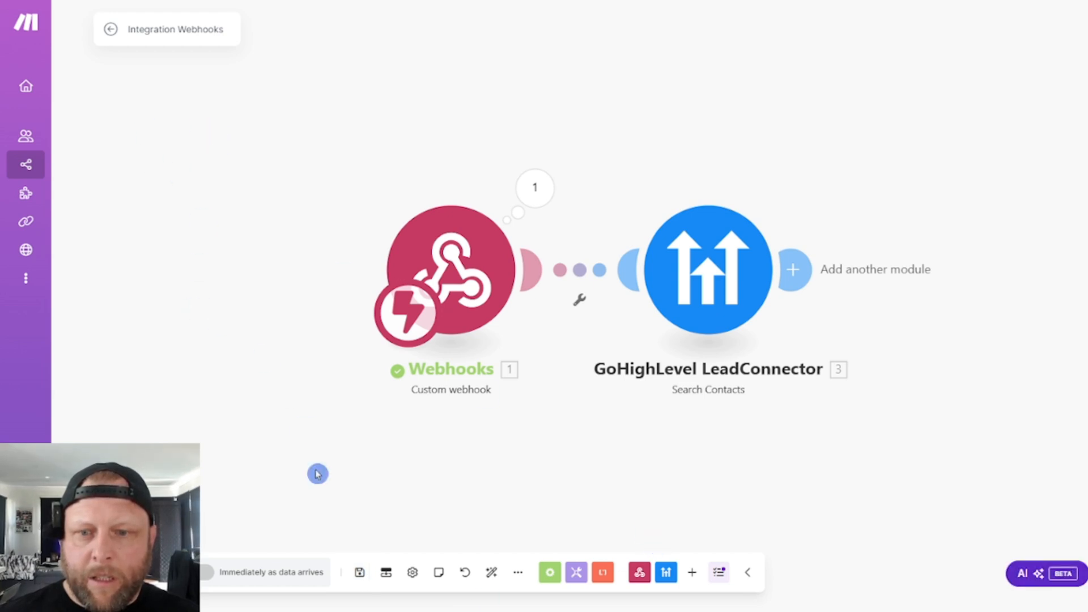
click(169, 31)
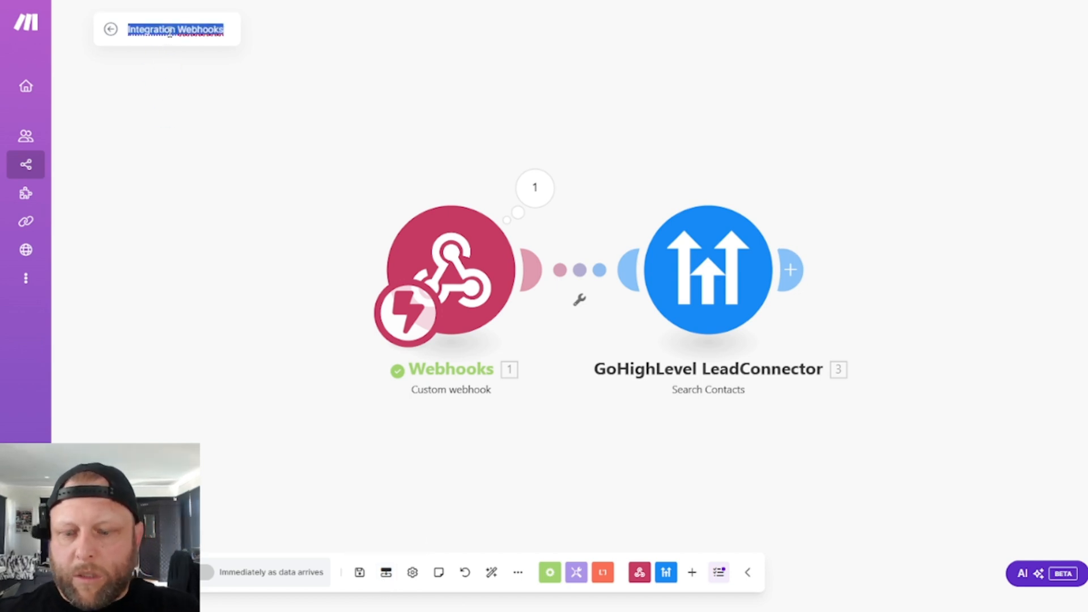
text(YT Test)
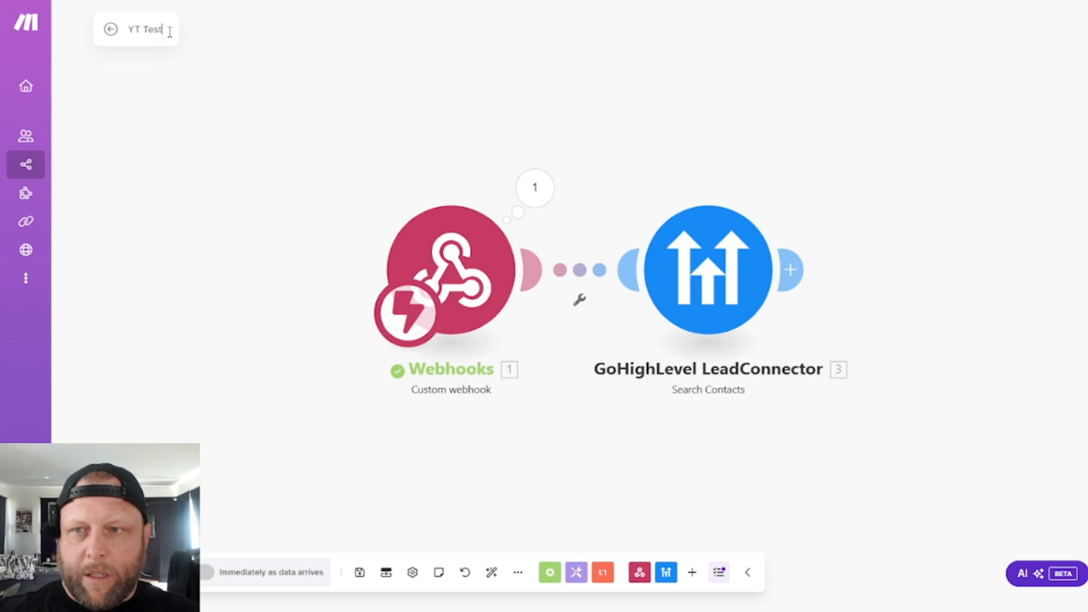
click(267, 121)
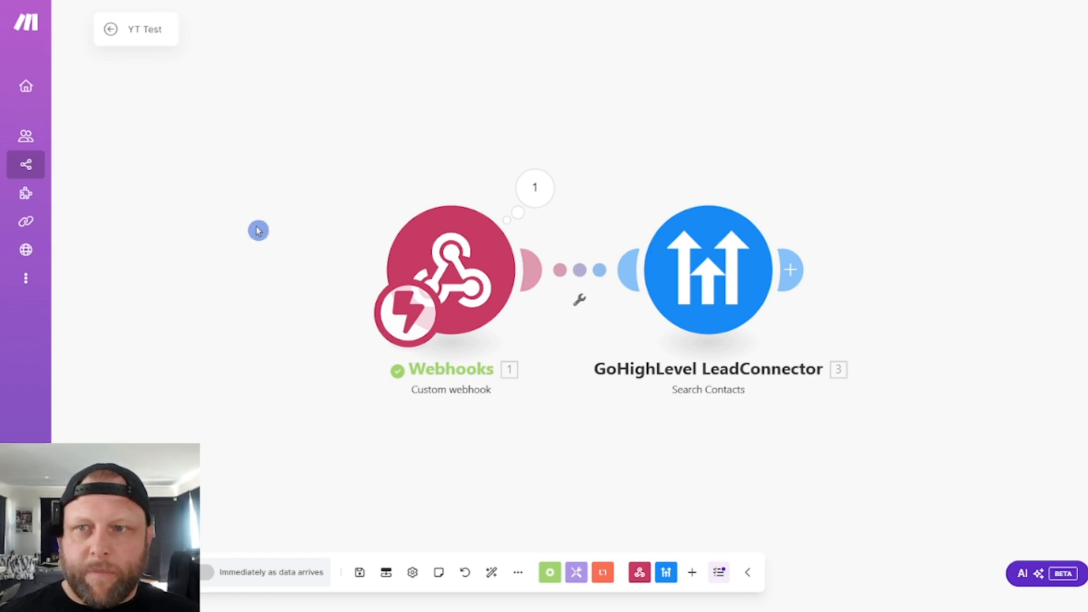
right_click(469, 262)
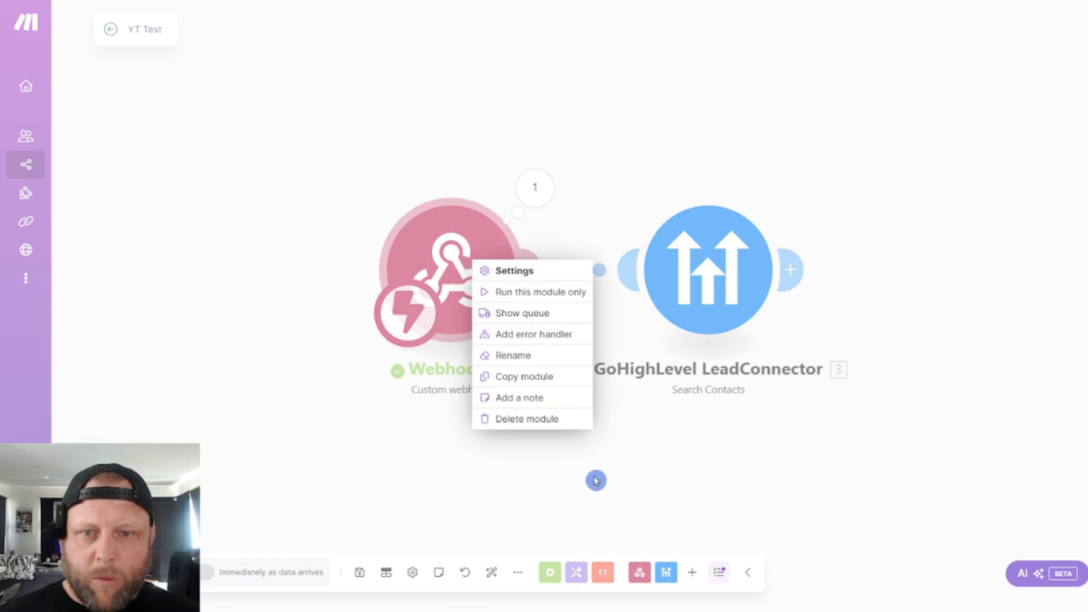
click(618, 518)
right_click(481, 281)
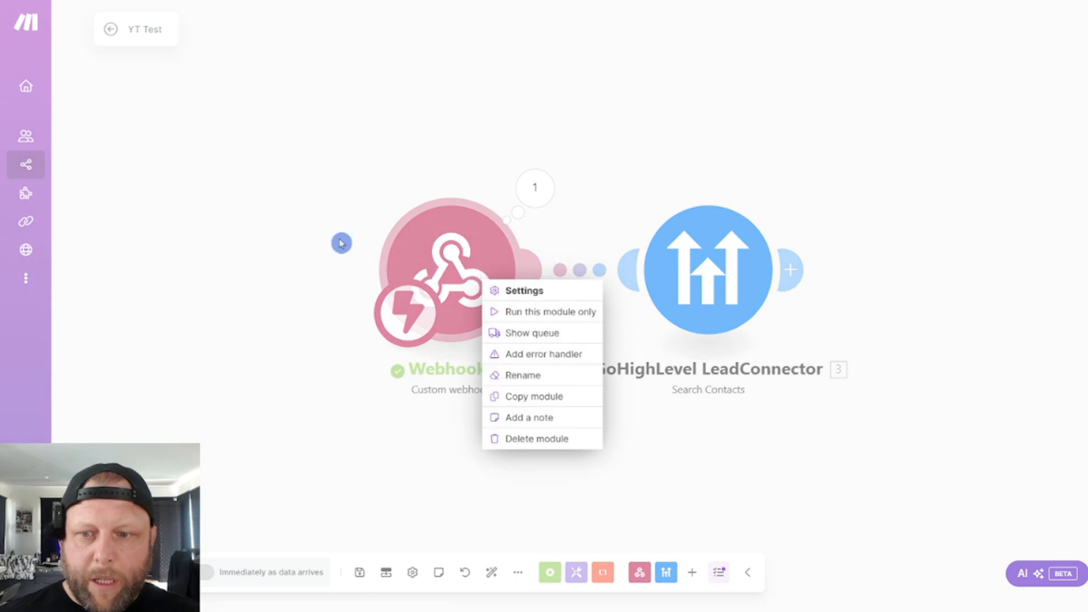
click(276, 230)
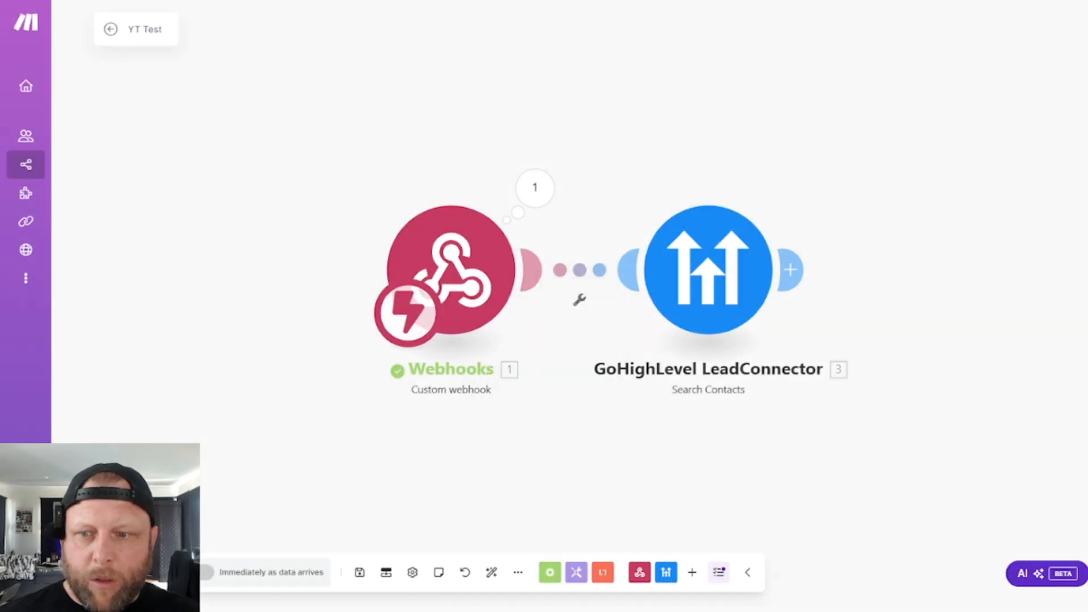
- Run the scenario once so it waits for webhook data, and switch to Vapi to start a test call with the YT Test assistant
click(206, 573)
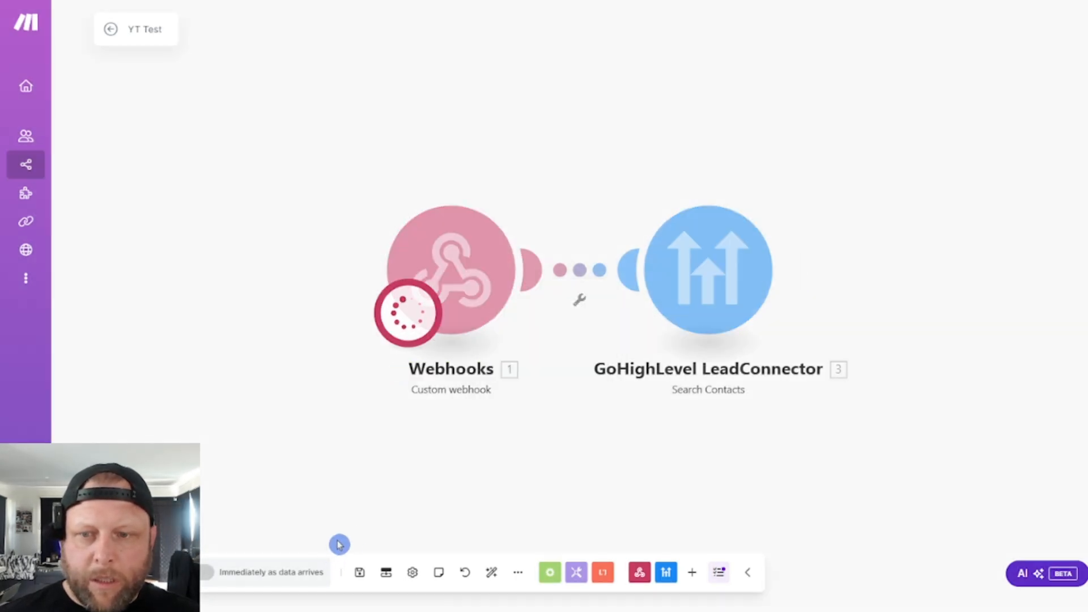
click(347, 2)
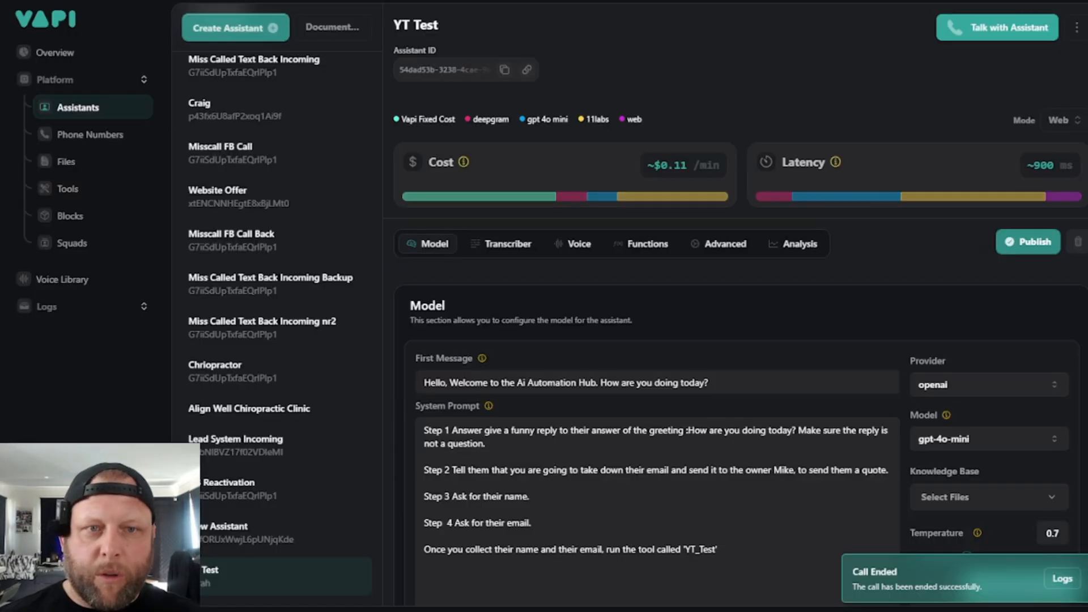
click(979, 35)
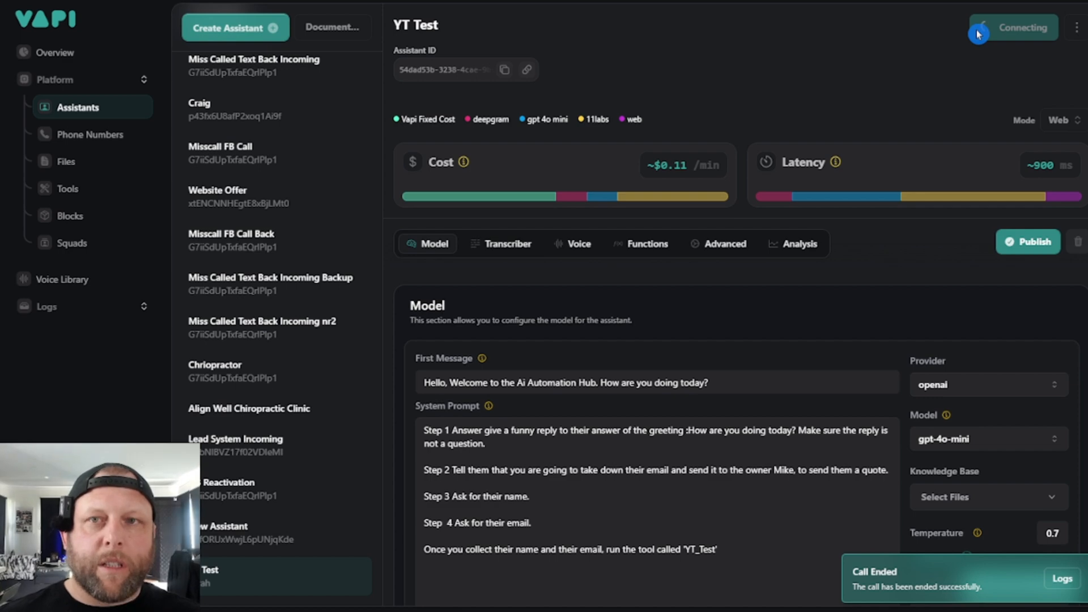
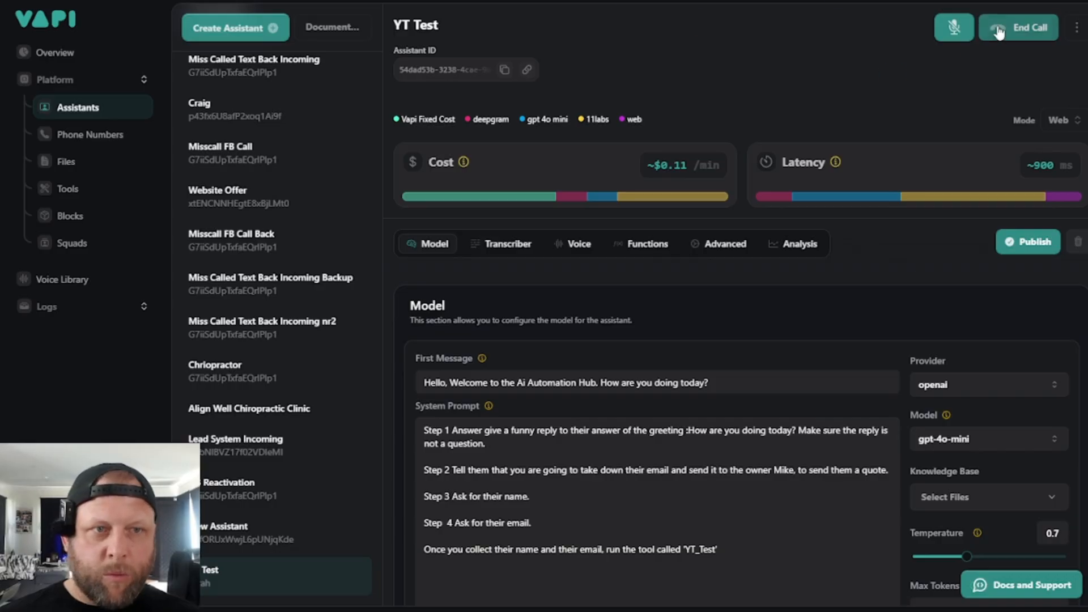
- End the test call in Vapi and inspect the Search Contacts module's output bundle in Make
click(998, 28)
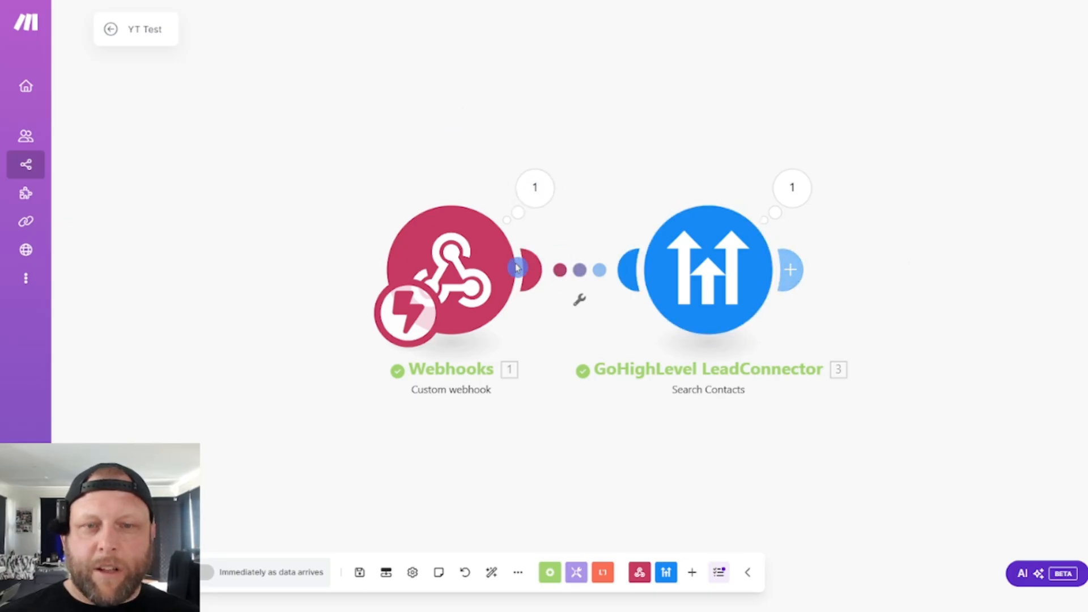
click(792, 190)
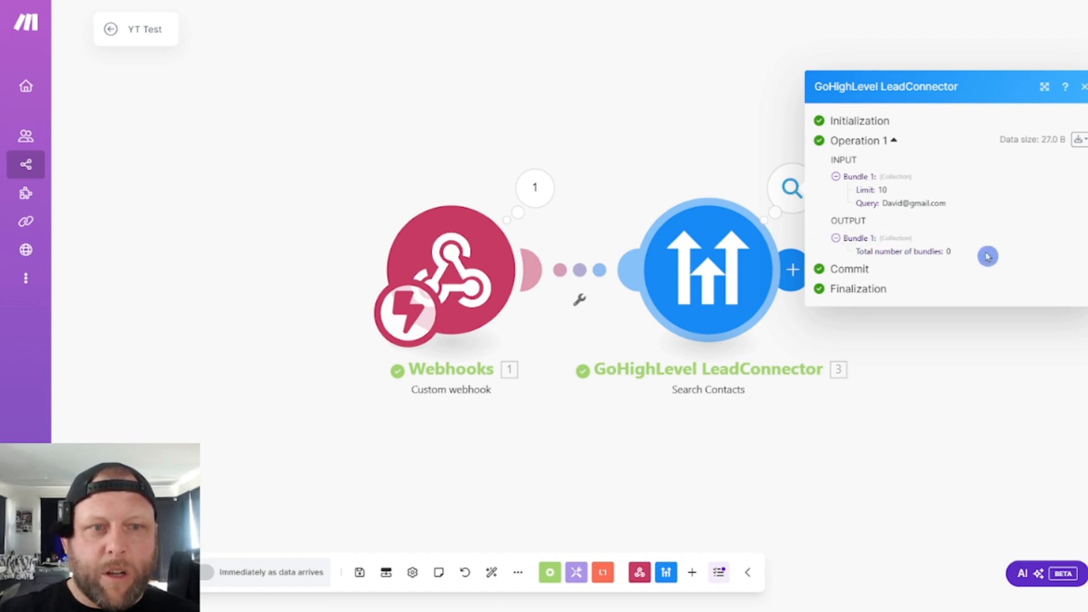
drag(986, 255, 858, 251)
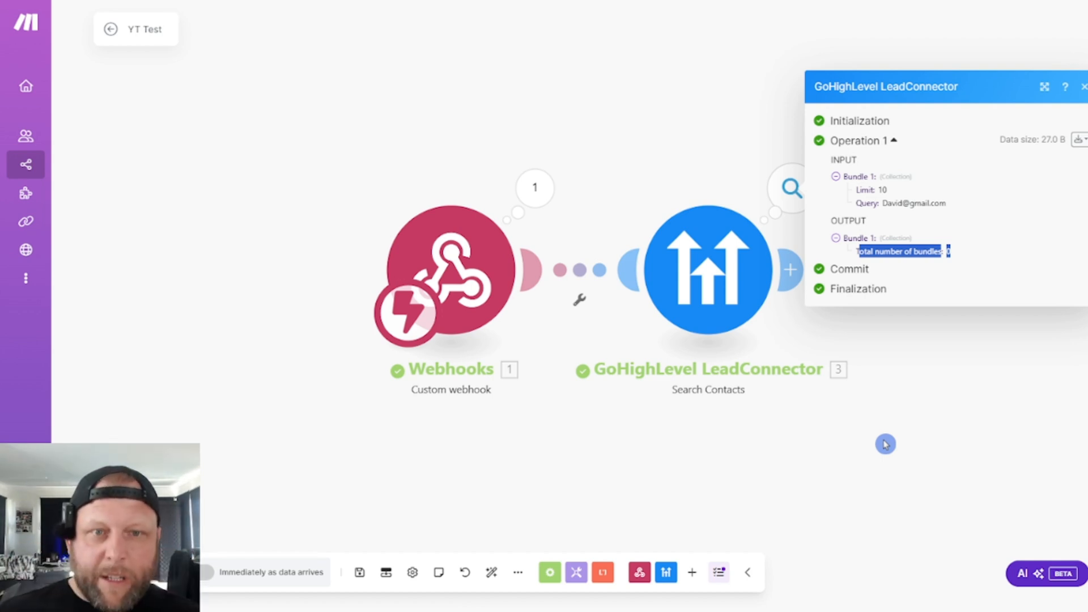
click(831, 447)
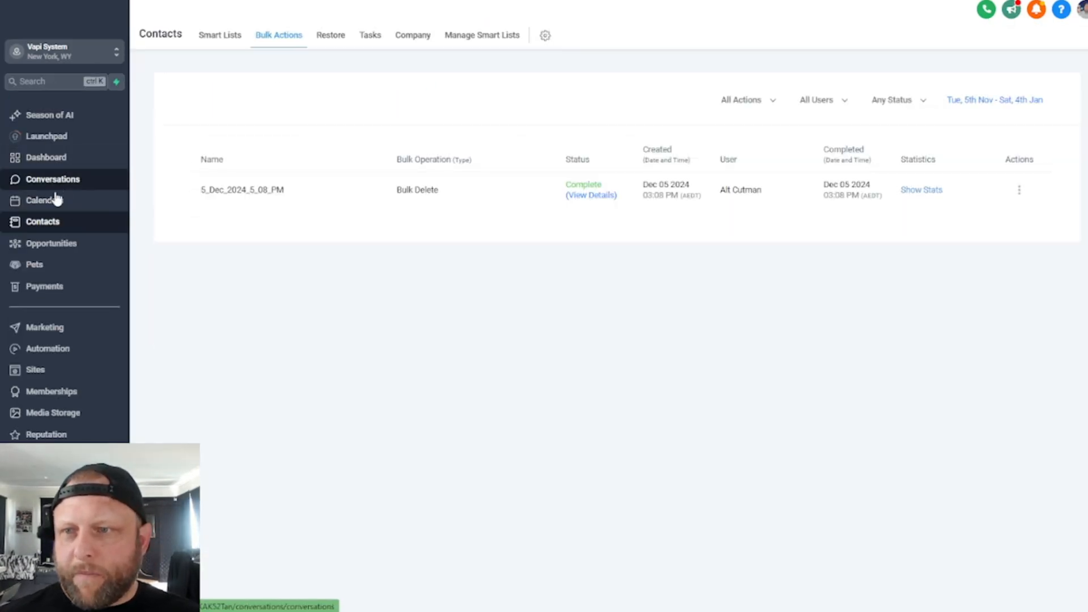
- Add a new contact in GoHighLevel's Smart Lists with the test caller's first name, last name and email, and save it
click(214, 36)
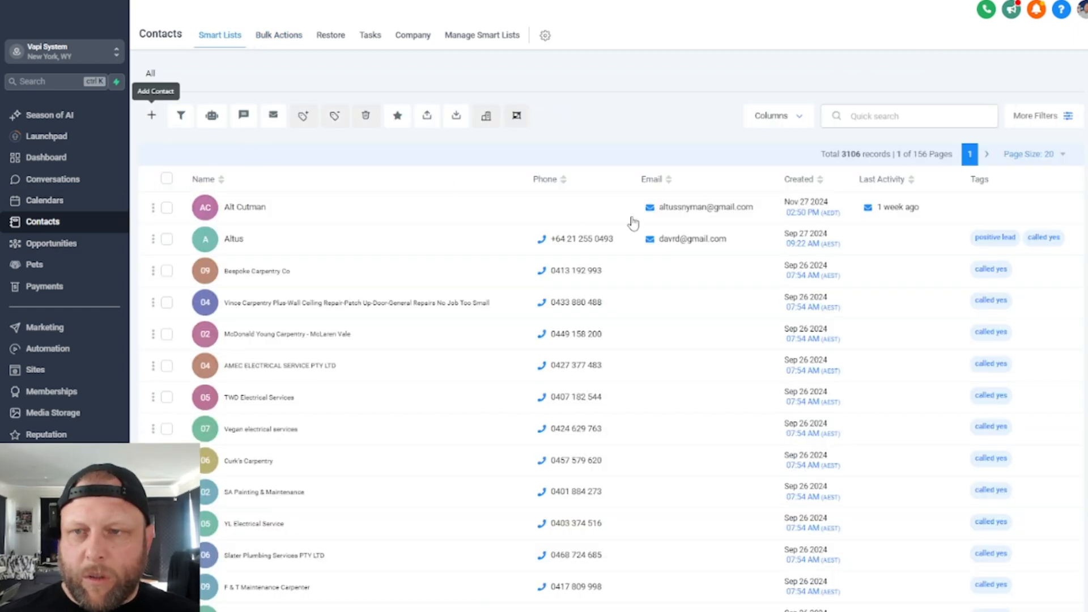
click(461, 225)
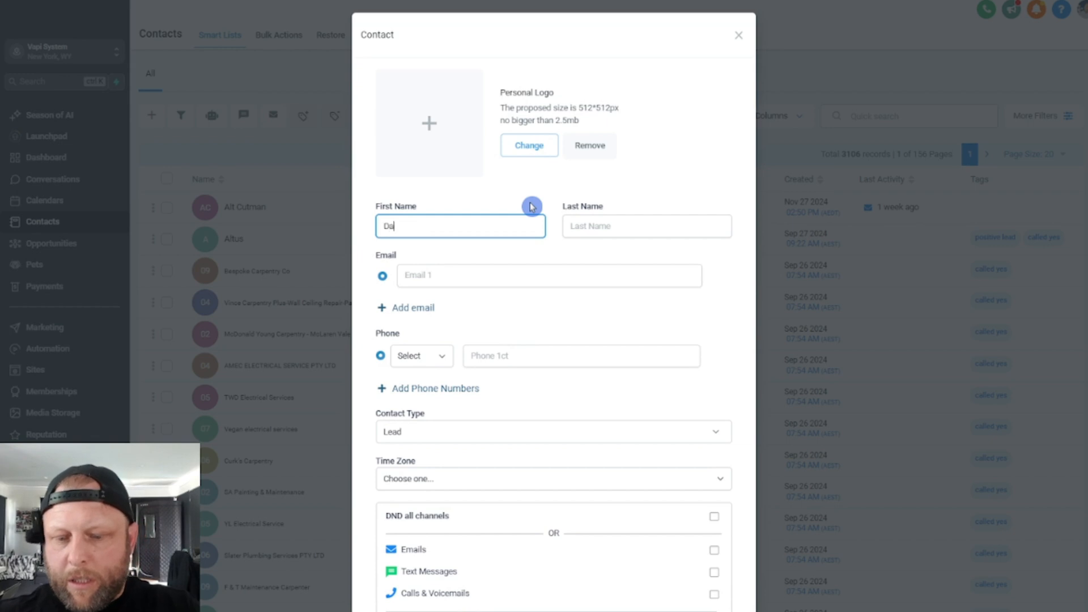
text(David)
key(Tab)
text(TEs)
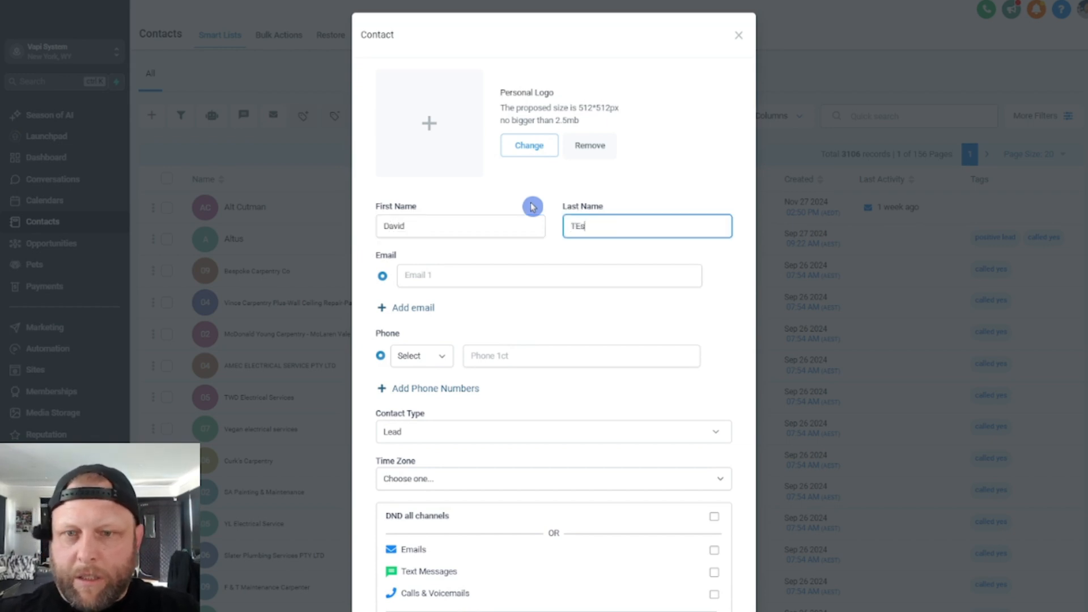
text(t)
key(Tab)
key(Tab)
text(davi)
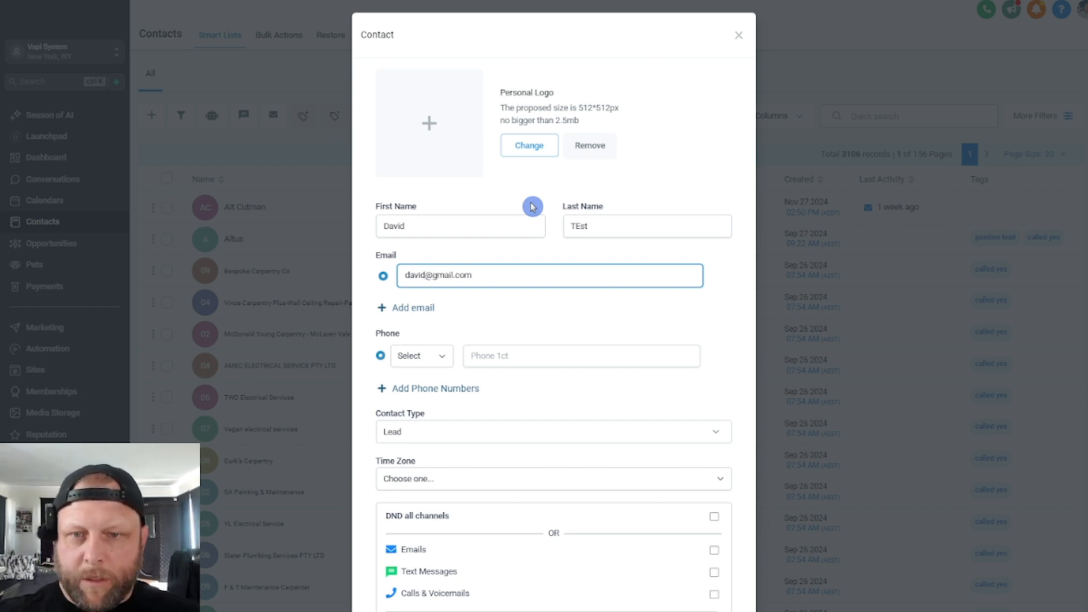
scroll(588, 260, down, 2)
click(695, 564)
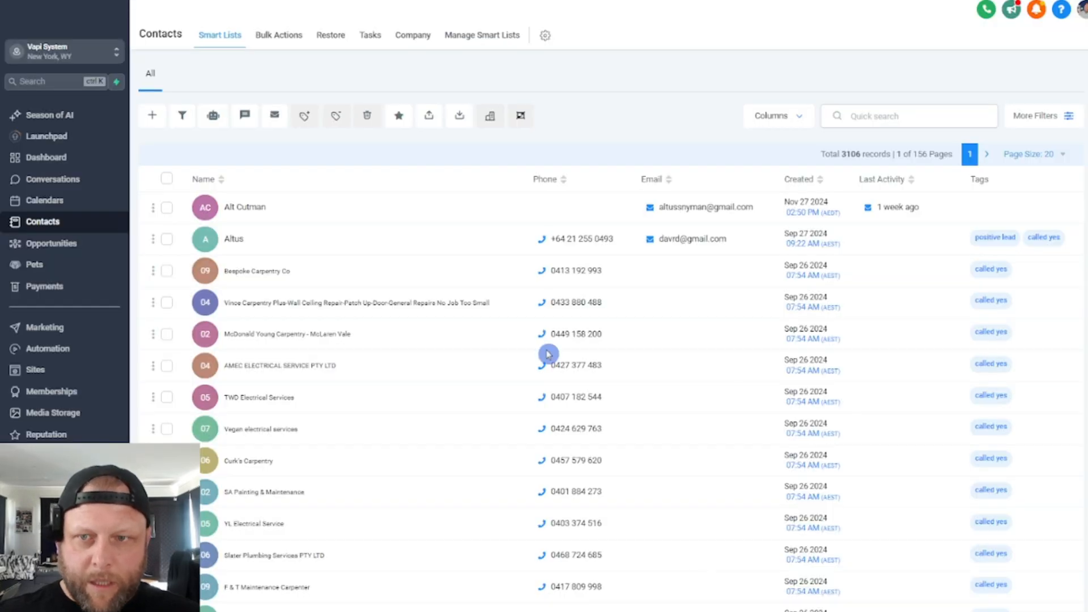
click(378, 240)
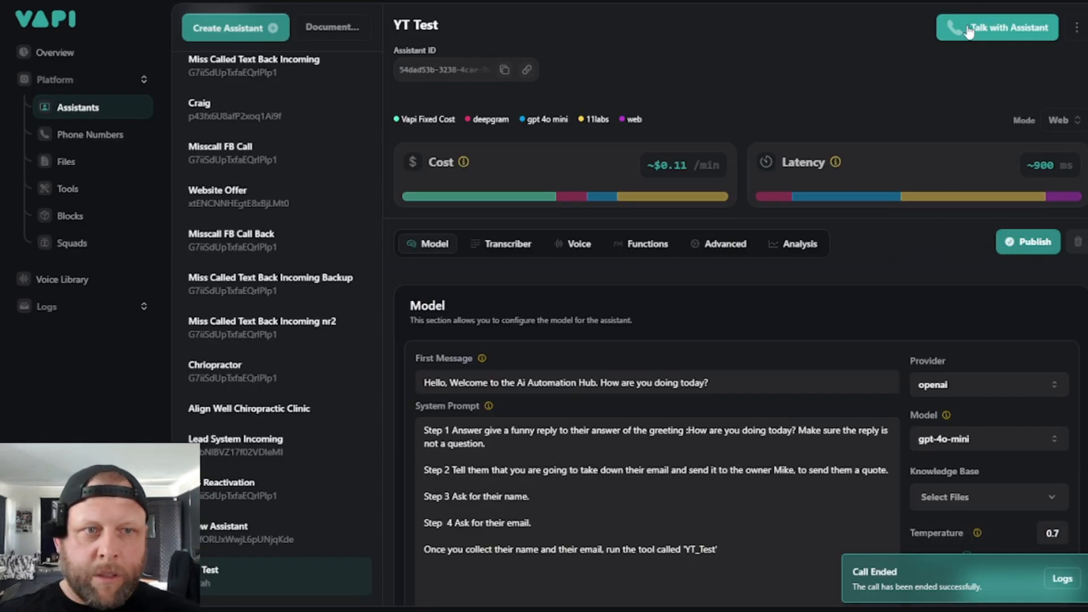
- Run another test call with the YT Test assistant in Vapi and examine the Contact ID in Make's Search Contacts output
click(969, 29)
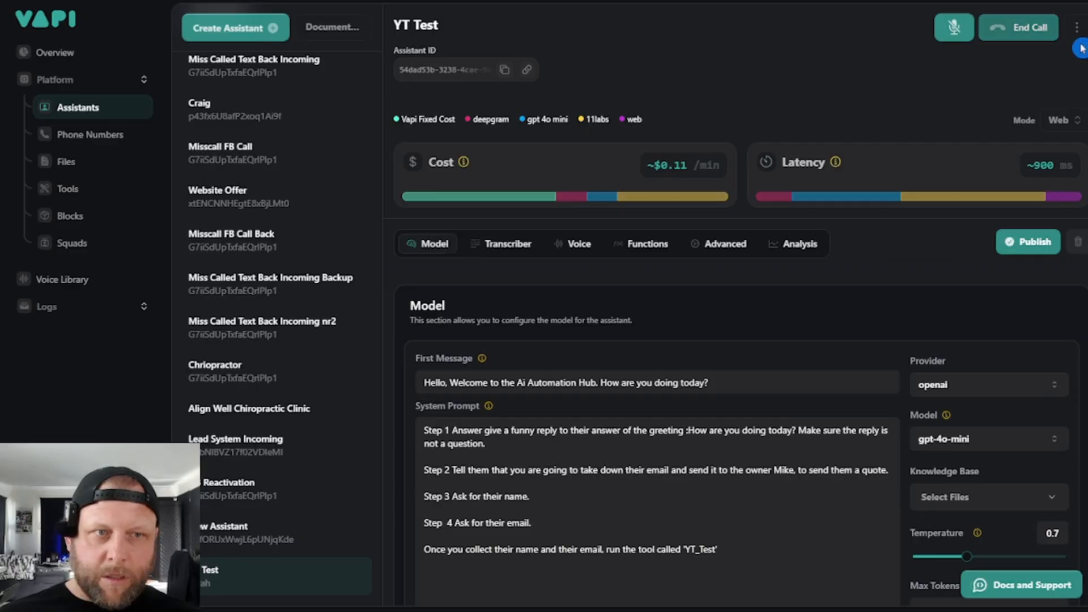
click(1017, 27)
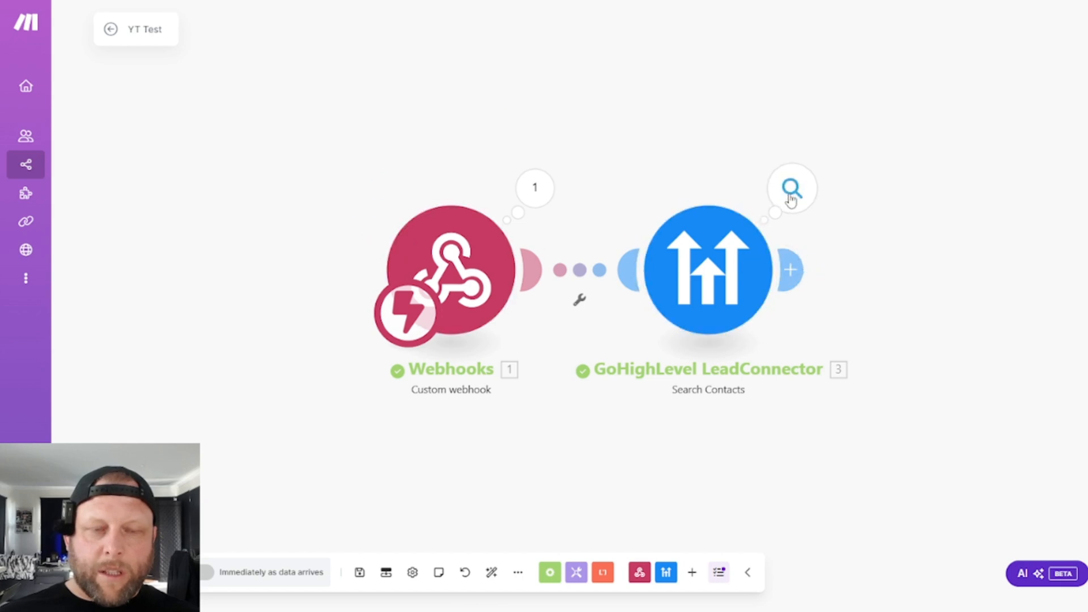
click(792, 188)
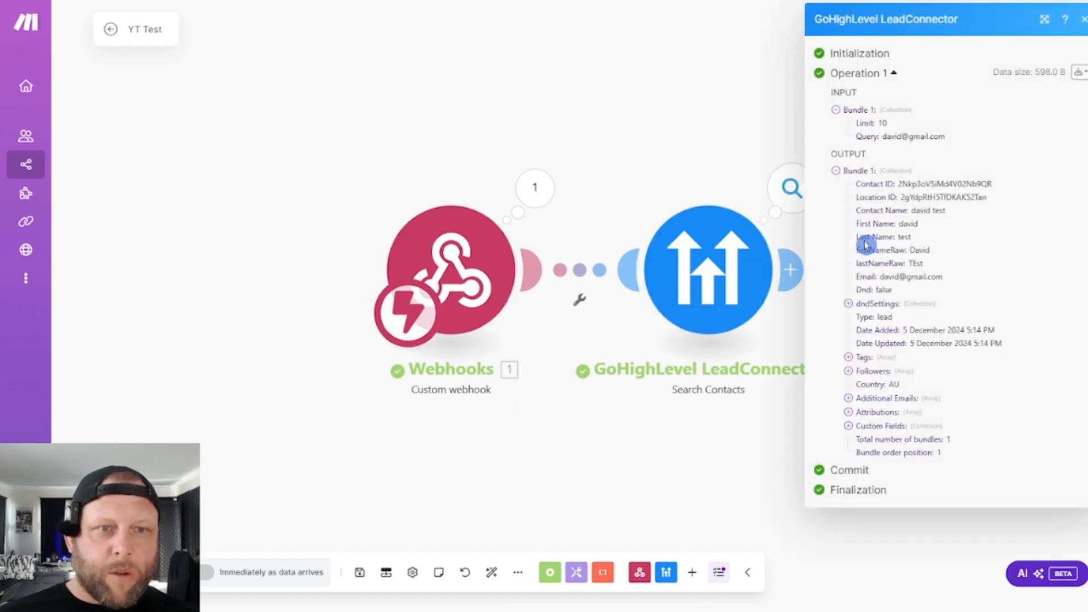
drag(854, 183, 911, 184)
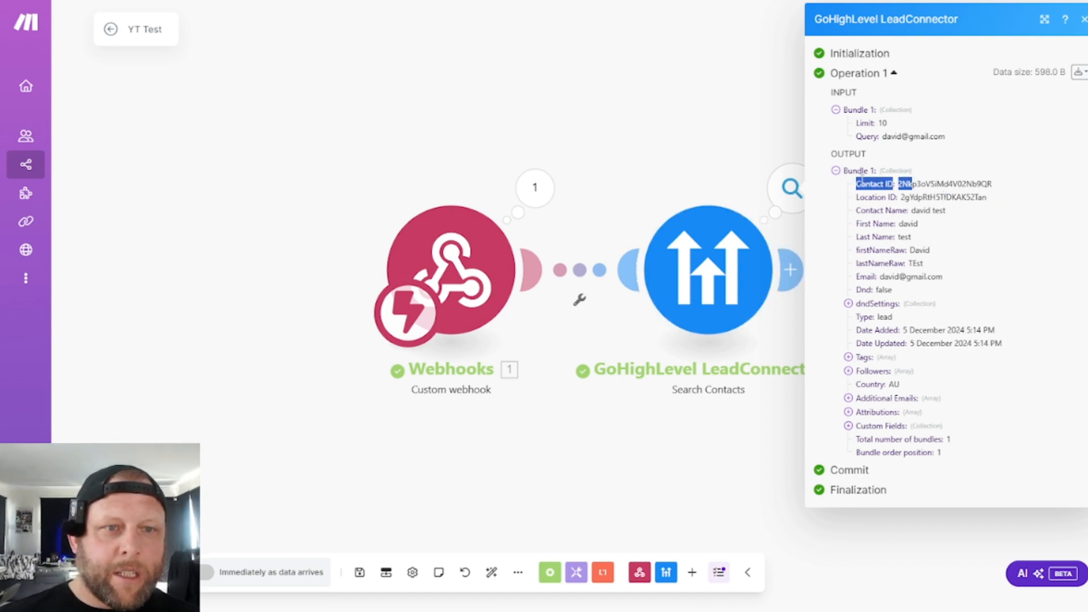
click(902, 191)
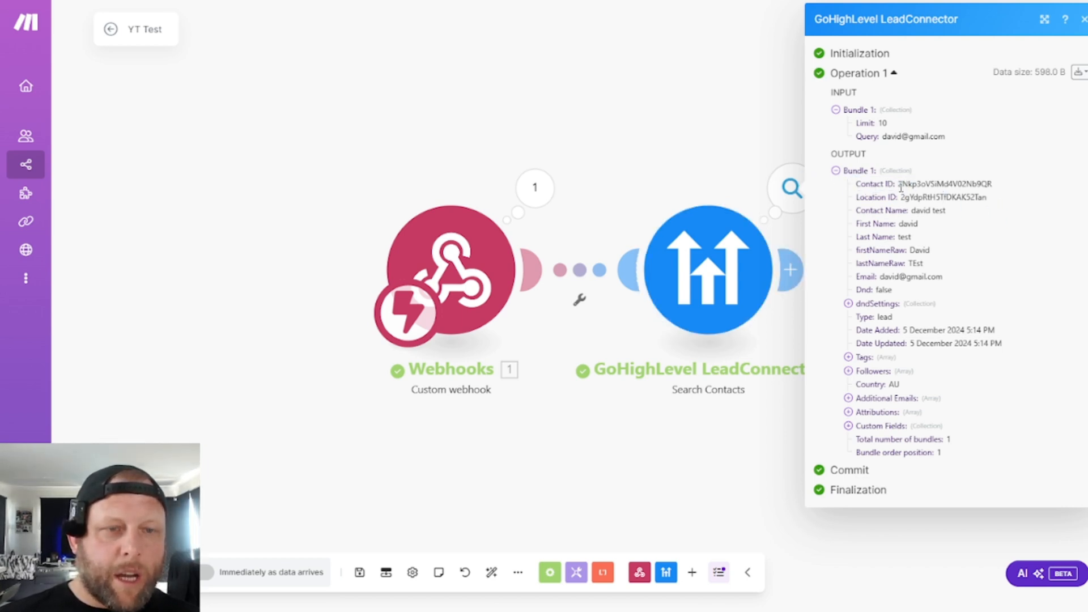
drag(900, 184, 989, 184)
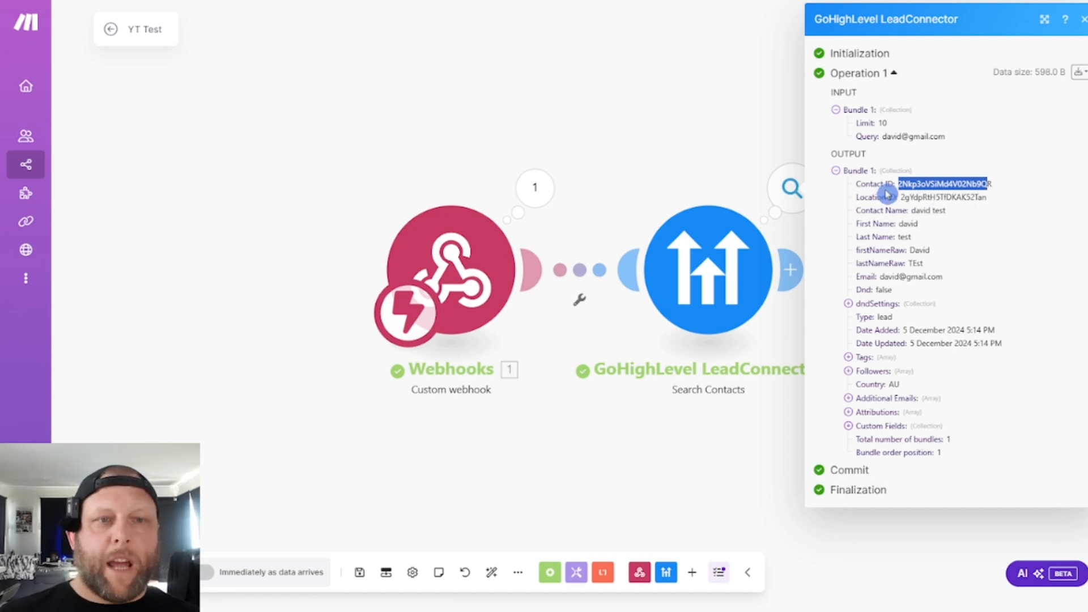
click(598, 164)
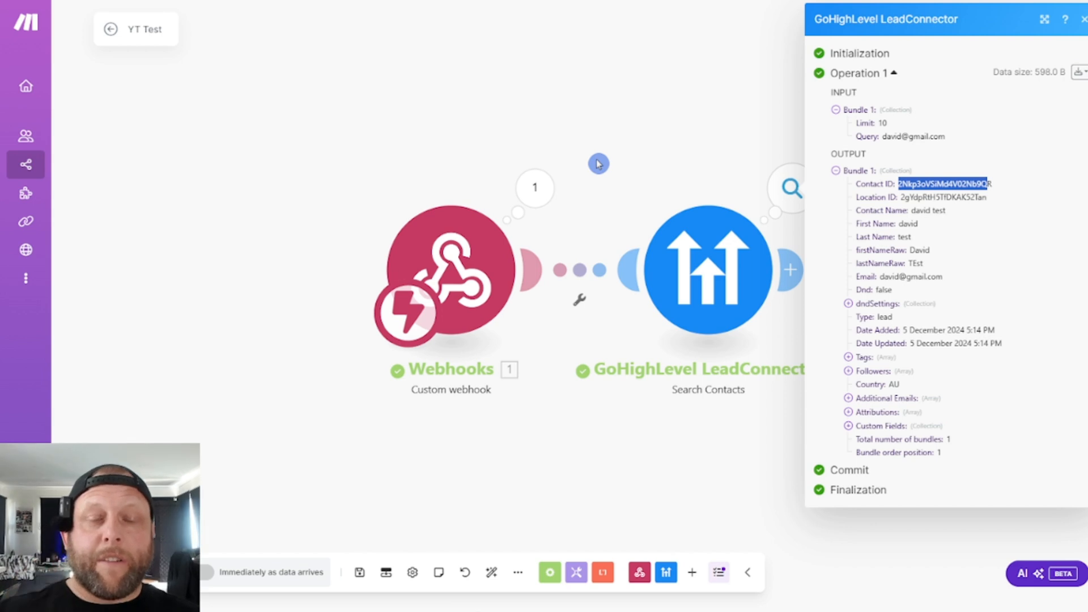
click(646, 143)
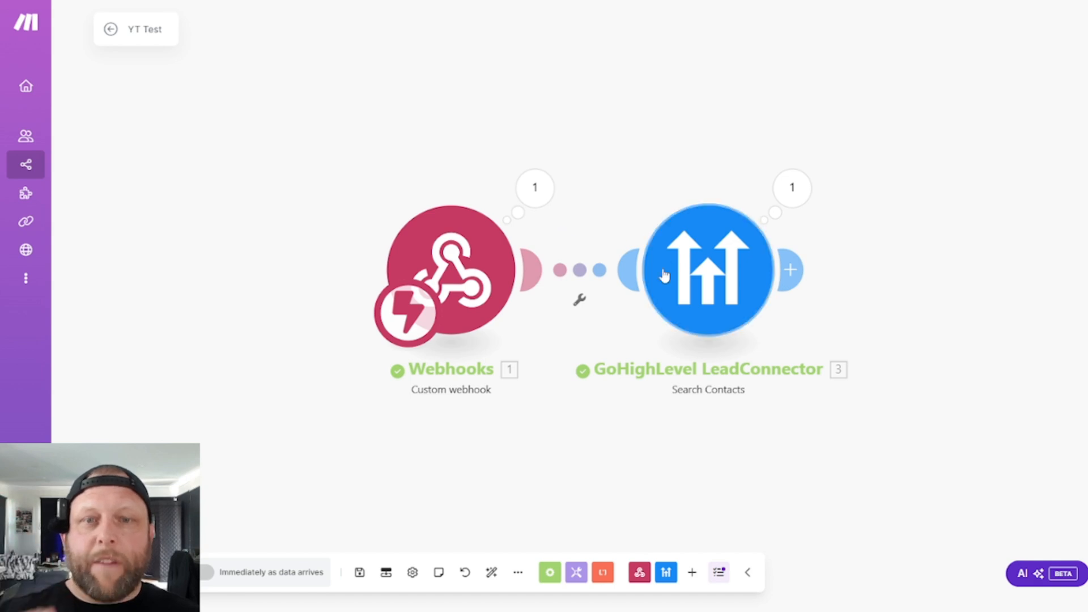
- Add a Router after the Search Contacts module
click(793, 270)
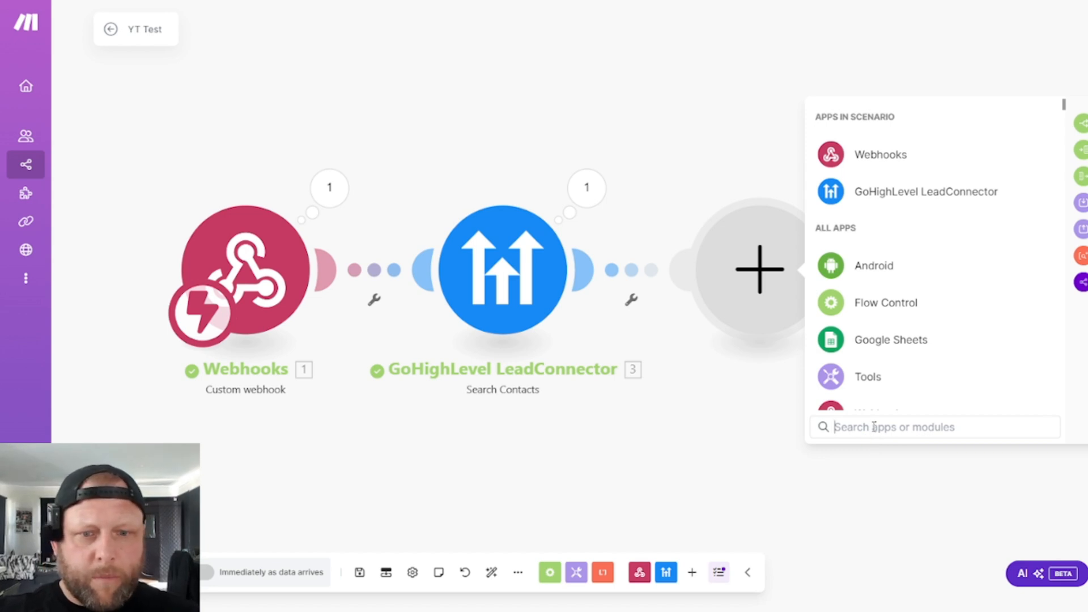
text(rou)
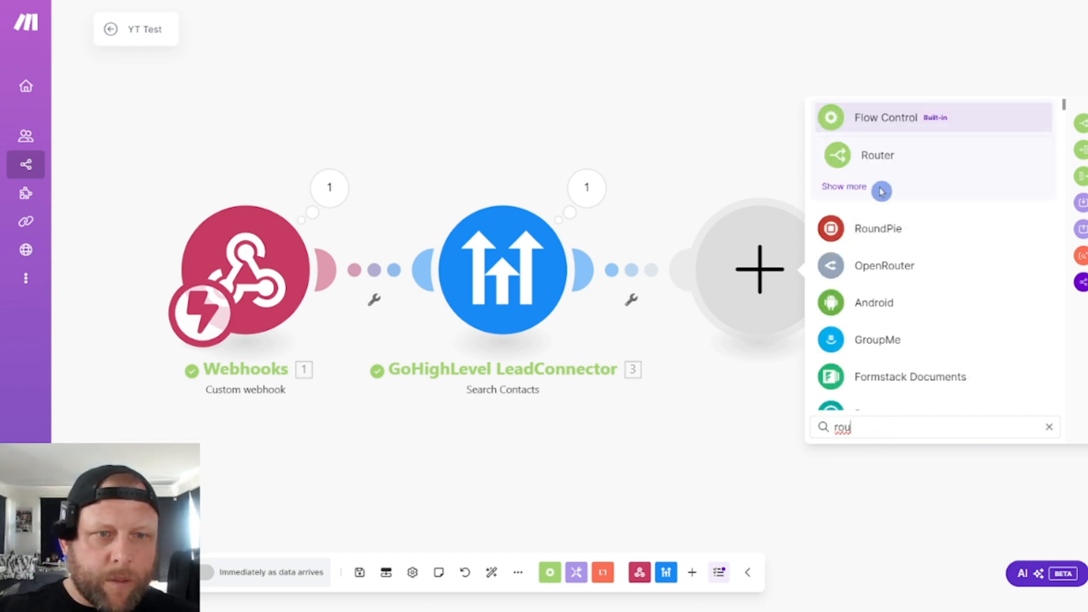
click(867, 155)
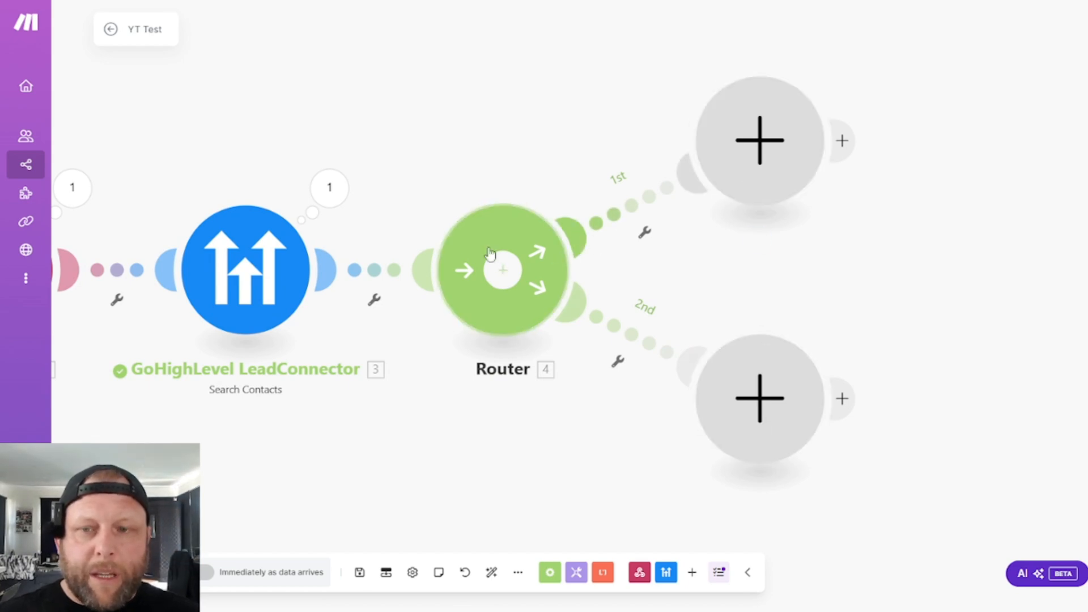
- Add a GoHighLevel LeadConnector Update a Contact module to the router's 2nd route
click(742, 412)
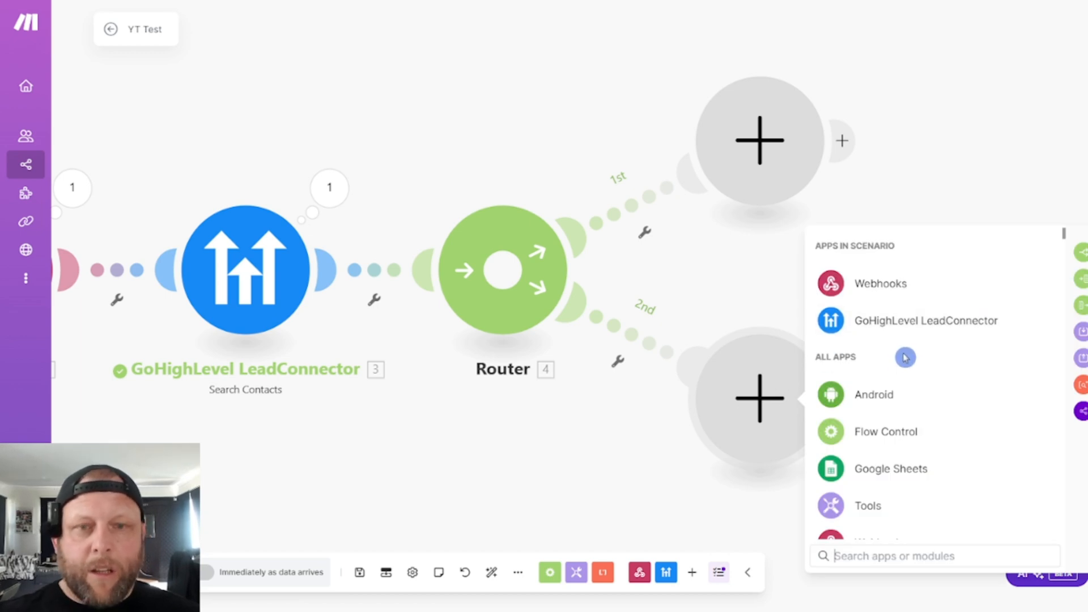
click(920, 328)
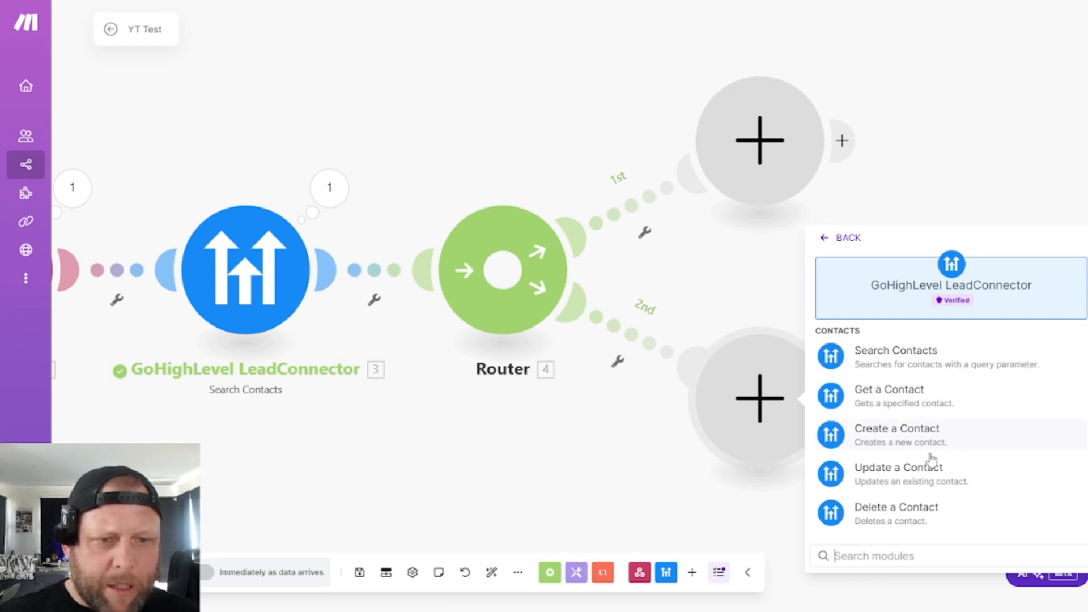
click(889, 486)
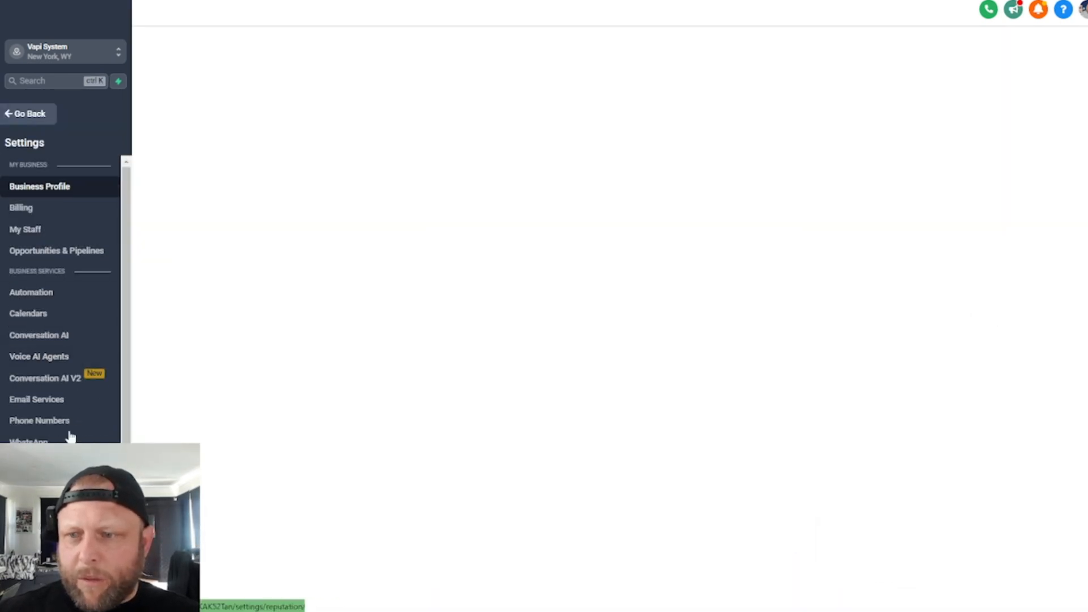
- Switch to GoHighLevel and review the available tags in the Vapi System sub-account's Tags settings
scroll(73, 317, down, 3)
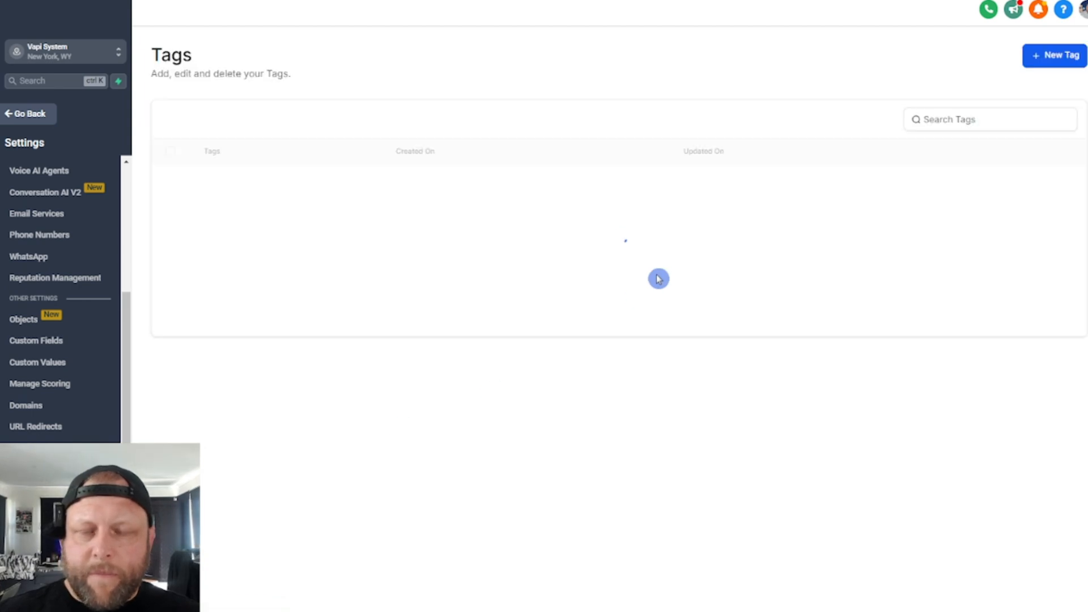
drag(258, 360, 202, 354)
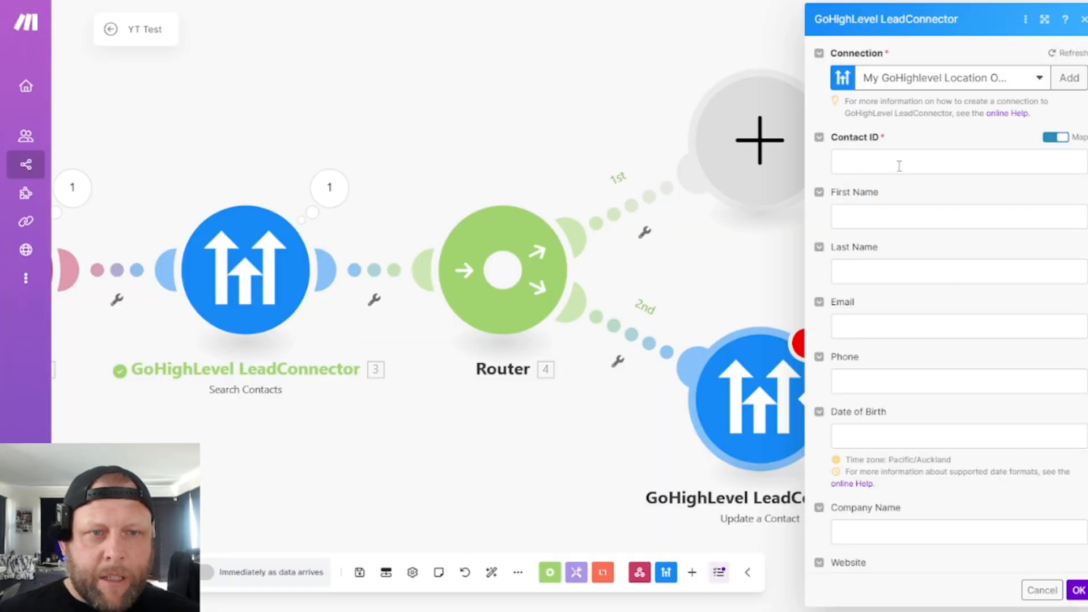
- Map the Update a Contact module's Contact ID to the Contact ID from Search Contacts in Make
click(899, 165)
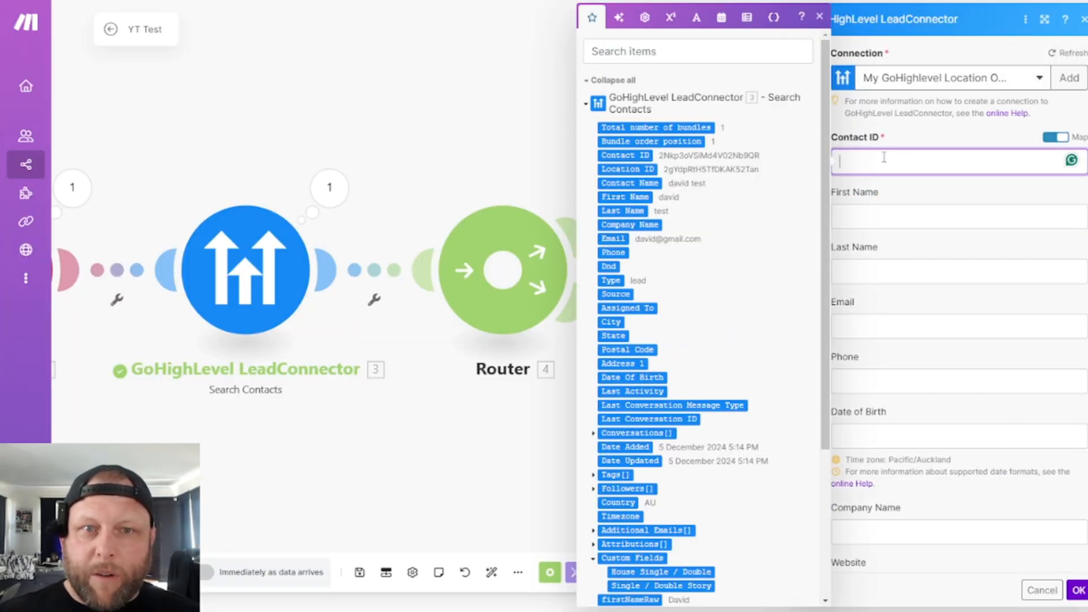
click(637, 154)
click(959, 201)
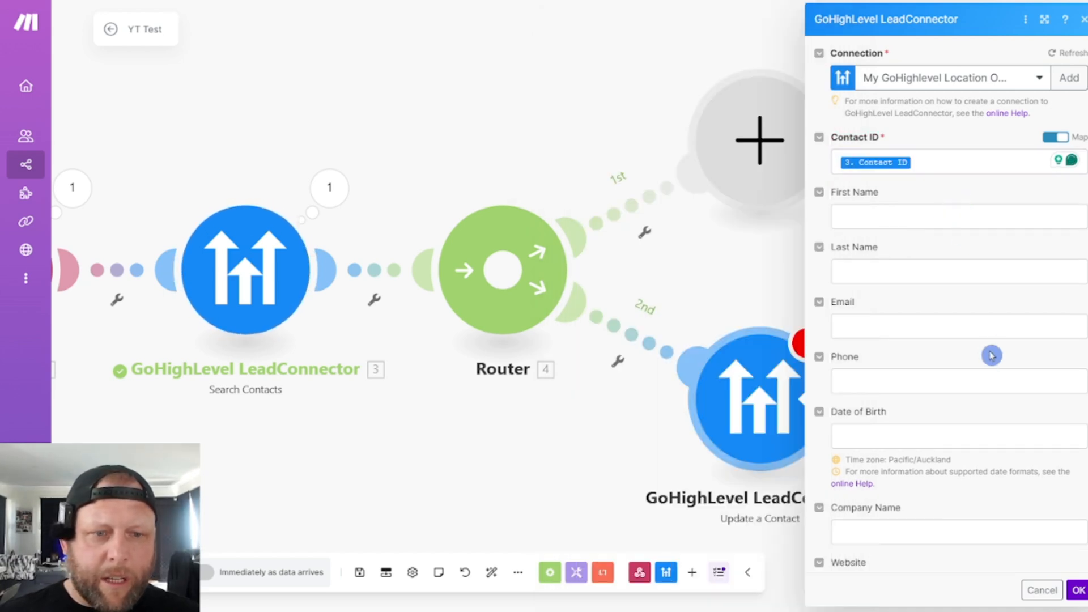
- Select the ytcall tag in the Update a Contact module, confirm its settings and save the scenario
scroll(989, 354, down, 7)
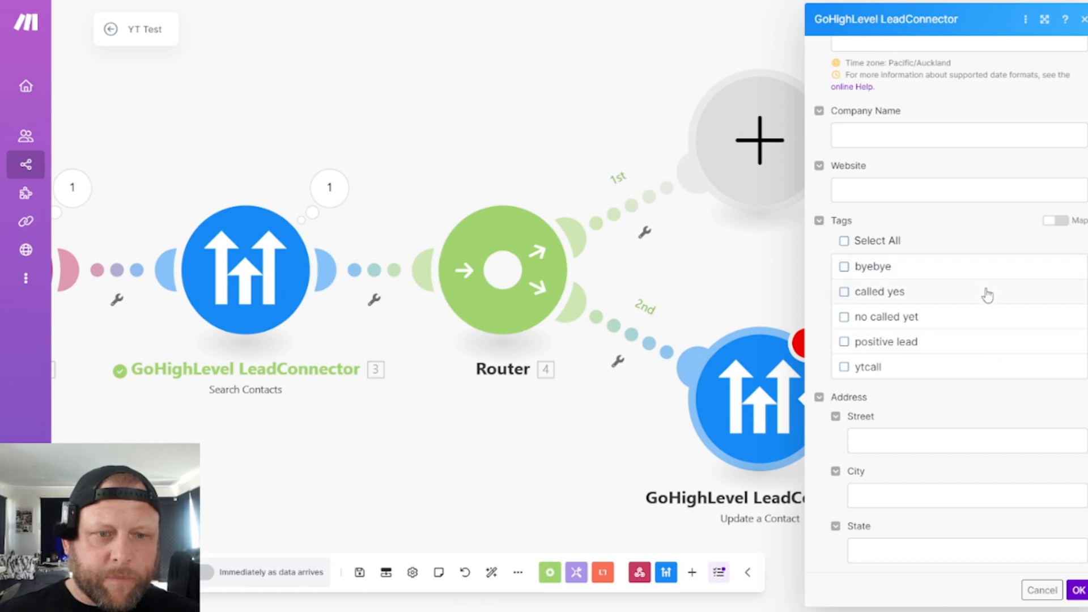
scroll(985, 294, down, 7)
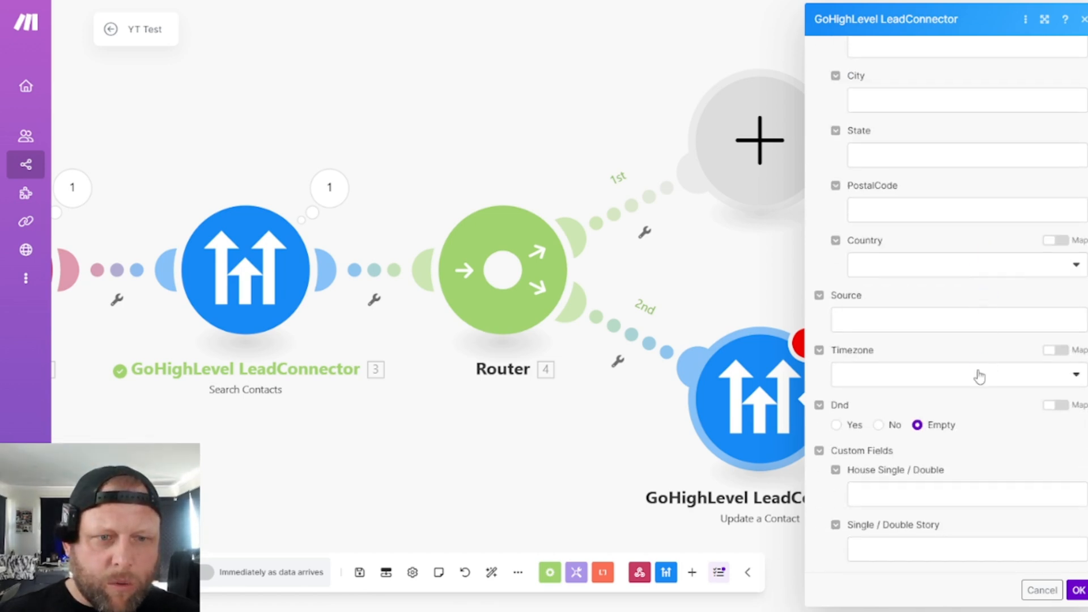
scroll(927, 303, up, 5)
scroll(947, 215, up, 3)
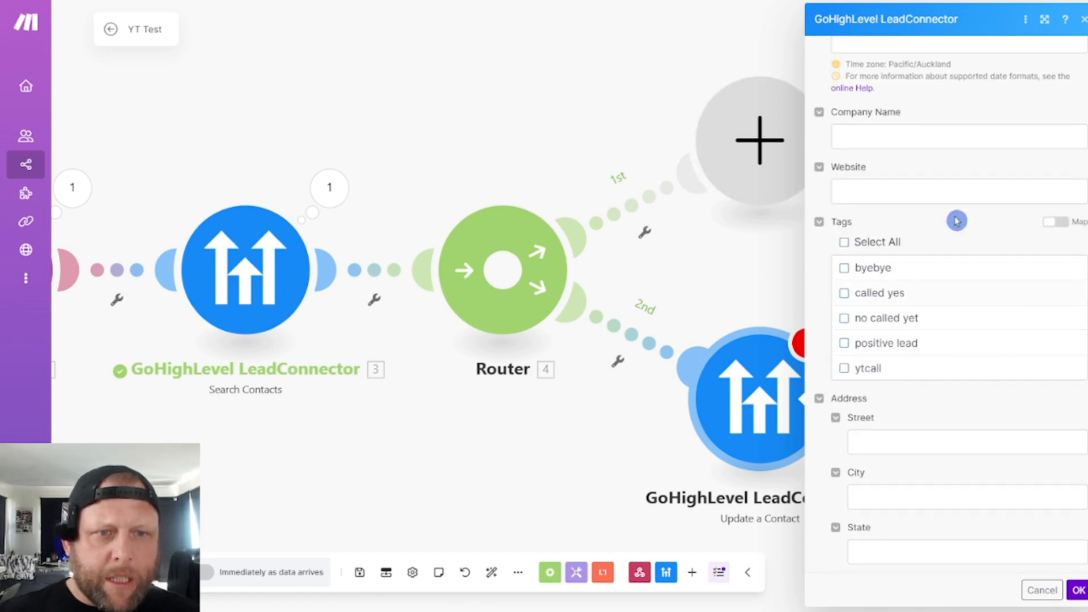
scroll(929, 351, down, 1)
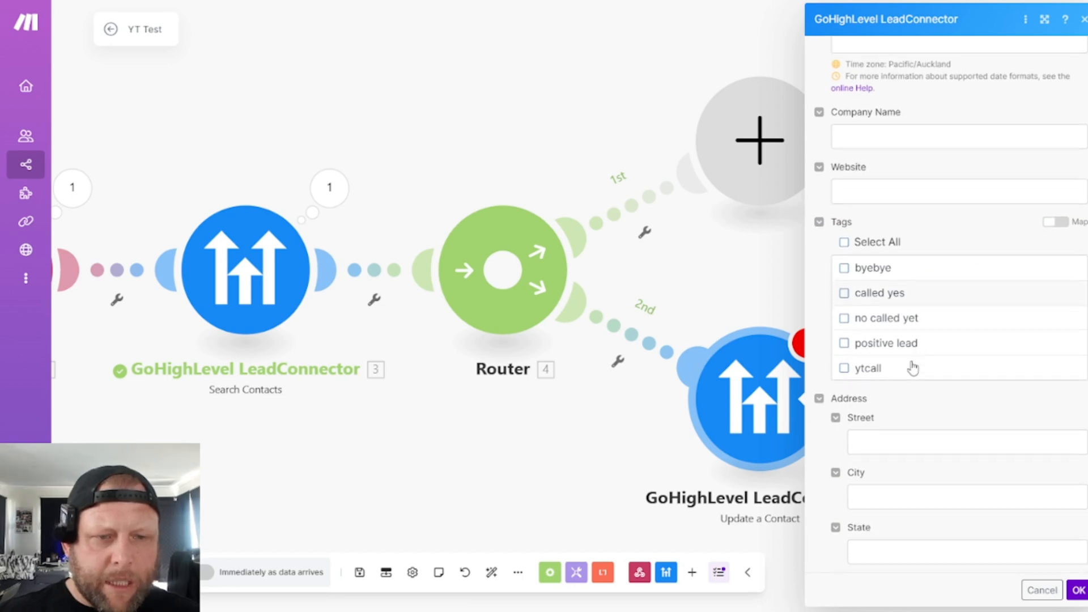
click(845, 370)
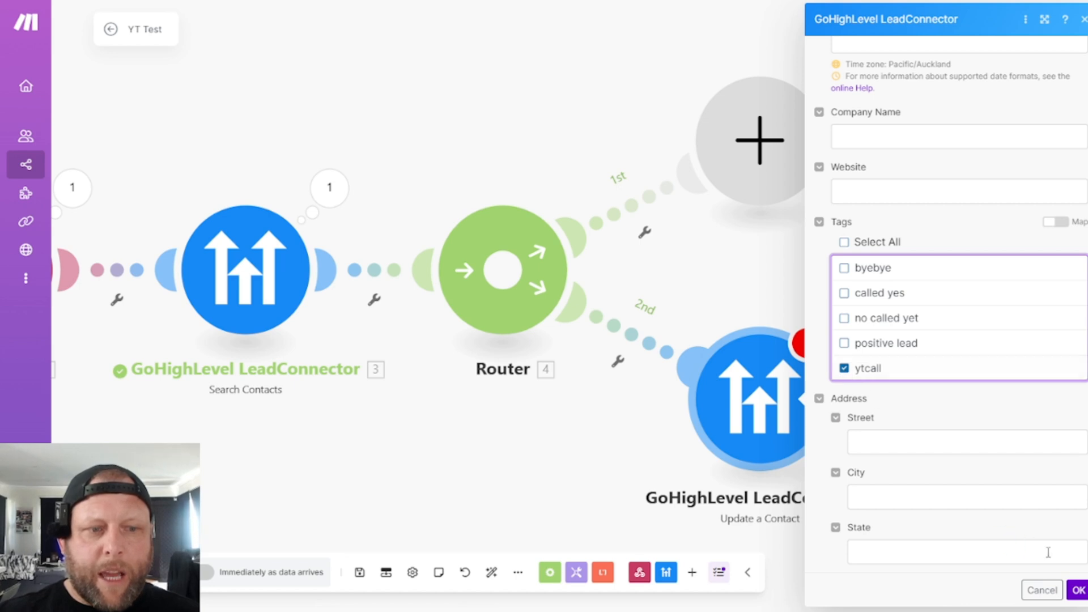
click(1079, 591)
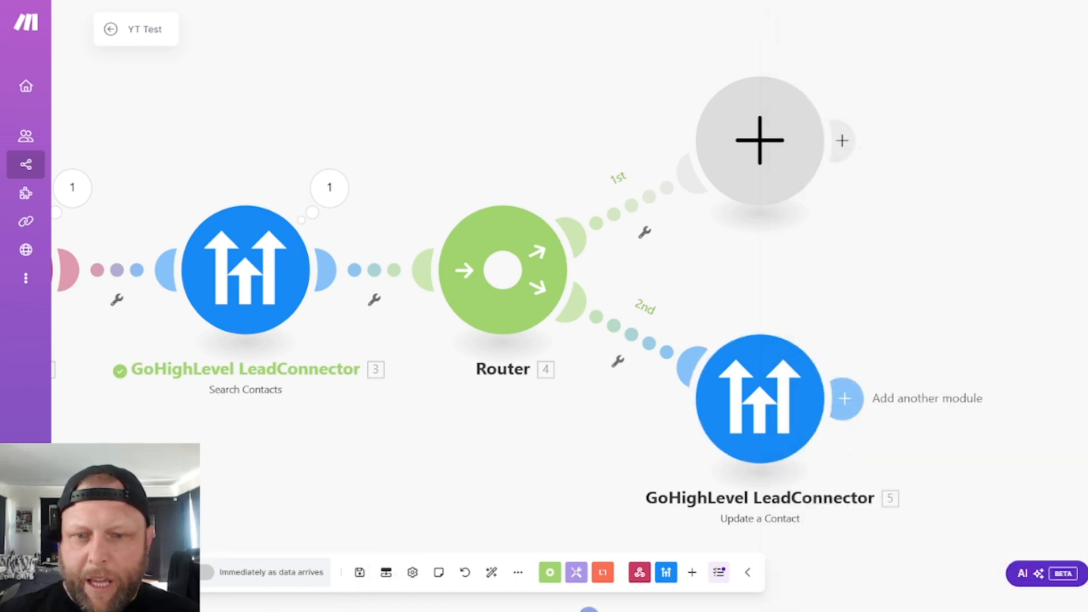
click(359, 573)
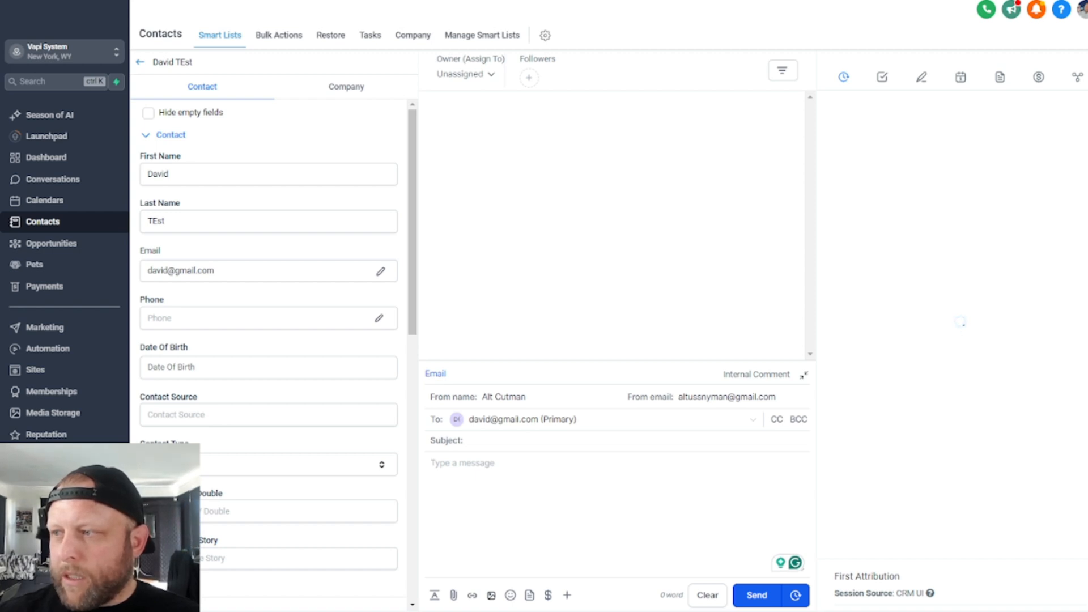
- Review the test contact's details and empty Tags field in the GoHighLevel contact record
scroll(250, 391, down, 5)
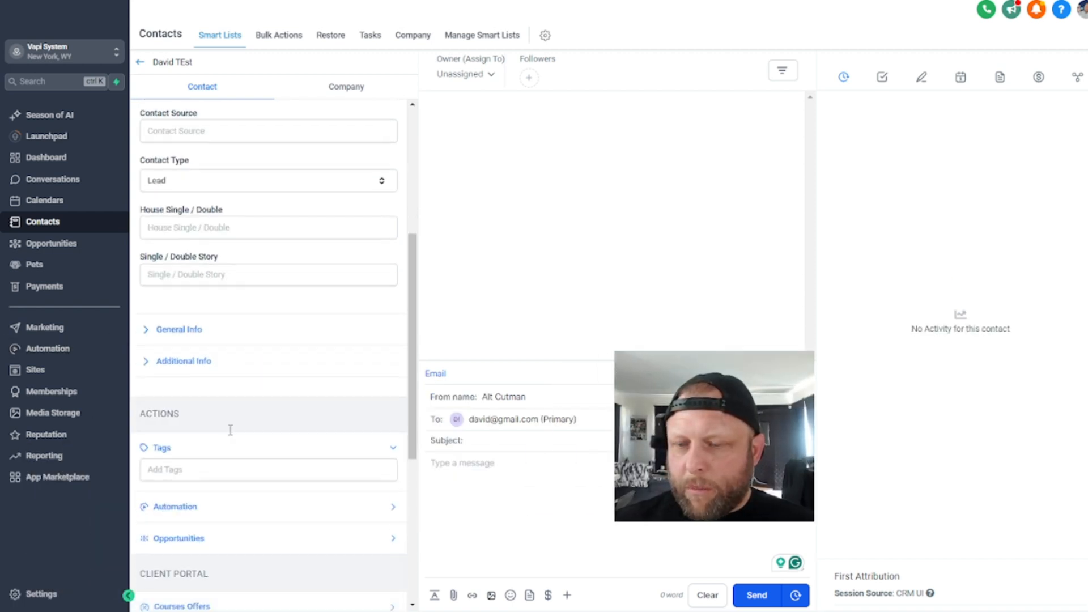
scroll(231, 430, down, 4)
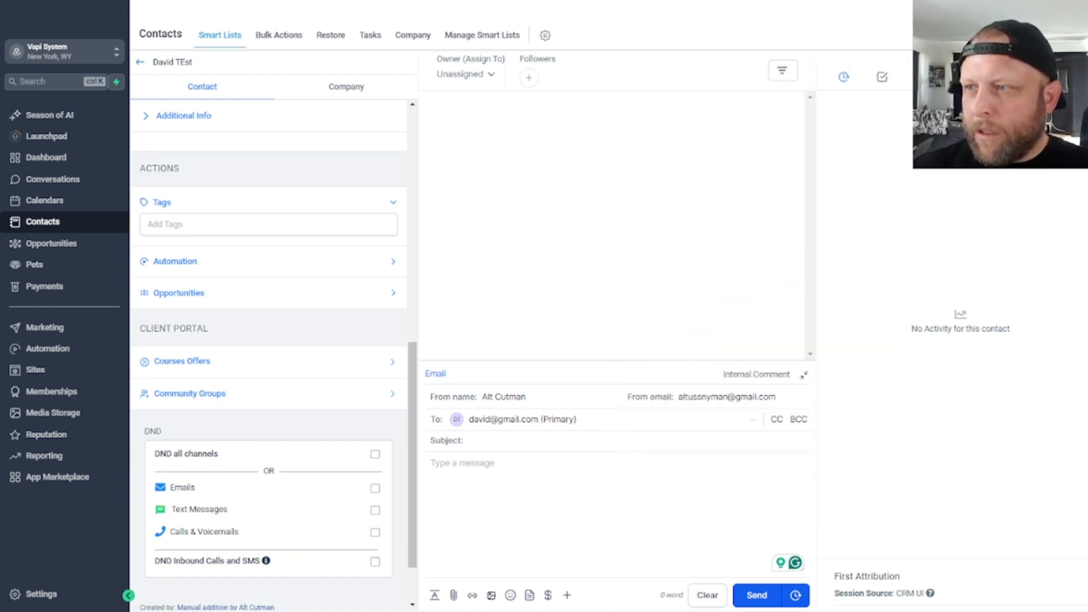
scroll(287, 304, down, 1)
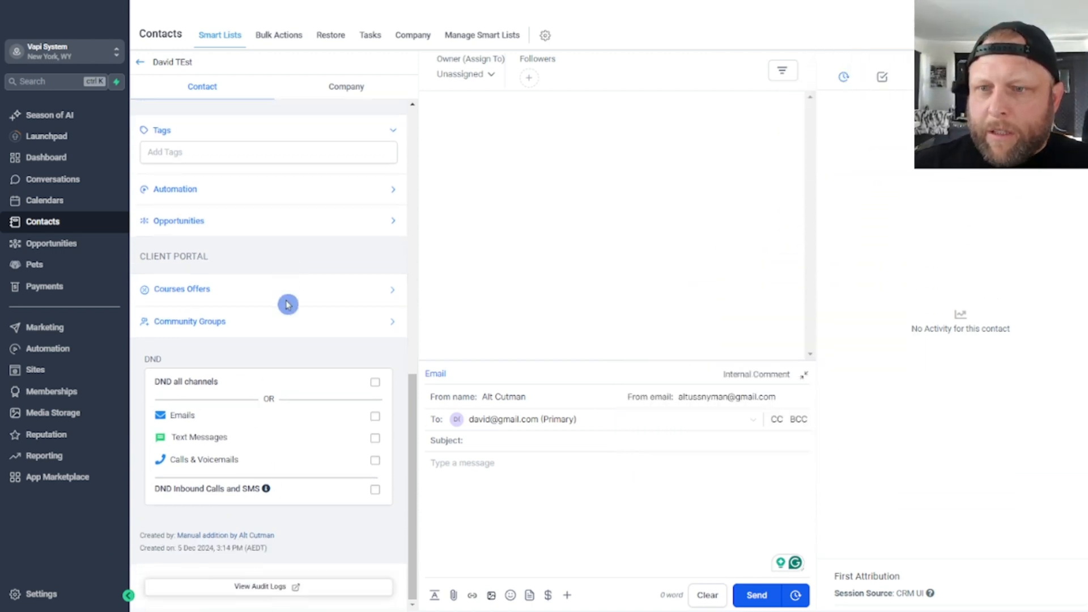
scroll(287, 304, up, 3)
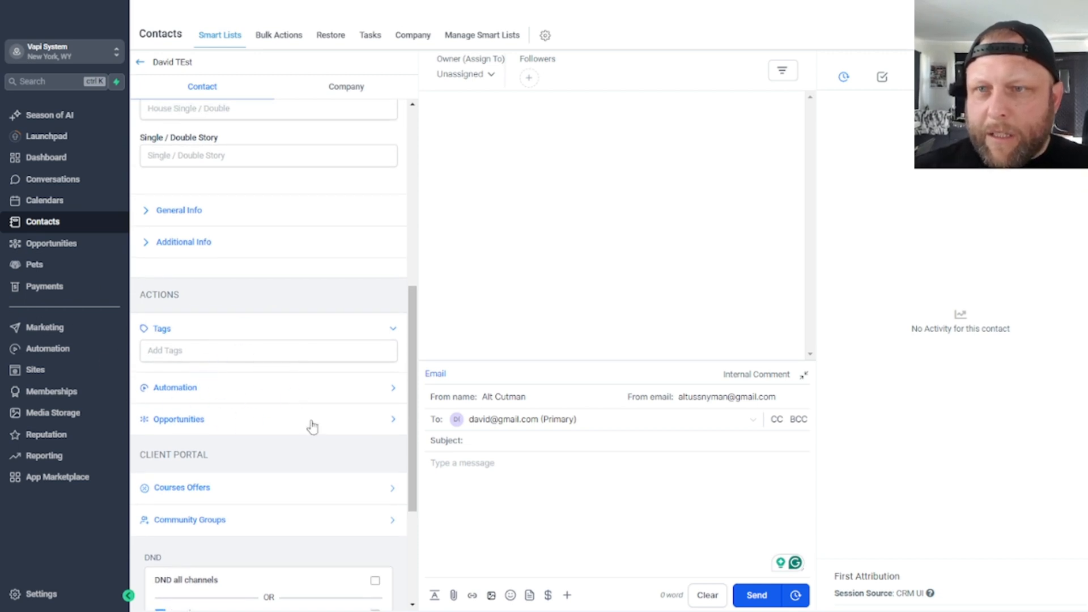
mouse_move(288, 414)
mouse_down()
mouse_move(284, 429)
mouse_move(301, 430)
mouse_up()
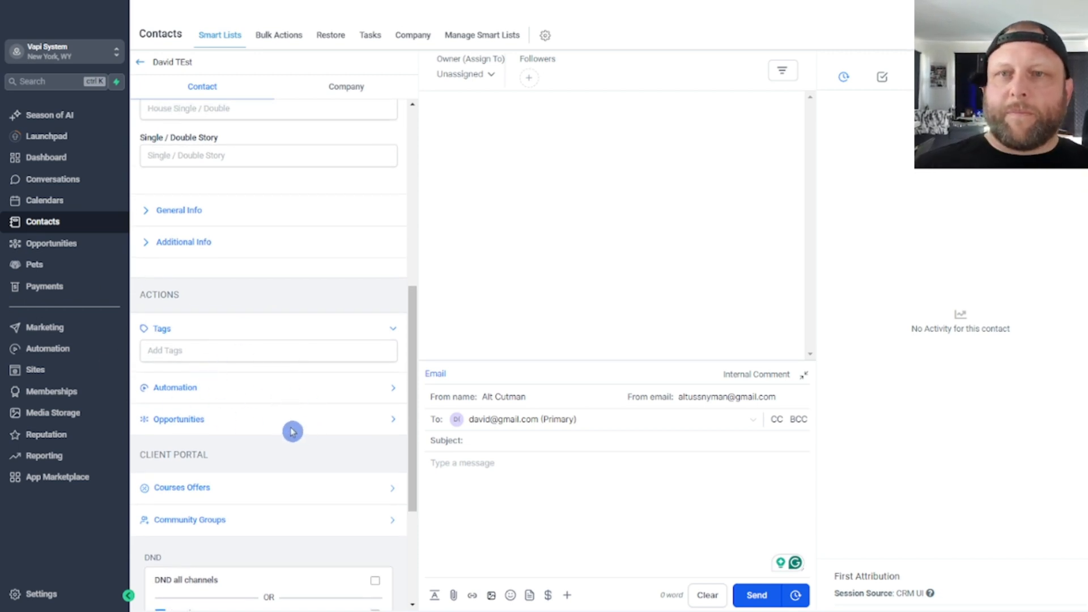
- Switch to Make and add a GoHighLevel LeadConnector Create a Contact module to the router's 1st route
click(420, 1)
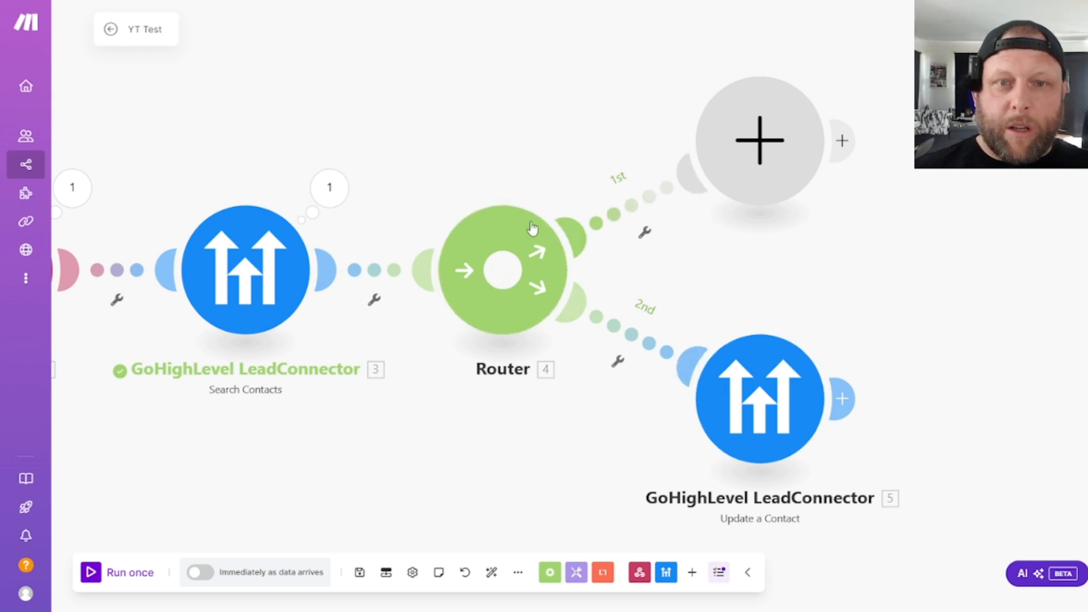
click(758, 147)
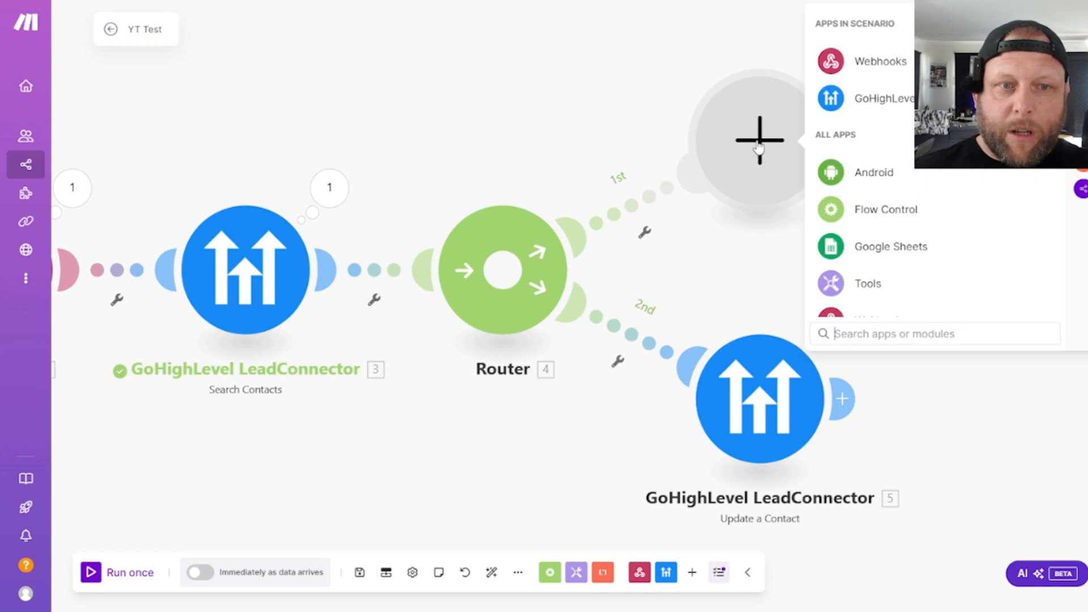
click(864, 106)
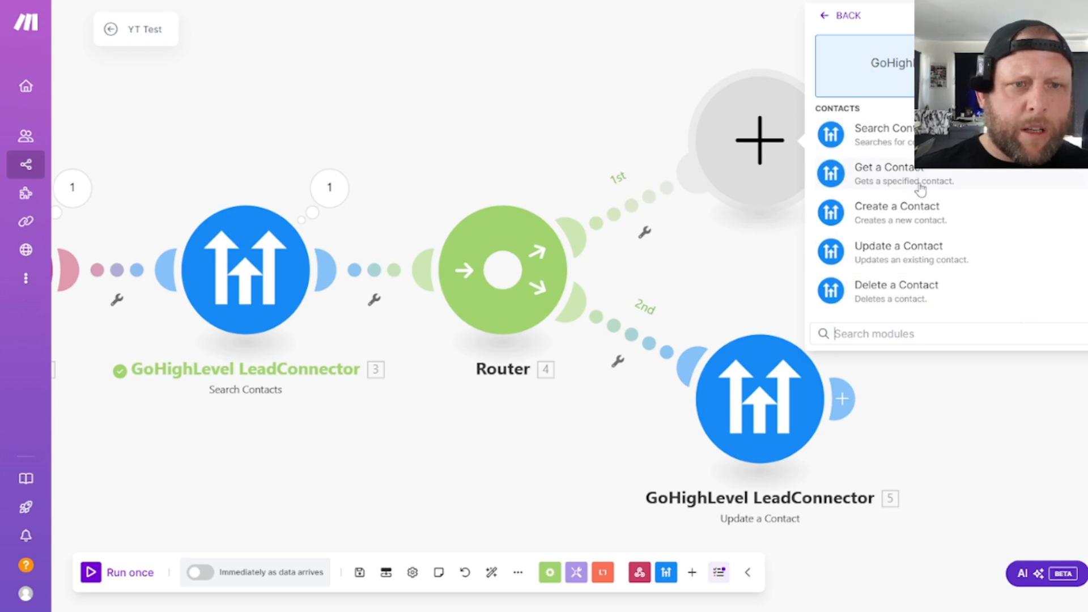
click(903, 218)
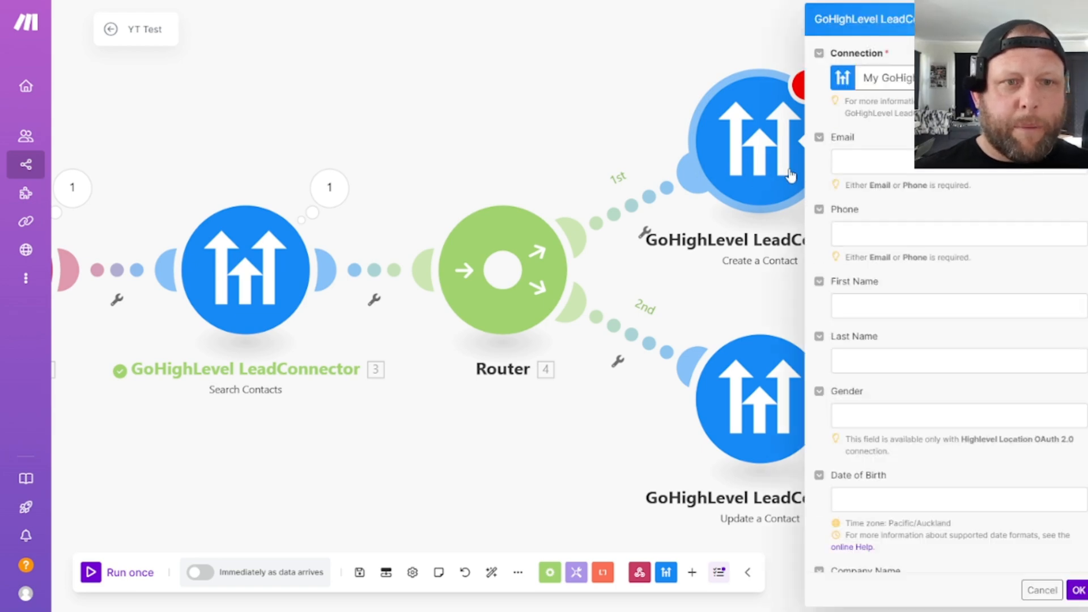
- Map the Create a Contact module's Email to the Email argument in the webhook's toolCalls function
click(903, 164)
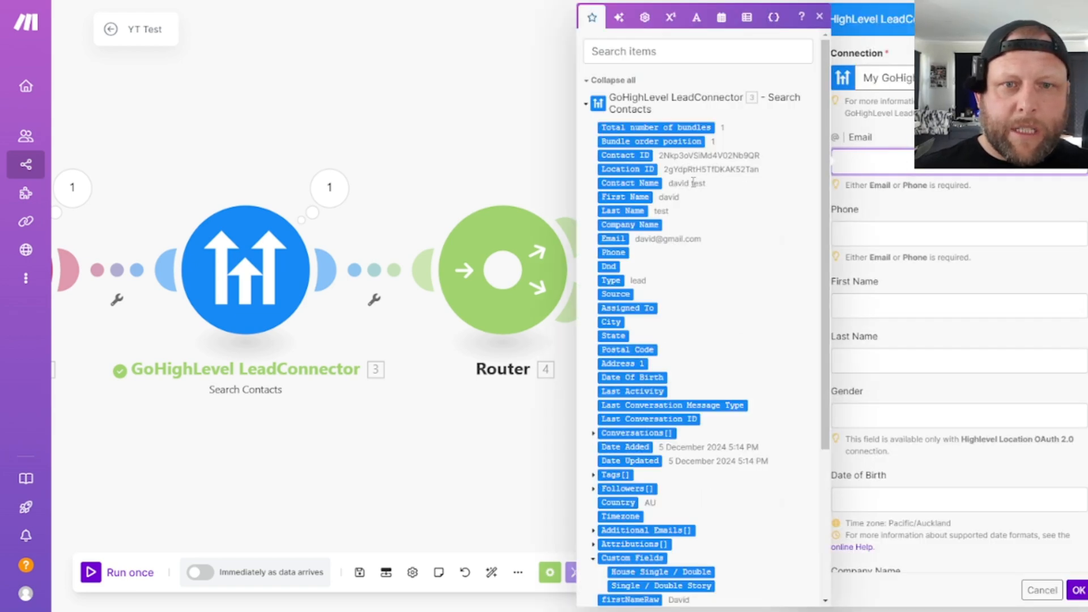
scroll(709, 232, down, 4)
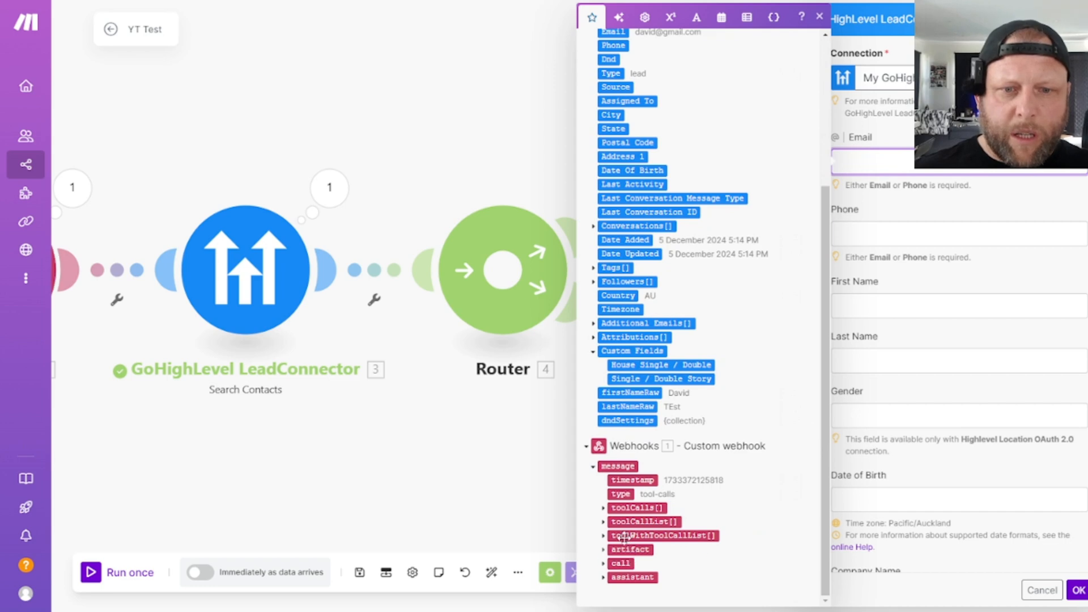
click(603, 509)
click(613, 551)
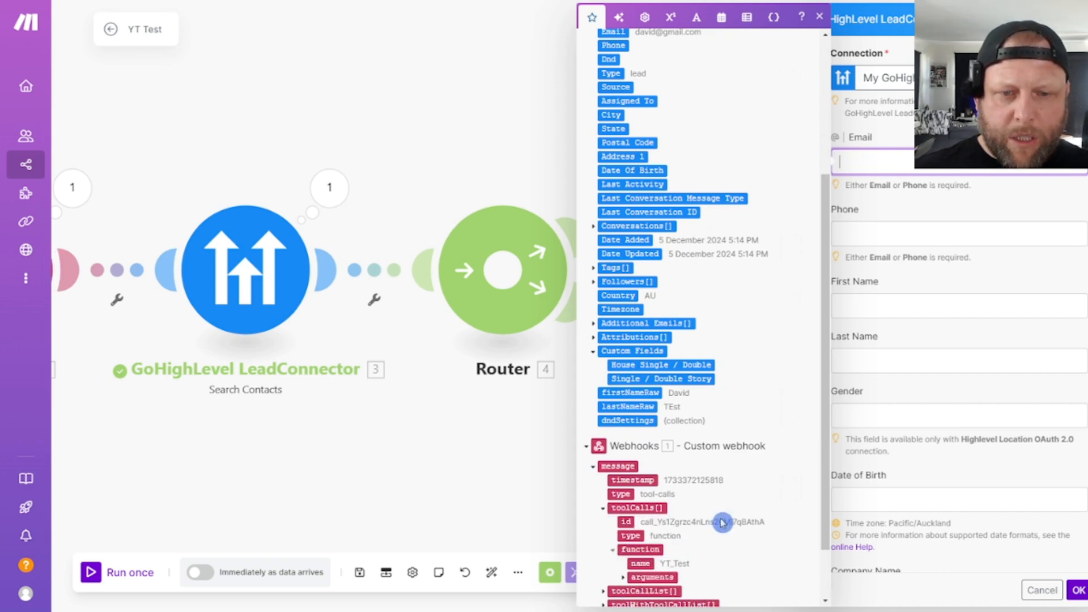
scroll(746, 484, down, 1)
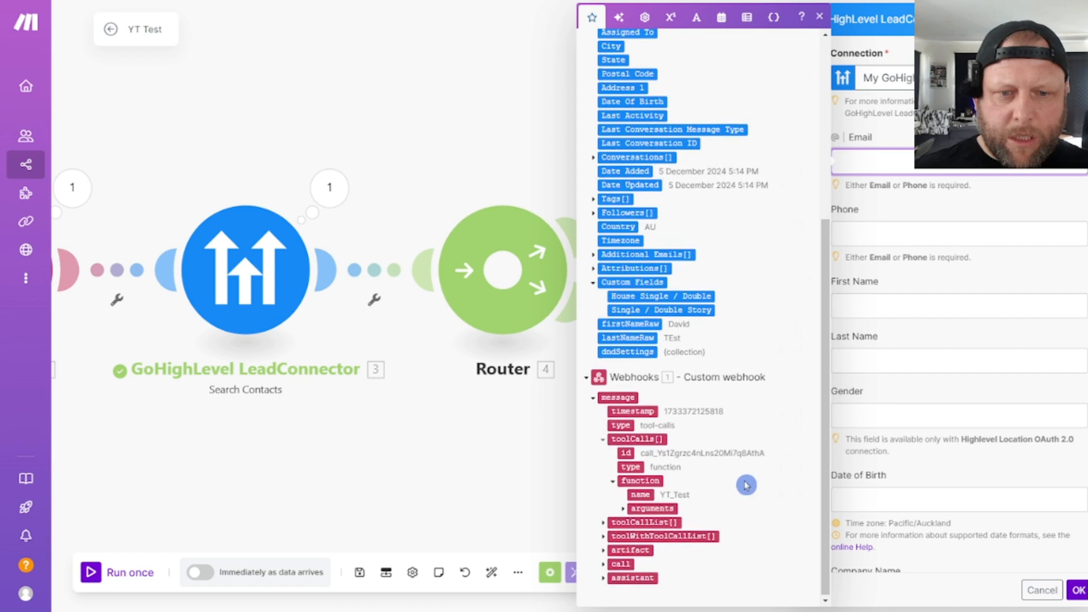
click(623, 509)
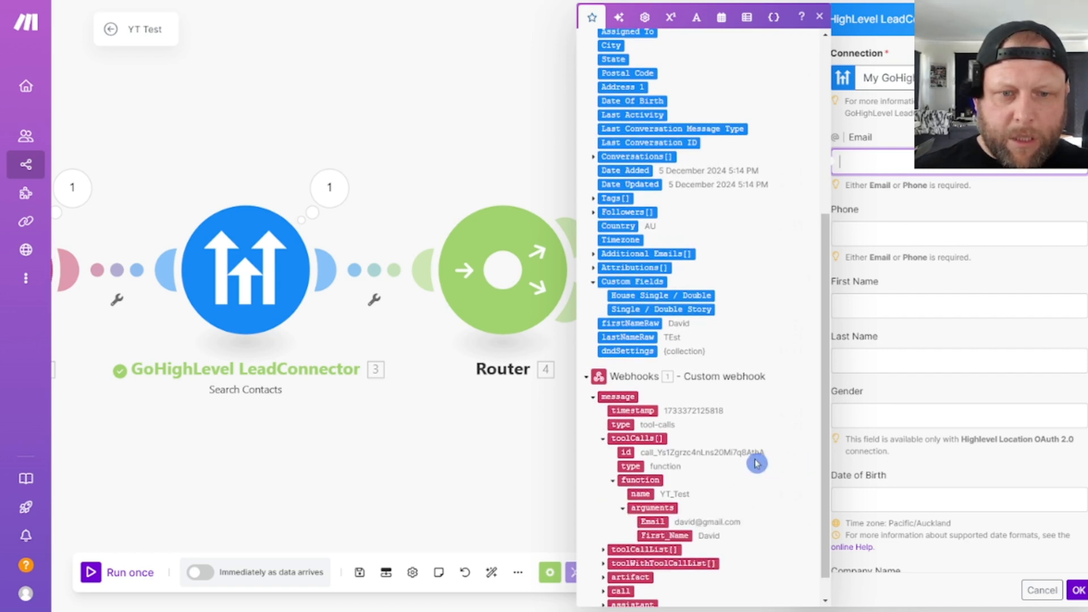
scroll(754, 461, down, 1)
drag(656, 495, 873, 170)
- Map the Create a Contact module's First Name to the webhook's toolCalls First_Name argument
click(893, 320)
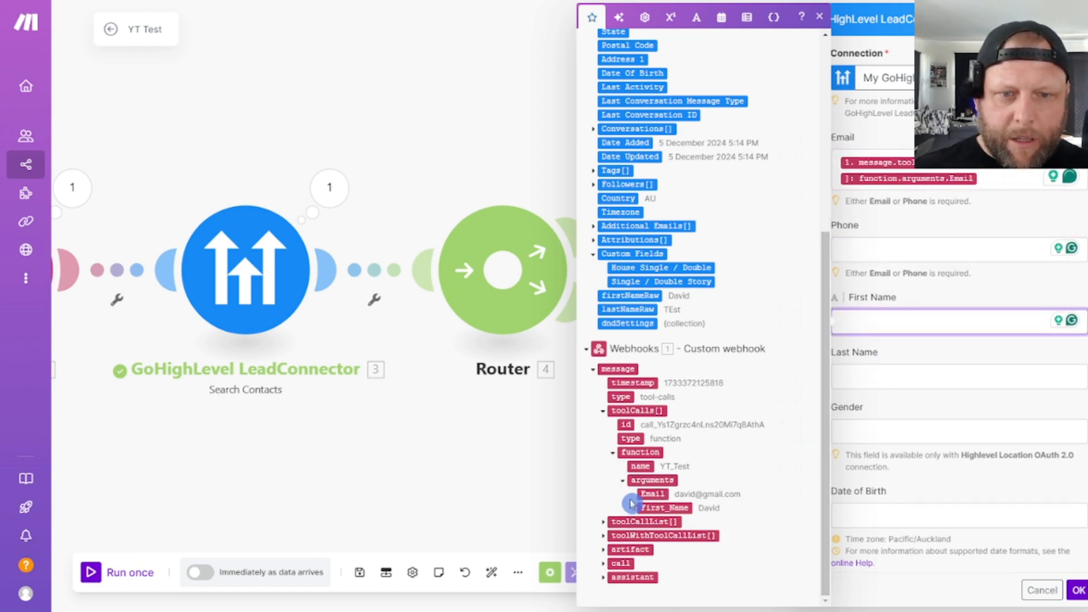
drag(678, 508, 881, 326)
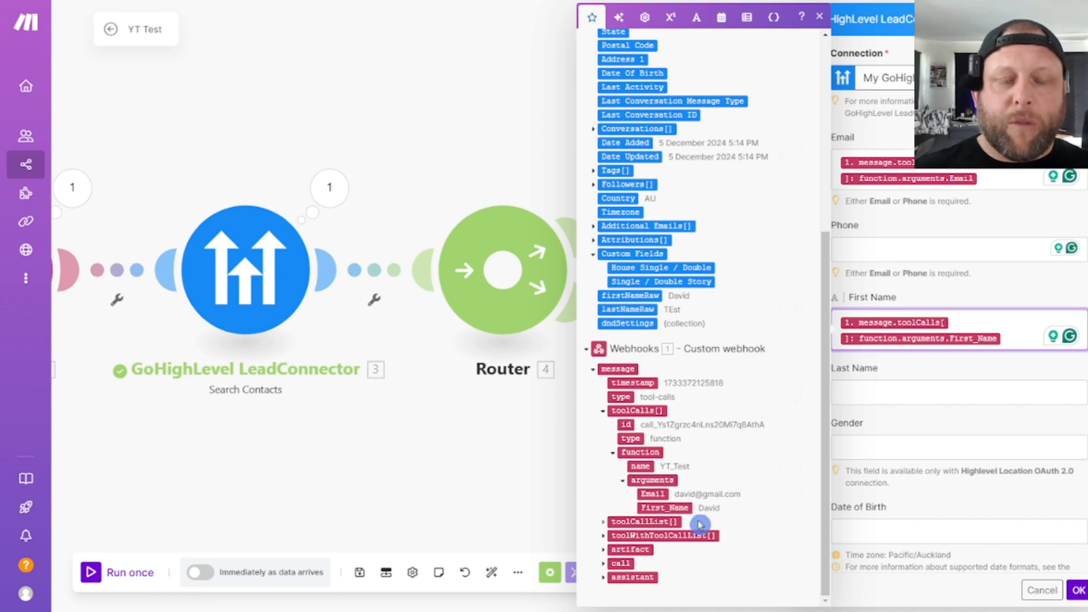
click(923, 376)
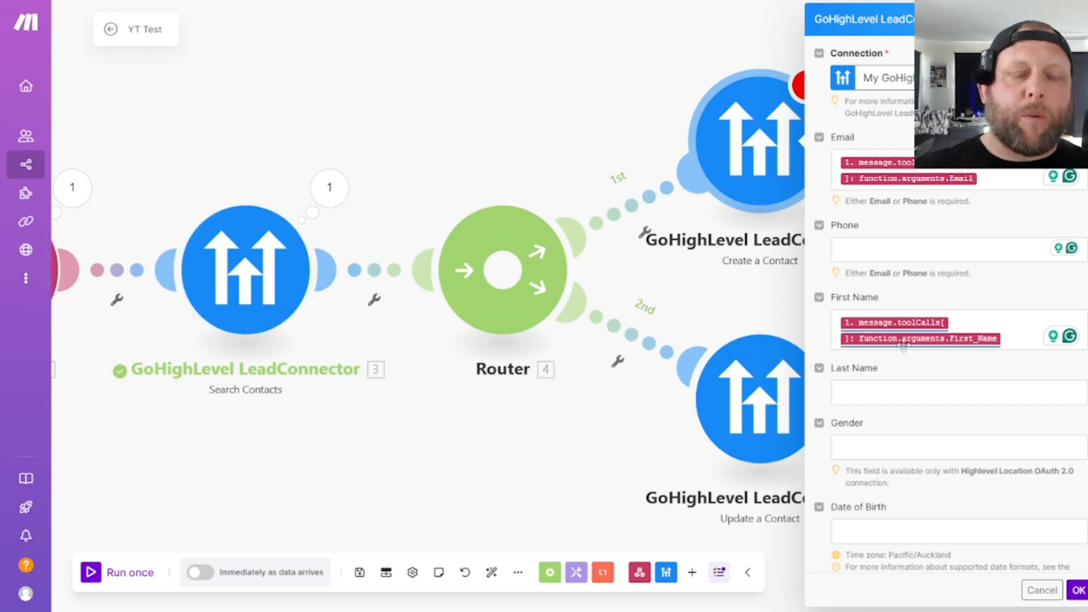
- Select the ytcall tag in the Create a Contact module and confirm its settings
scroll(895, 337, down, 8)
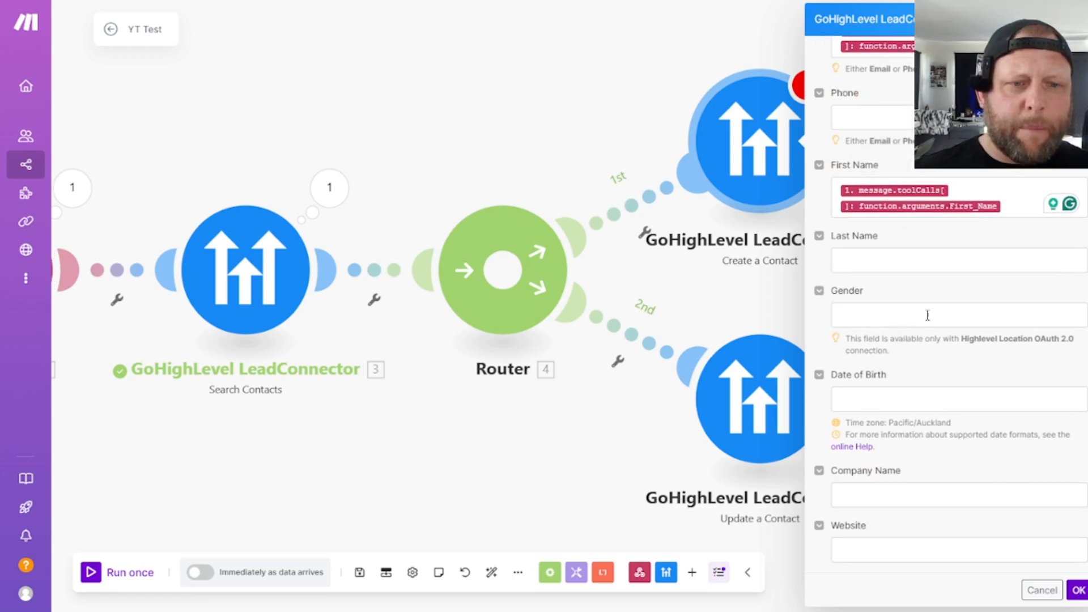
scroll(916, 359, down, 3)
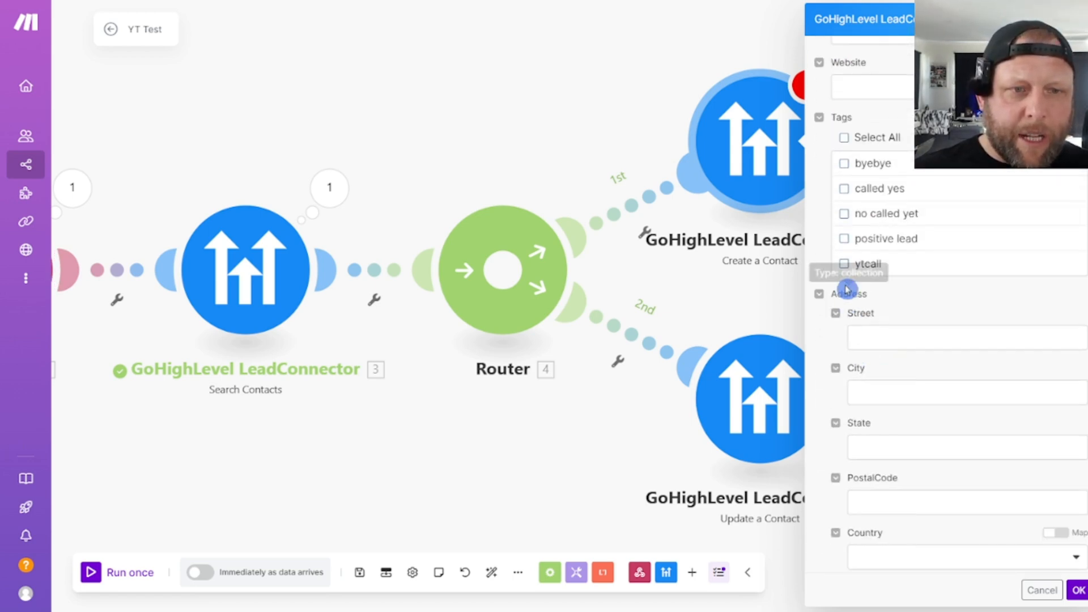
click(844, 264)
scroll(960, 440, down, 4)
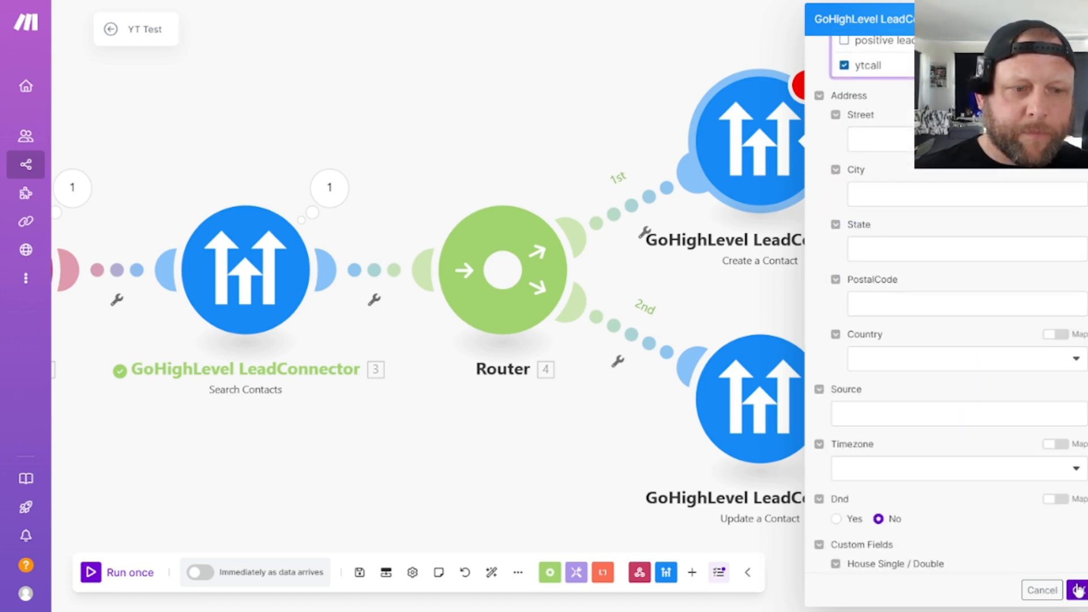
click(1079, 590)
- Space the Create a Contact and Update a Contact modules farther apart on the canvas
drag(790, 185, 792, 166)
drag(792, 419, 831, 439)
drag(770, 146, 813, 139)
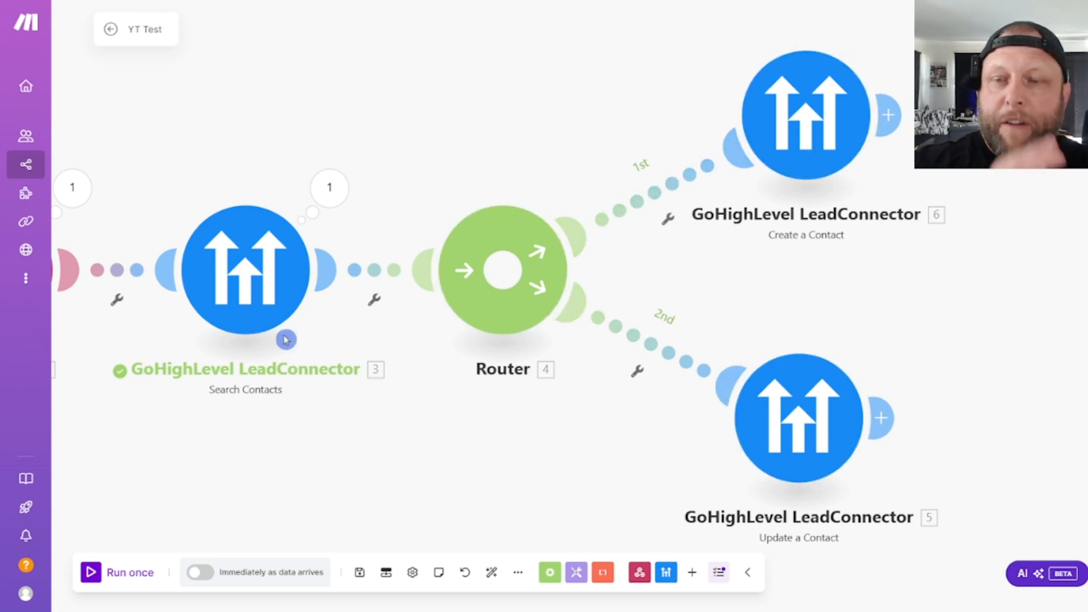
- Examine the Search Contacts module's output bundle, including the Contact ID, from the previous run
click(328, 191)
click(501, 195)
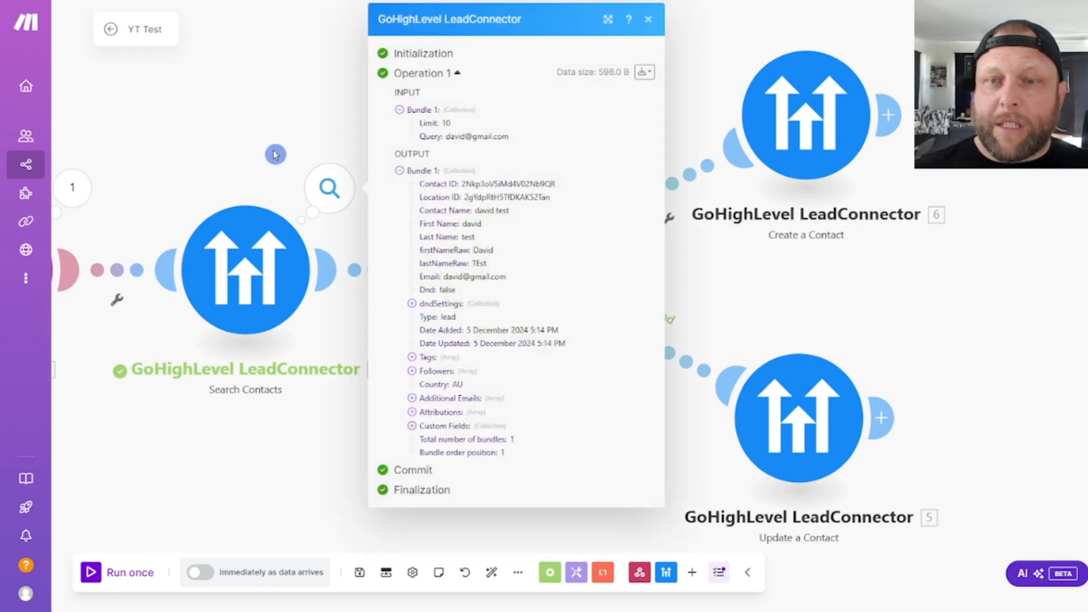
click(319, 156)
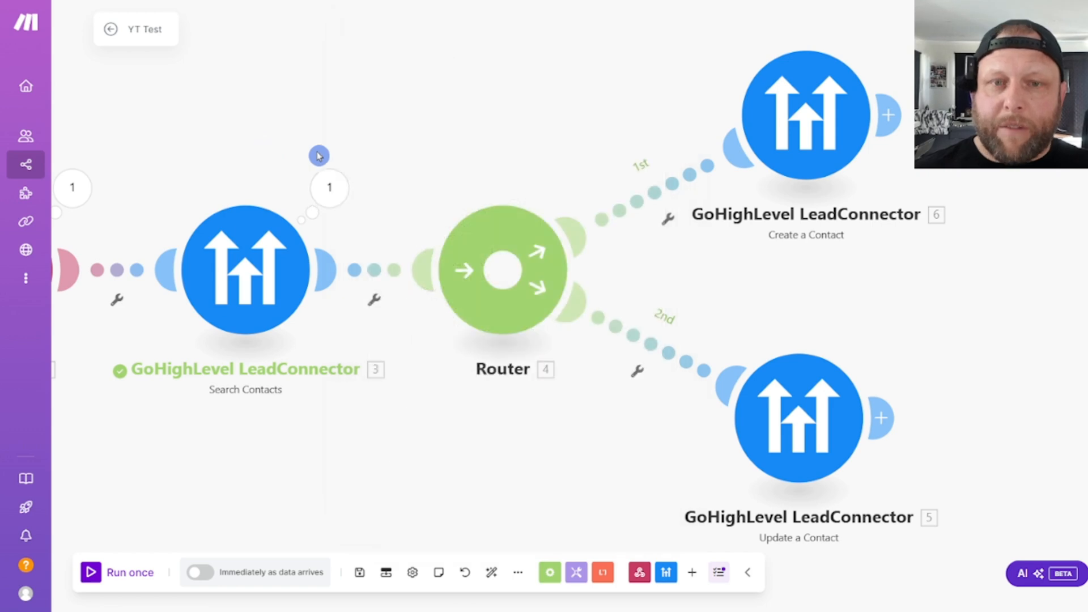
- Start a filter on the router's 1st route and label it "Doesnt have a contact ID"
click(654, 196)
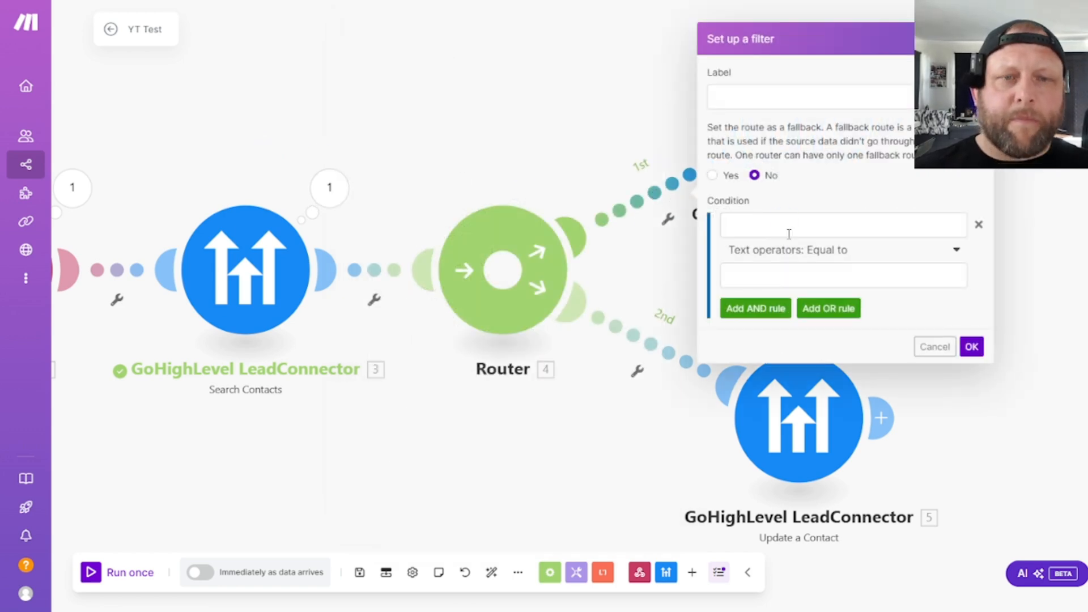
click(762, 95)
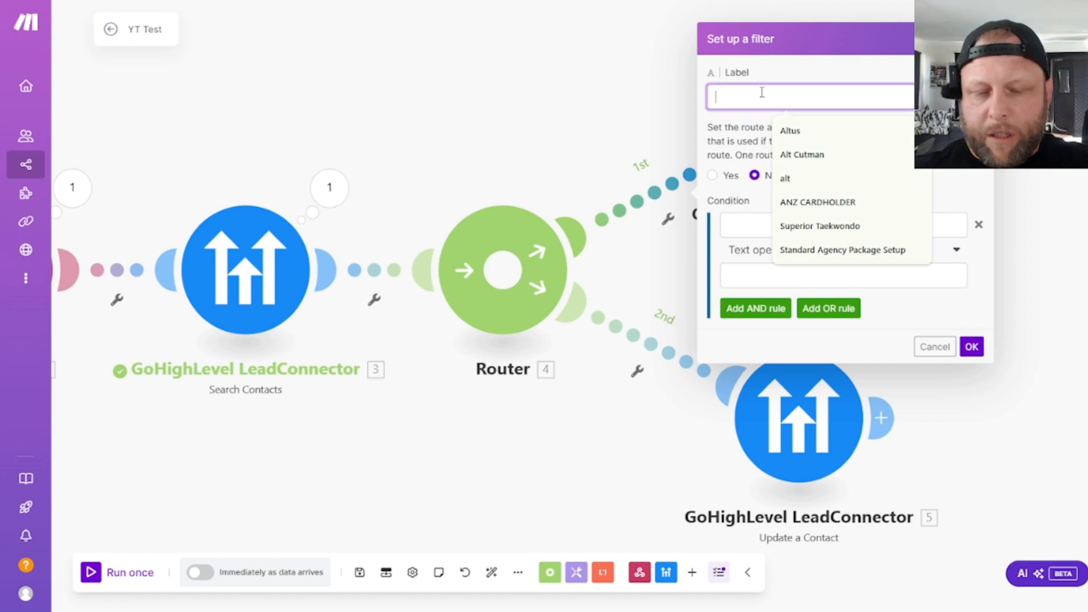
text(Doesnt have a contact ID)
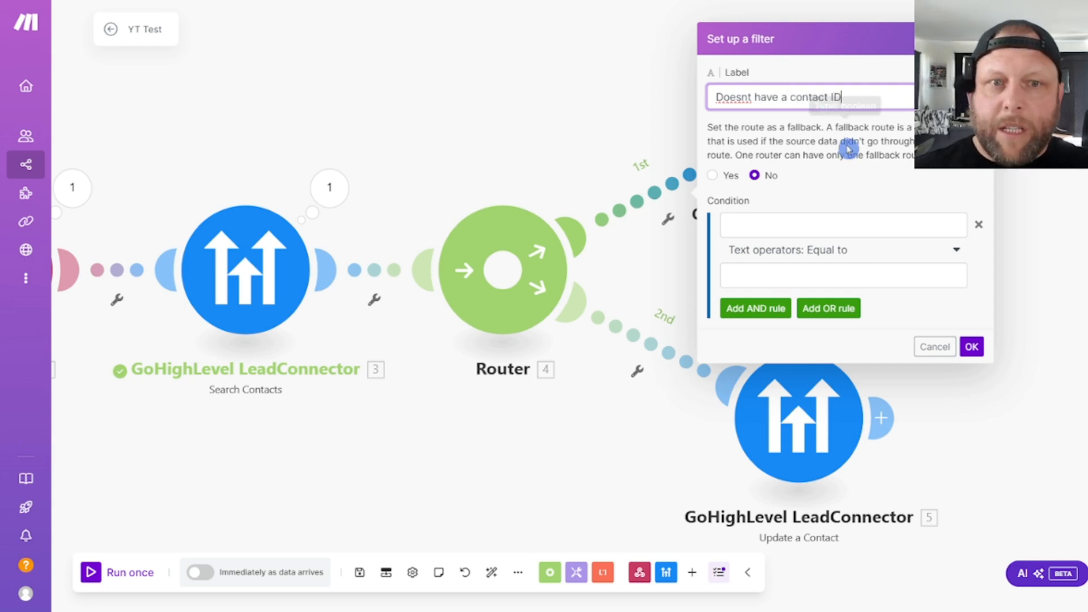
- Set the 1st route's filter condition to Search Contacts' Contact ID with the Does not exist operator and confirm the filter
click(902, 222)
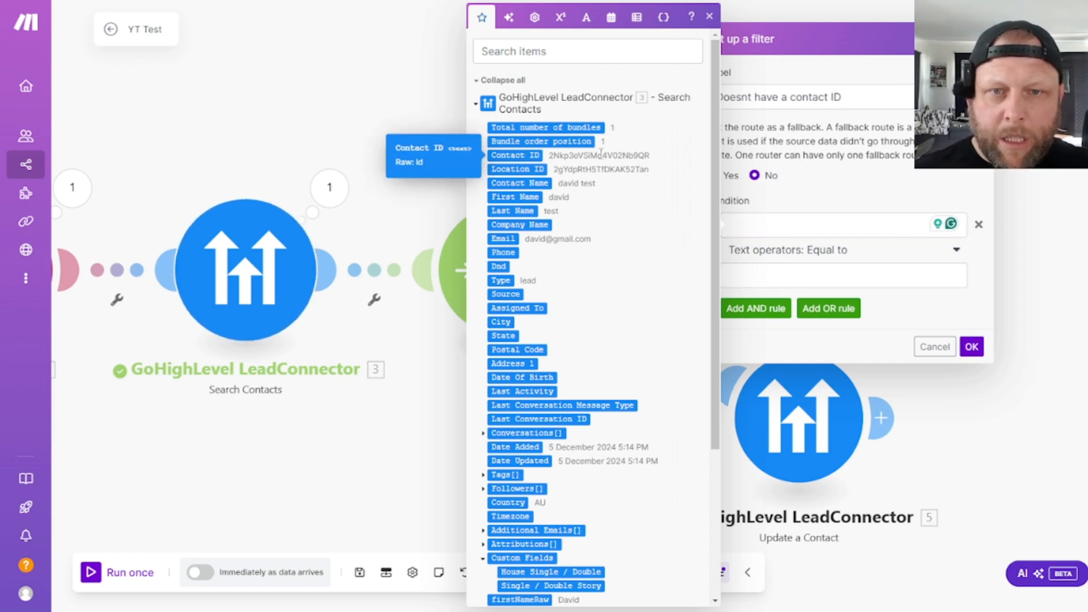
click(602, 153)
click(853, 252)
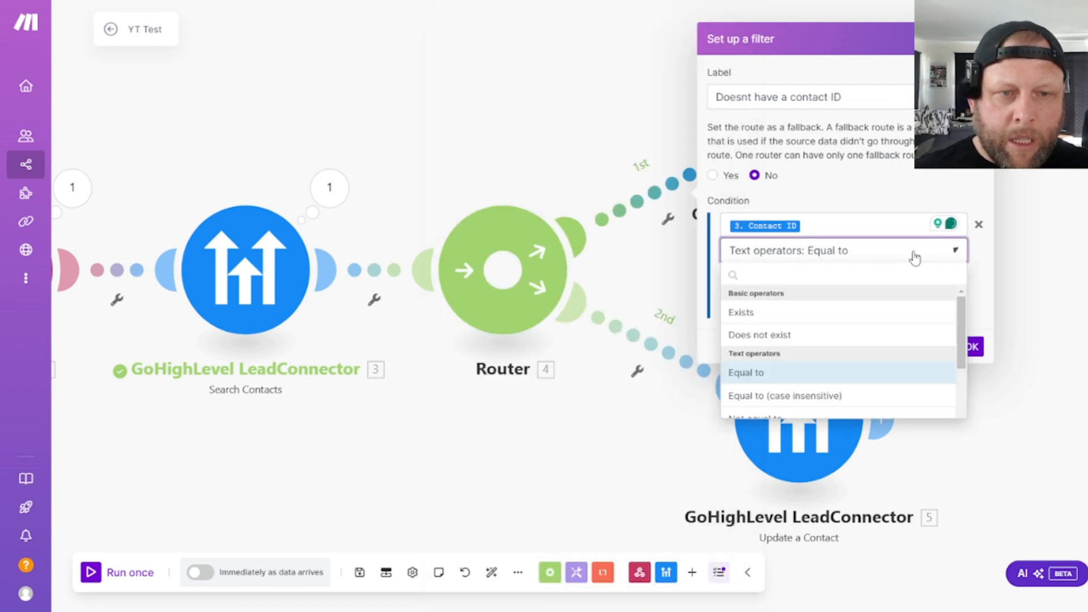
click(760, 335)
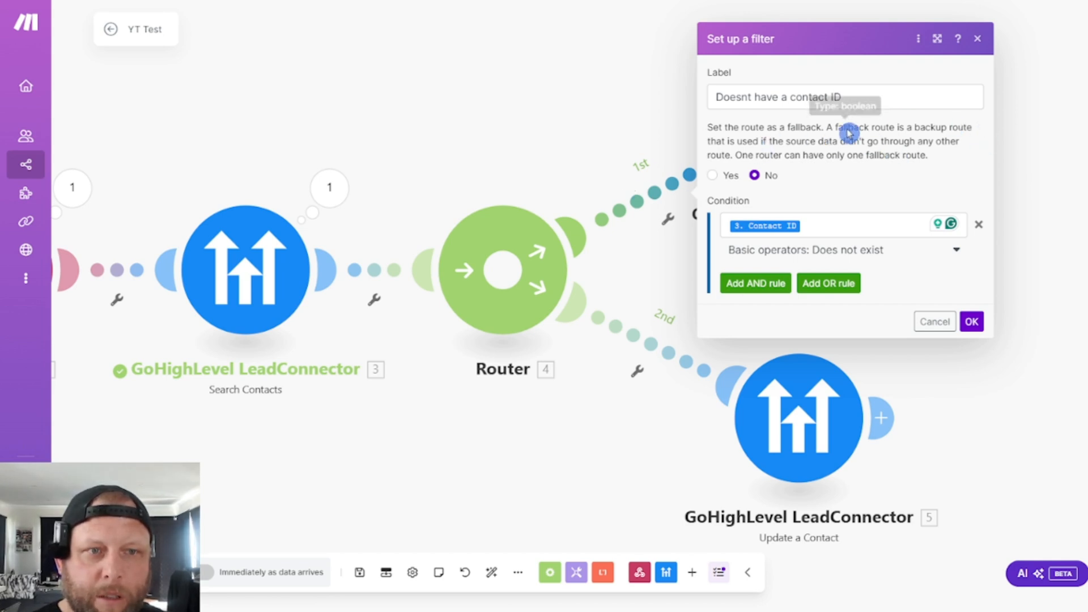
drag(719, 99, 862, 109)
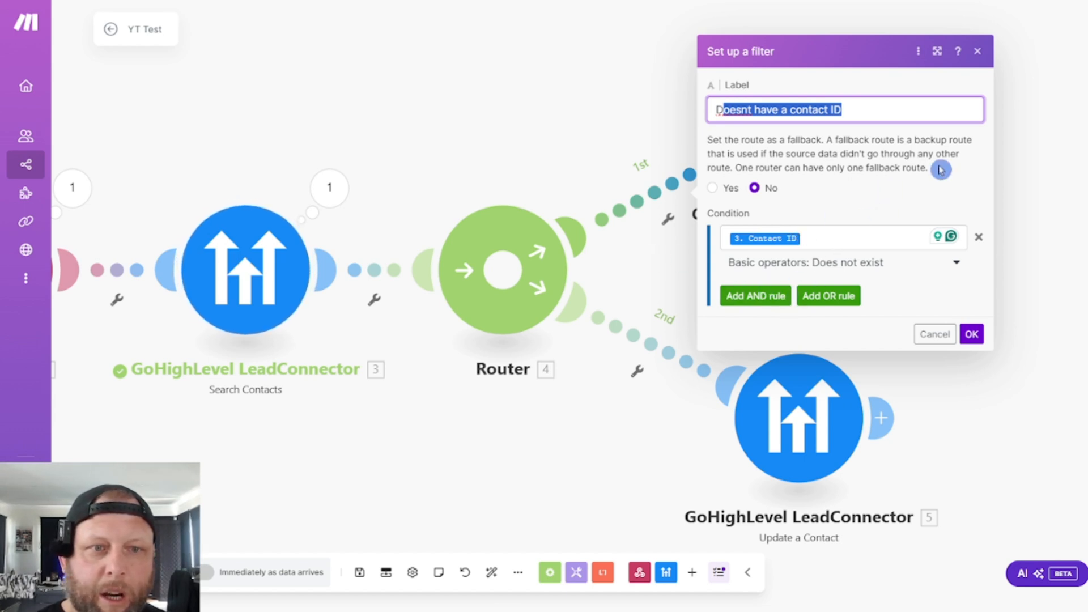
click(918, 205)
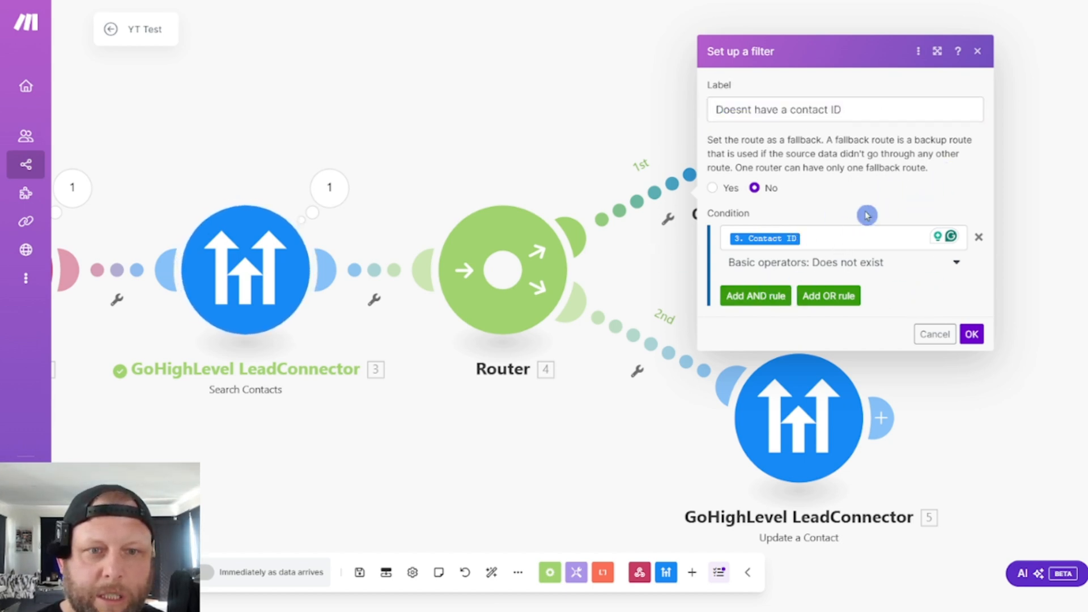
click(971, 334)
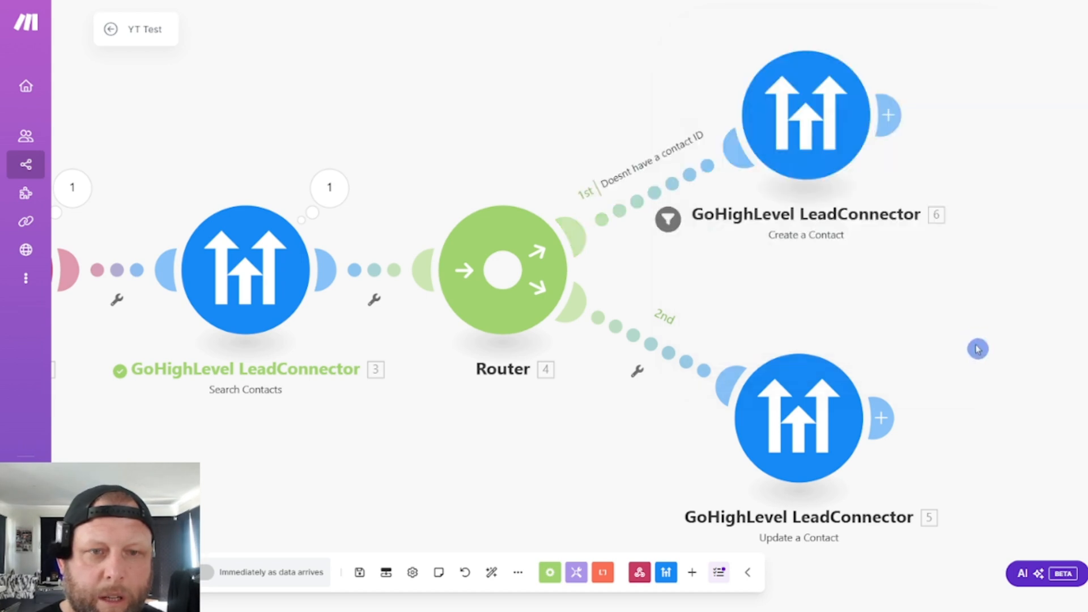
- Start a filter on the router's 2nd route and label it "Contact ID Doest"
click(650, 341)
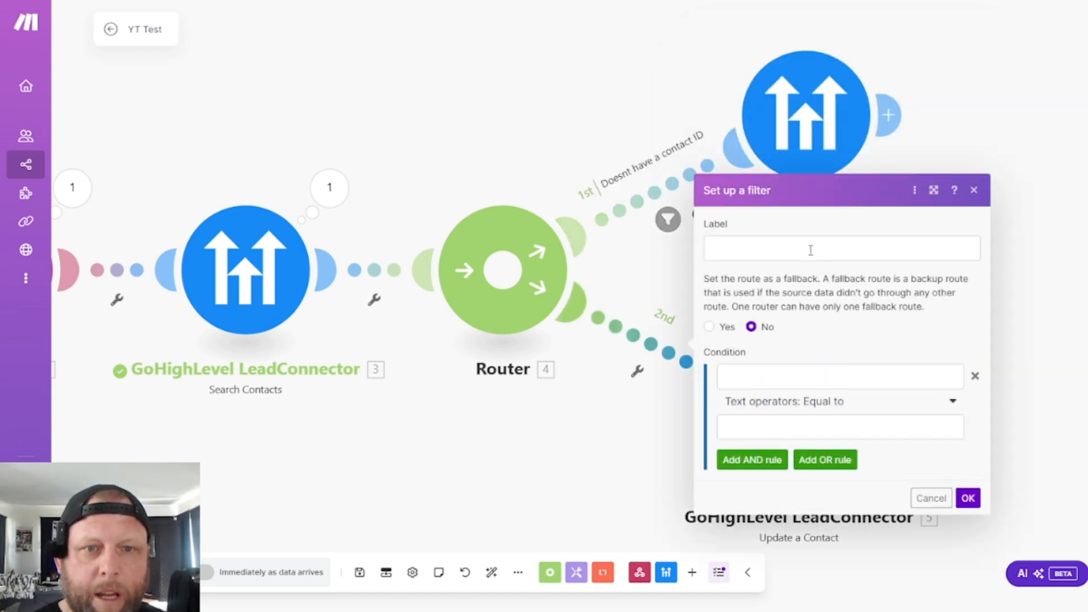
click(830, 249)
text(Contac)
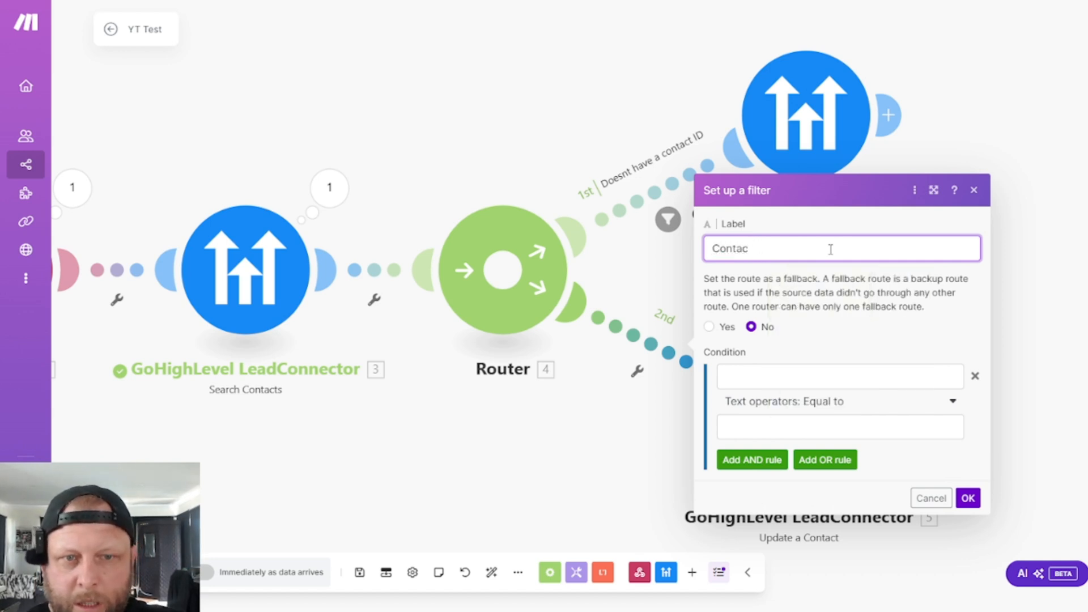
text(vt t ID Doest)
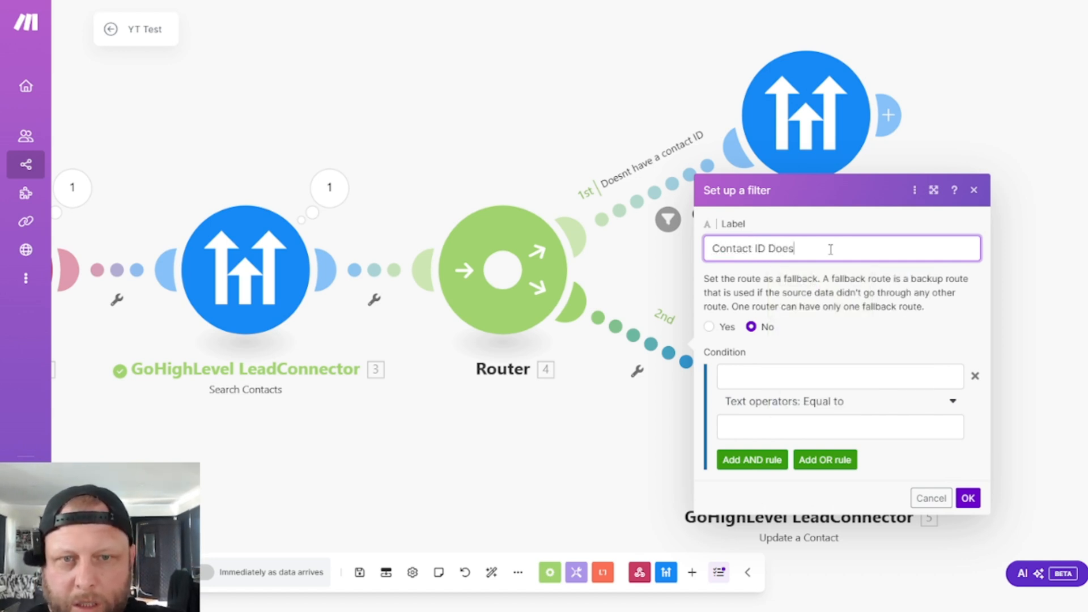
- Set the 2nd route's filter condition to Search Contacts' Contact ID with the Exists operator, confirm the filter and save the scenario
click(869, 377)
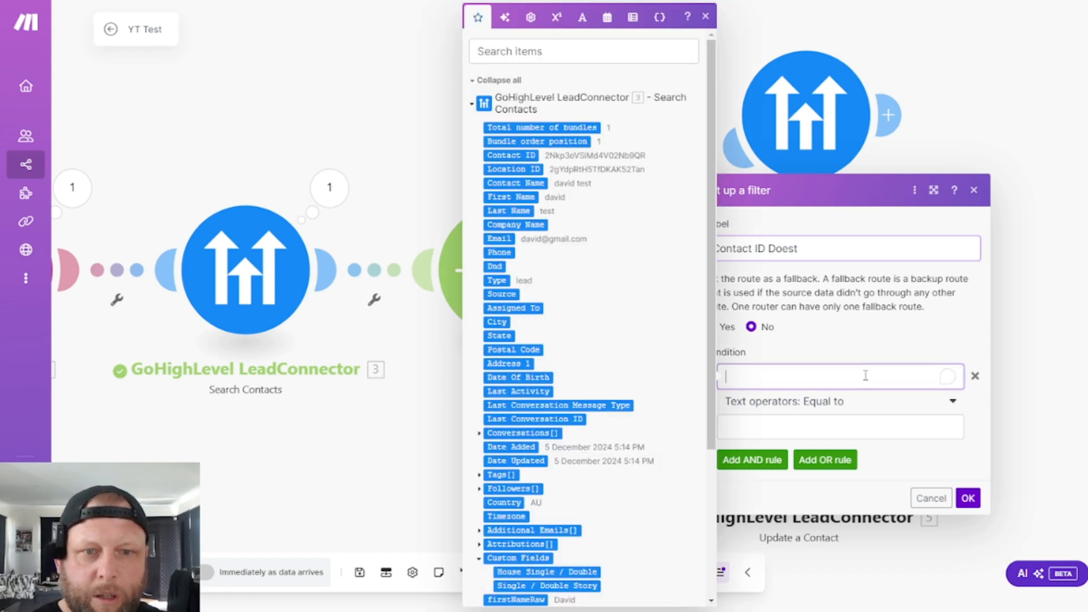
click(508, 155)
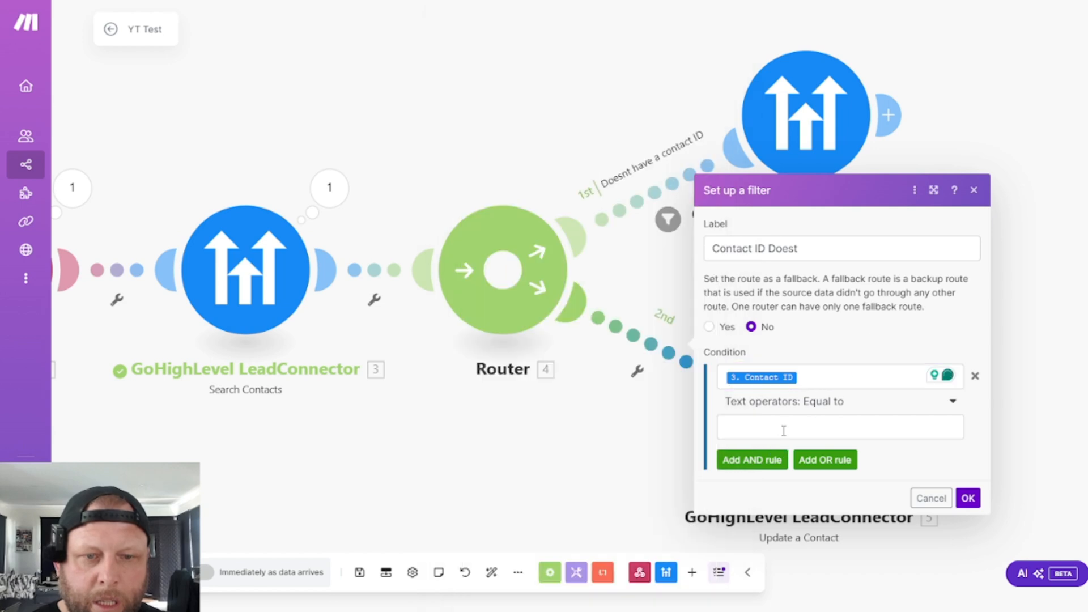
click(784, 431)
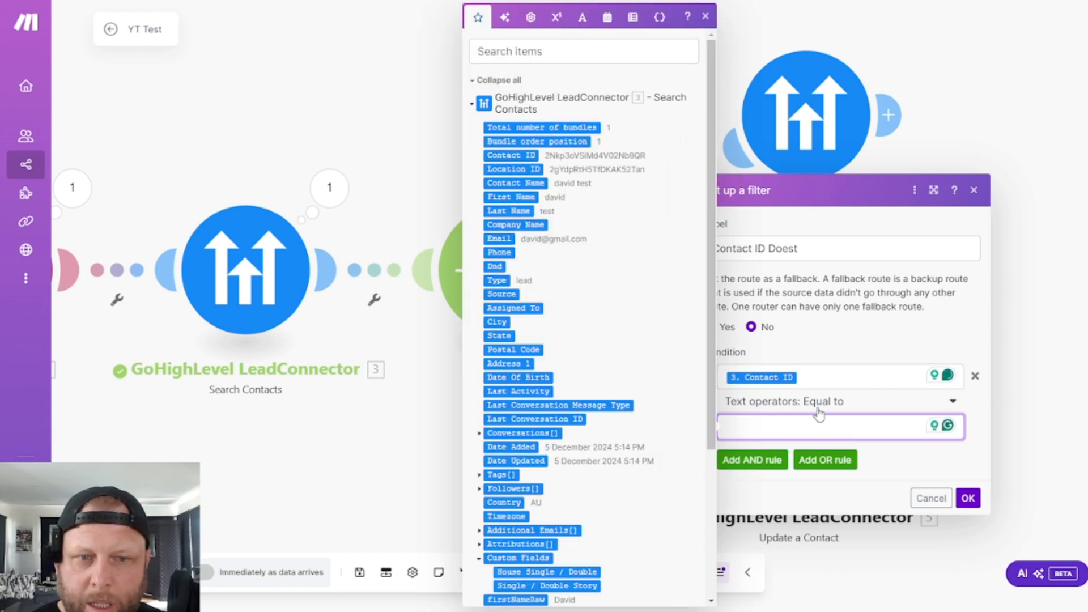
click(838, 403)
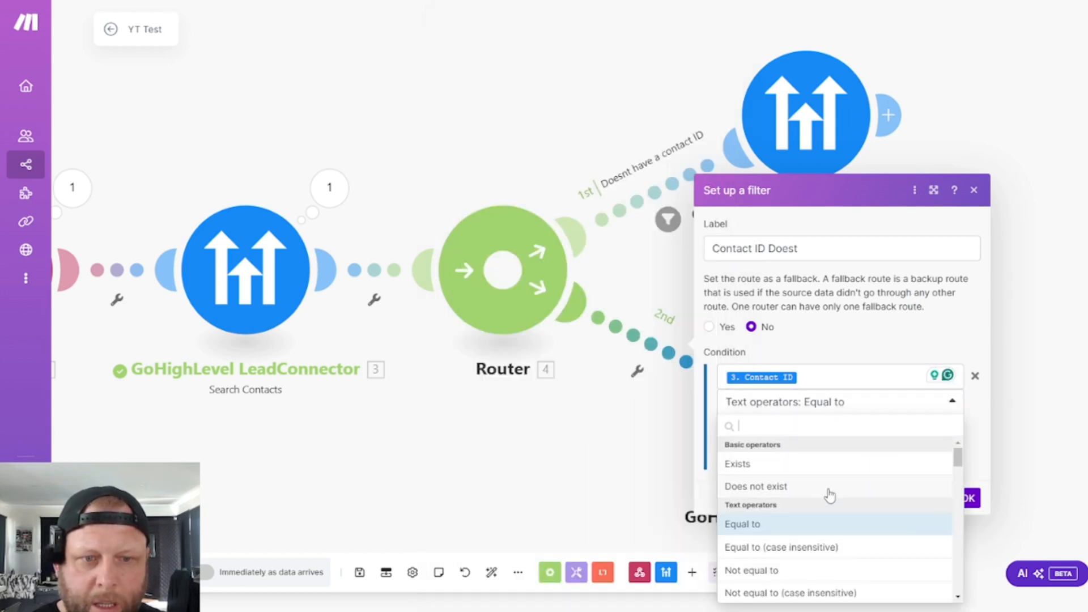
click(770, 468)
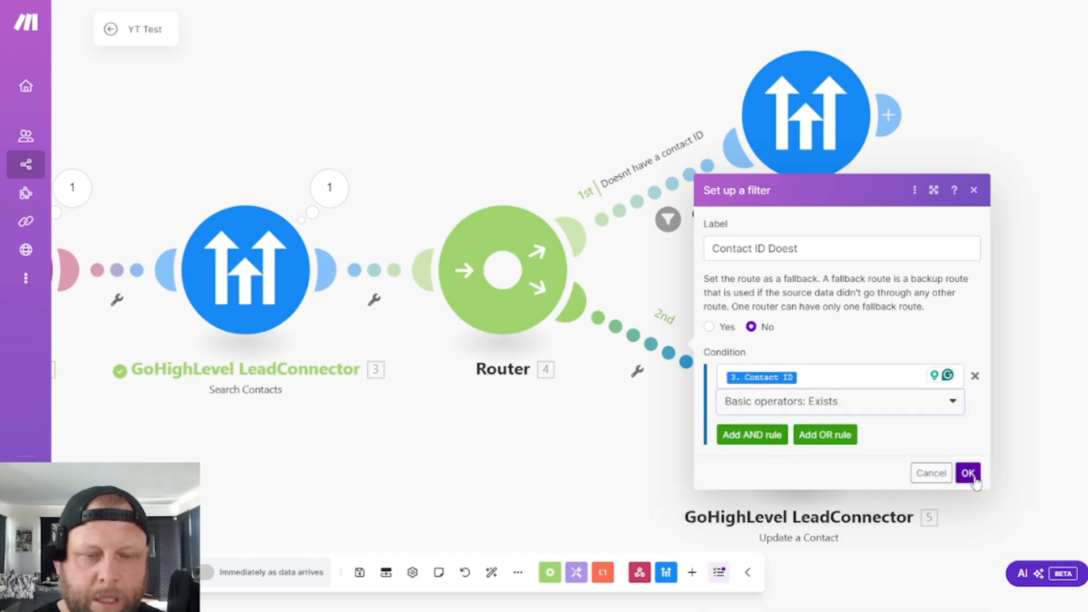
click(968, 471)
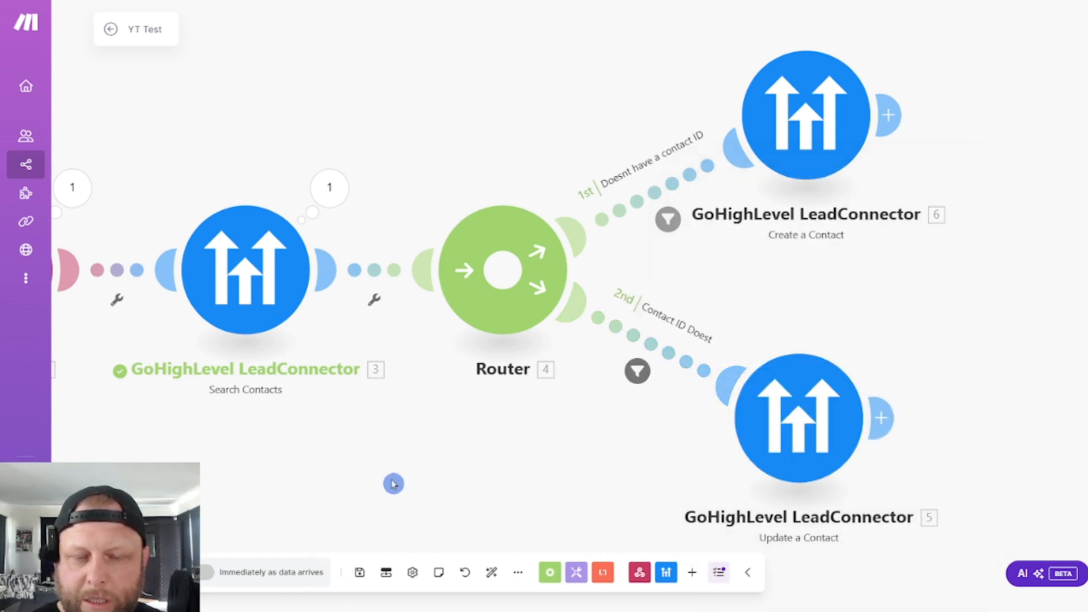
click(359, 572)
- Nudge the Update a Contact module slightly away from the router, run the scenario once and save it
drag(335, 469, 474, 427)
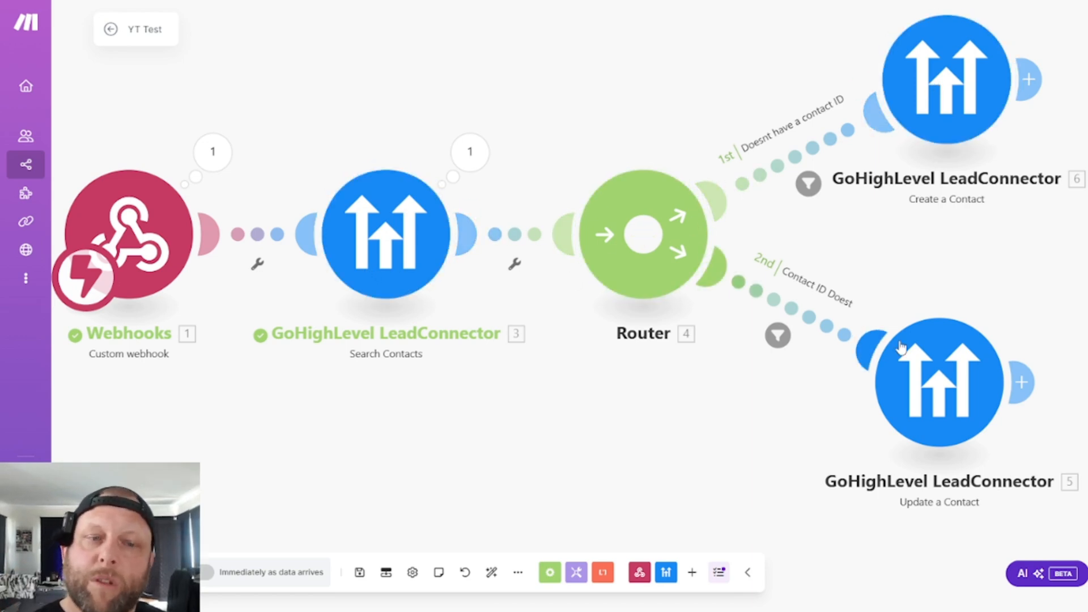
drag(942, 377, 956, 383)
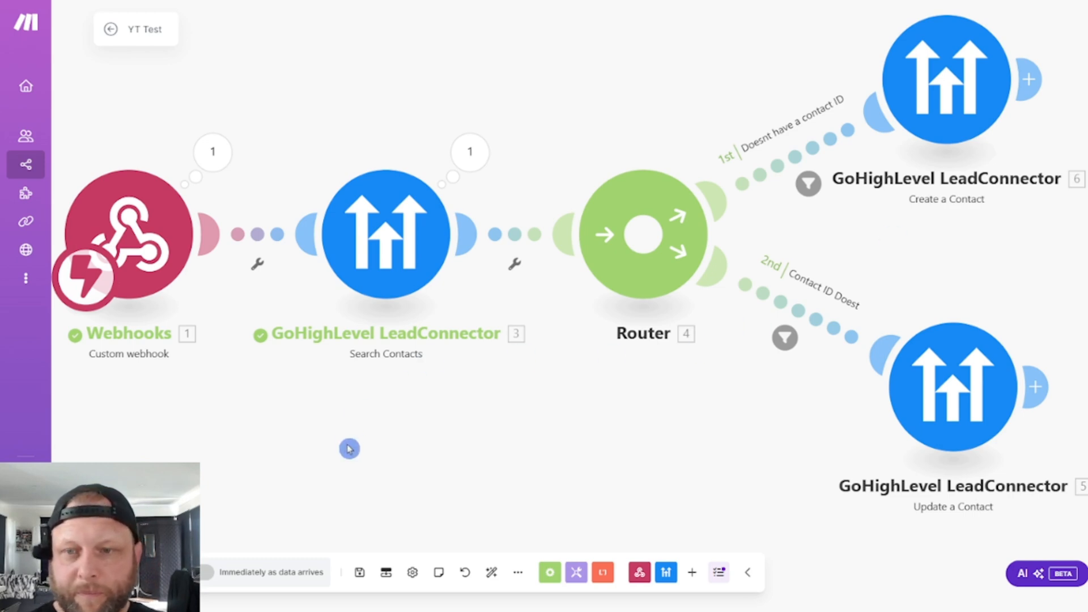
drag(356, 62, 386, 79)
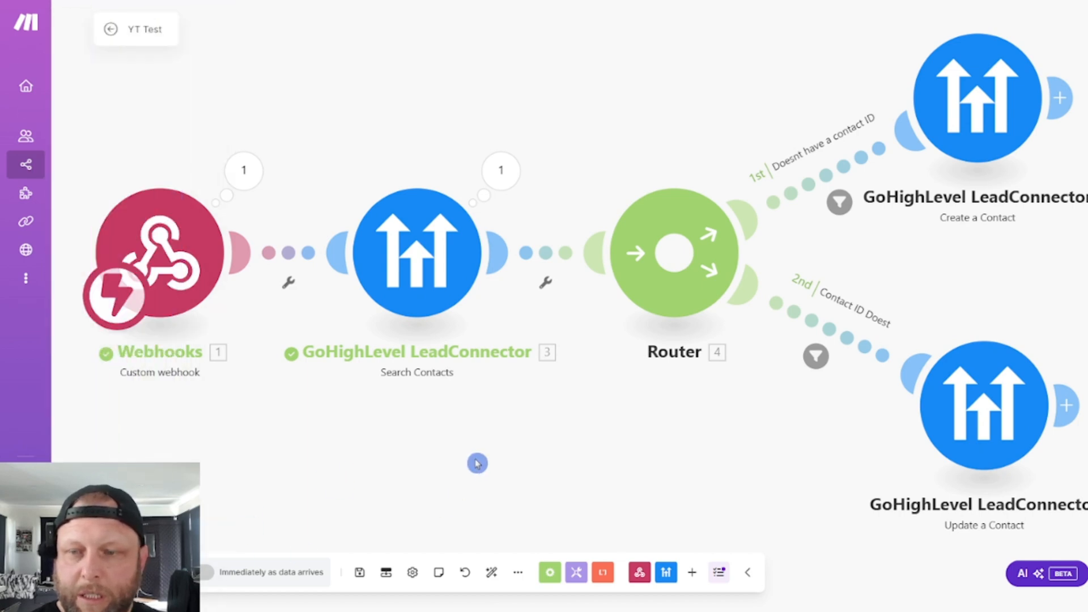
click(140, 573)
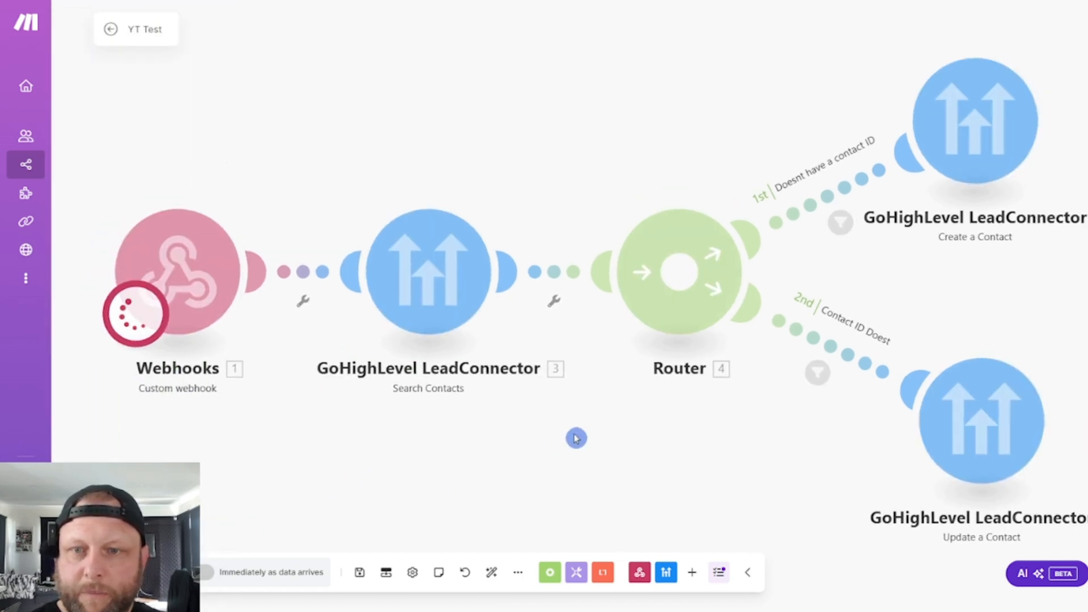
click(359, 572)
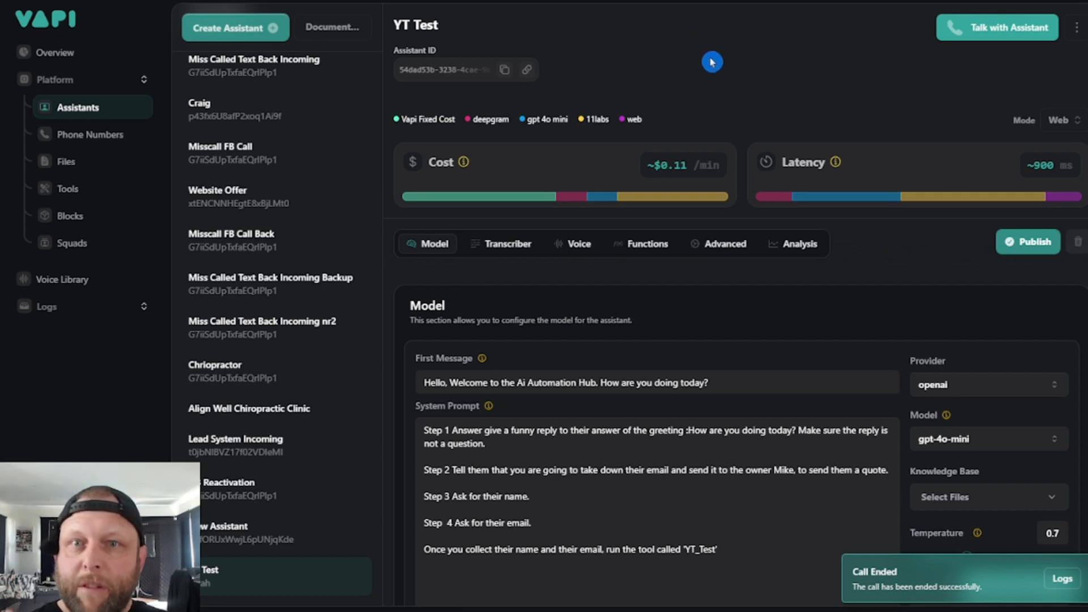
- Hold a test call with the YT Test assistant in Vapi, check the scenario run in Make, and end the call
click(983, 36)
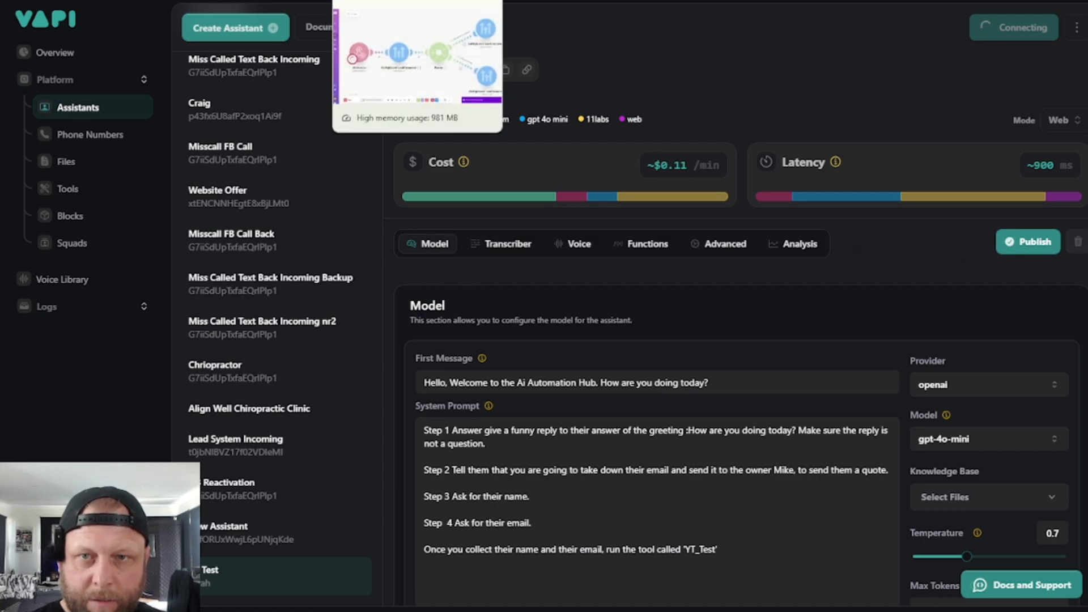
click(381, 1)
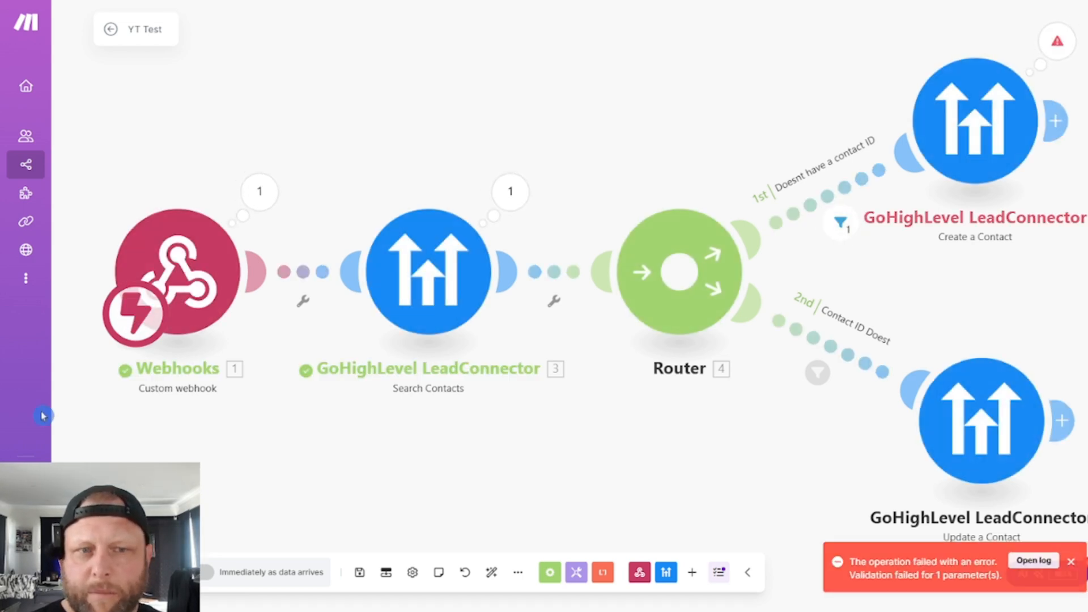
click(519, 1)
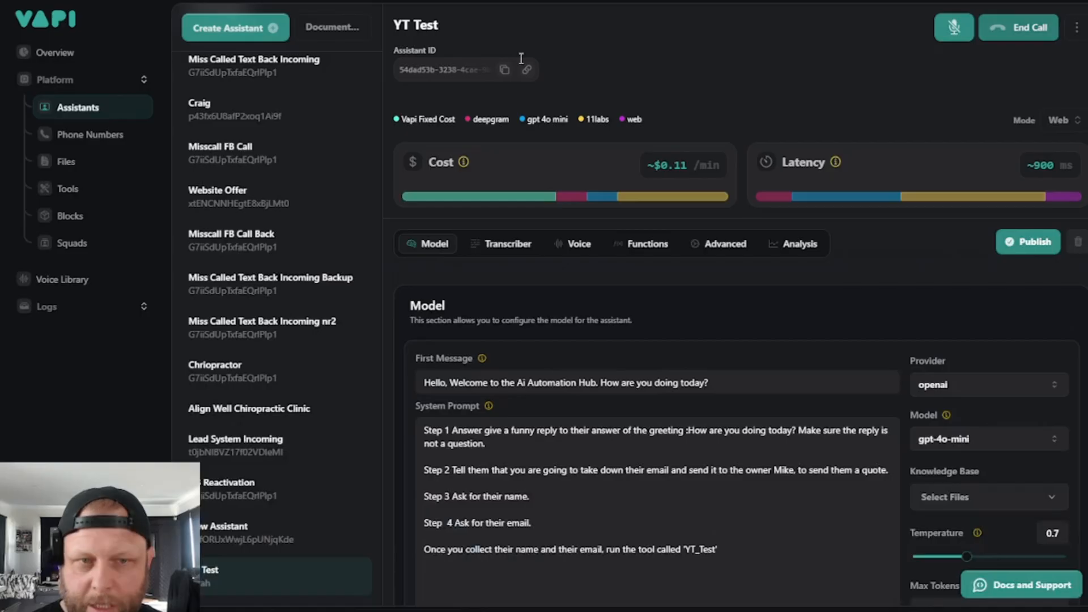
click(1016, 29)
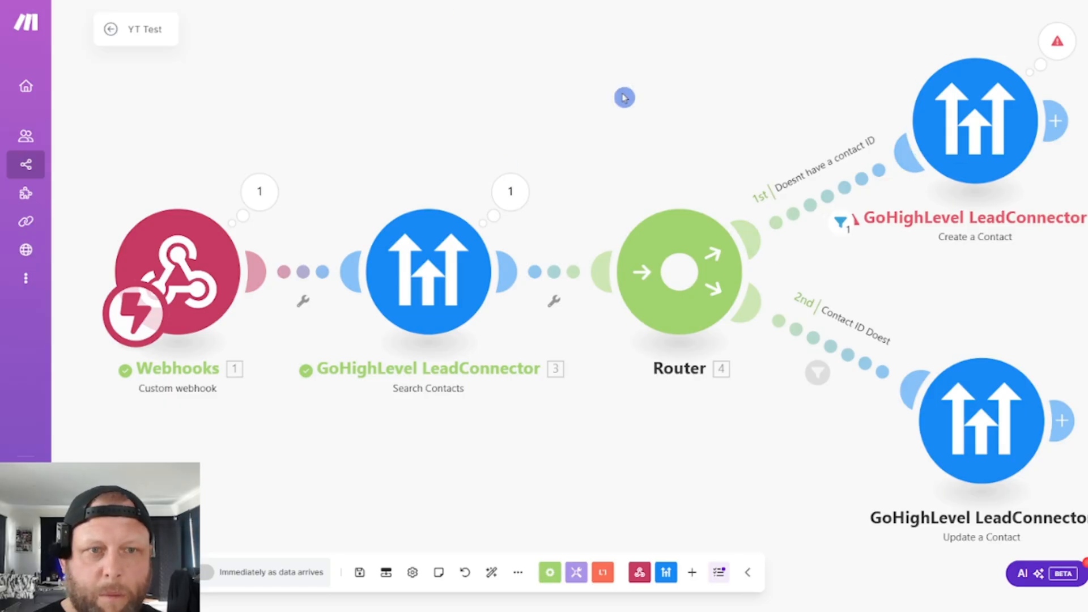
- In Make, examine the Create a Contact module's error details and the Search Contacts module's input and output bundles
drag(622, 97, 357, 185)
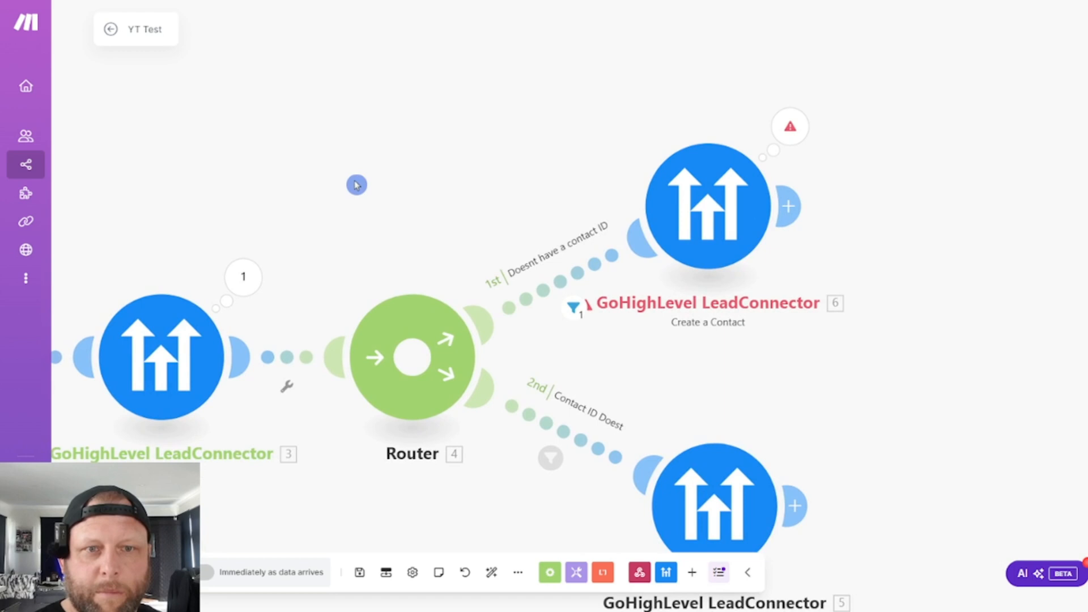
click(793, 136)
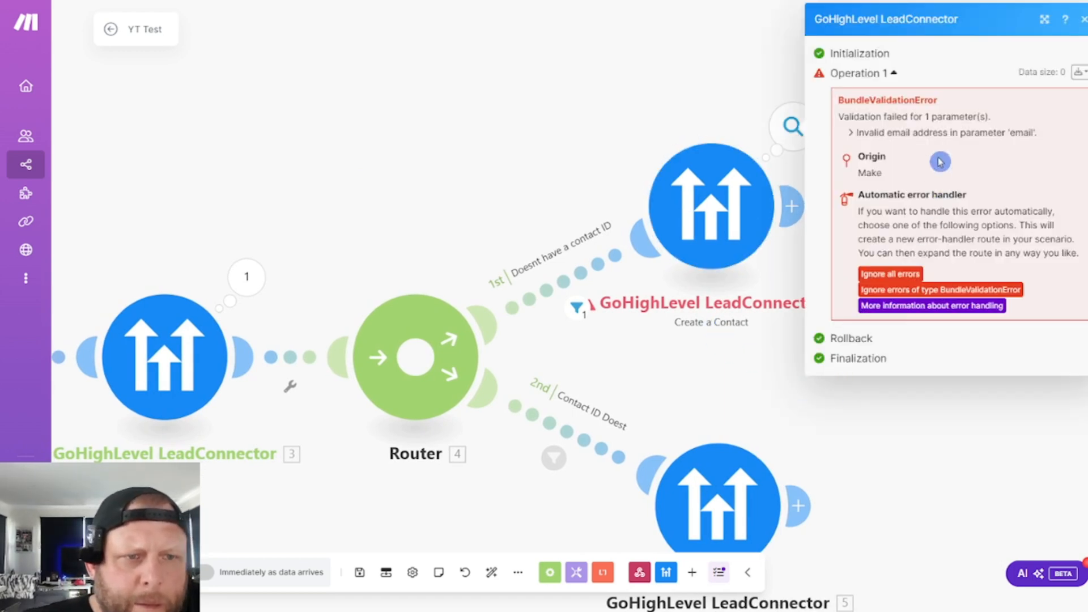
click(246, 276)
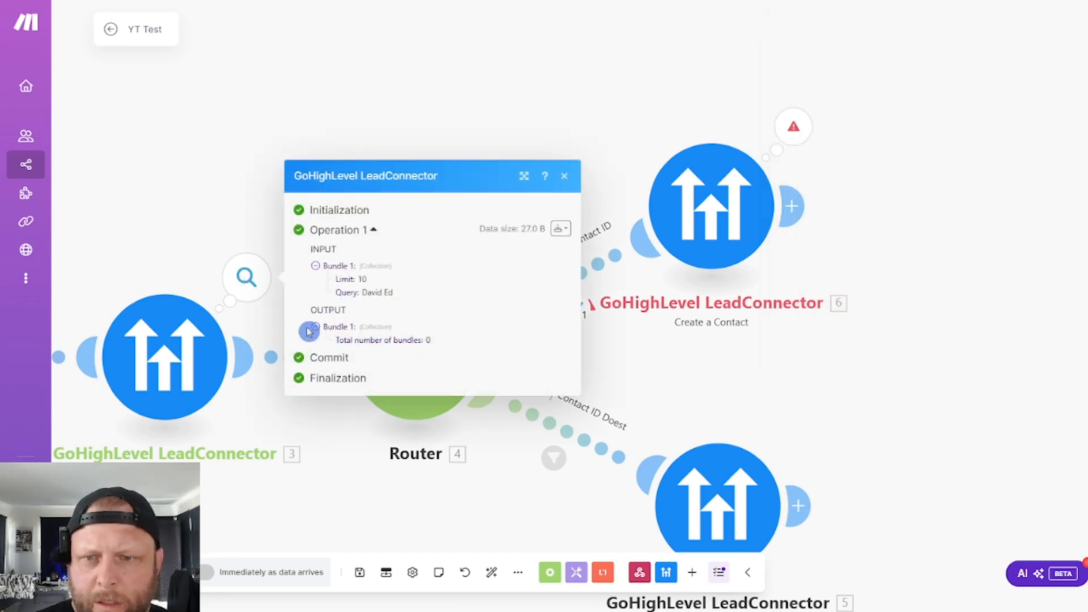
drag(209, 214, 739, 173)
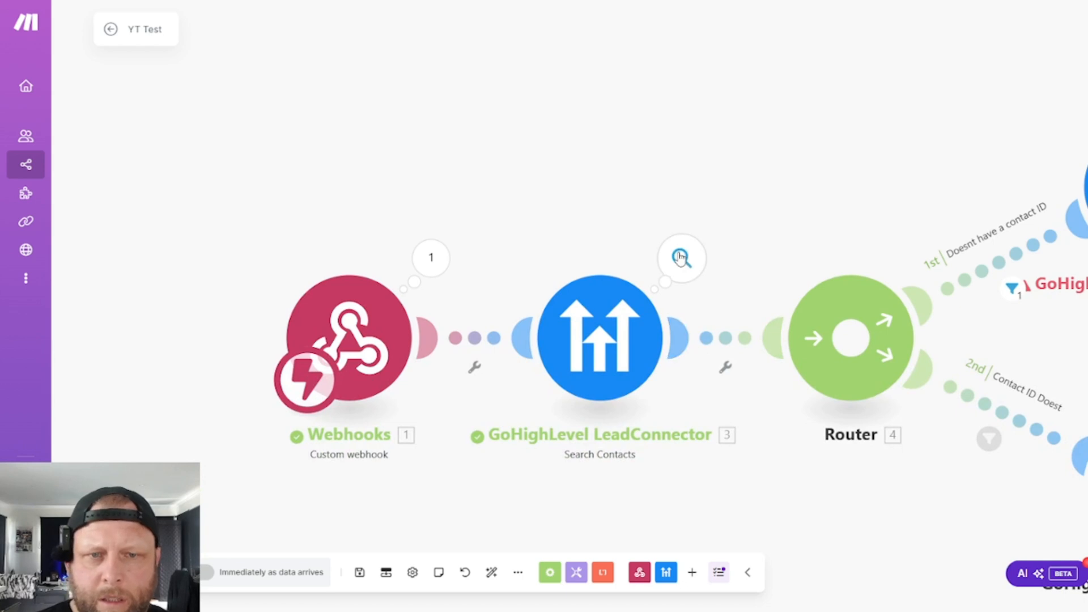
click(682, 258)
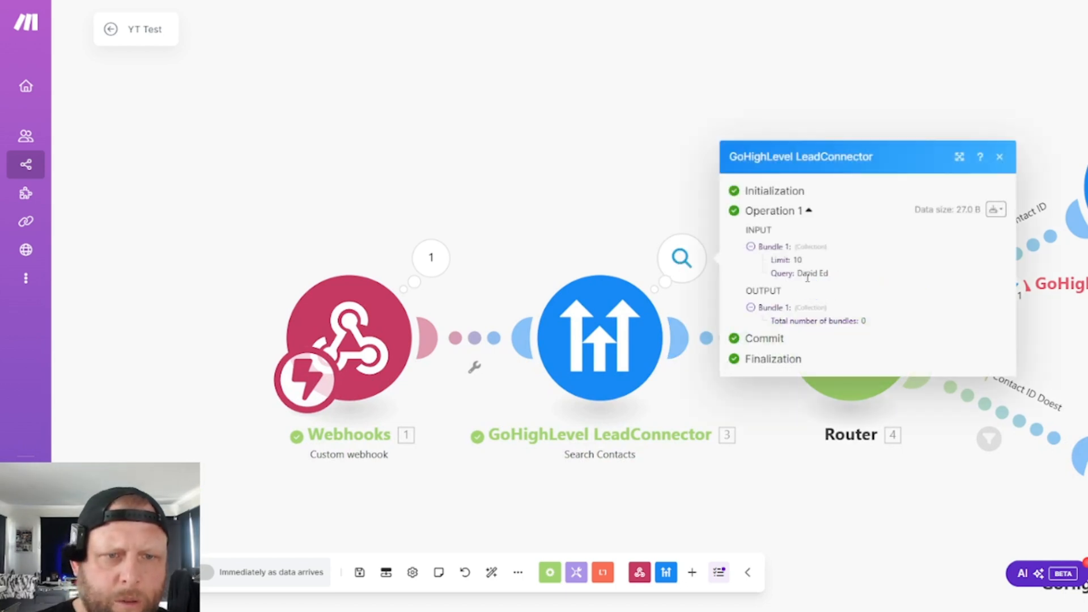
click(474, 195)
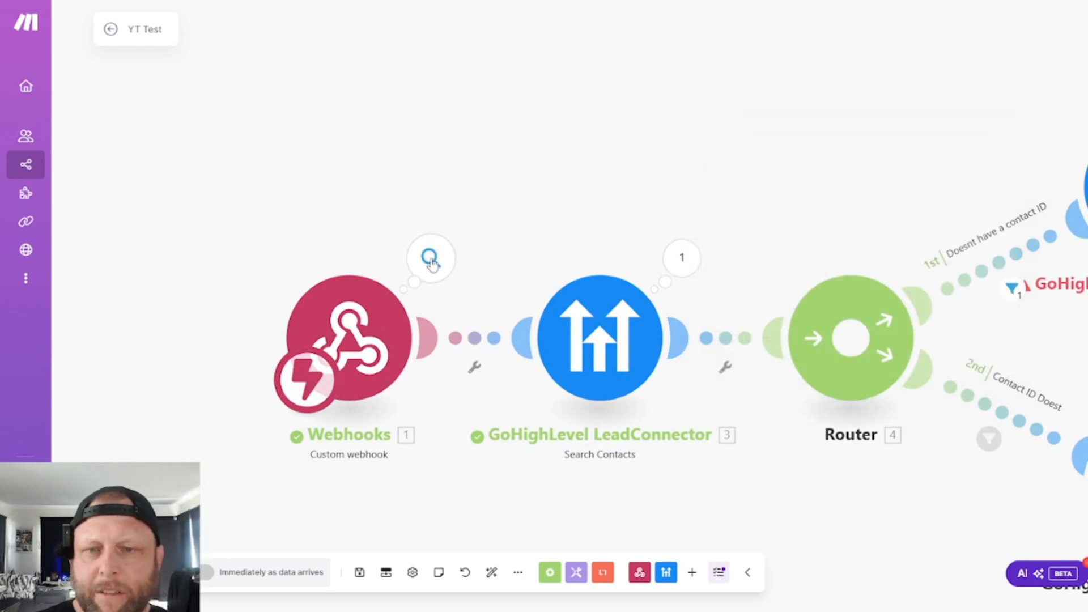
- Examine the webhook's output bundle down to the tool call's function arguments, checking the Email and First_Name values
click(431, 258)
click(512, 290)
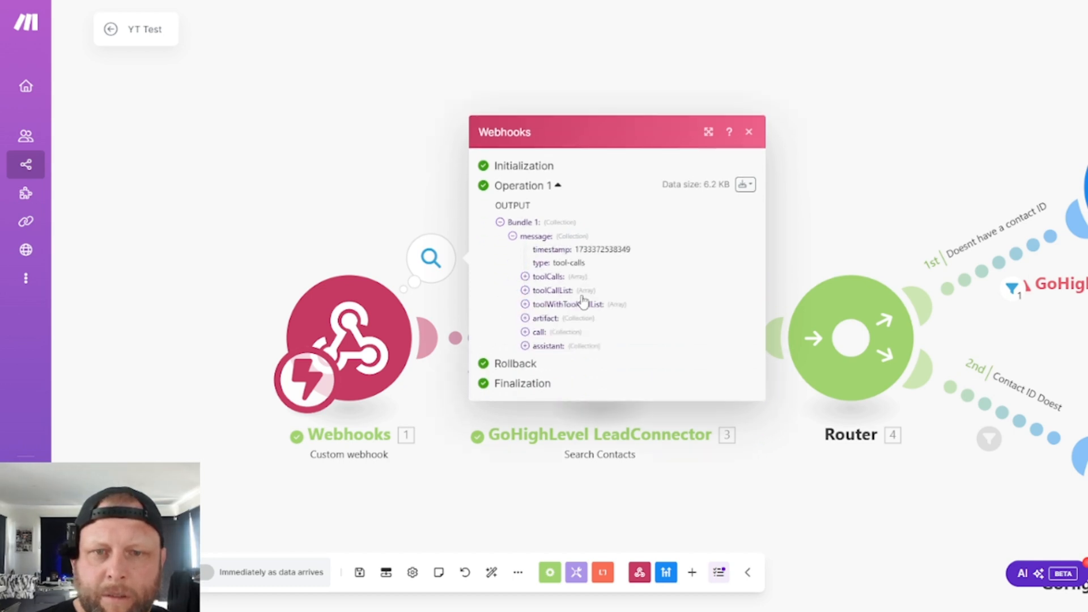
click(525, 276)
click(543, 283)
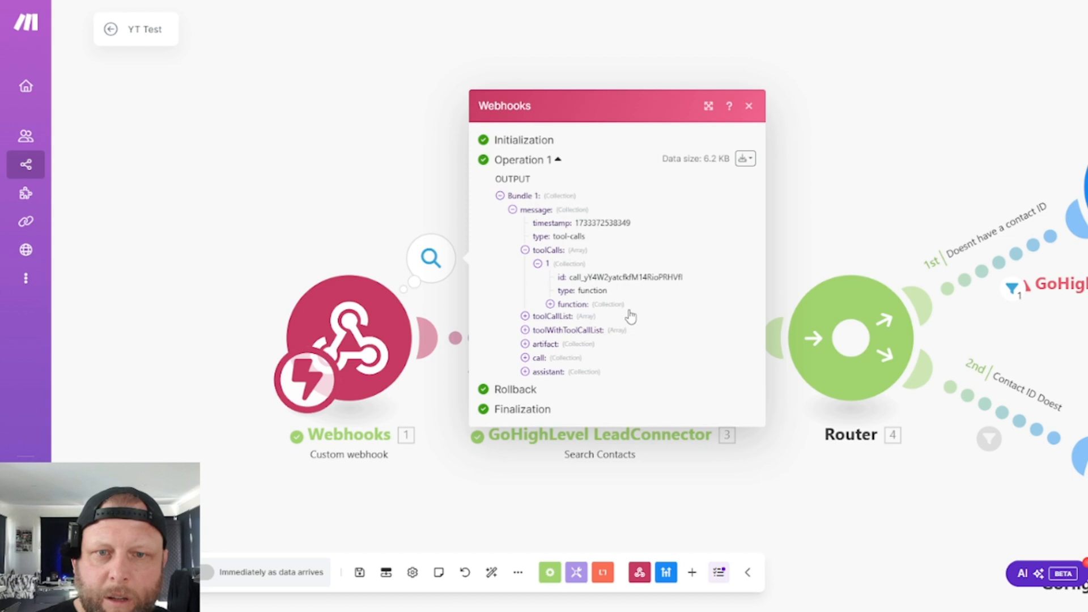
click(551, 304)
click(563, 317)
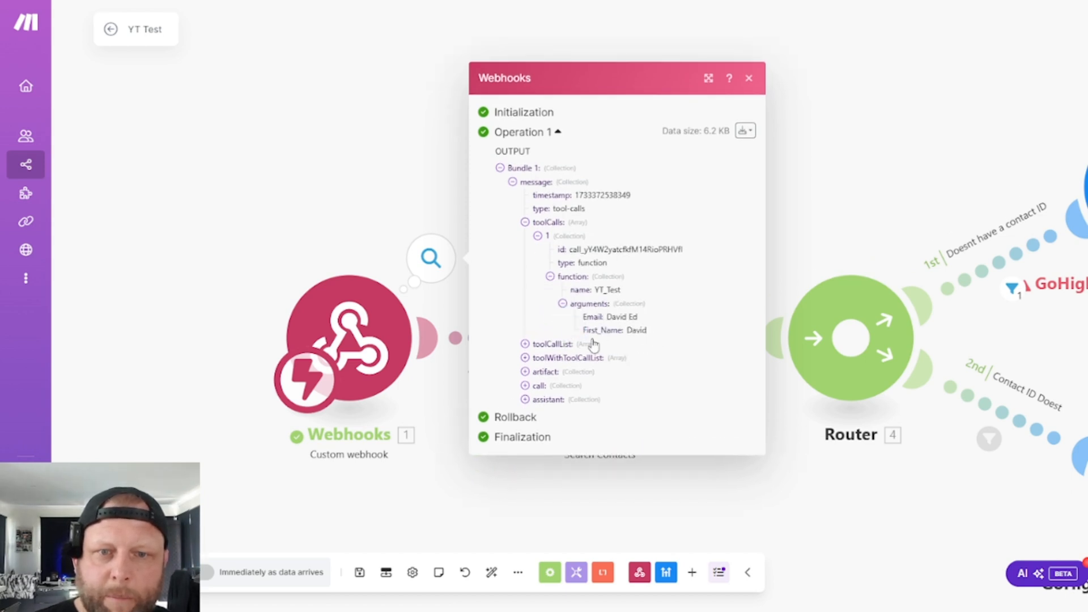
drag(583, 315, 643, 316)
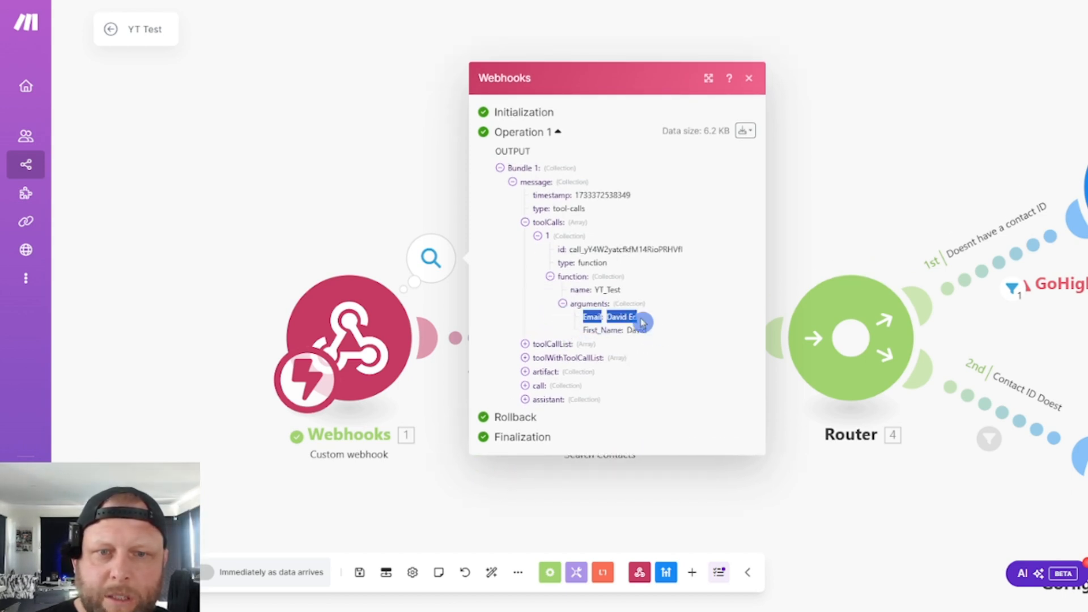
click(578, 323)
drag(578, 323, 673, 323)
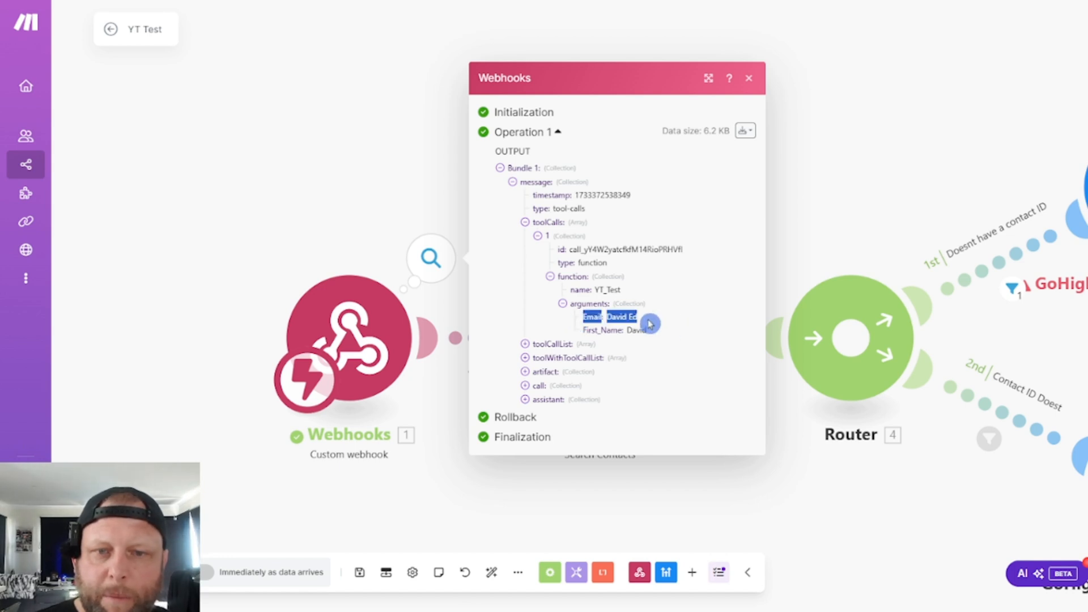
click(652, 321)
click(361, 146)
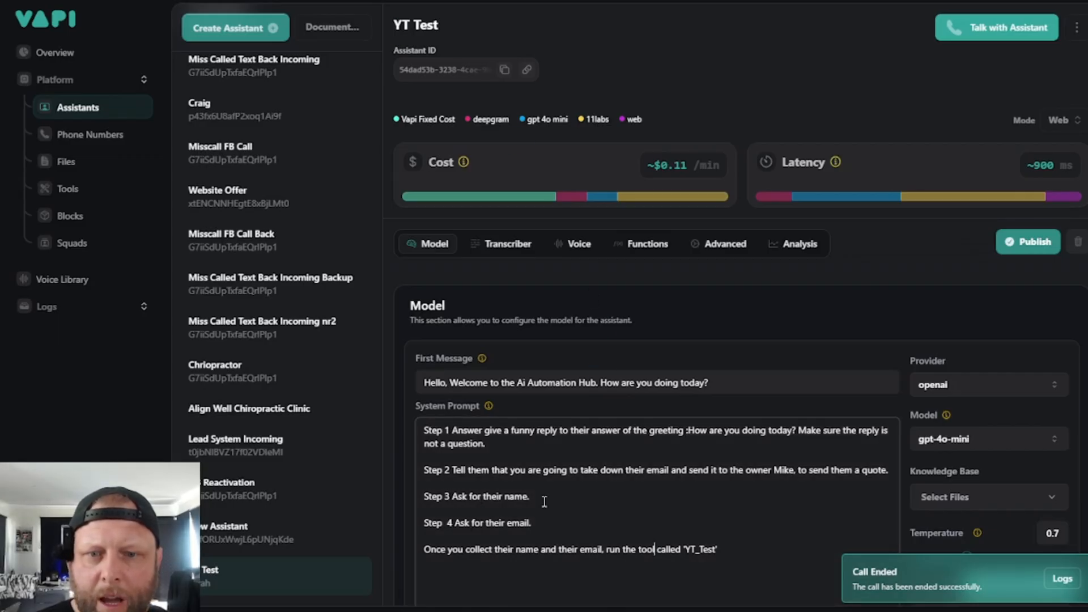
- In Vapi, append "The email address you collect must be in a valid email format" to the system prompt's Step 4 and publish the assistant
click(536, 523)
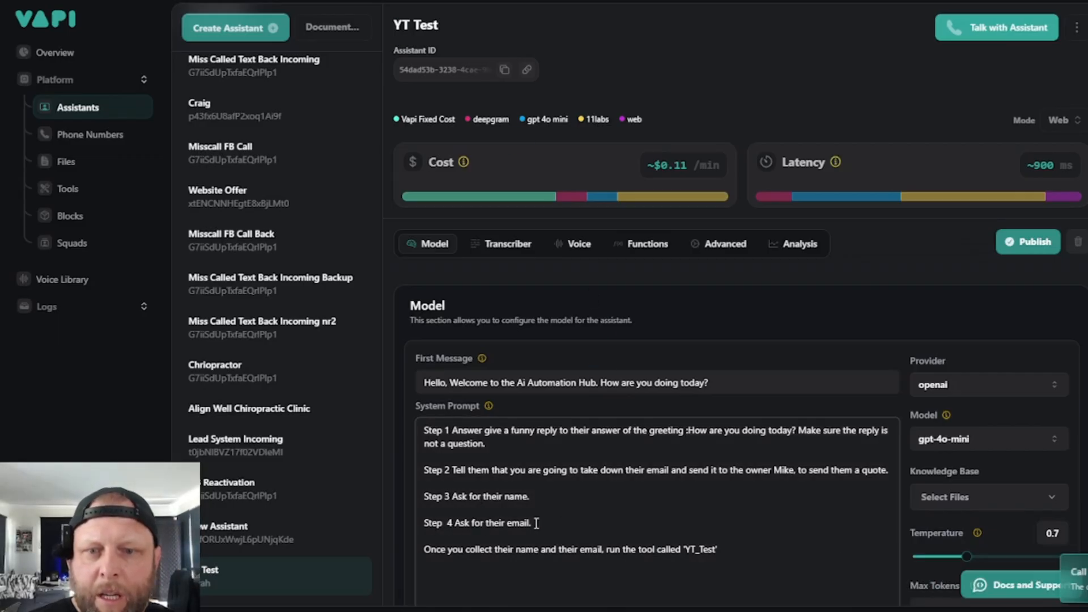
text(The )
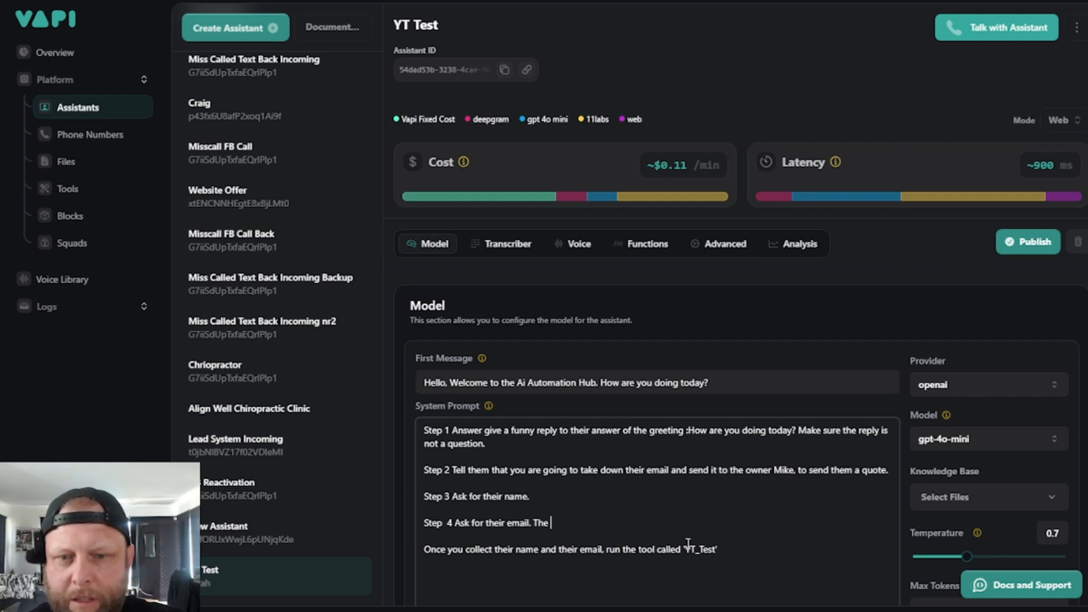
text(email addres)
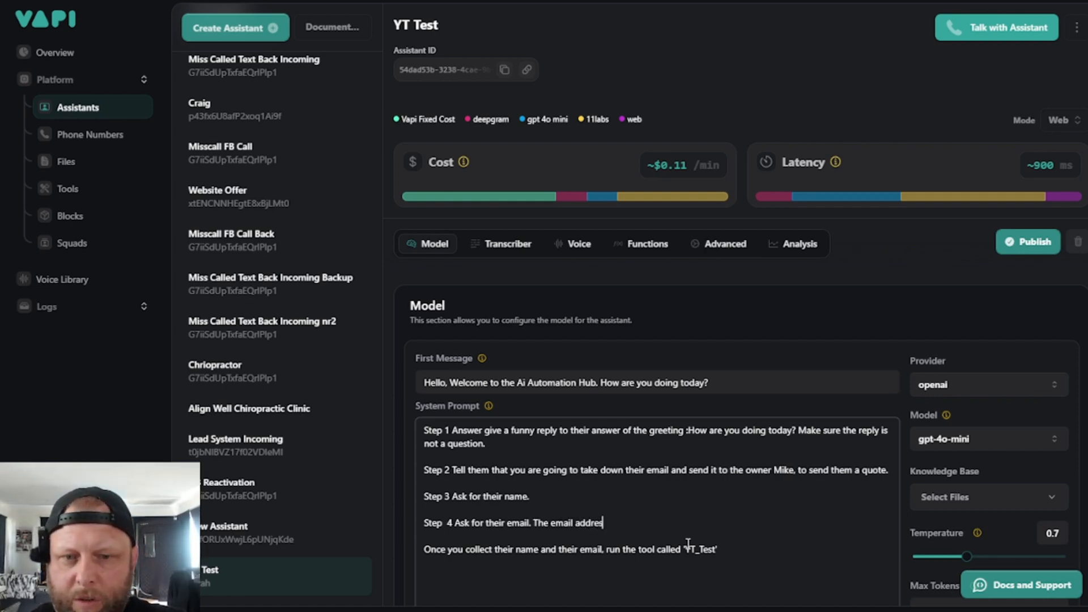
text(s you collect )
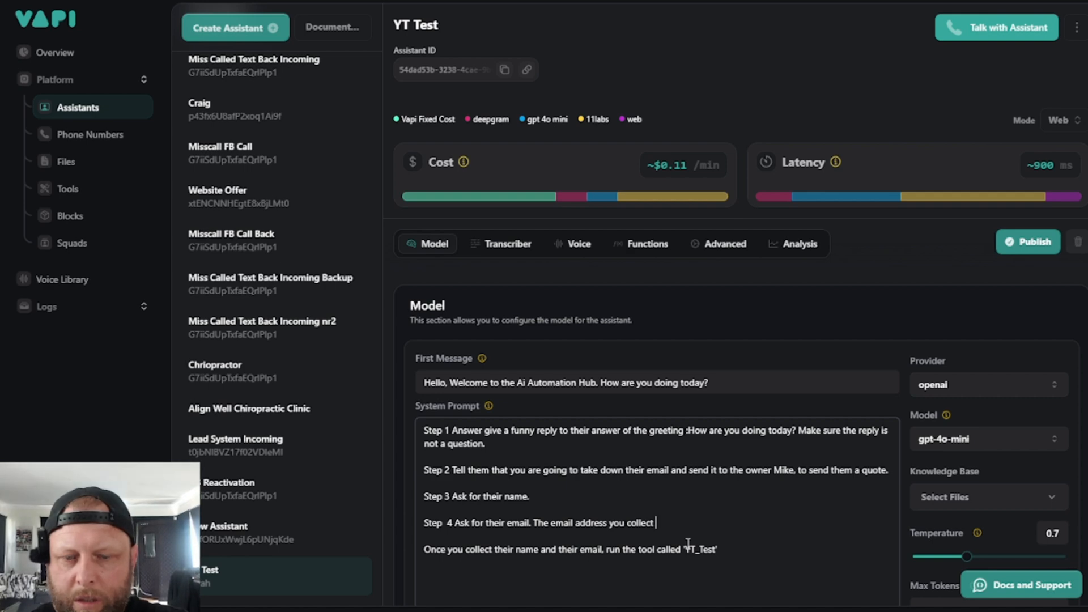
text(must be in a )
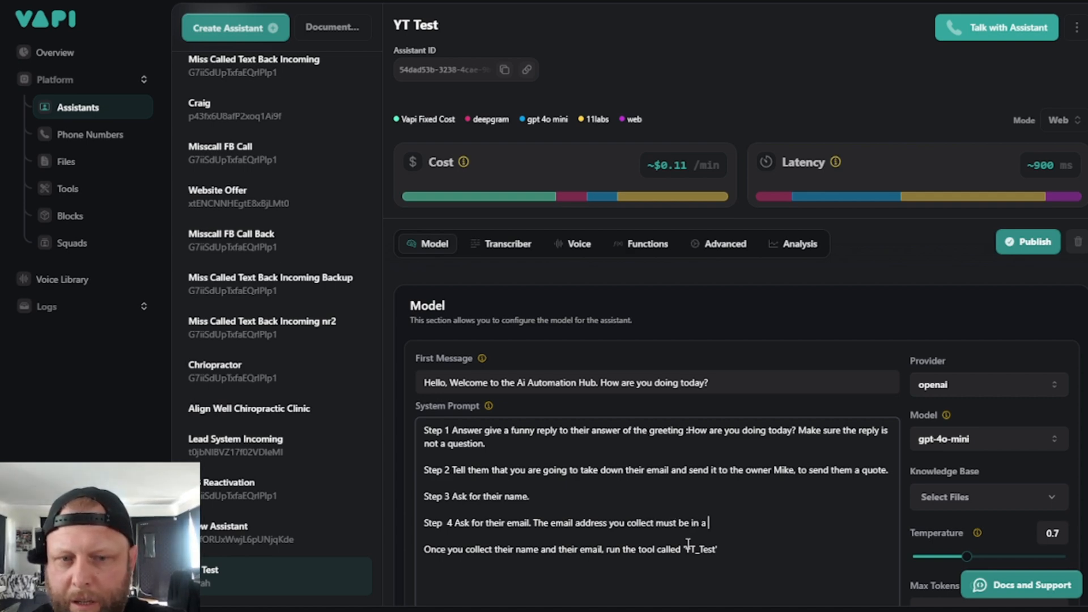
text(calid )
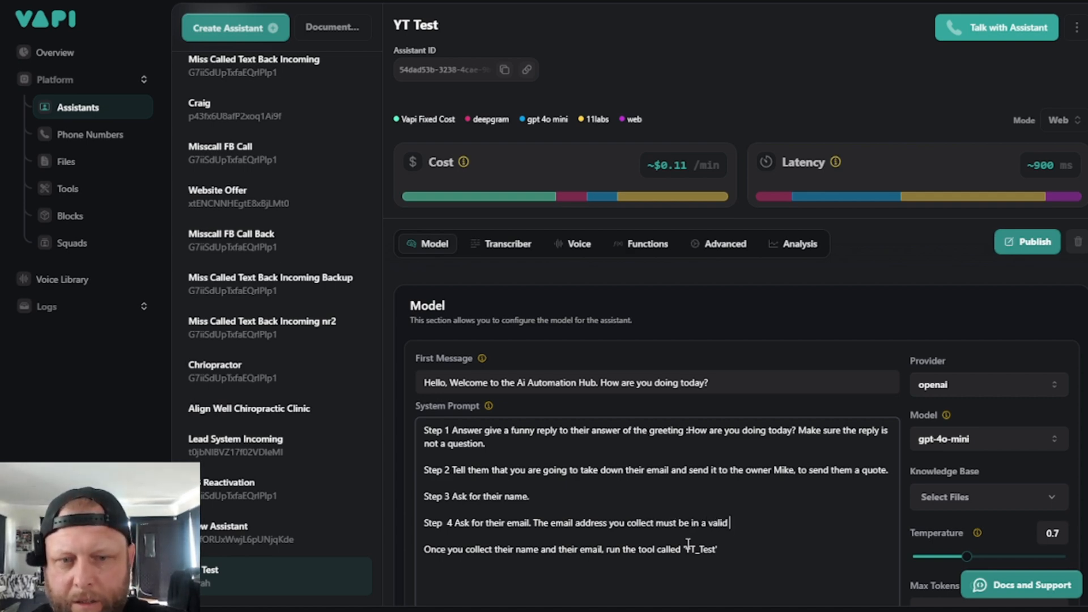
text(email format)
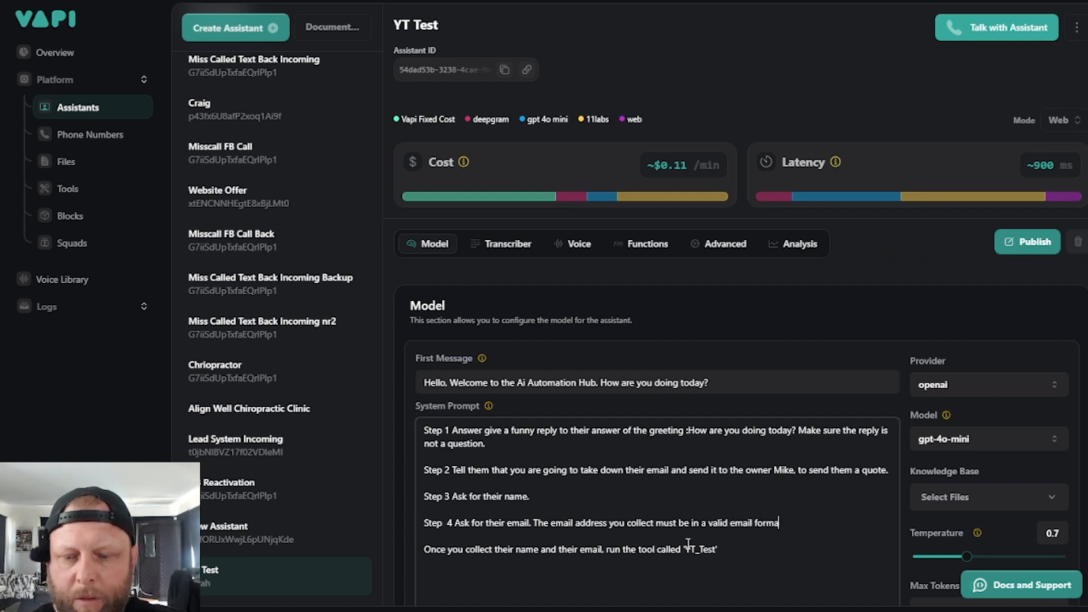
click(1017, 248)
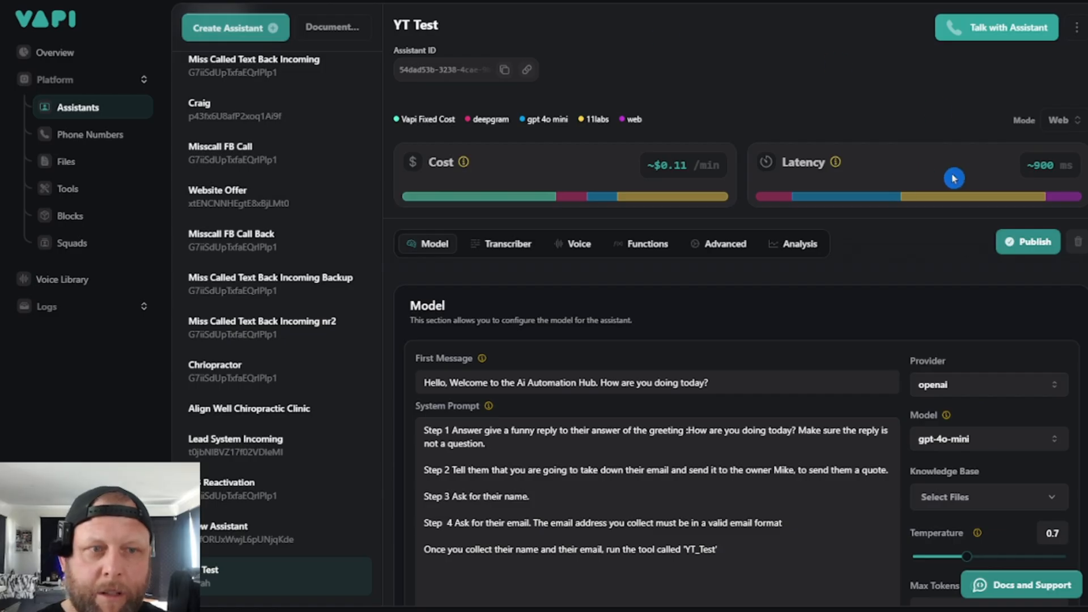
- Hold a test call with the YT Test assistant, end it, and switch to the scenario run in Make
click(985, 30)
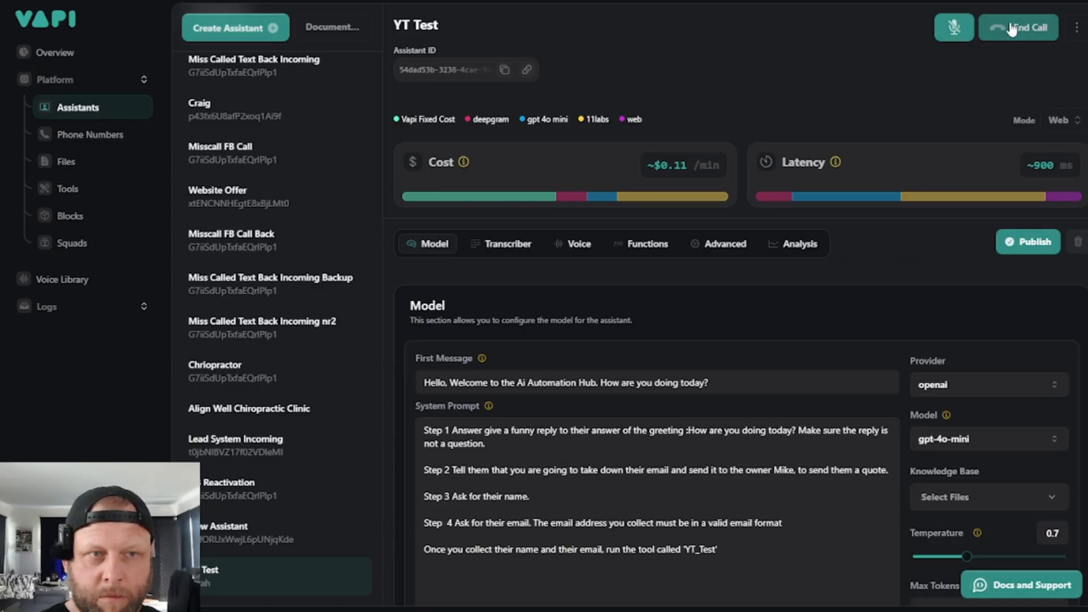
click(992, 28)
key(ctrl+Tab)
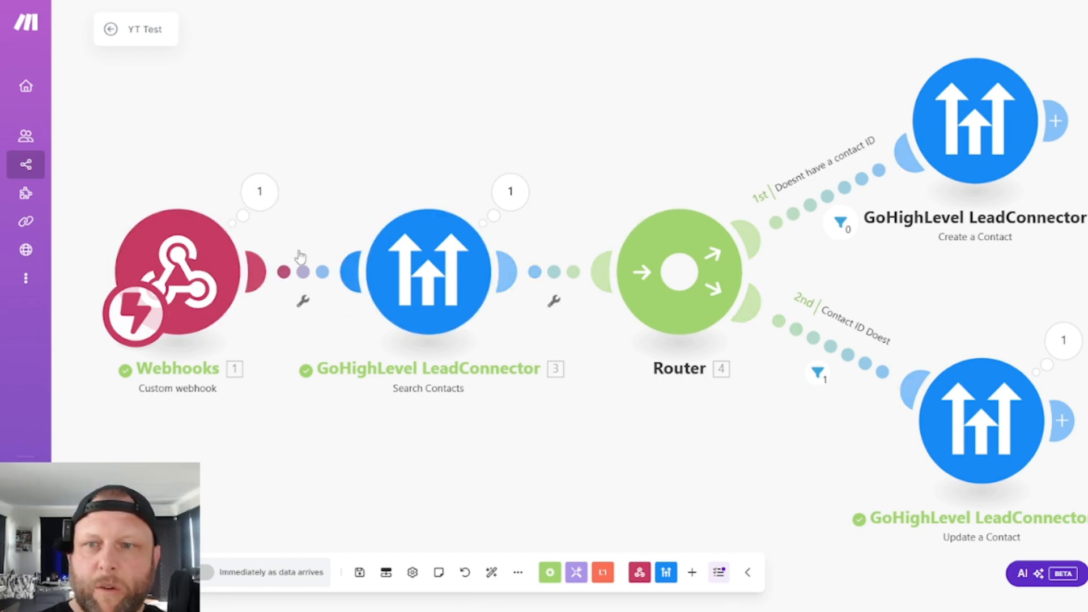
- Examine the Search Contacts module's input and output bundles and the webhook's output bundle down to the tool call's function
click(496, 197)
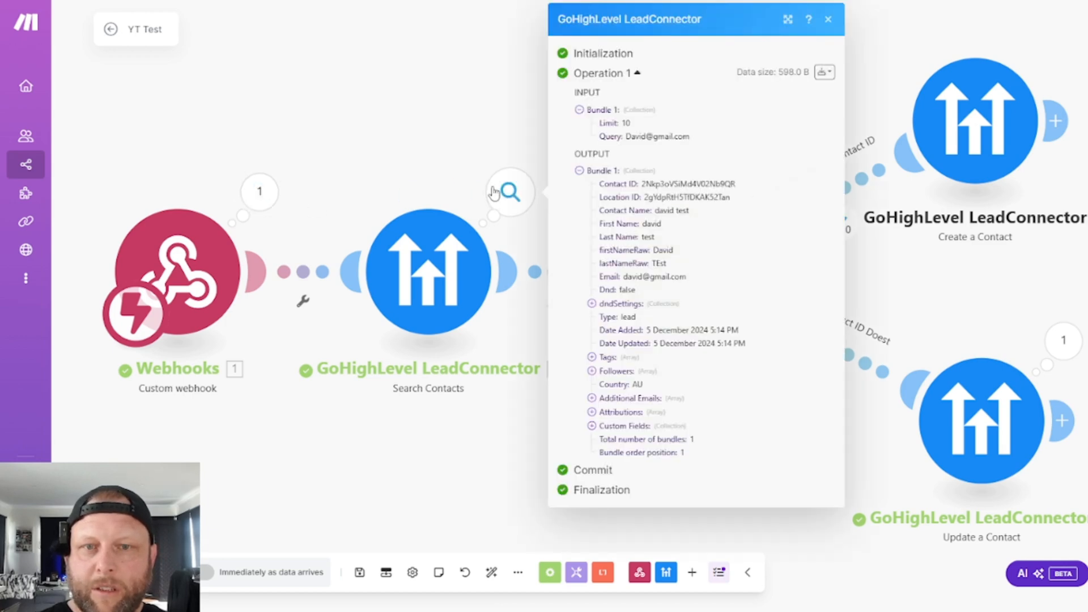
click(258, 194)
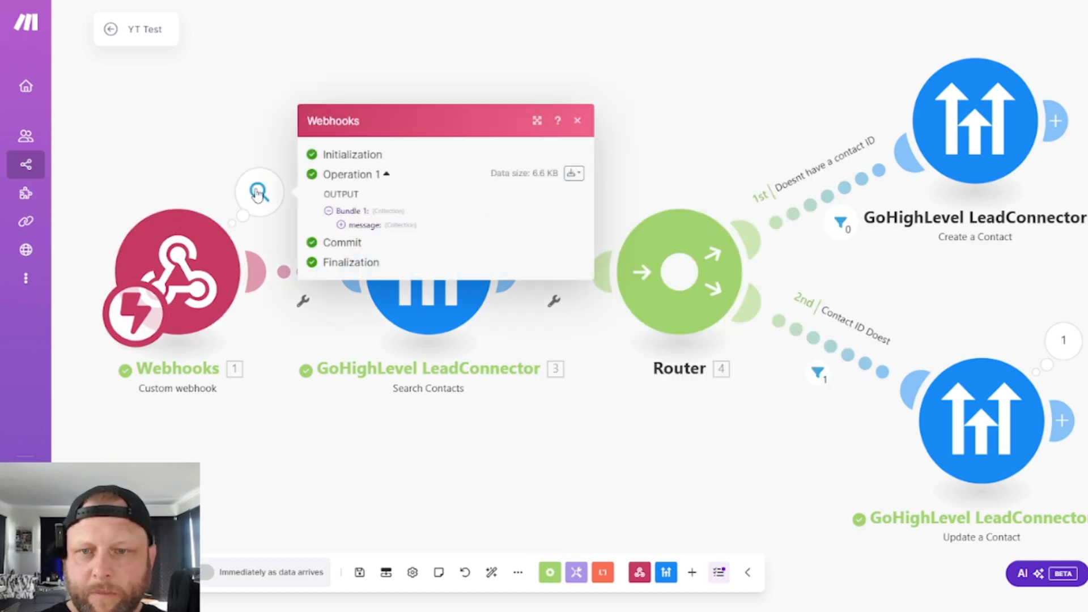
click(340, 225)
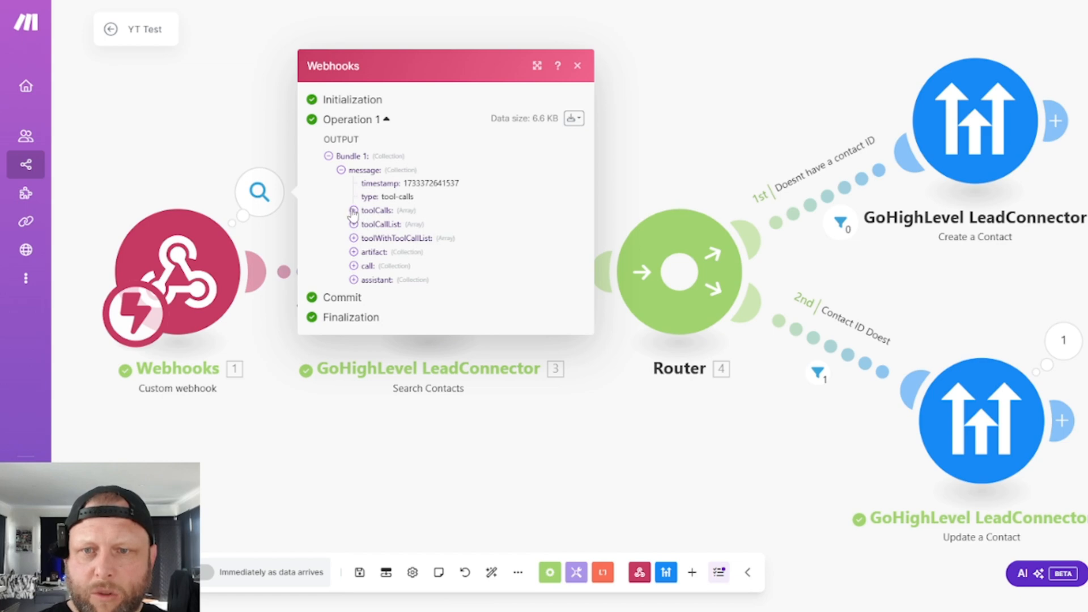
click(353, 211)
click(366, 214)
click(379, 237)
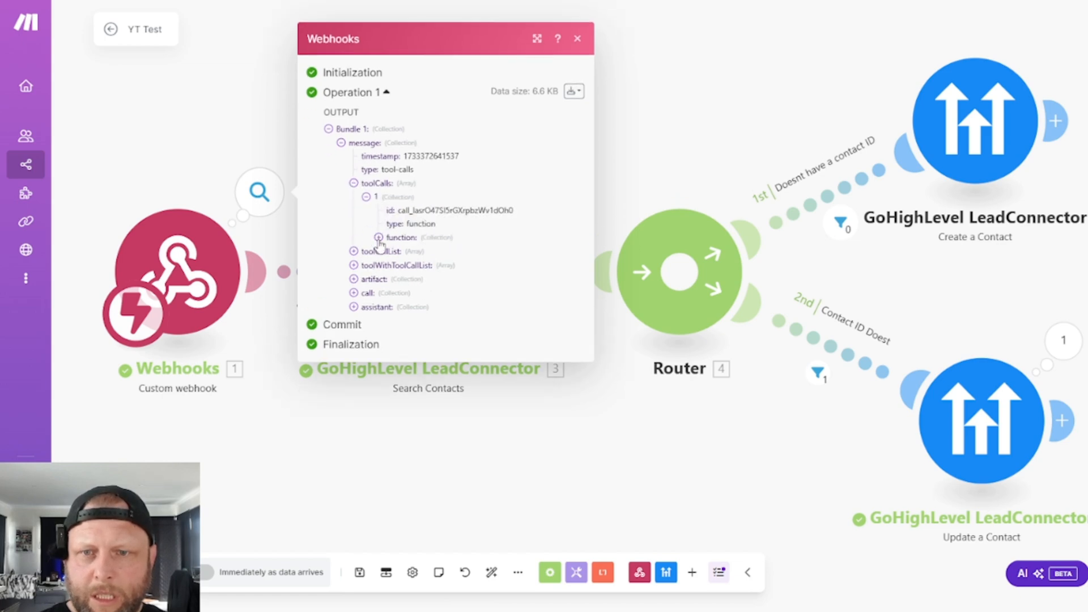
click(392, 245)
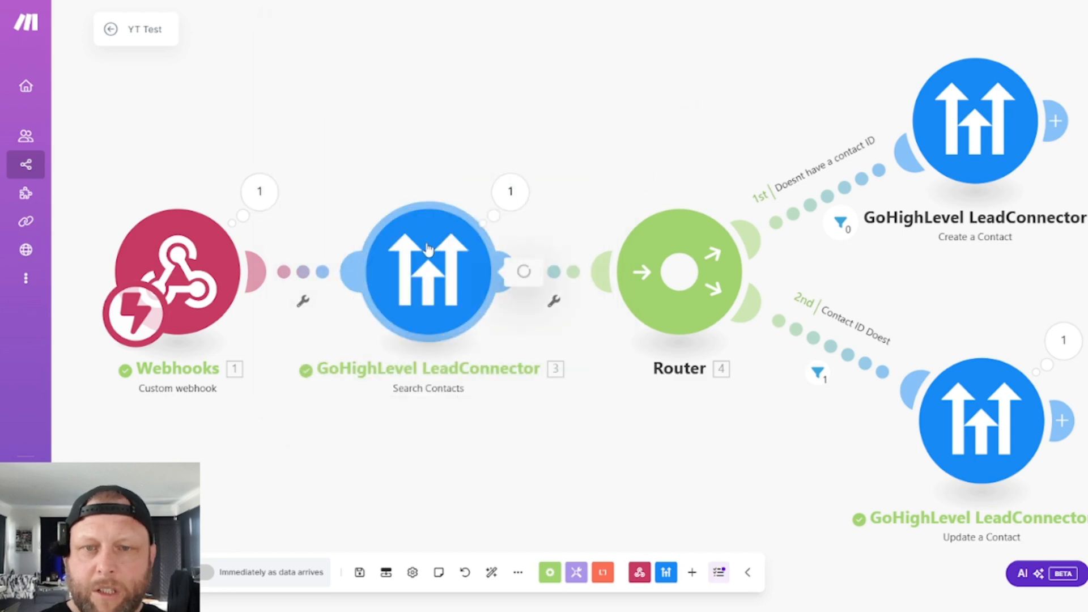
click(395, 347)
click(346, 437)
click(510, 193)
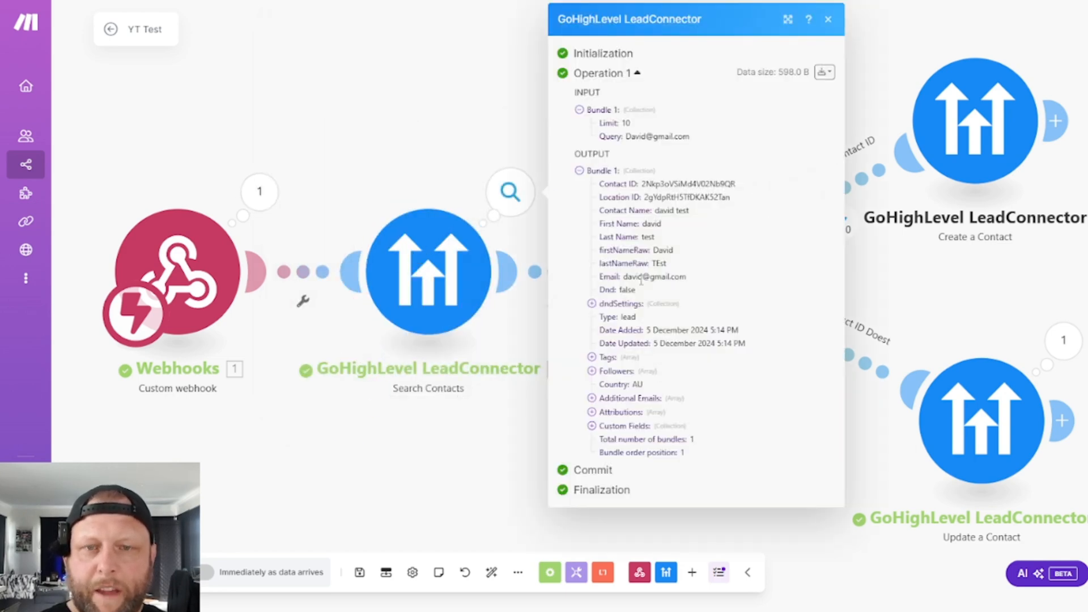
- In GoHighLevel, reload the test contact's record and check its Tags section and contact details
click(943, 306)
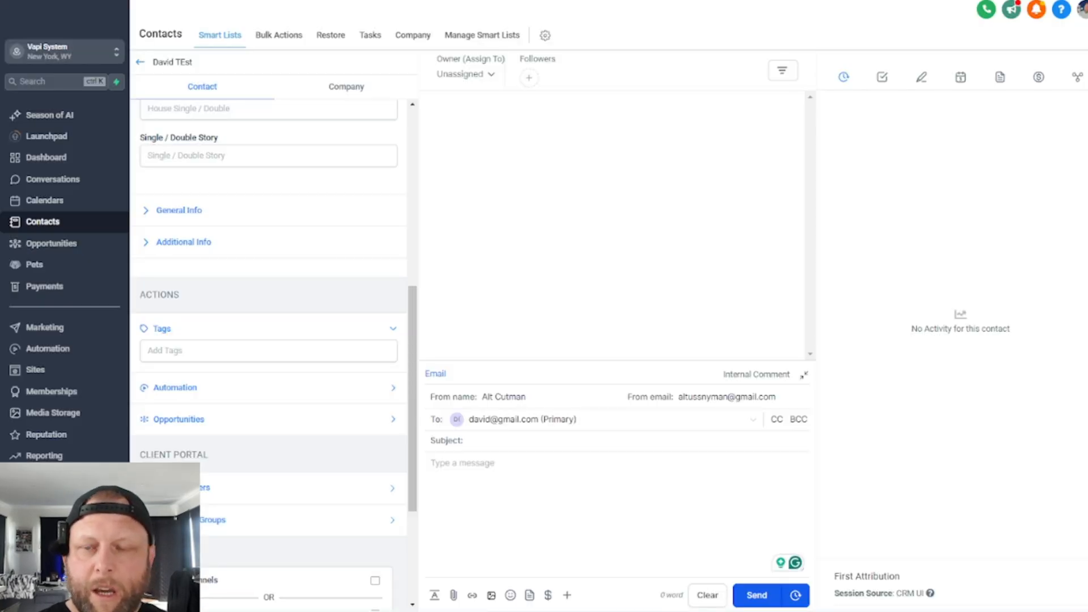
click(209, 352)
click(286, 250)
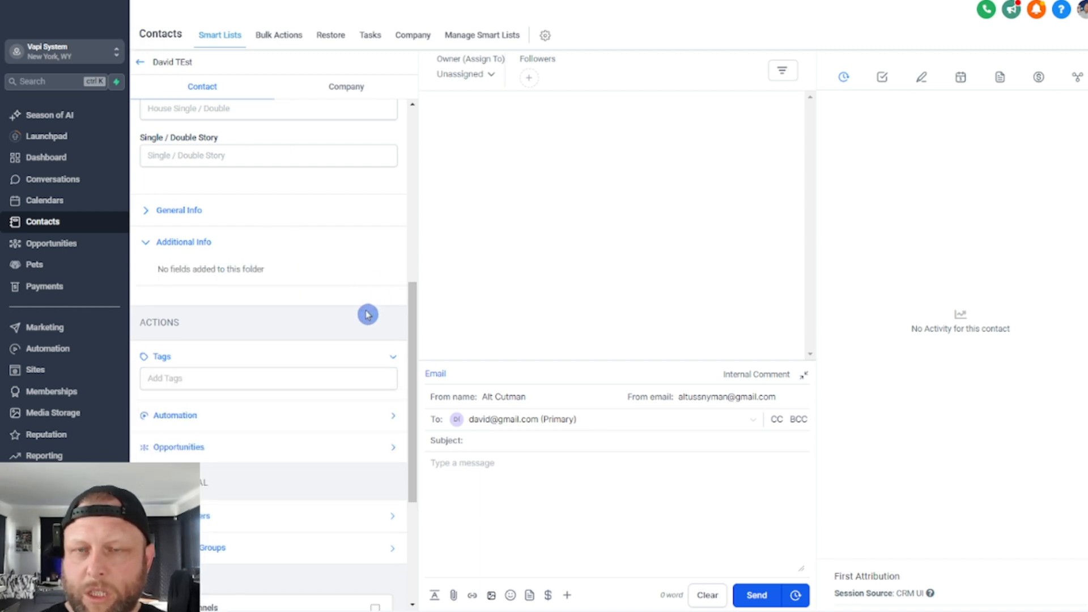
key(F5)
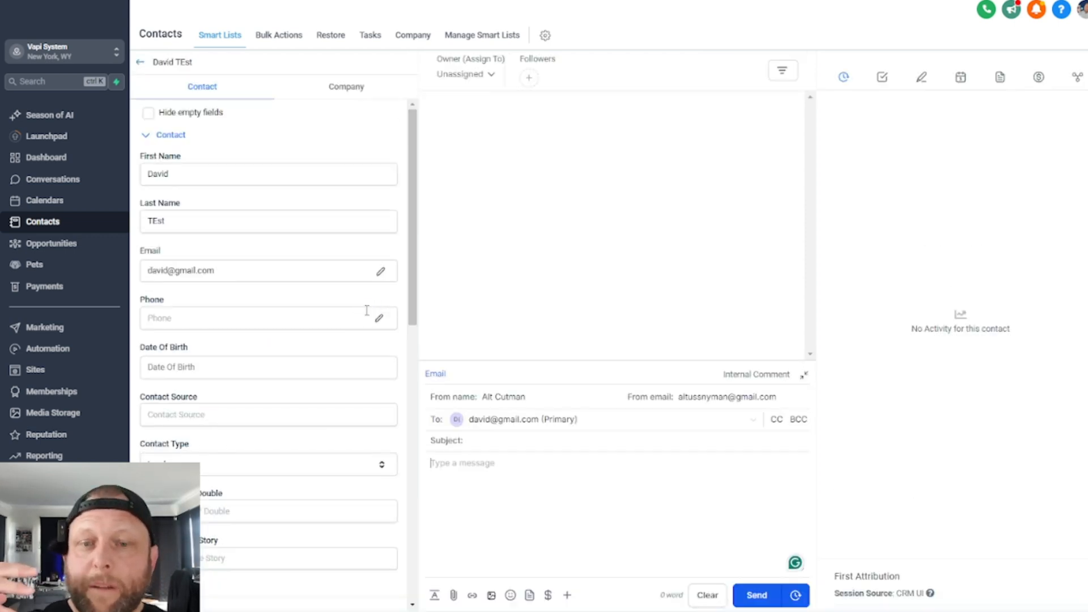
drag(416, 212, 408, 411)
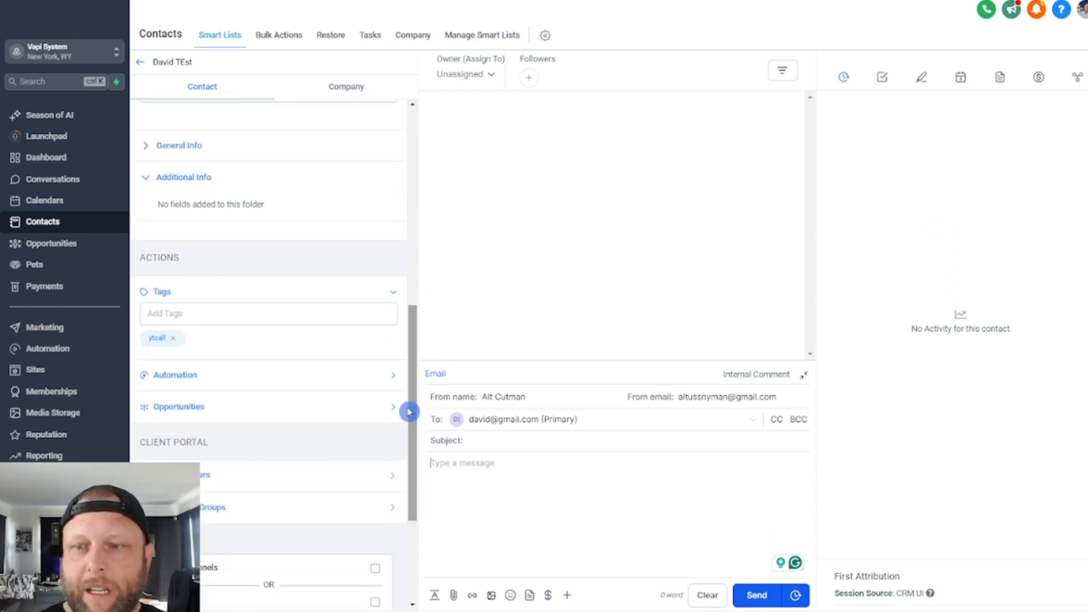
scroll(377, 391, down, 3)
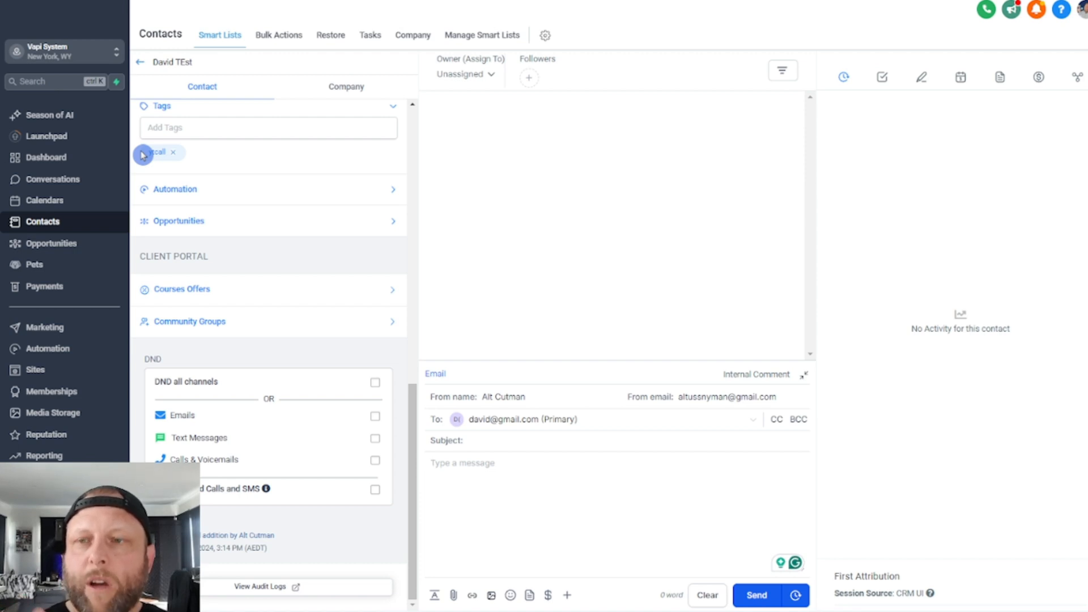
scroll(294, 262, up, 10)
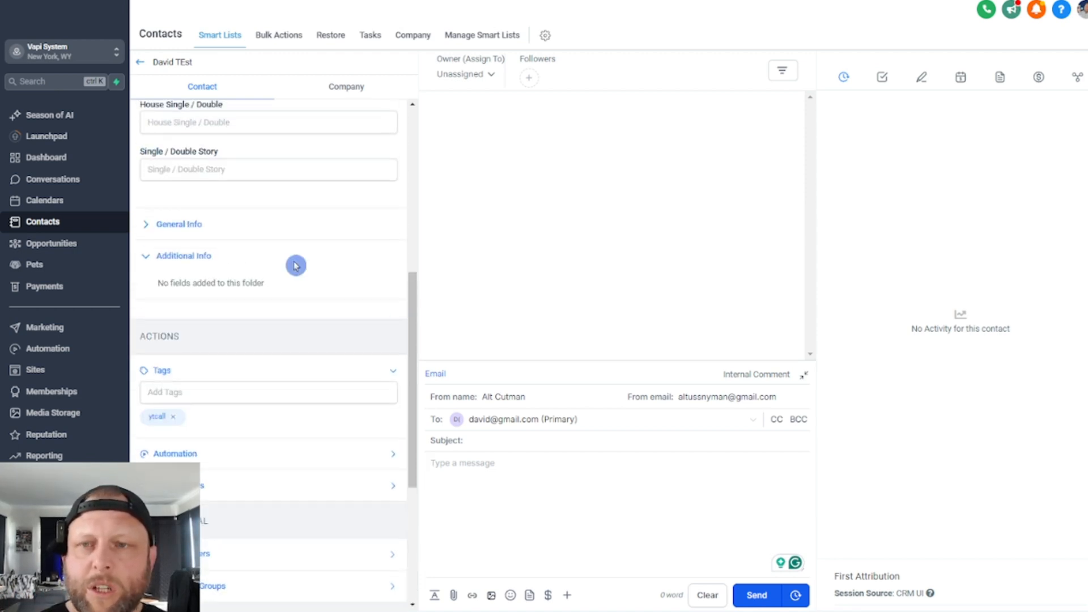
scroll(191, 109, up, 1)
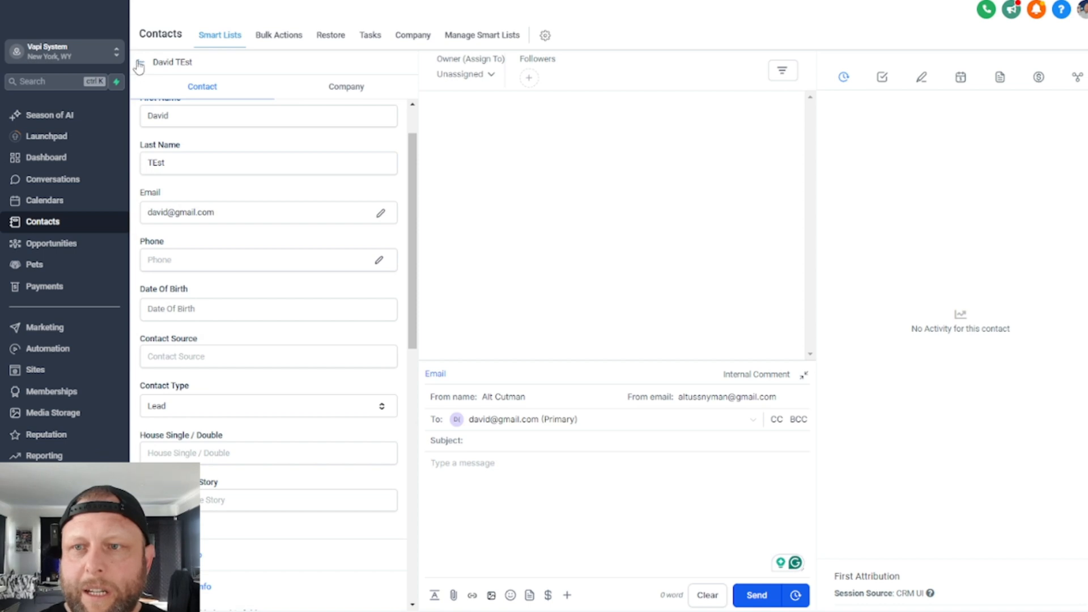
- Return to the contacts list and search it by the test contact's first name
click(140, 62)
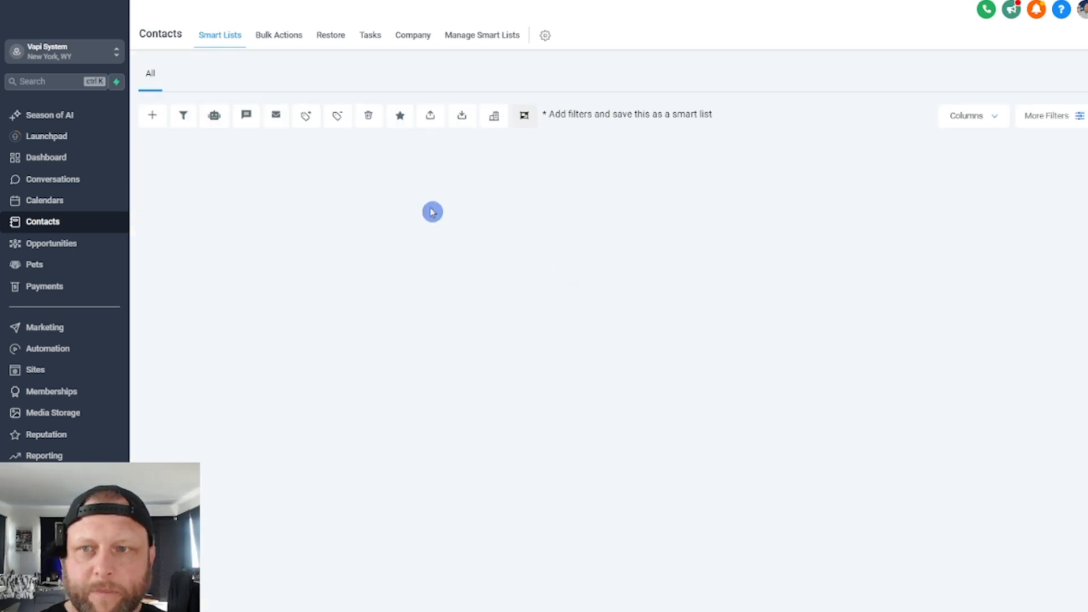
click(868, 119)
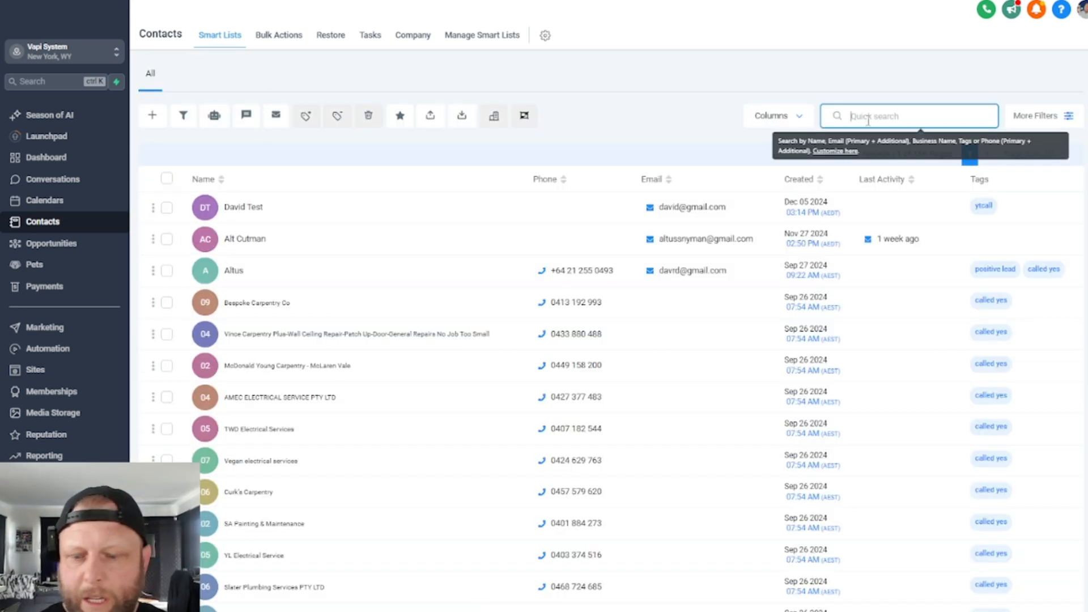
text(Daid)
key(BackSpace)
key(BackSpace)
key(BackSpace)
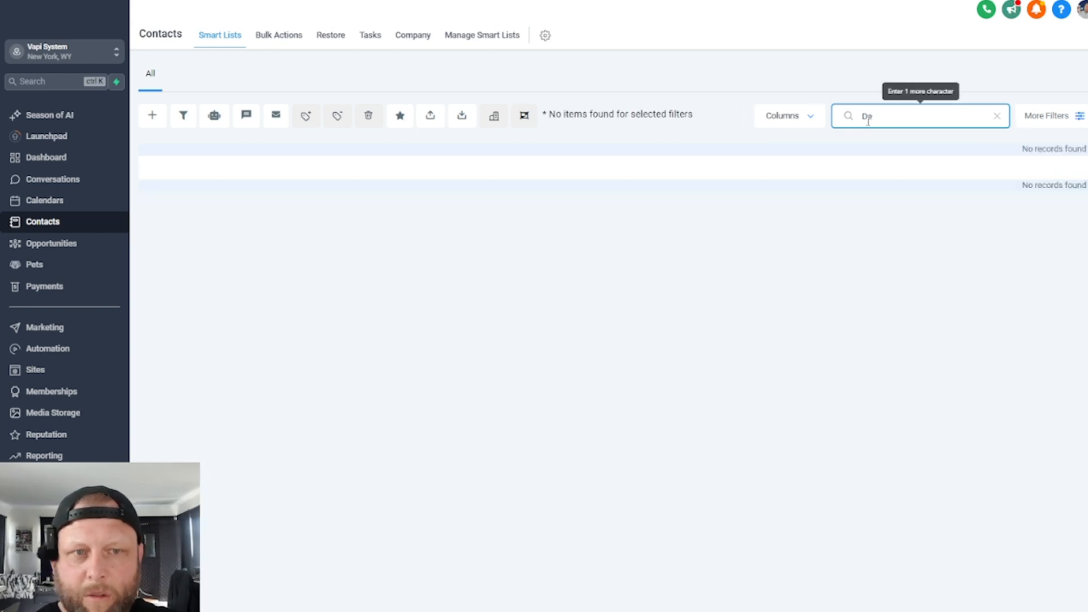
text(avid)
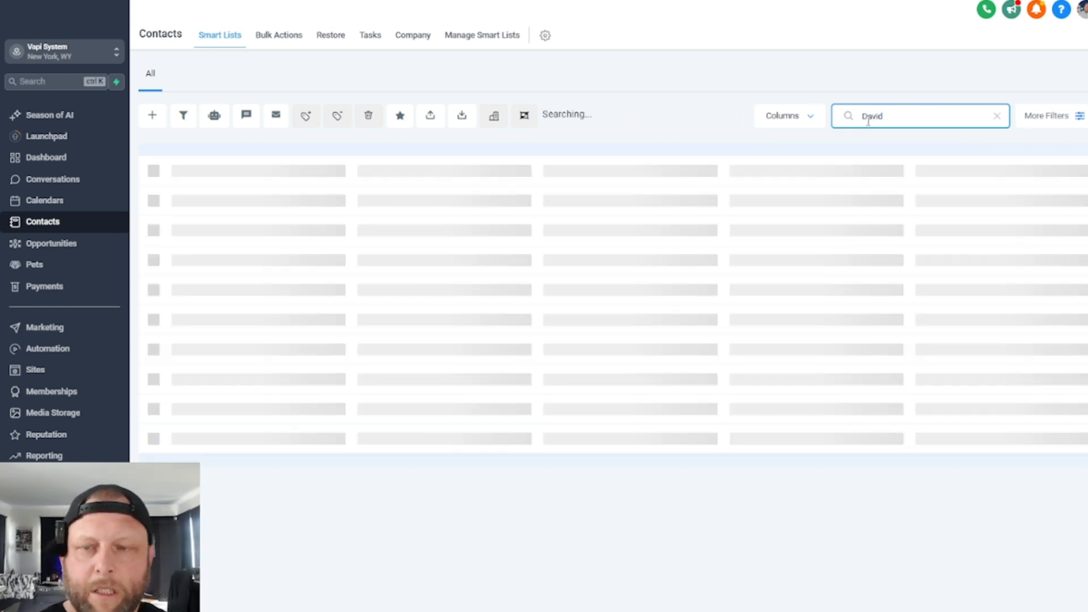
- Delete the test contact found, confirming with DELETE, check the bulk deletion's progress, and return to Smart Lists
click(179, 204)
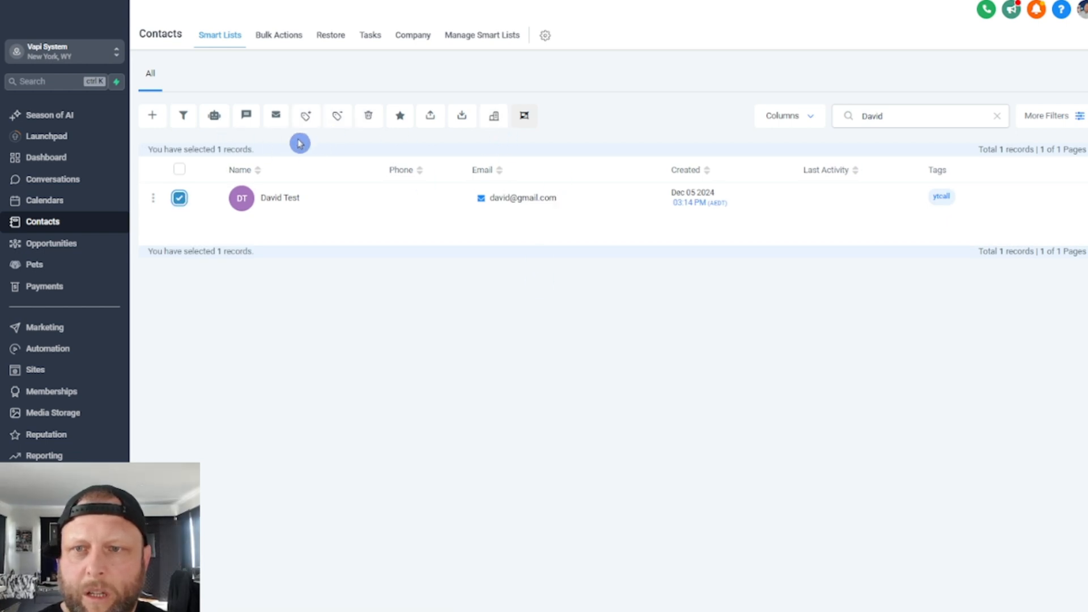
click(367, 119)
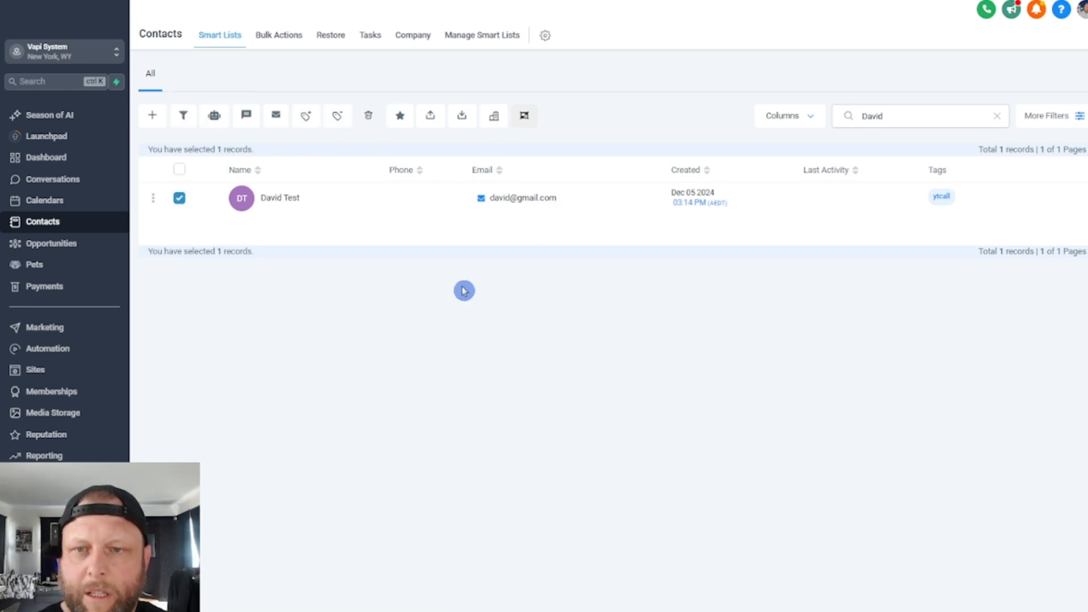
click(445, 363)
text(D)
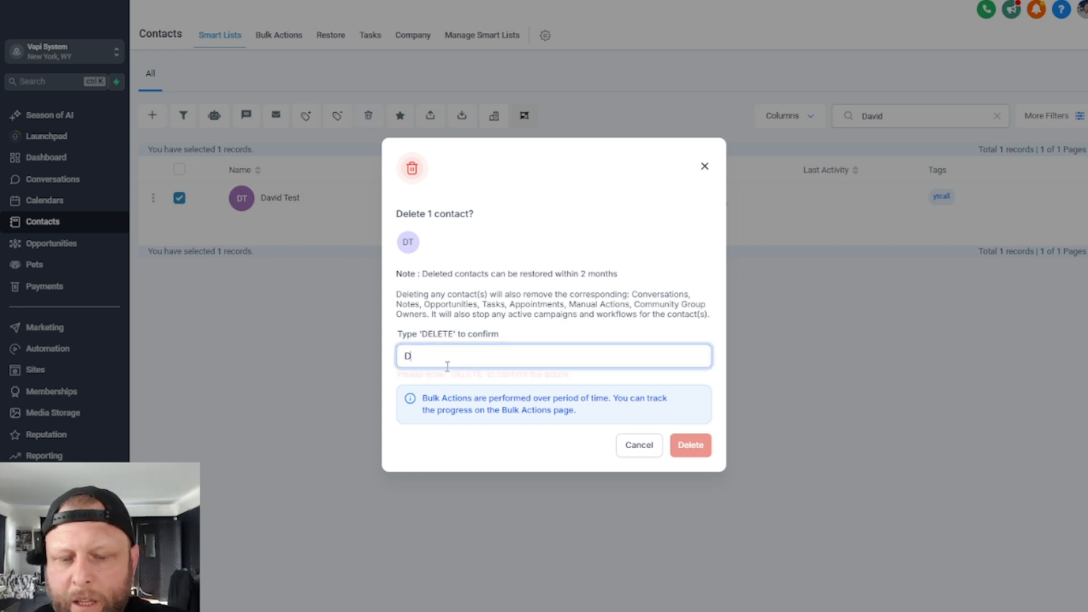
text(ELETE)
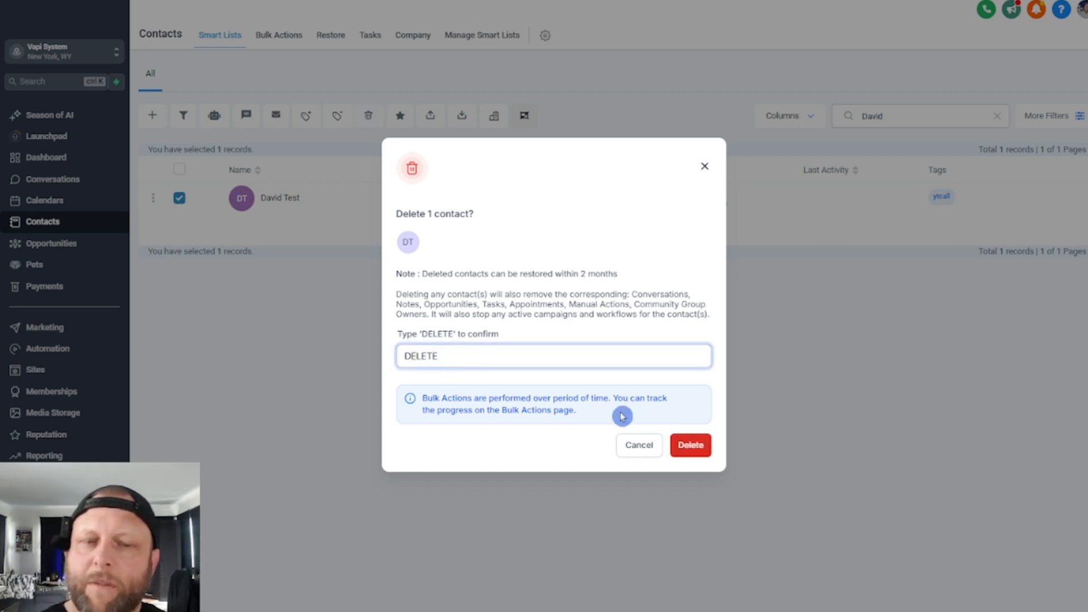
click(692, 445)
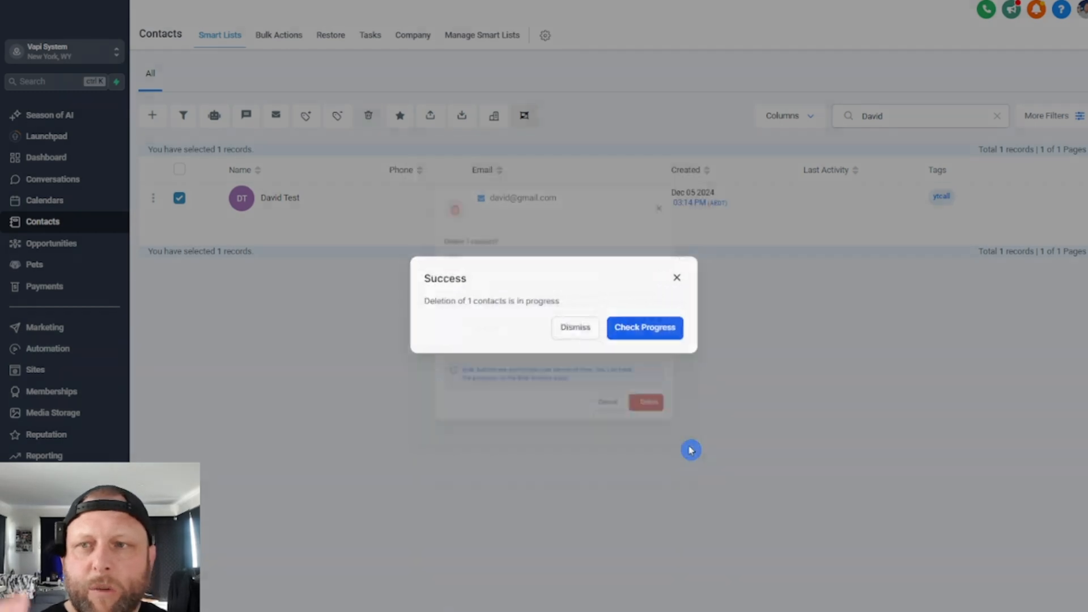
click(652, 330)
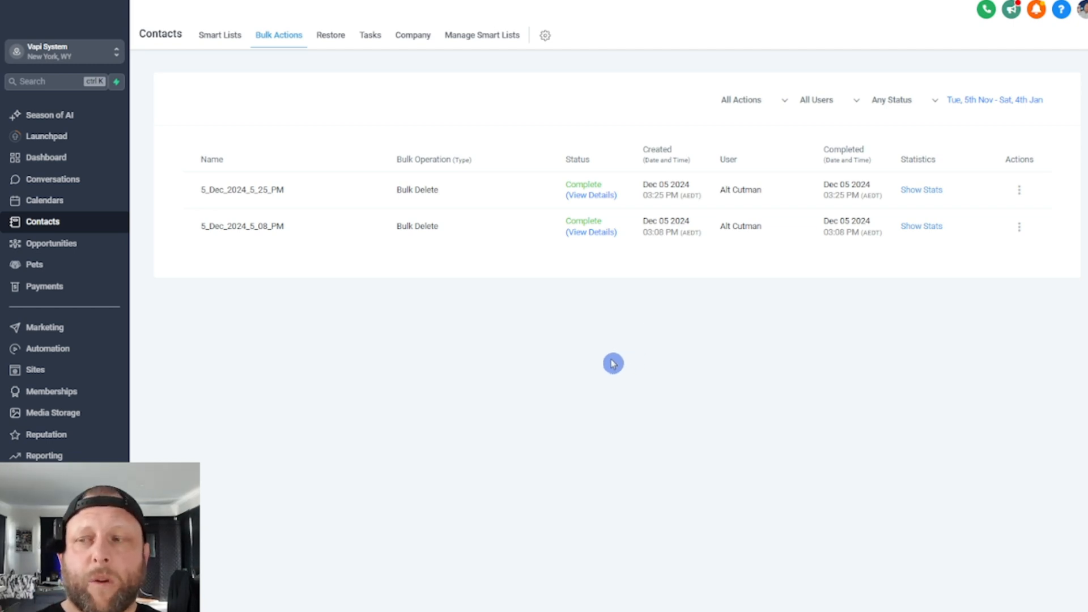
click(218, 35)
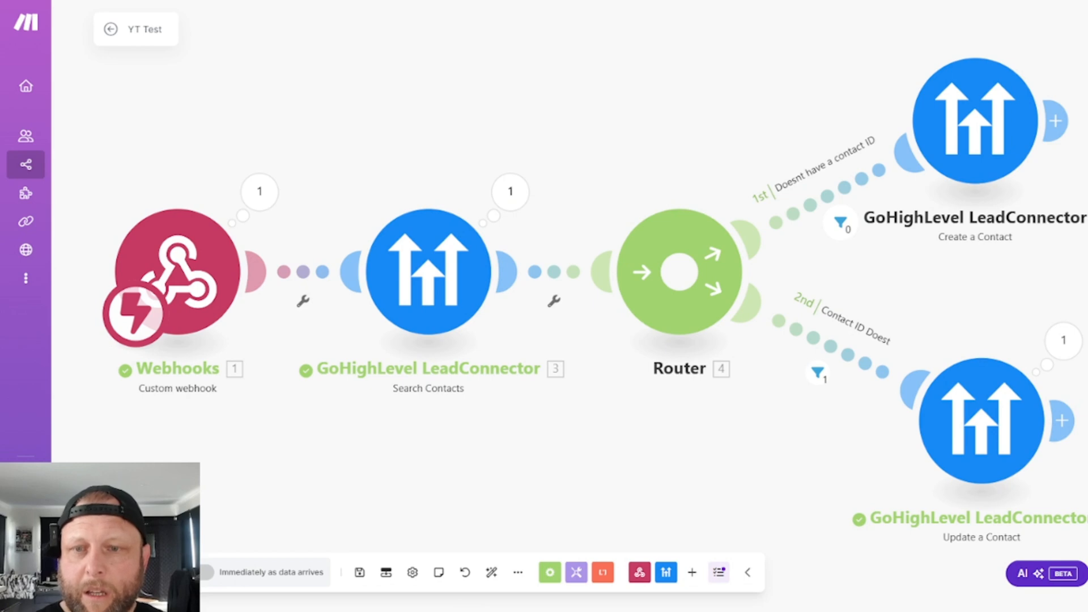
- Run the YT Test scenario once in Make, hold a test call with the assistant in Vapi, and end the call
click(136, 572)
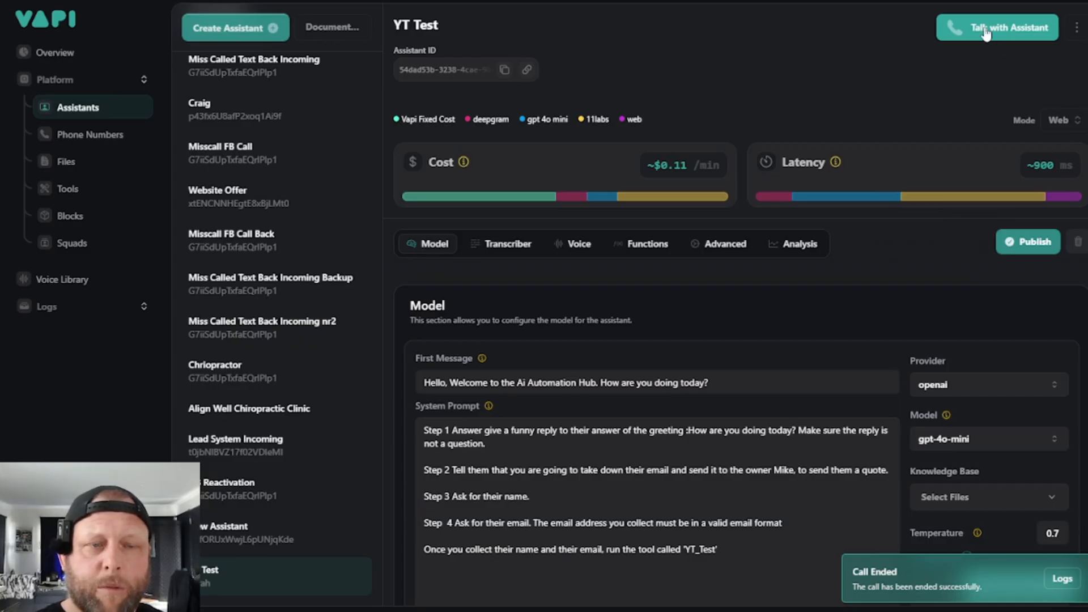
click(606, 412)
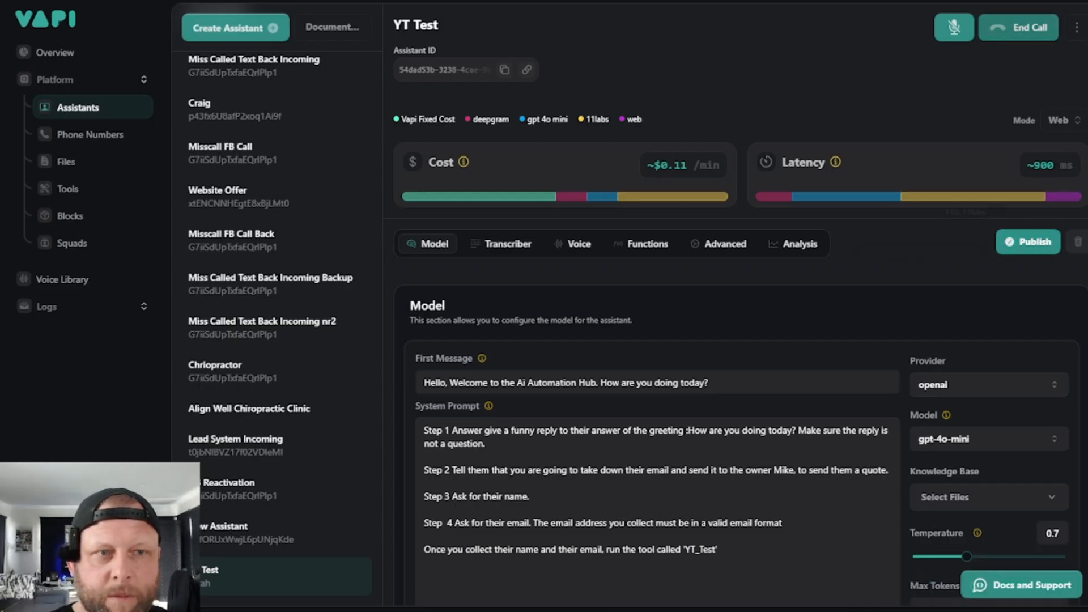
click(1021, 30)
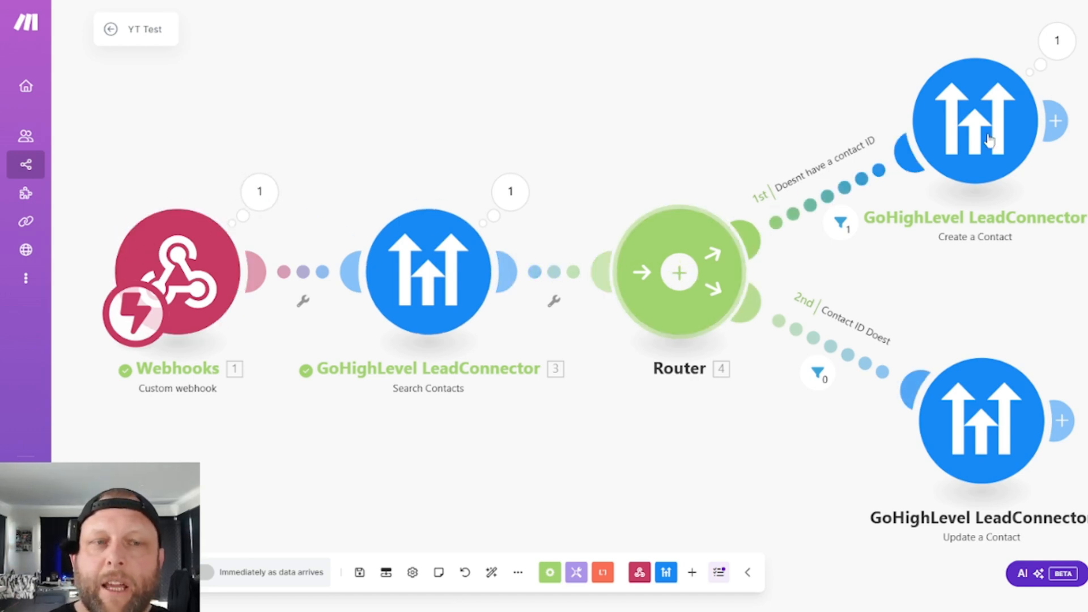
- In Make, examine the input and output bundles of the Search Contacts and Create a Contact modules
drag(492, 486, 435, 503)
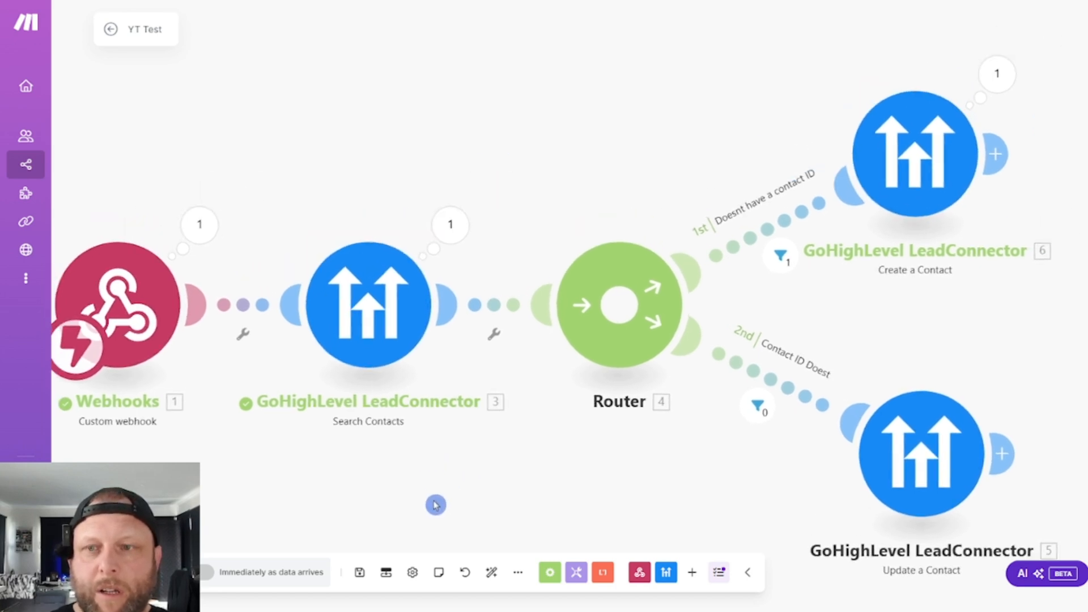
click(451, 224)
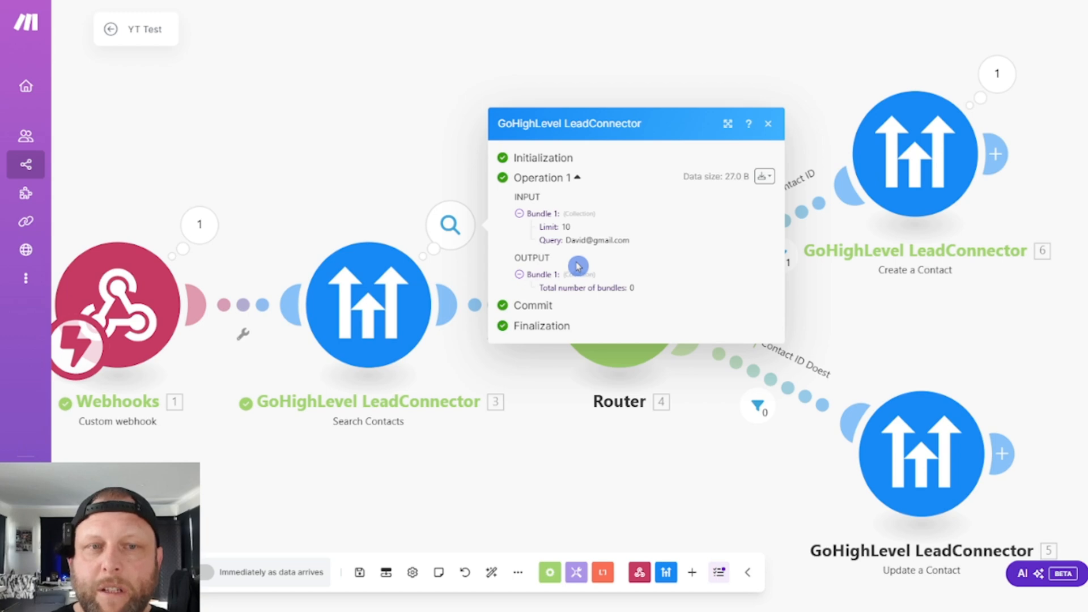
click(445, 136)
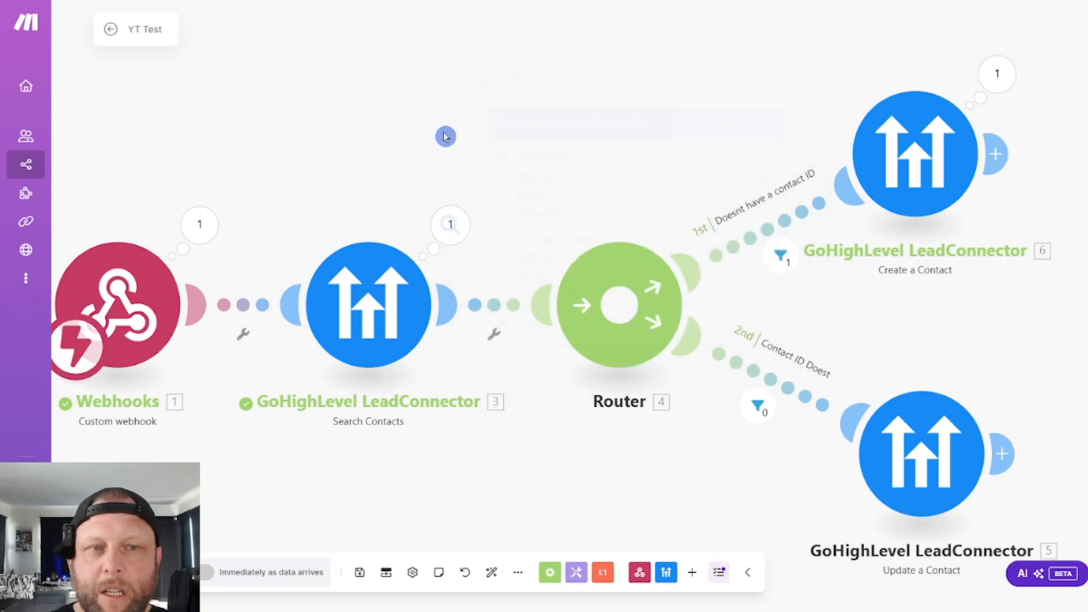
click(981, 83)
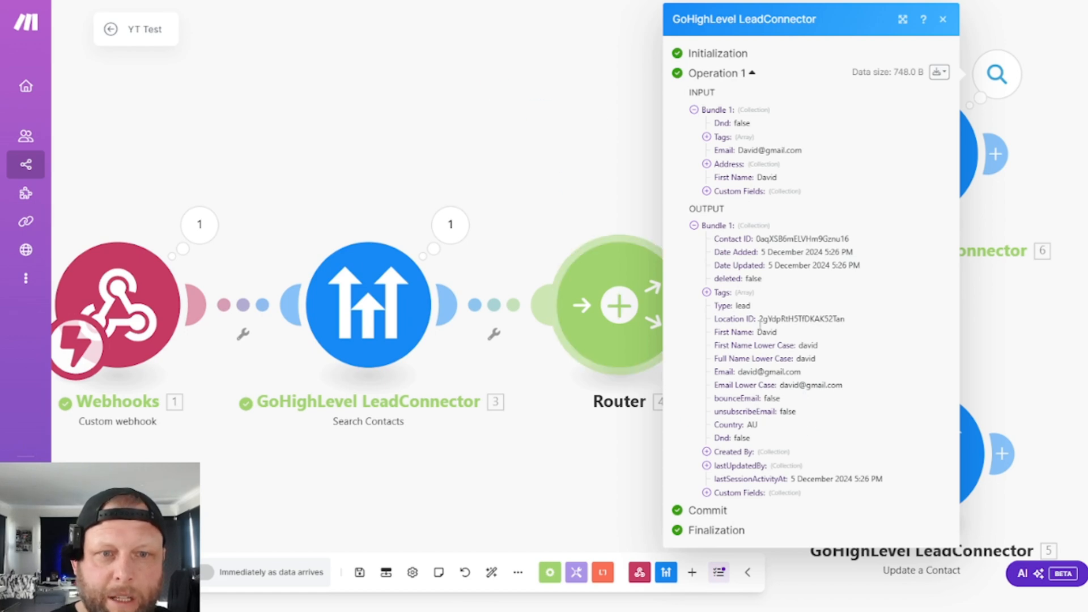
- In GoHighLevel, search the contacts by the test contact's first name, open the record, and check its fields and tags
click(517, 82)
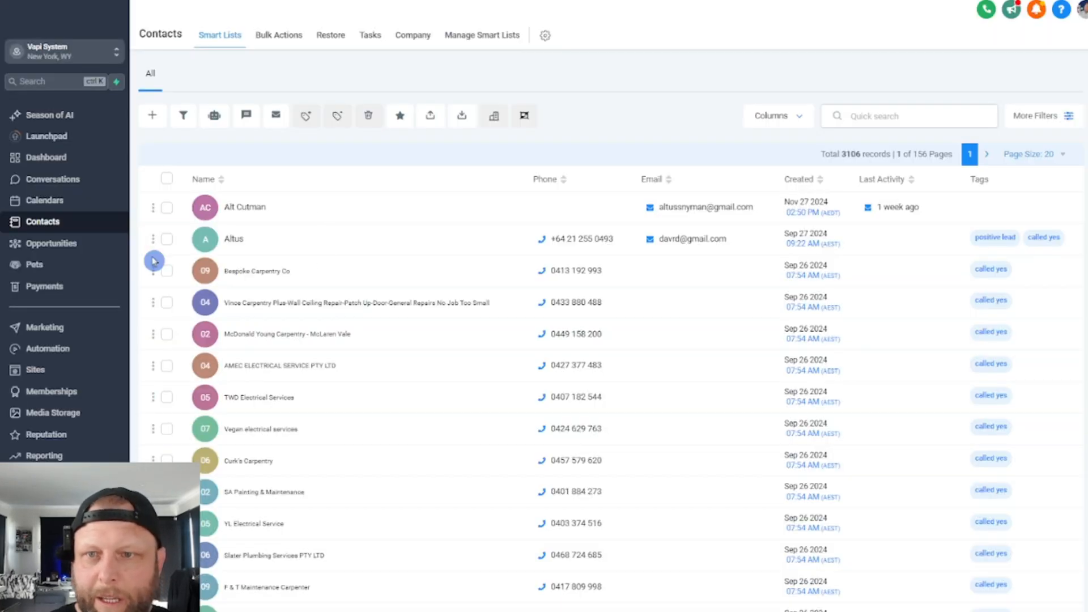
click(880, 111)
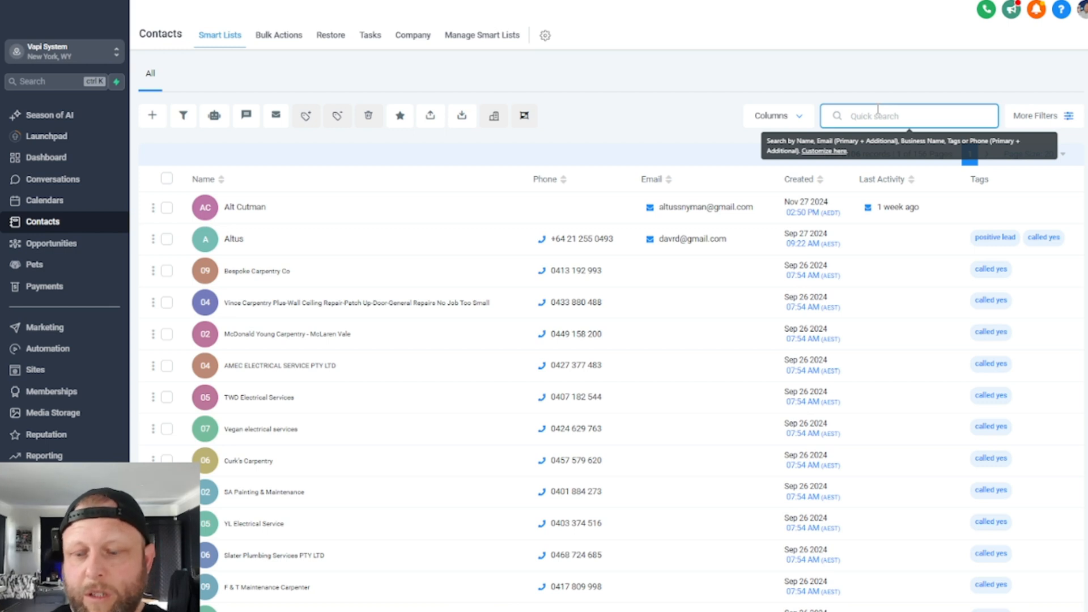
text(david)
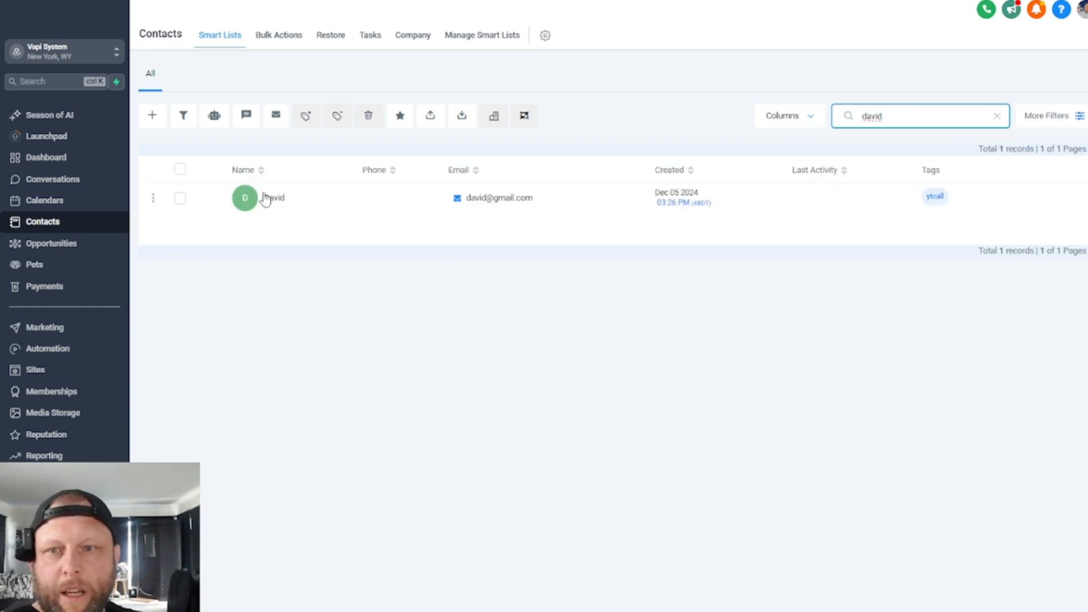
click(274, 198)
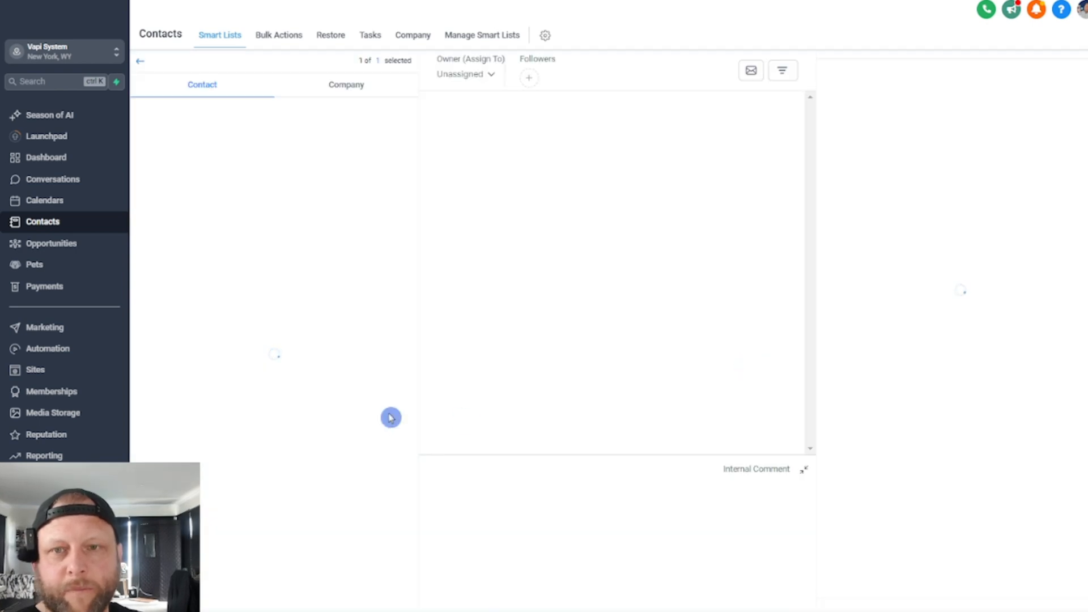
click(342, 241)
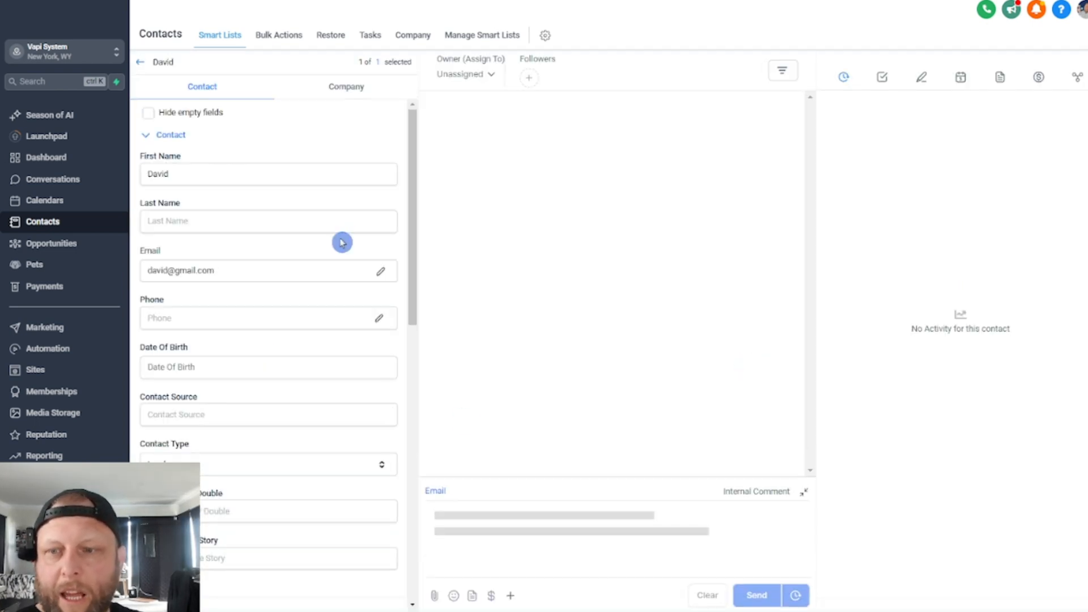
scroll(342, 242, down, 6)
scroll(342, 243, down, 3)
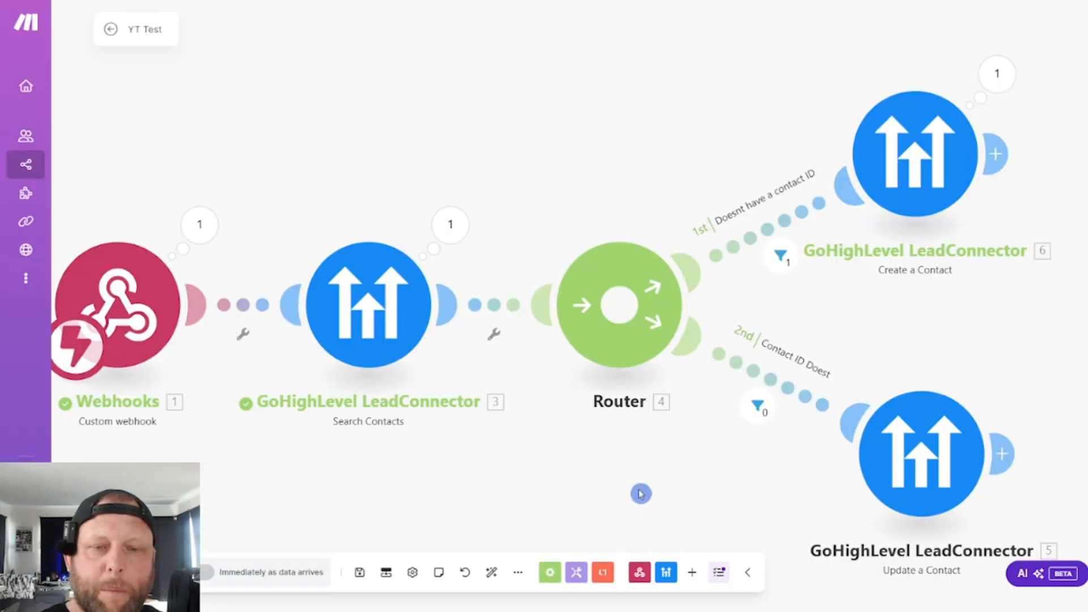
- Switch to Make and save the YT Test scenario
drag(641, 494, 187, 369)
click(360, 574)
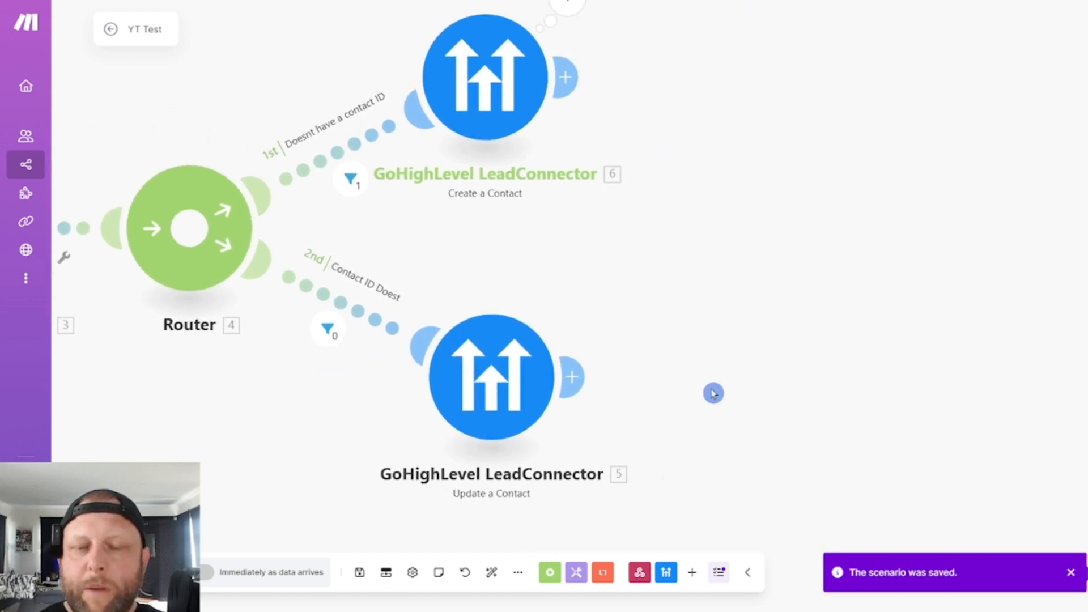
- List the GoHighLevel LeadConnector modules that can follow Update a Contact and examine the contact and opportunity actions
click(574, 377)
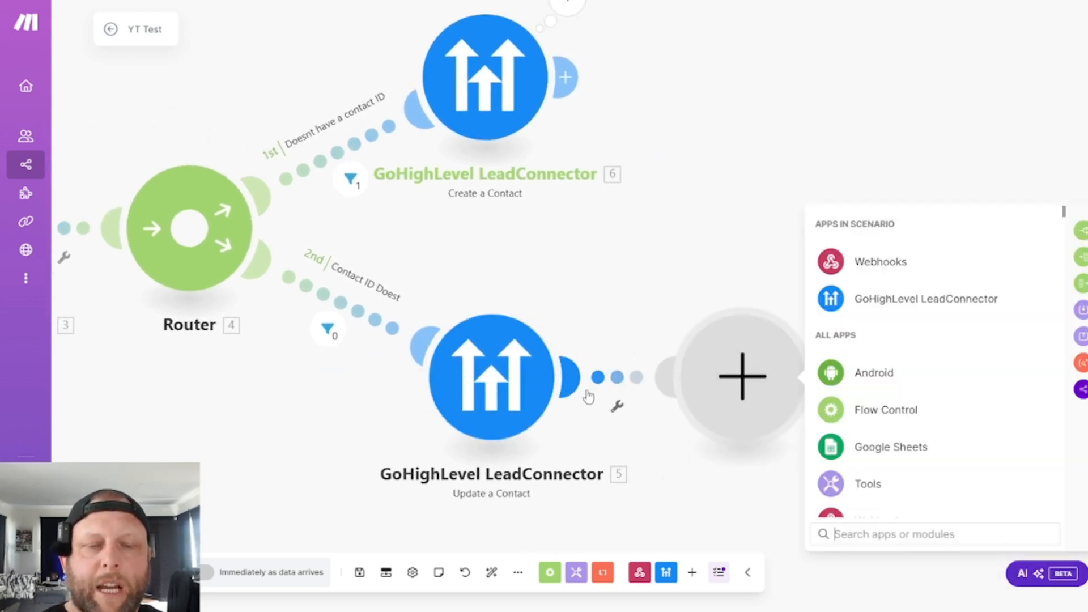
click(918, 305)
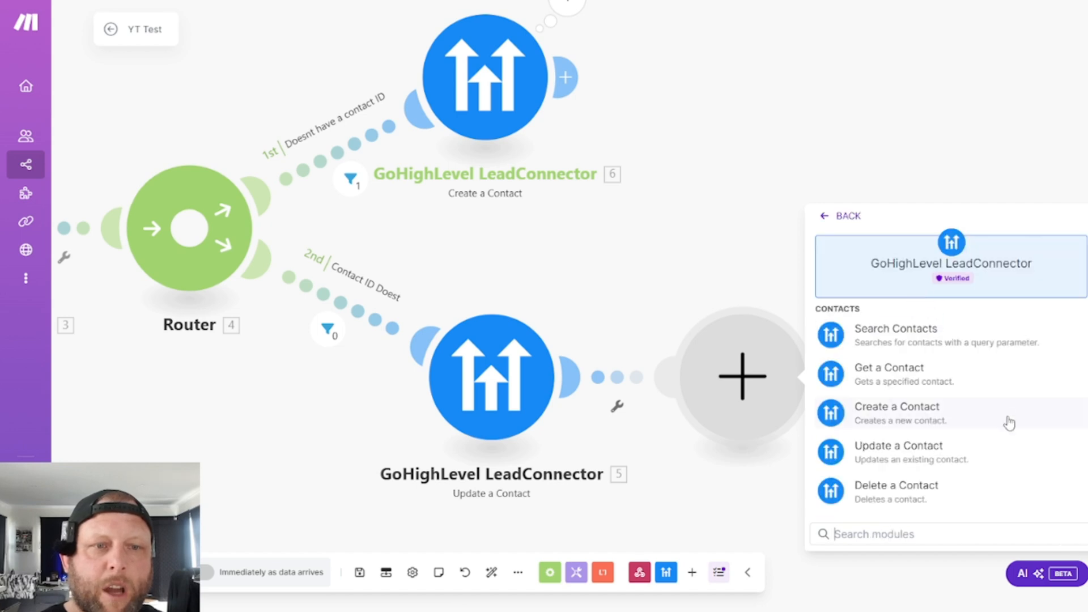
drag(689, 146, 505, 46)
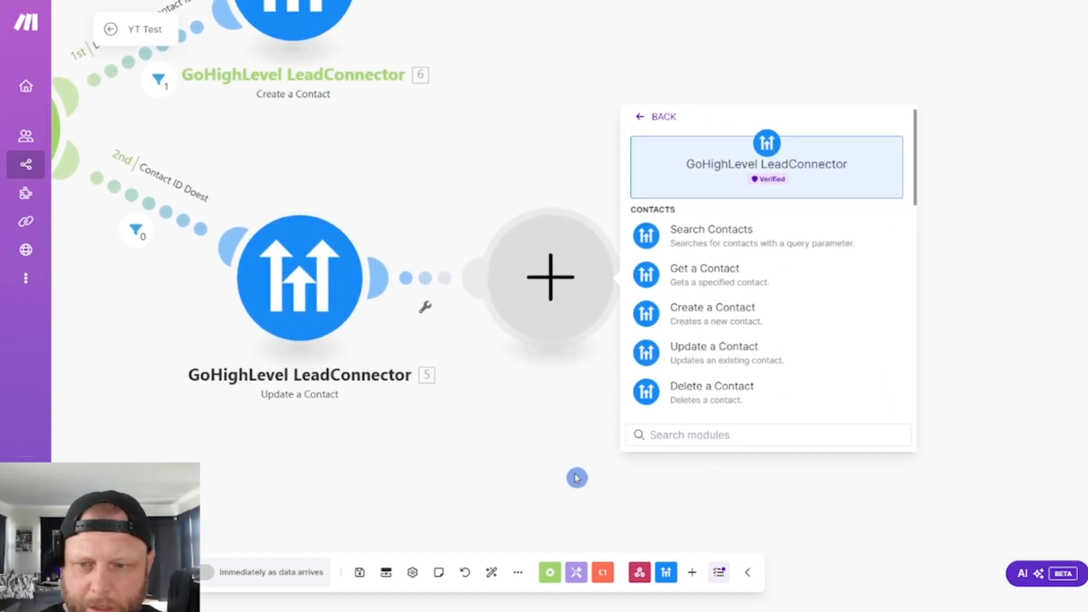
key(ctrl+plus)
key(ctrl+plus)
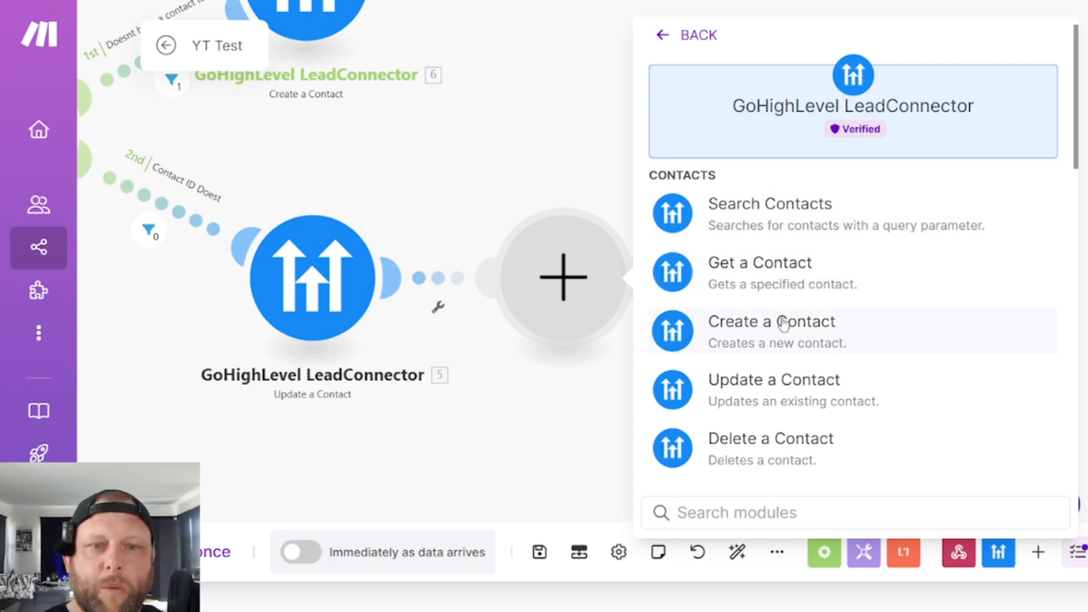
scroll(805, 396, down, 2)
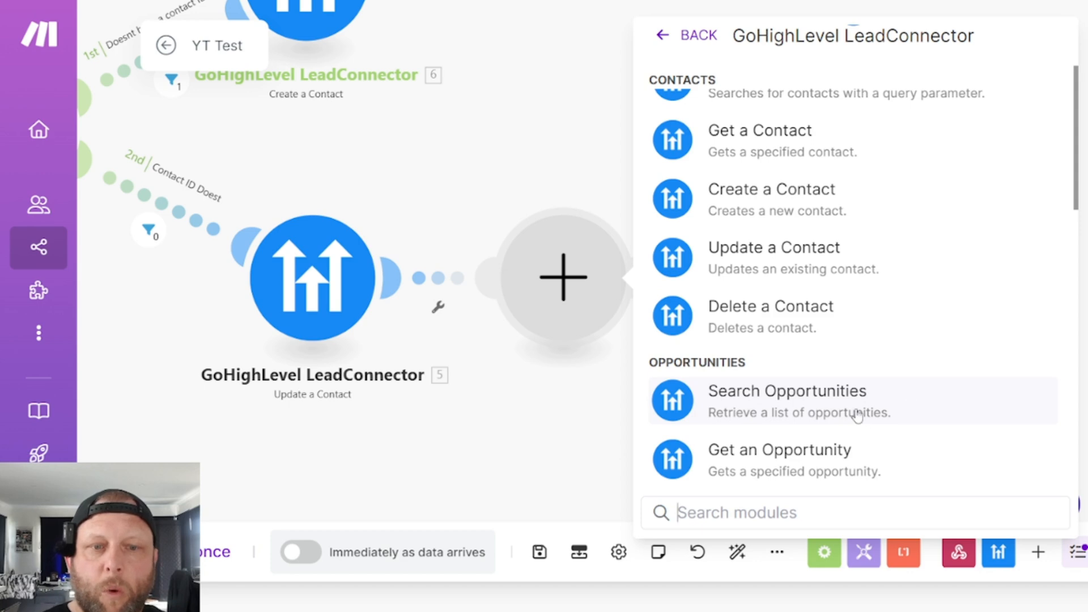
scroll(856, 413, down, 2)
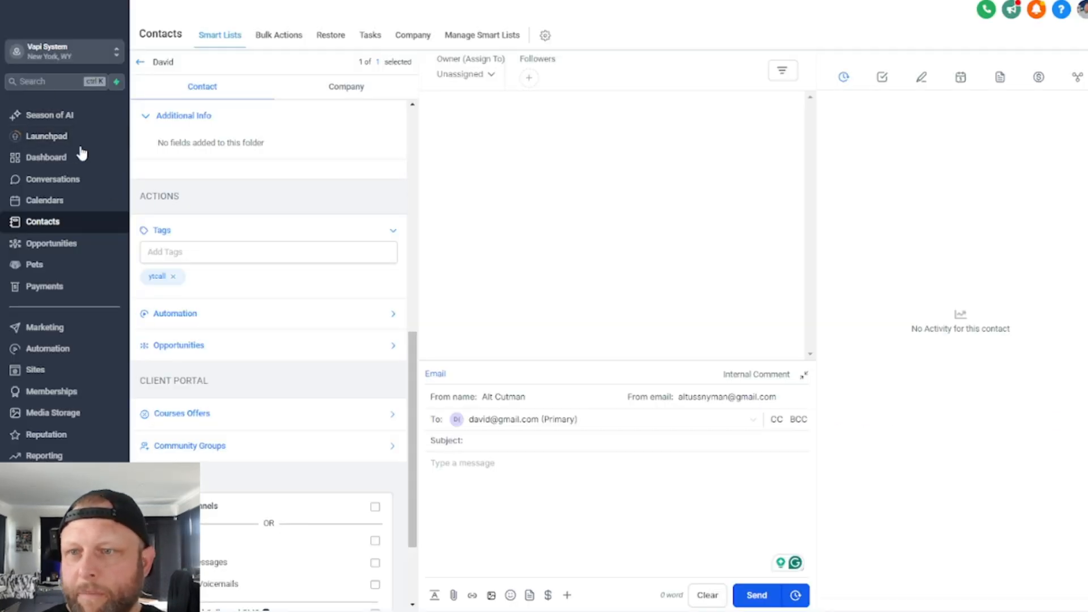
- In GoHighLevel, view the opportunity stages of the MCTB Onboarding Pipeline and the MCTB Sales Pipeline
click(50, 245)
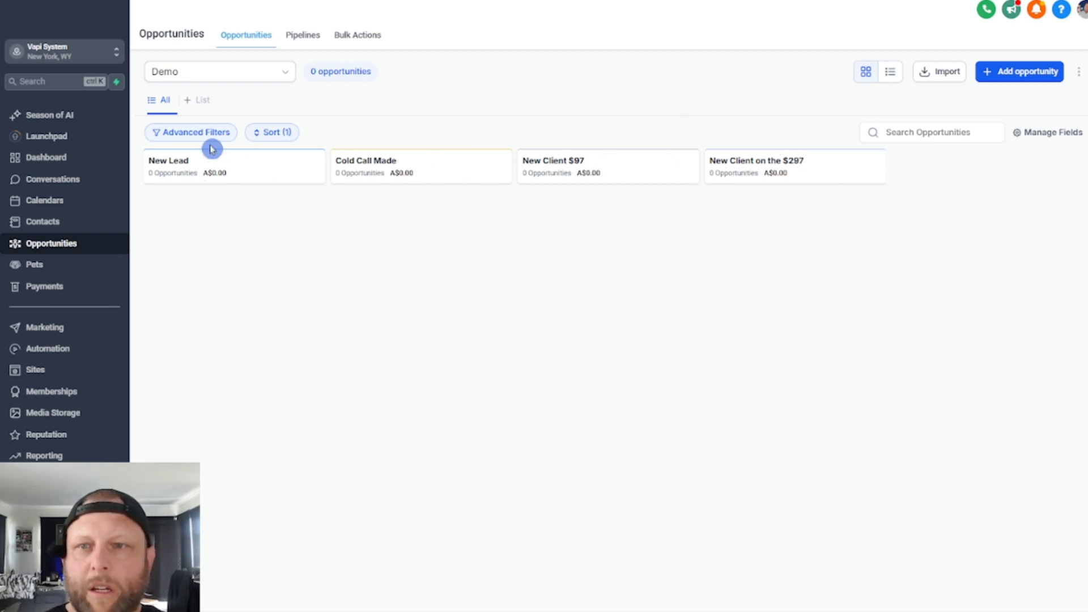
click(248, 75)
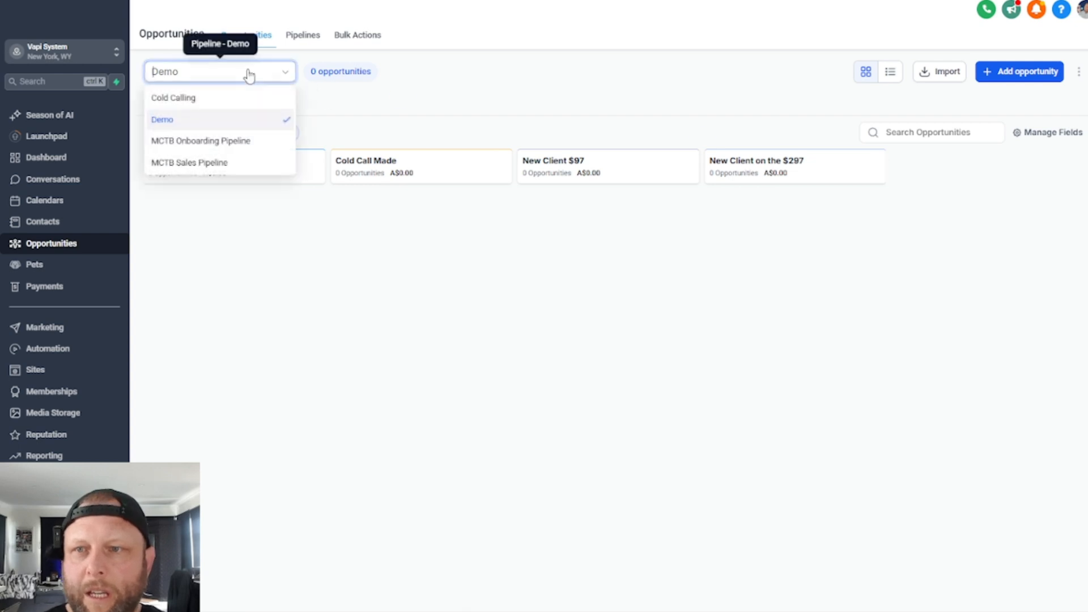
click(225, 142)
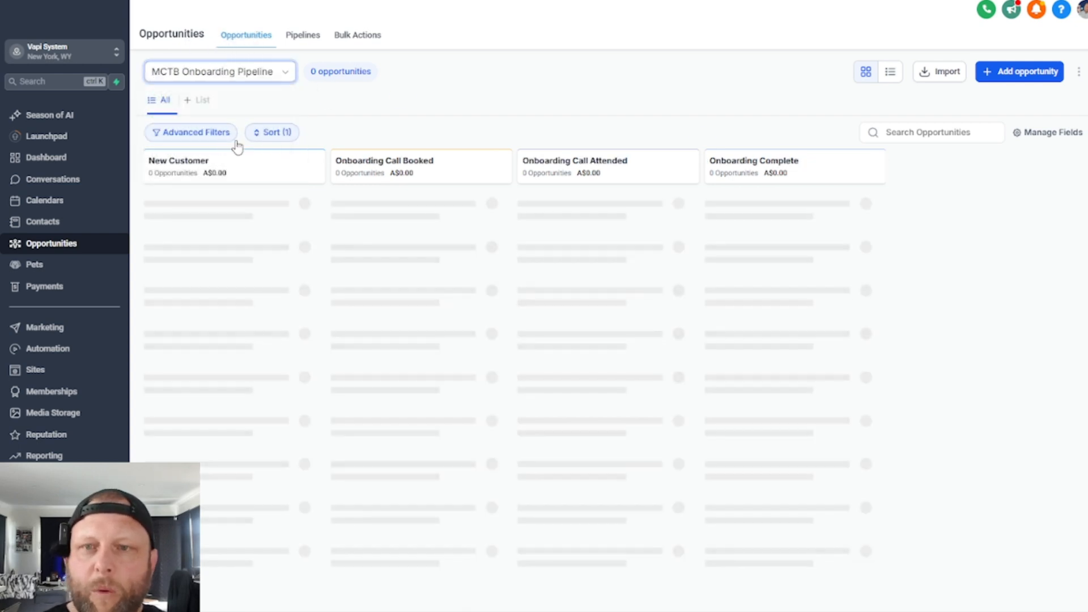
click(208, 70)
click(190, 163)
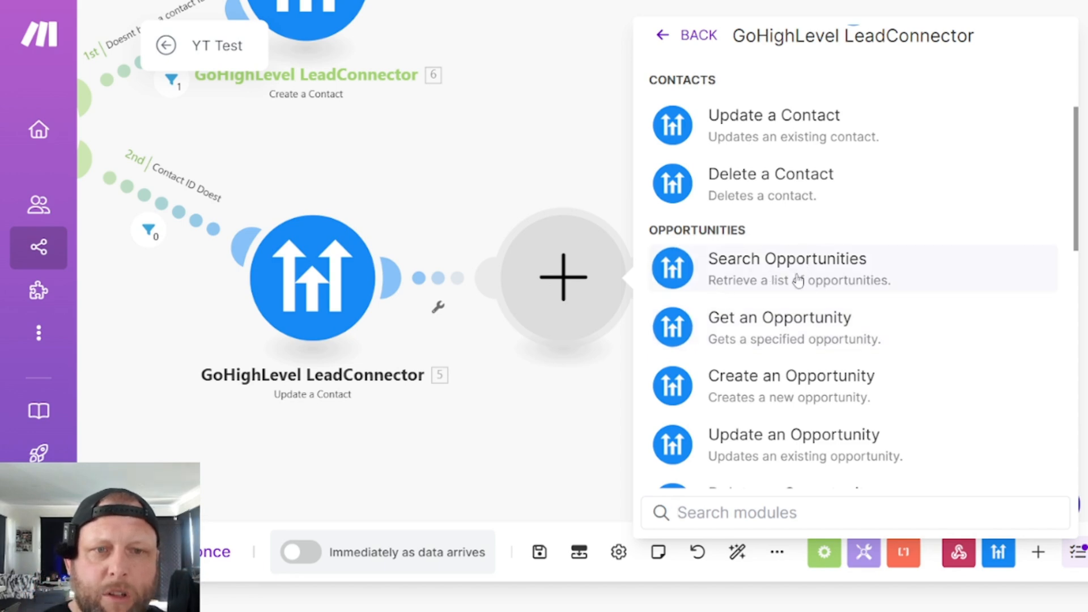
- In Make, examine the LeadConnector modules for opportunities, tasks, campaigns, notes, accounts and API calls, and close the list without adding one
scroll(782, 335, down, 1)
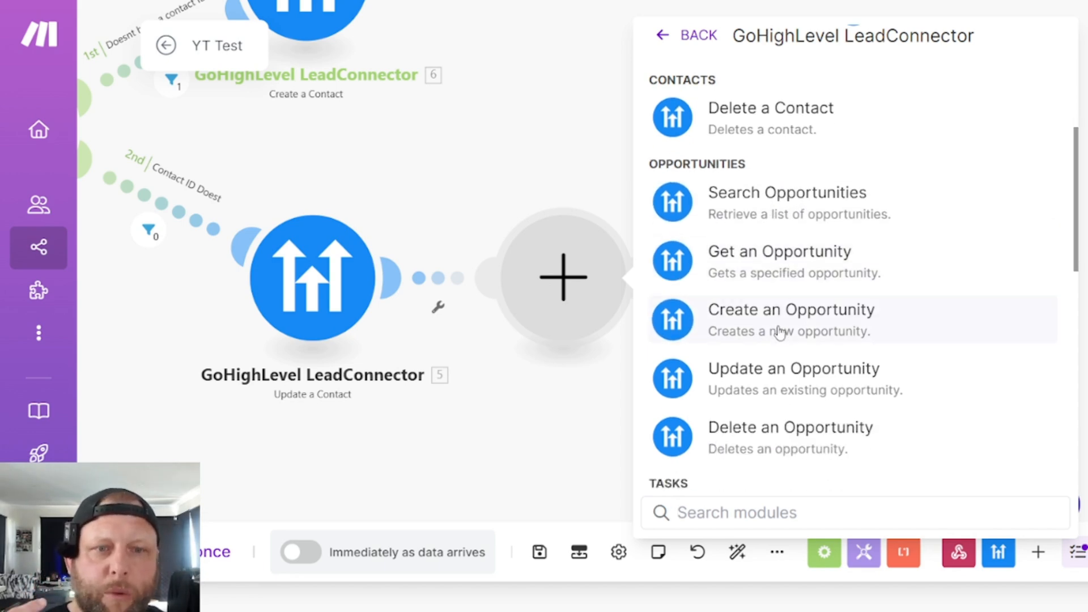
scroll(781, 333, down, 2)
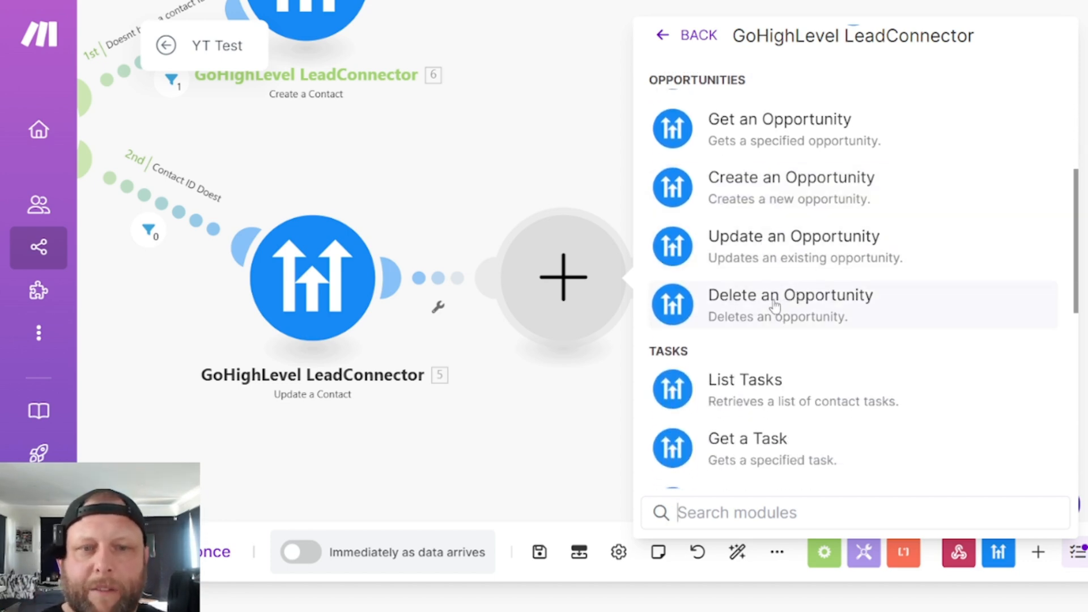
scroll(775, 306, down, 2)
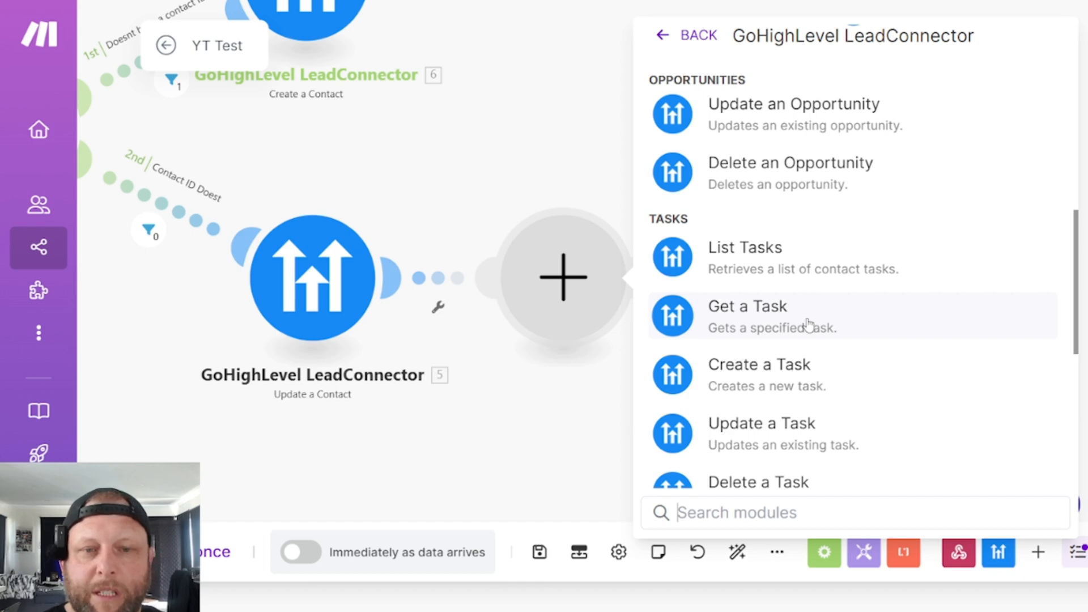
scroll(809, 325, down, 2)
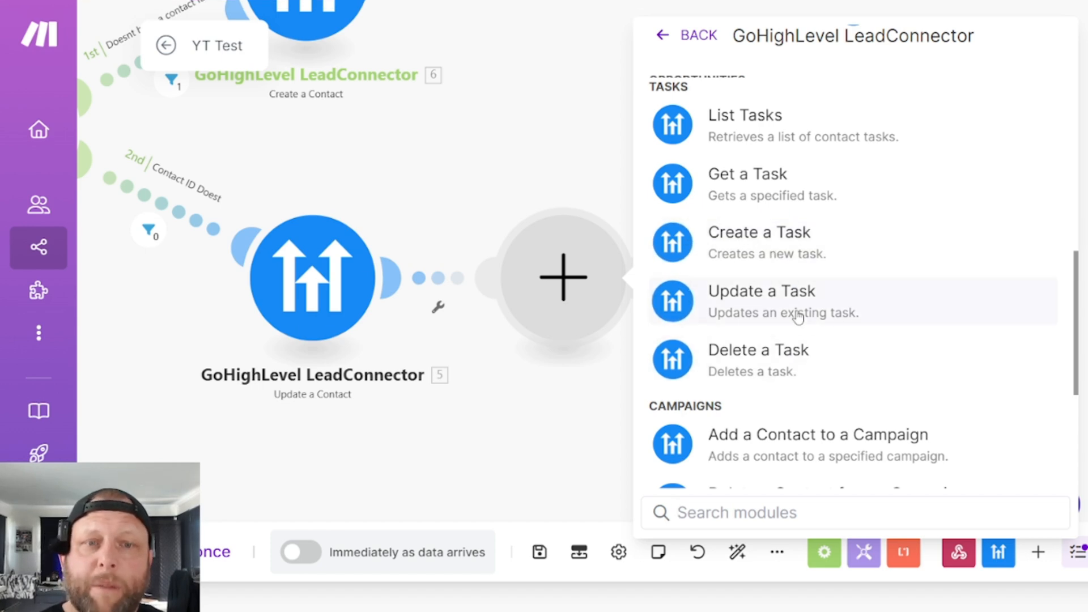
scroll(788, 306, down, 1)
scroll(802, 316, down, 2)
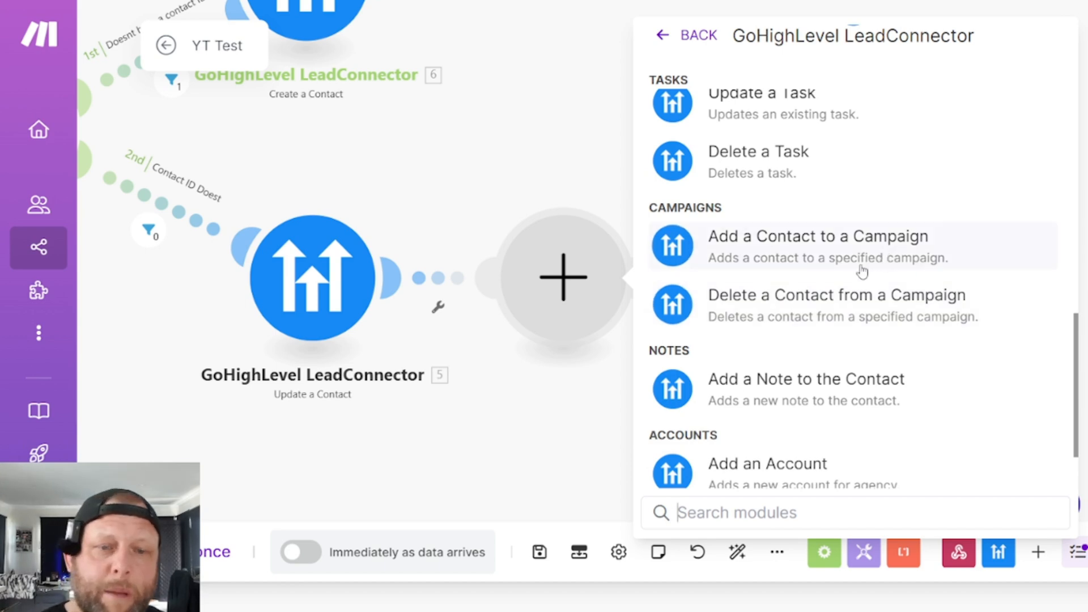
scroll(862, 271, down, 2)
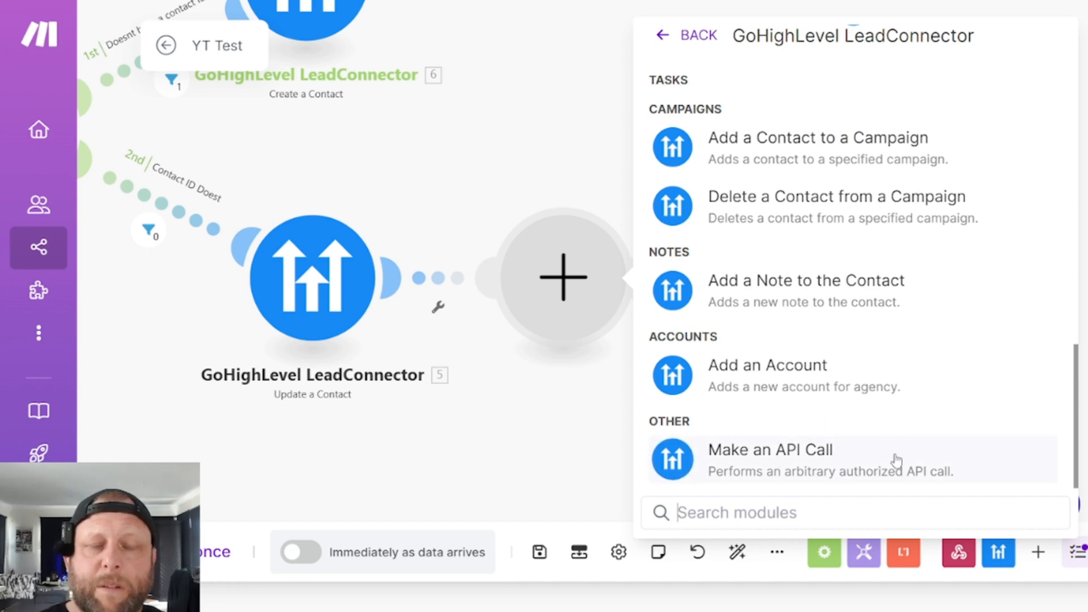
click(494, 448)
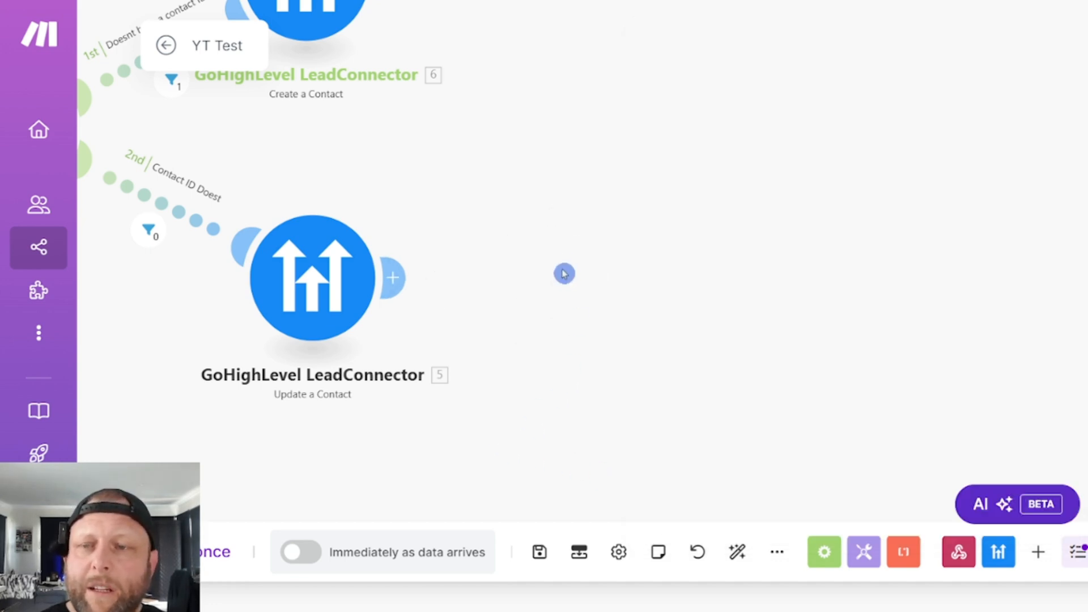
drag(564, 272, 766, 309)
drag(257, 338, 605, 376)
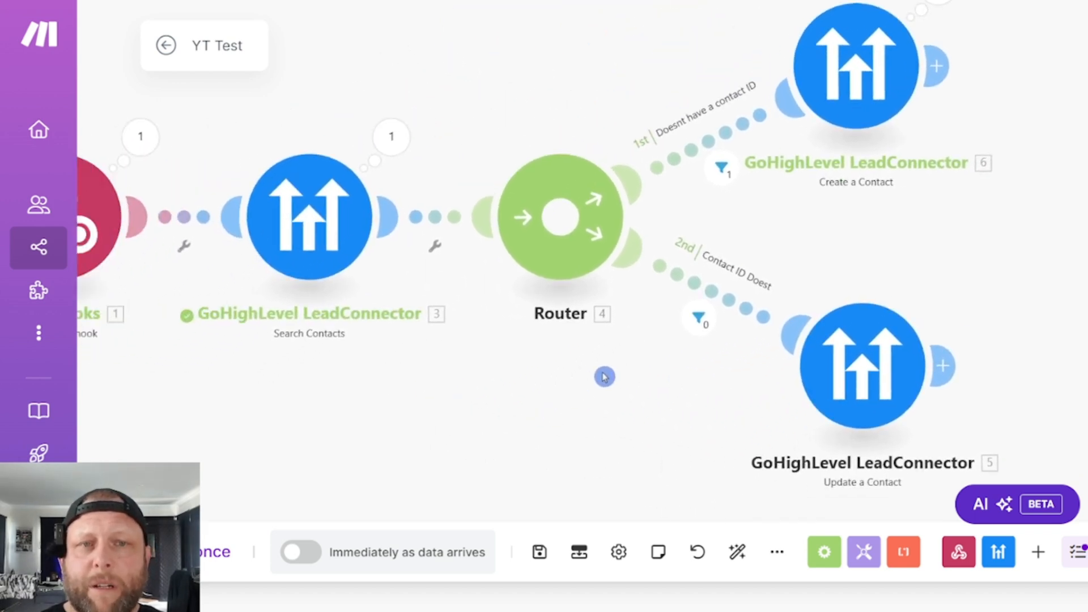
scroll(521, 384, down, 1)
drag(413, 374, 522, 401)
scroll(522, 399, down, 1)
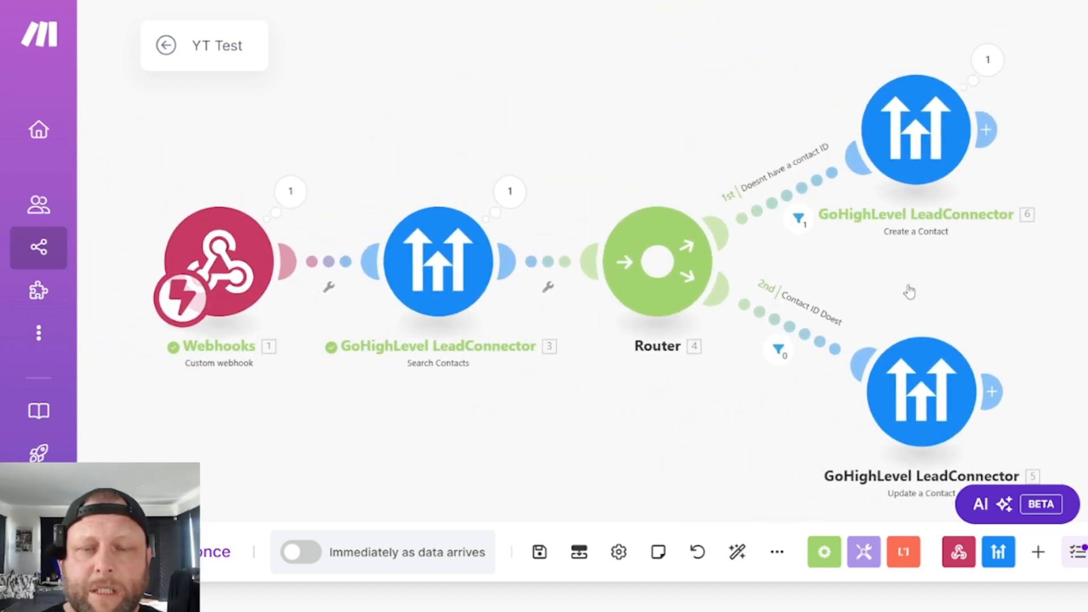
- In GoHighLevel, go to the automation workflows and create a new workflow from scratch
click(395, 321)
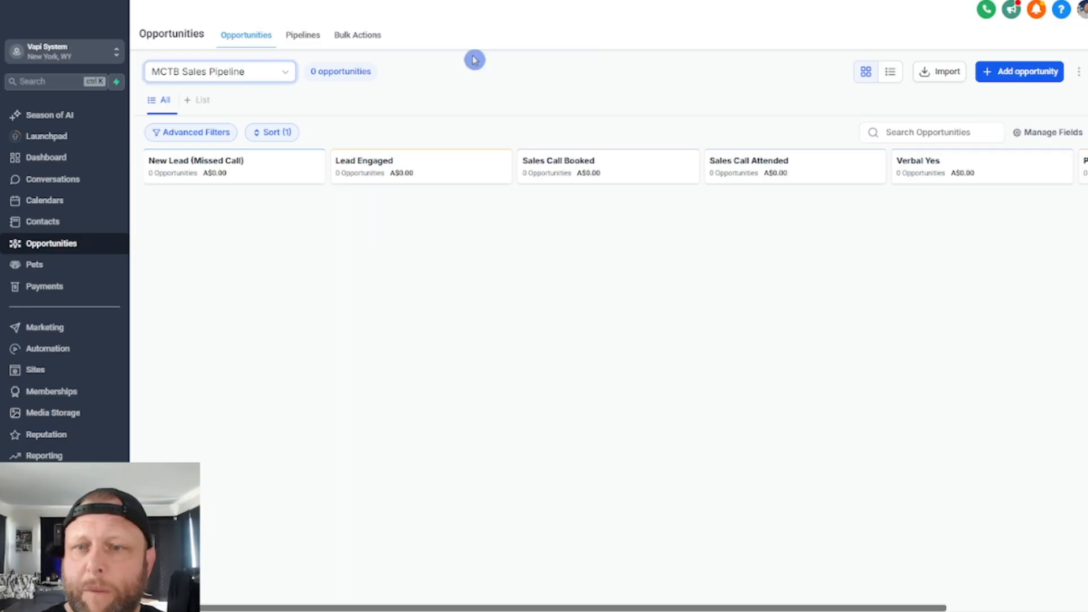
click(64, 348)
click(1012, 141)
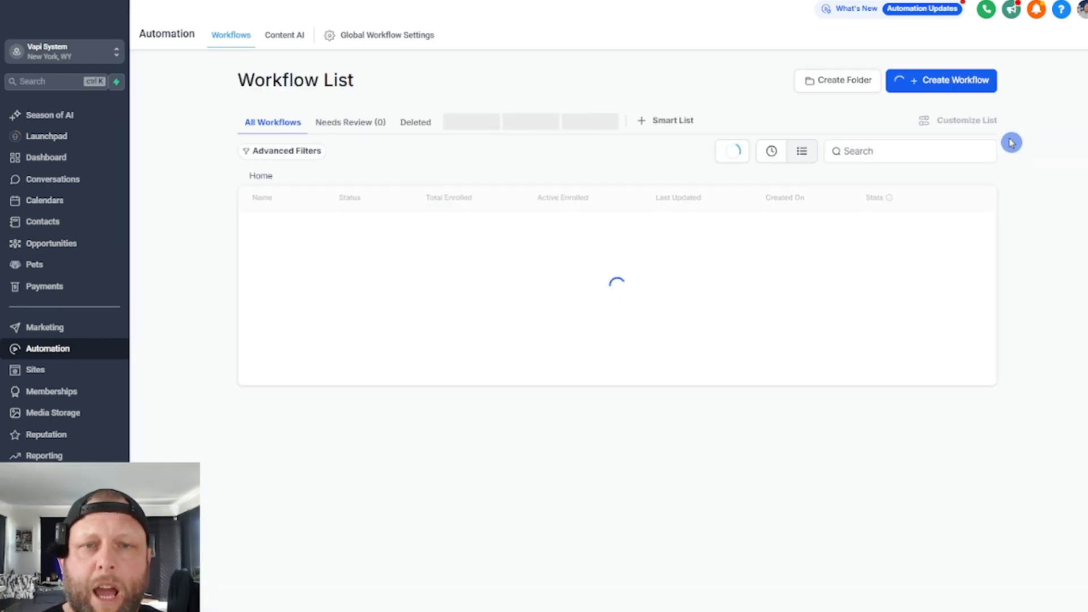
click(952, 86)
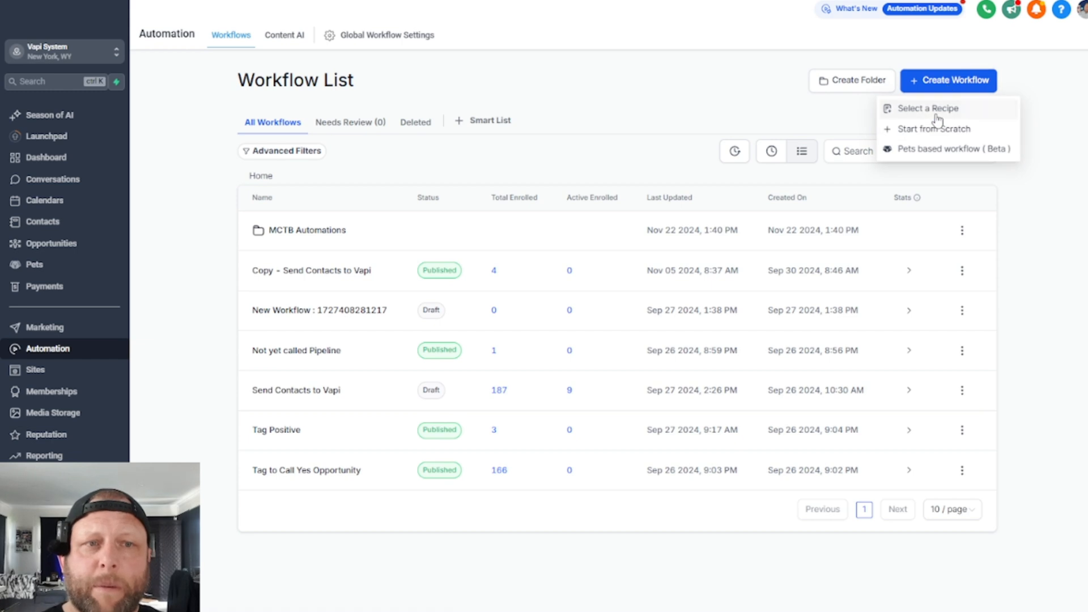
click(640, 282)
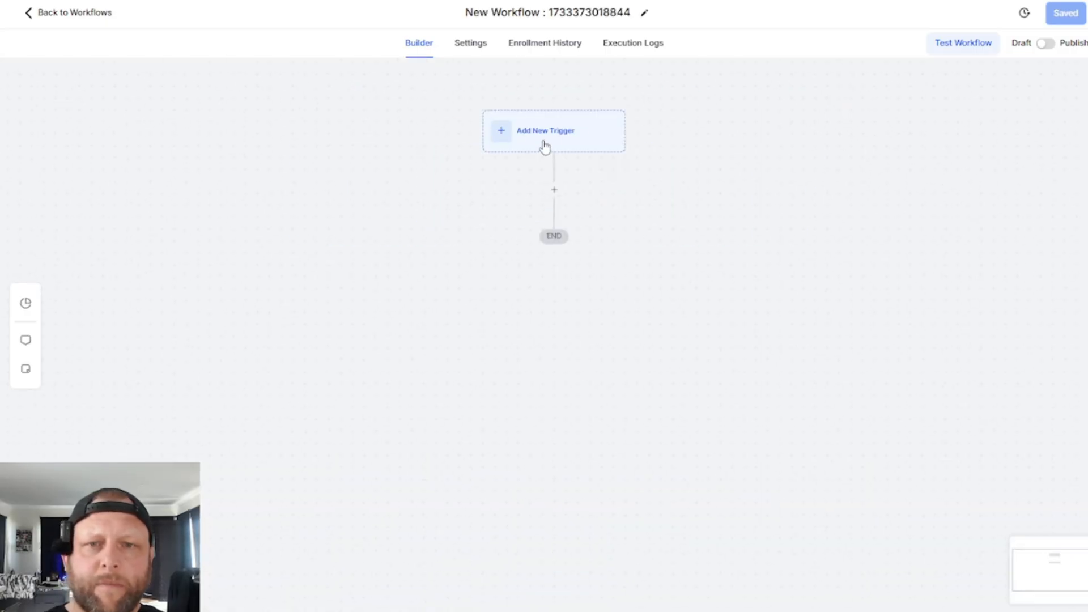
- Search the workflow triggers for "tag" and choose Contact Tag as the trigger of the new workflow
click(545, 146)
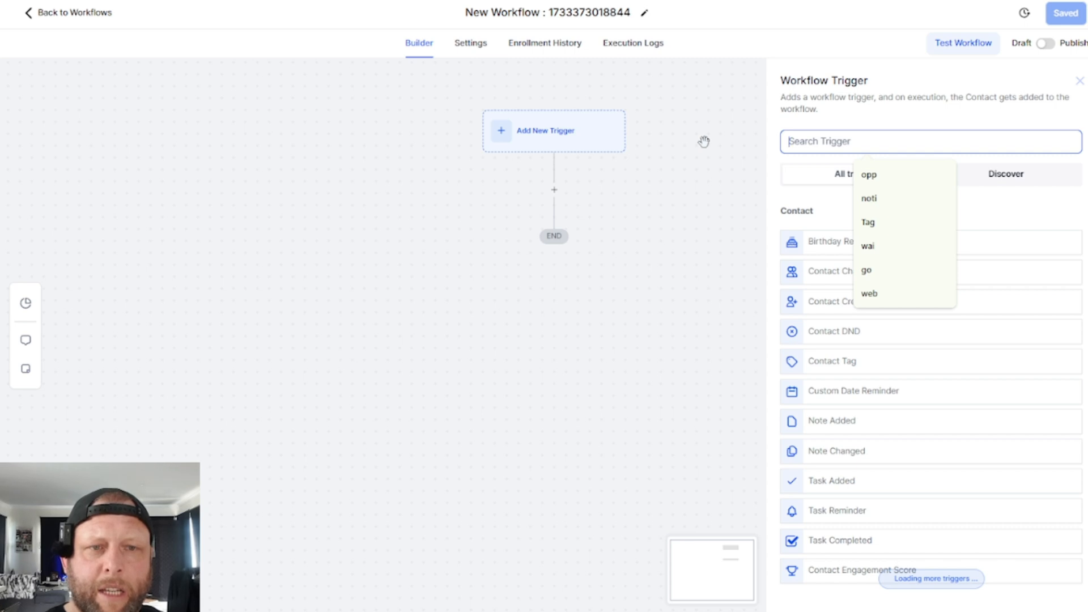
click(859, 145)
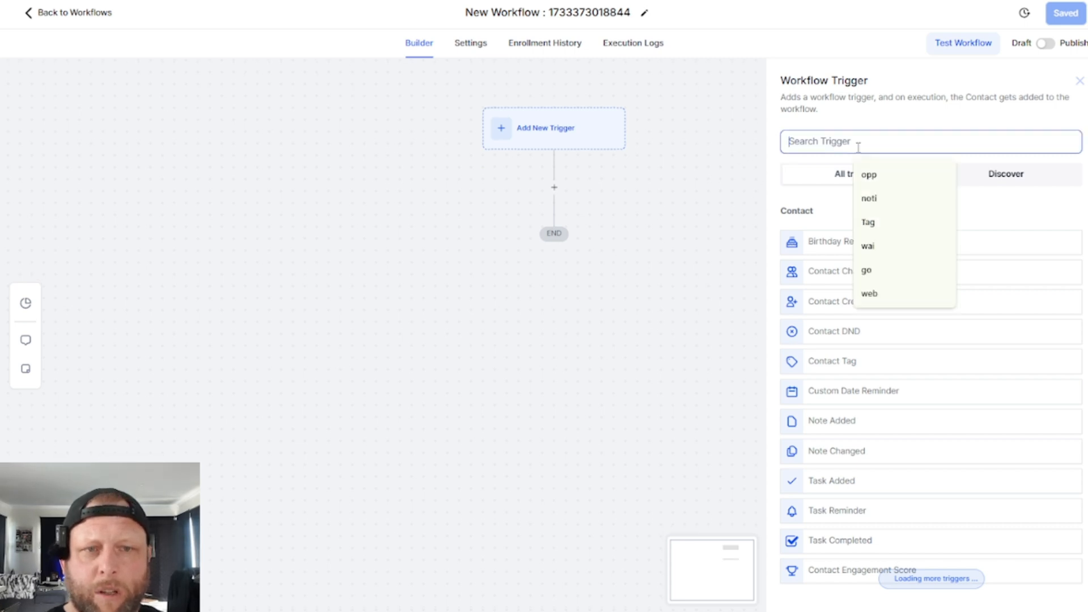
text(tag)
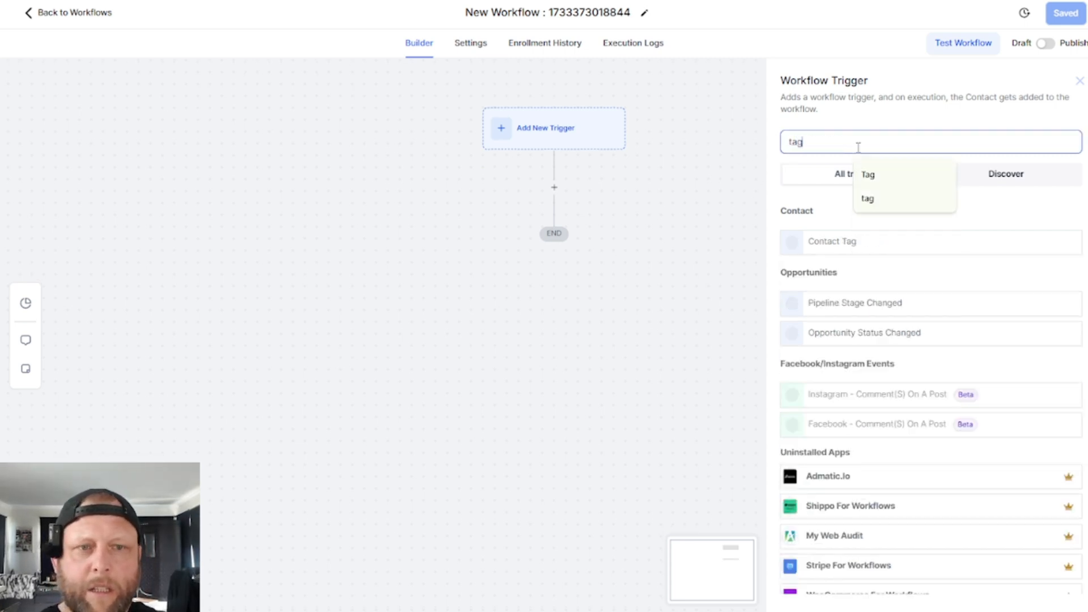
click(839, 244)
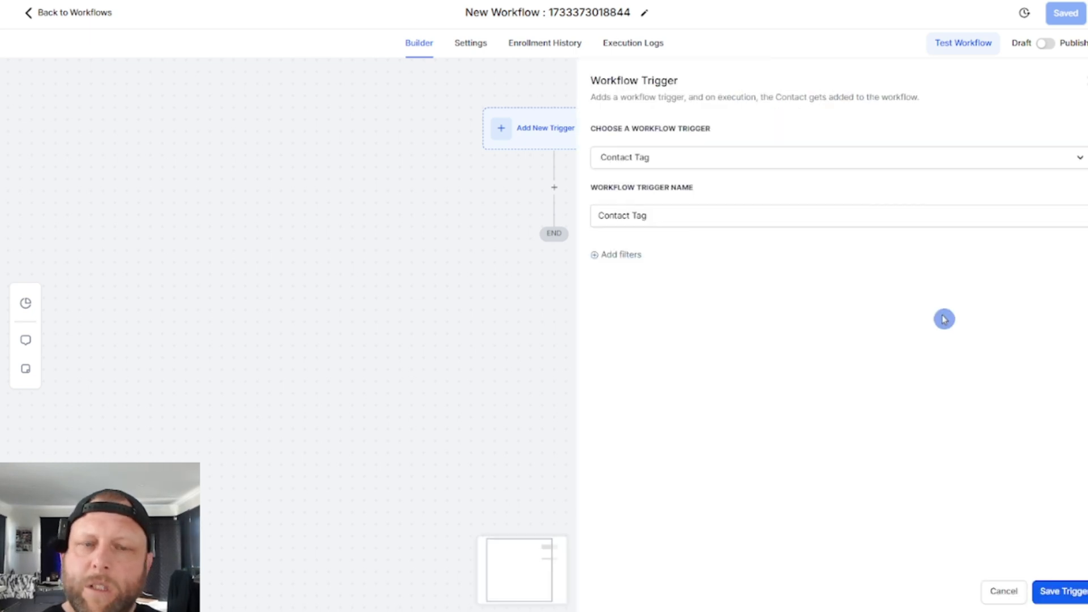
- Filter the Contact Tag trigger to Tag Added with the tag ytcall and save the trigger
click(599, 255)
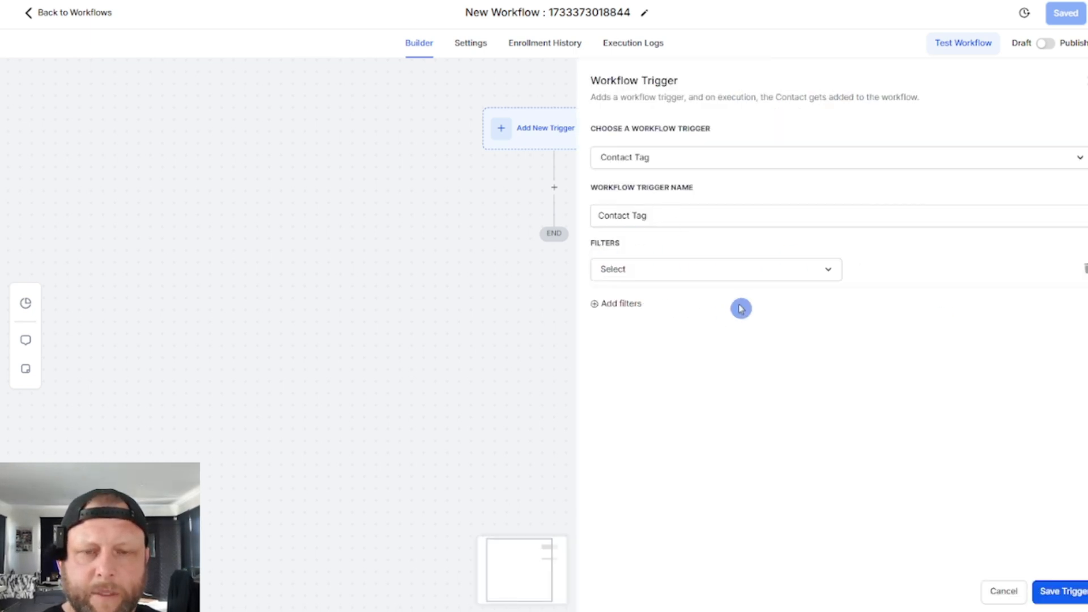
click(748, 278)
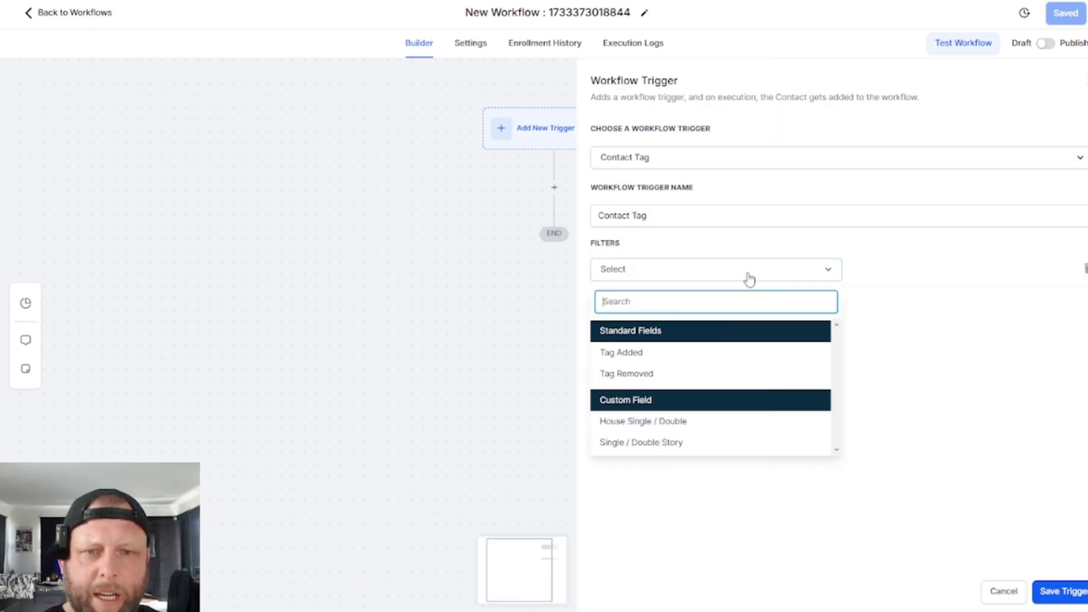
click(630, 358)
click(930, 274)
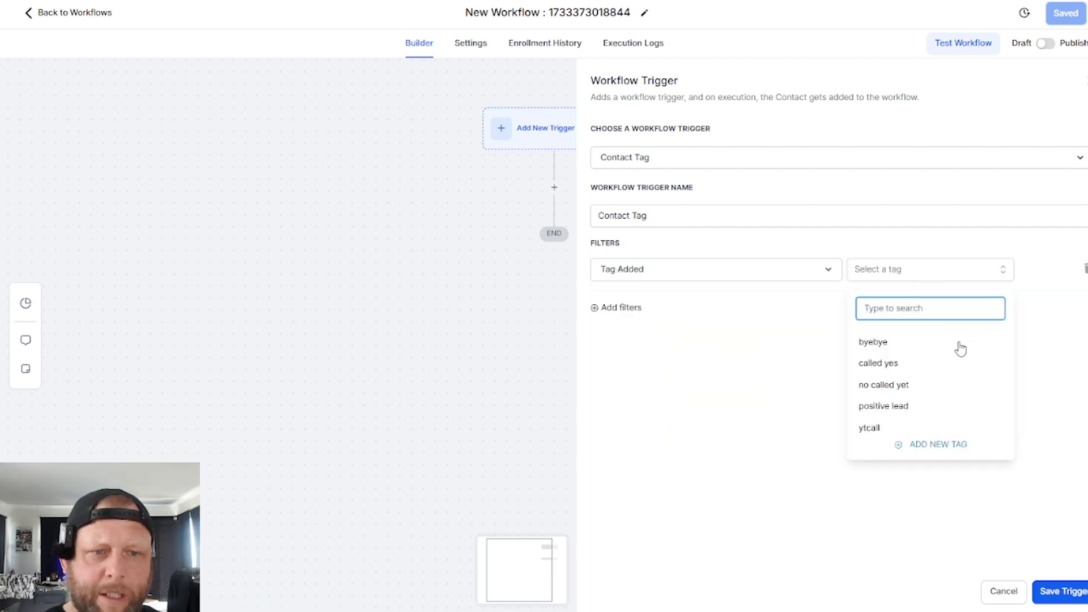
click(909, 432)
click(1061, 593)
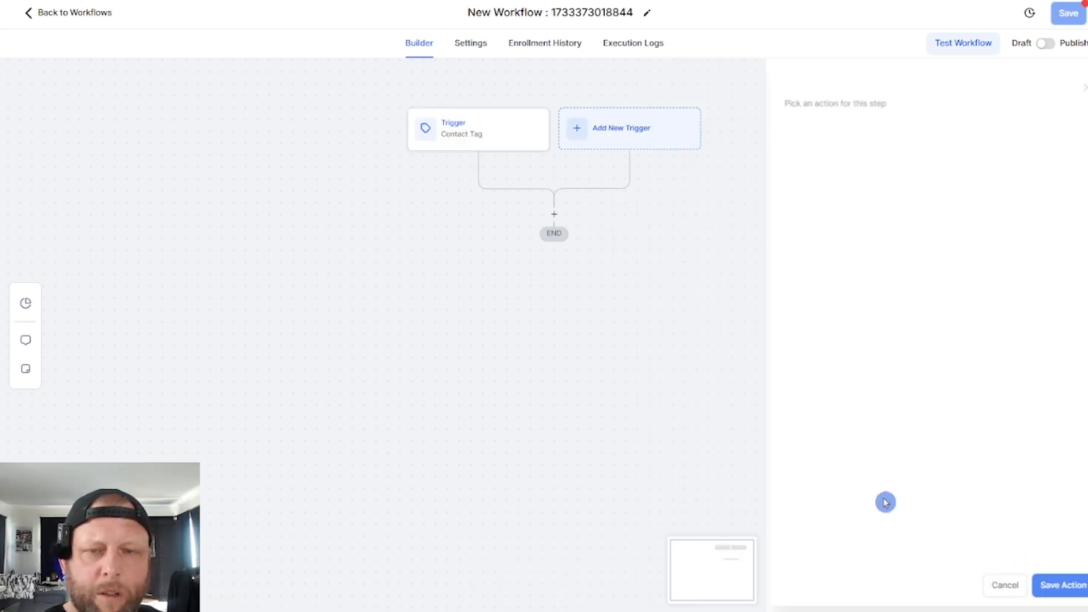
- Search the actions available after the trigger for SMS, email, note and task, and close the list without adding one
click(554, 214)
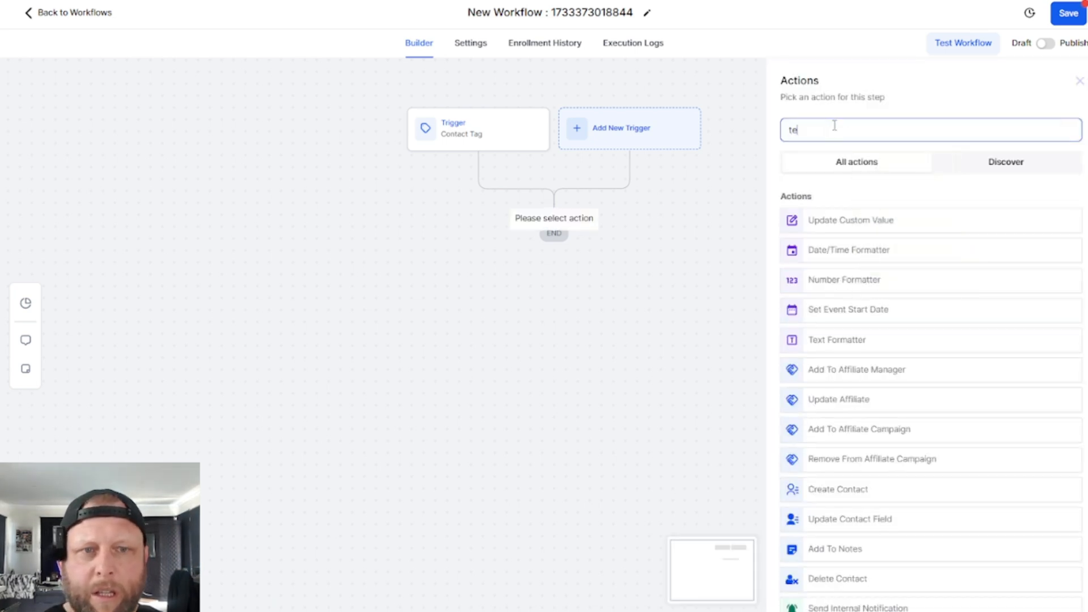
text(sms)
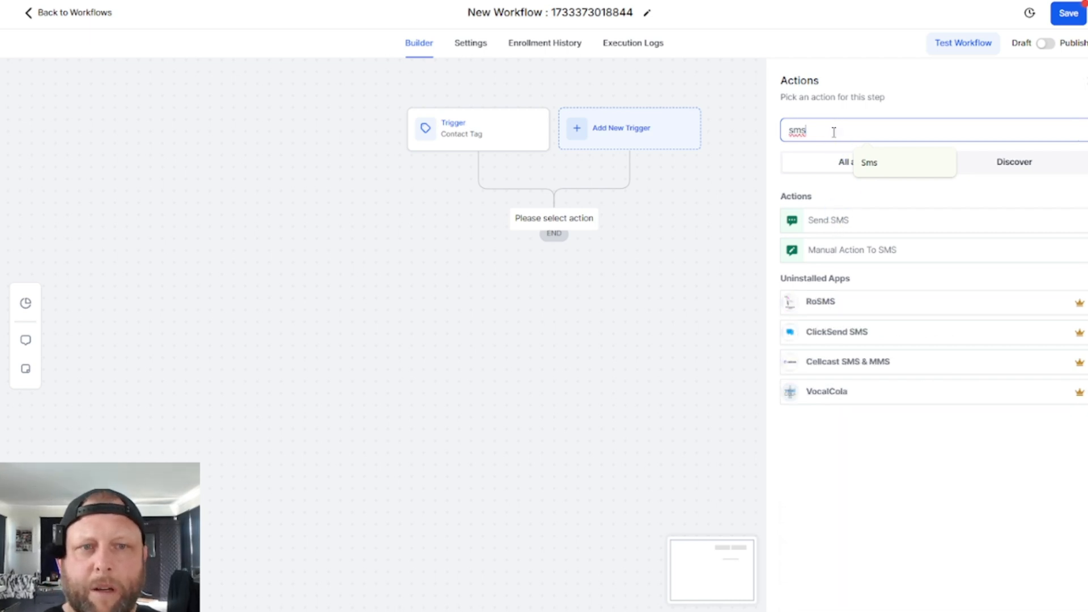
double_click(833, 132)
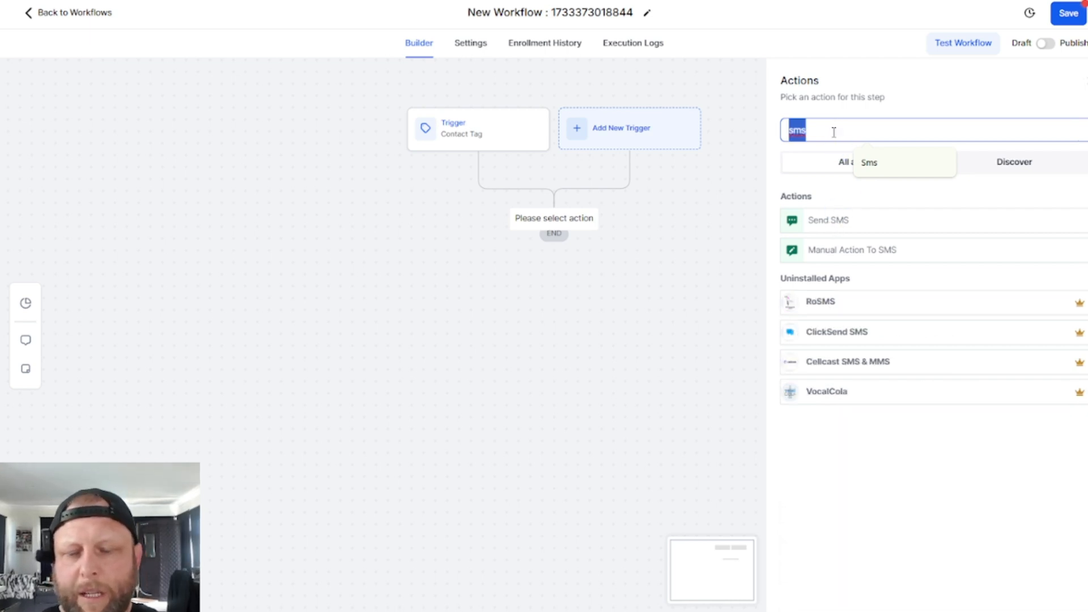
text(email)
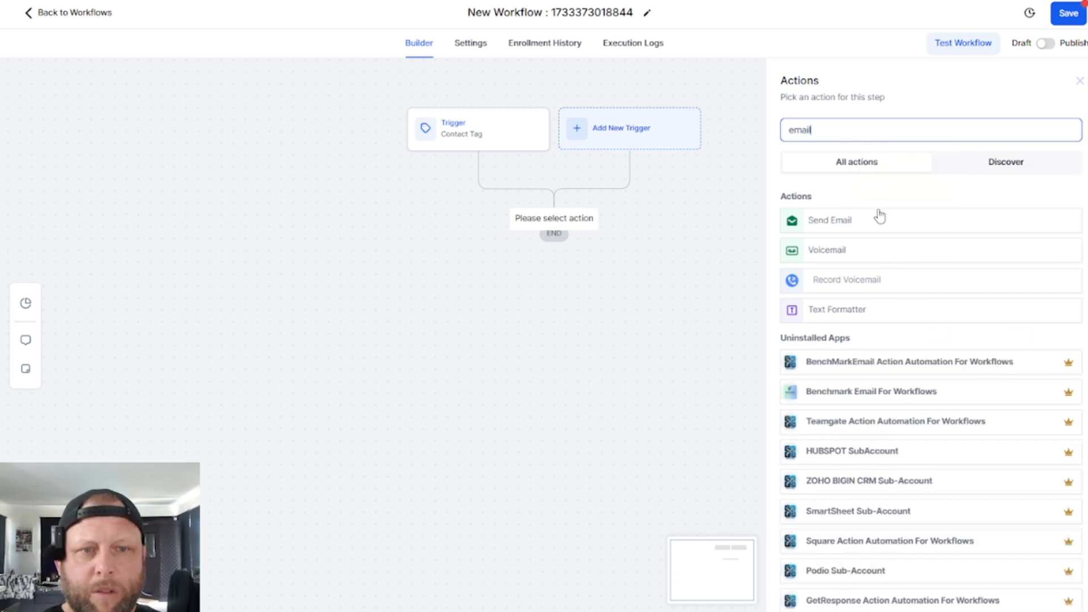
double_click(851, 139)
text(note)
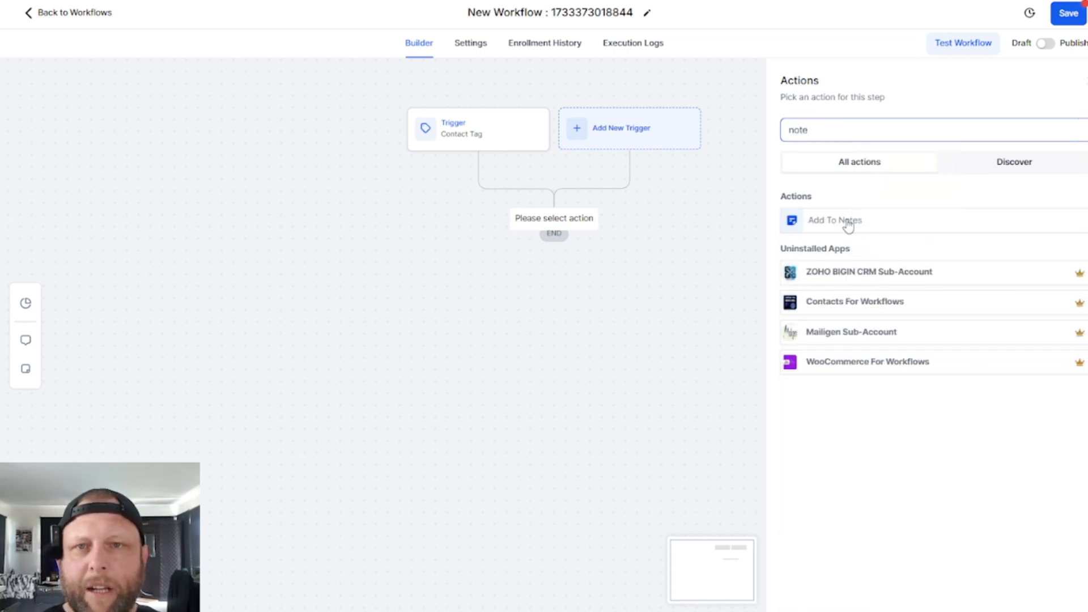
double_click(823, 130)
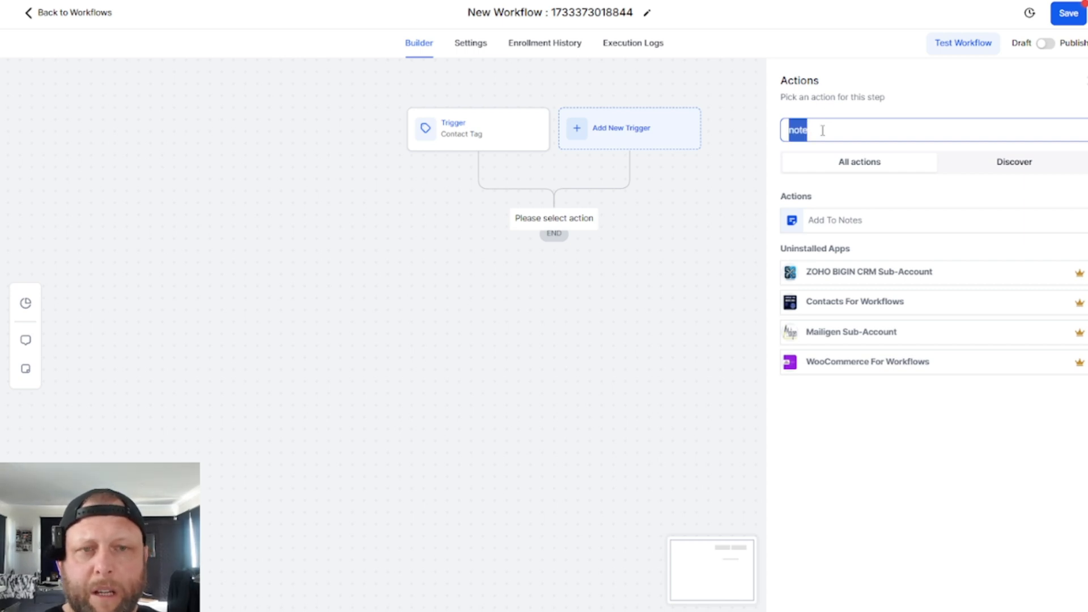
text(tast)
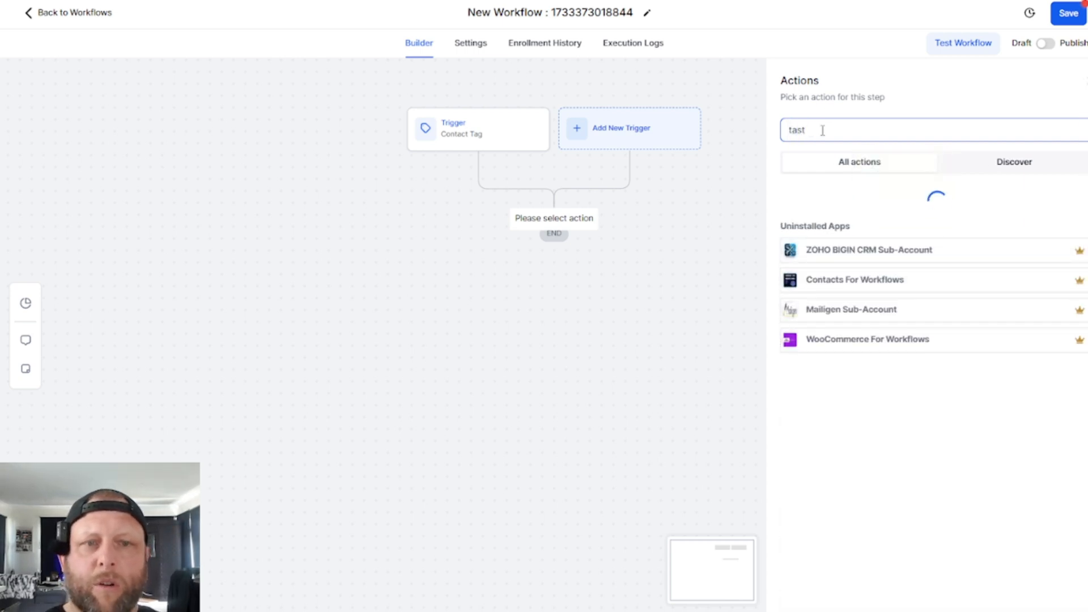
double_click(829, 131)
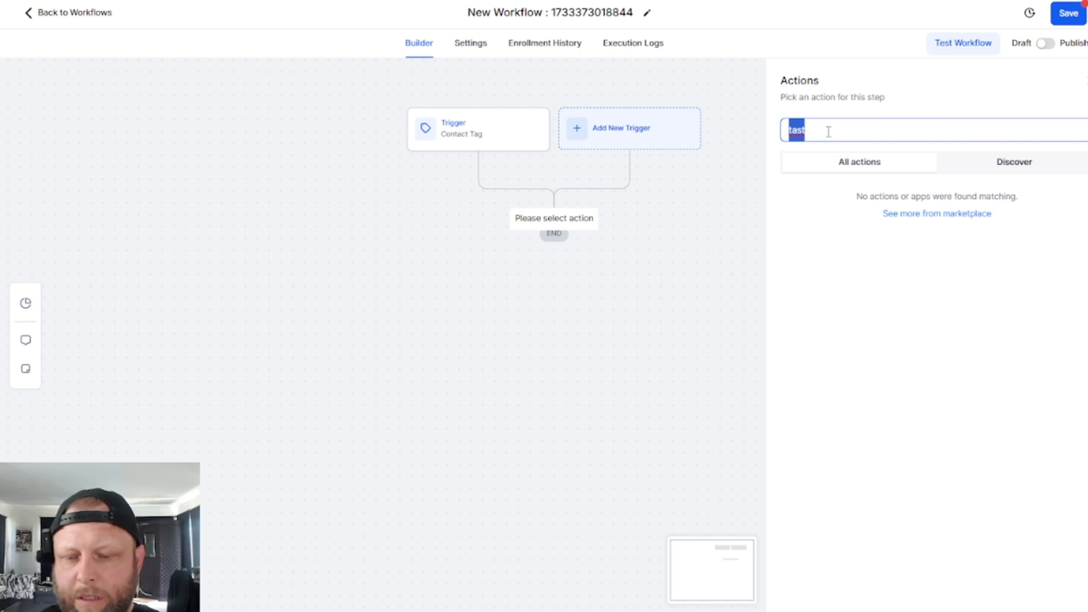
text(task)
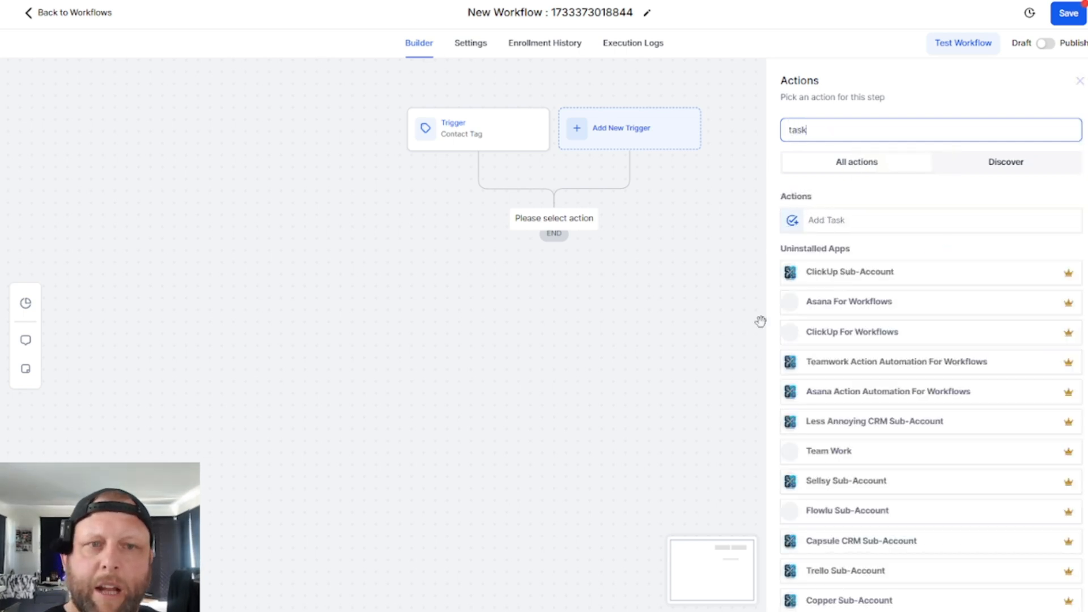
double_click(866, 123)
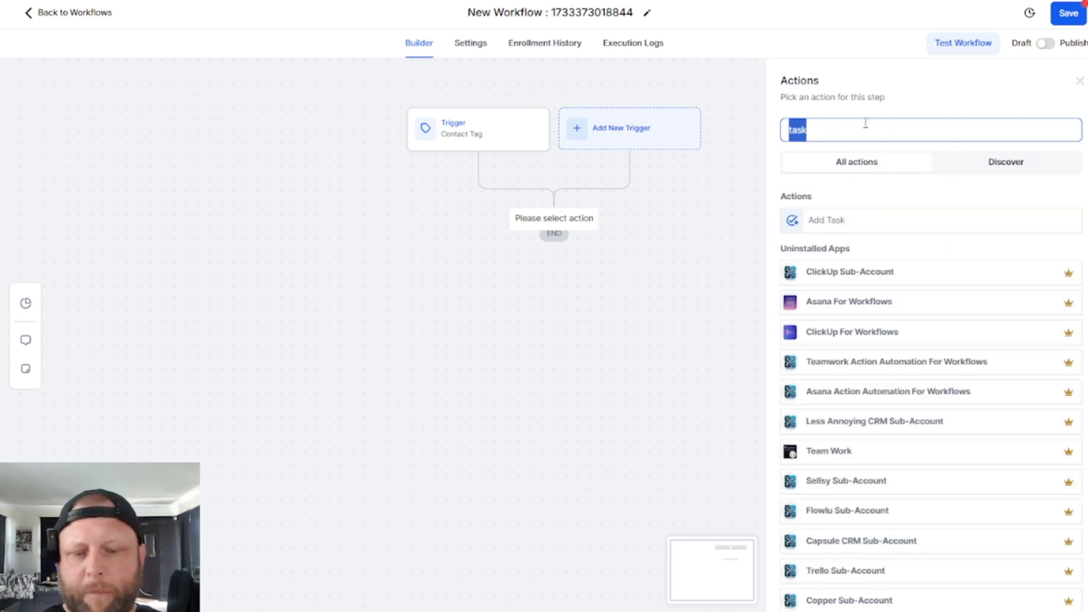
click(663, 310)
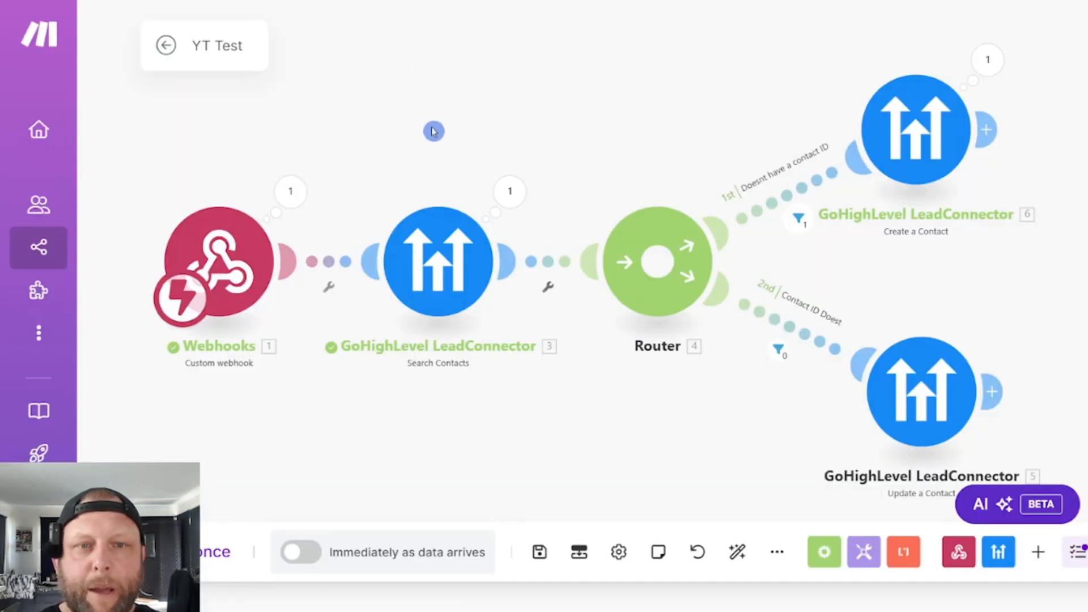
- Return from the GoHighLevel workflow builder to the workflow list, discarding the unsaved changes
key(ctrl+0)
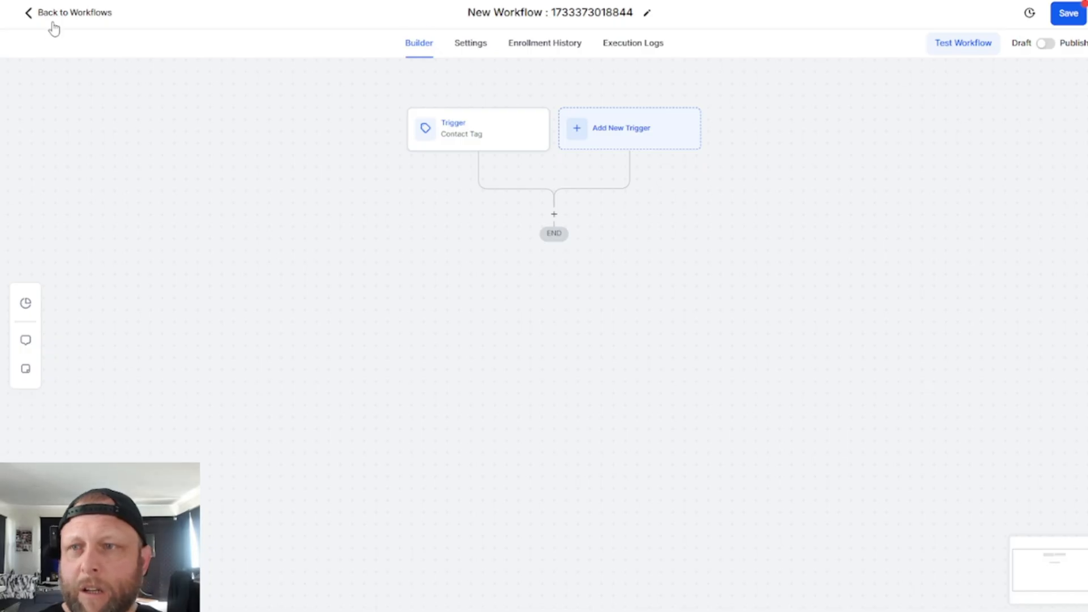
click(59, 14)
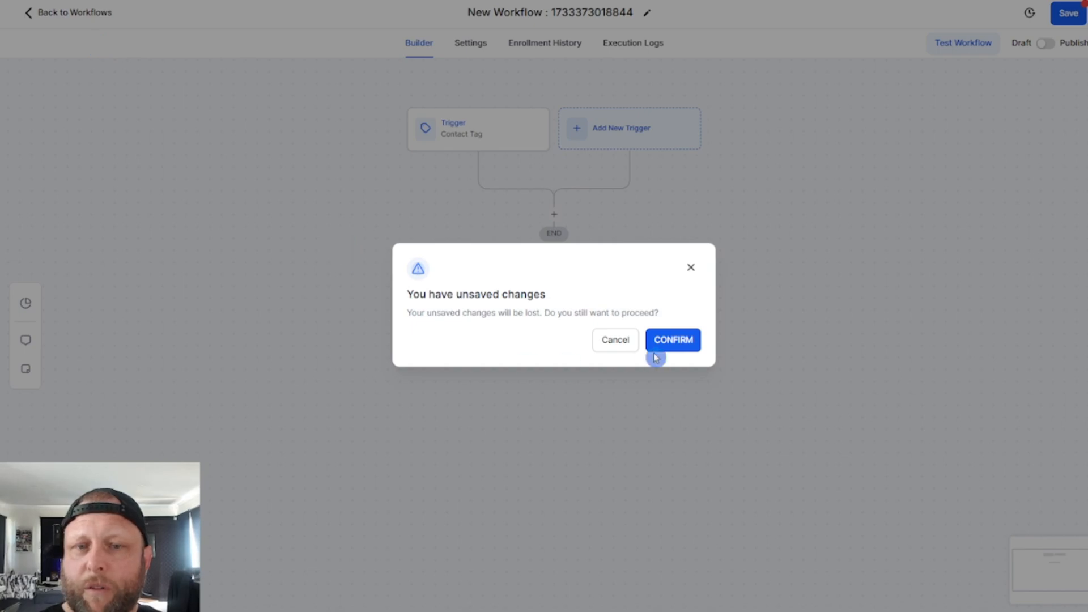
click(673, 341)
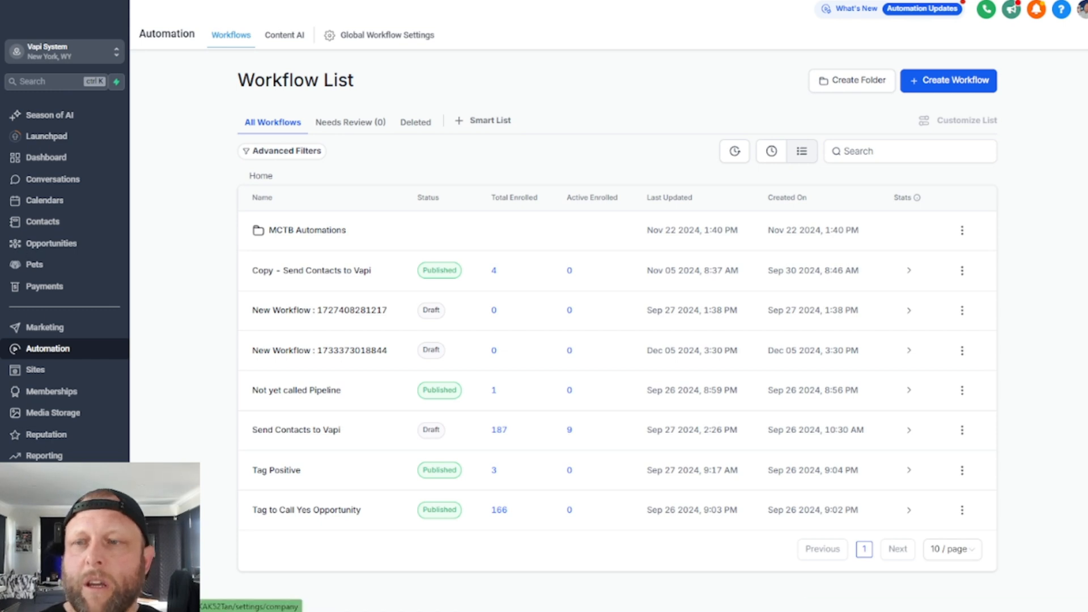
- Open the GoHighLevel sub-account settings and look through the business services and other settings sections
click(40, 591)
scroll(65, 442, down, 1)
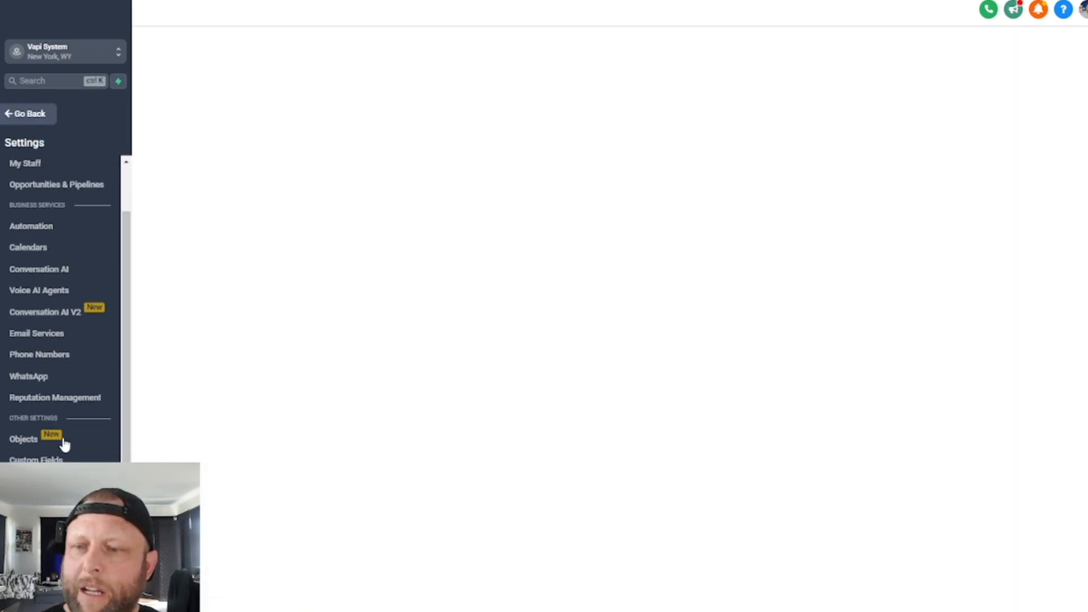
scroll(64, 444, down, 2)
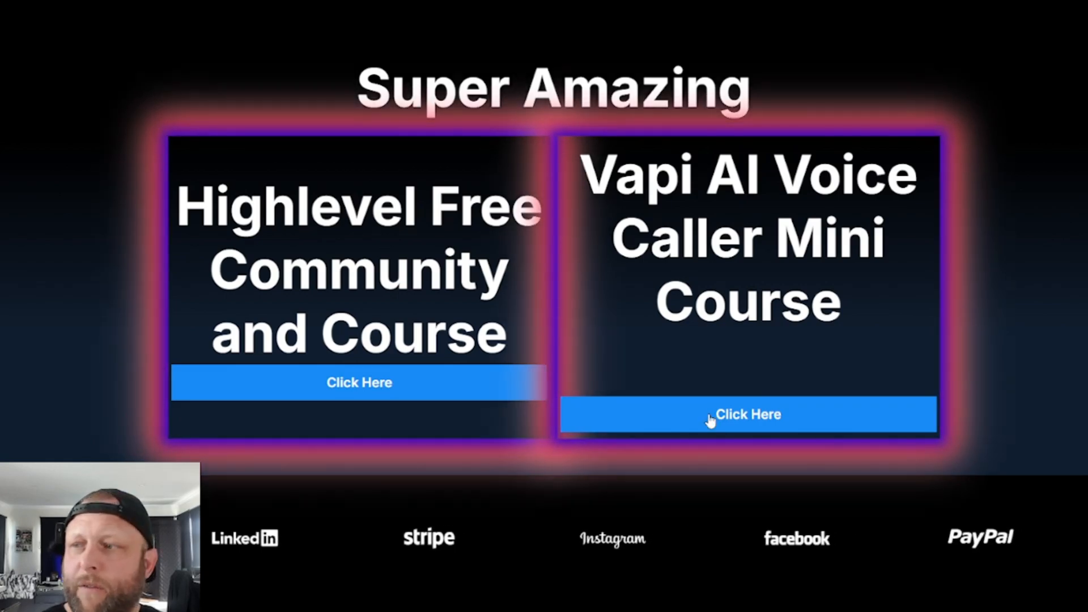
- On the course website, open the Vapi AI Voice Caller Mini Course page and examine its tools, modules, updates and testimonials
click(709, 419)
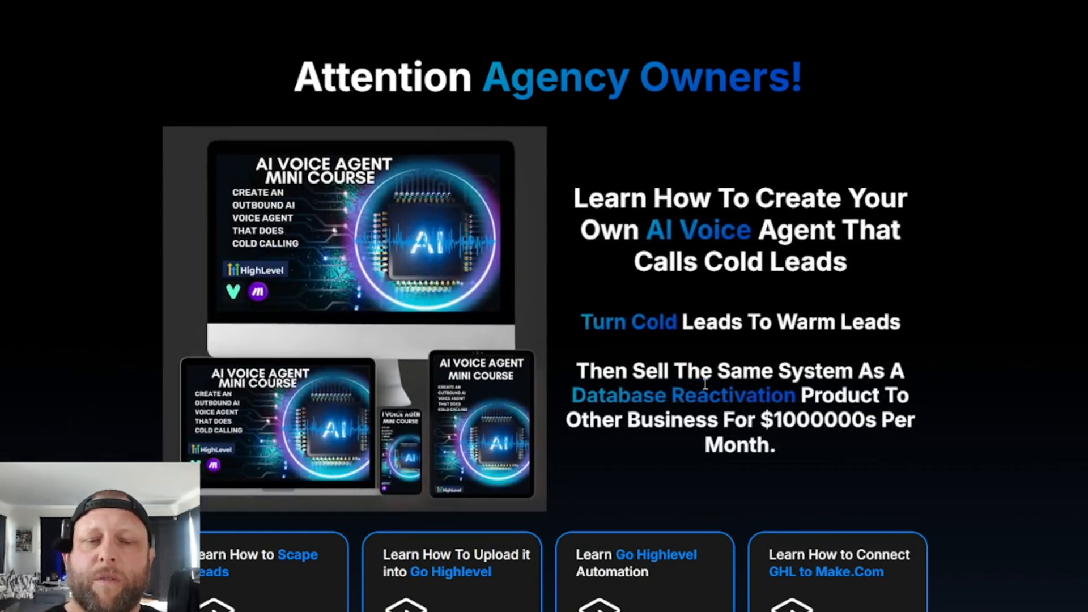
scroll(706, 384, down, 12)
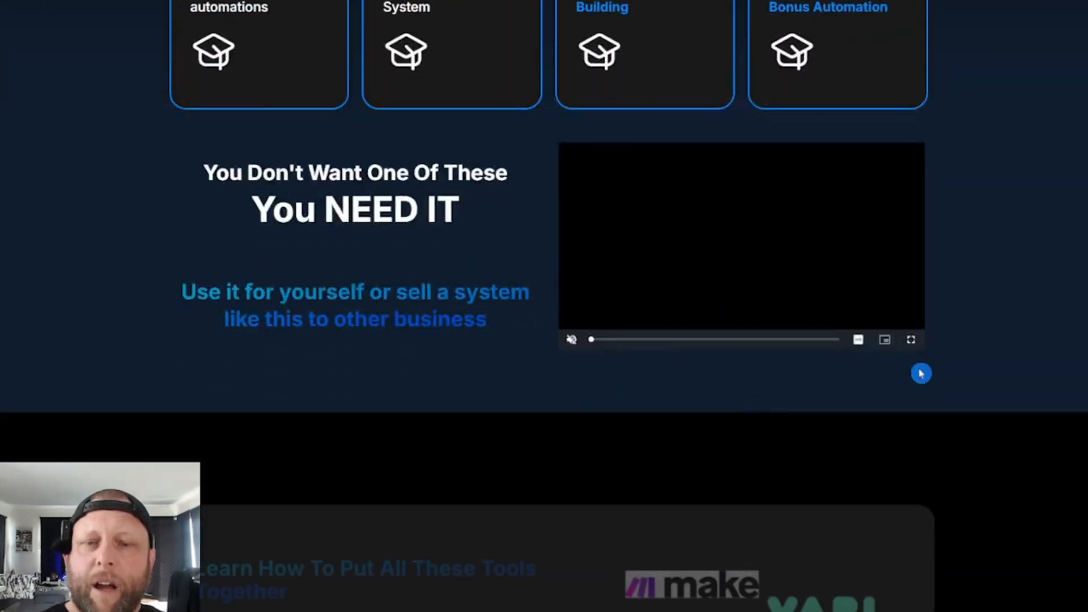
scroll(907, 377, down, 3)
scroll(556, 261, down, 5)
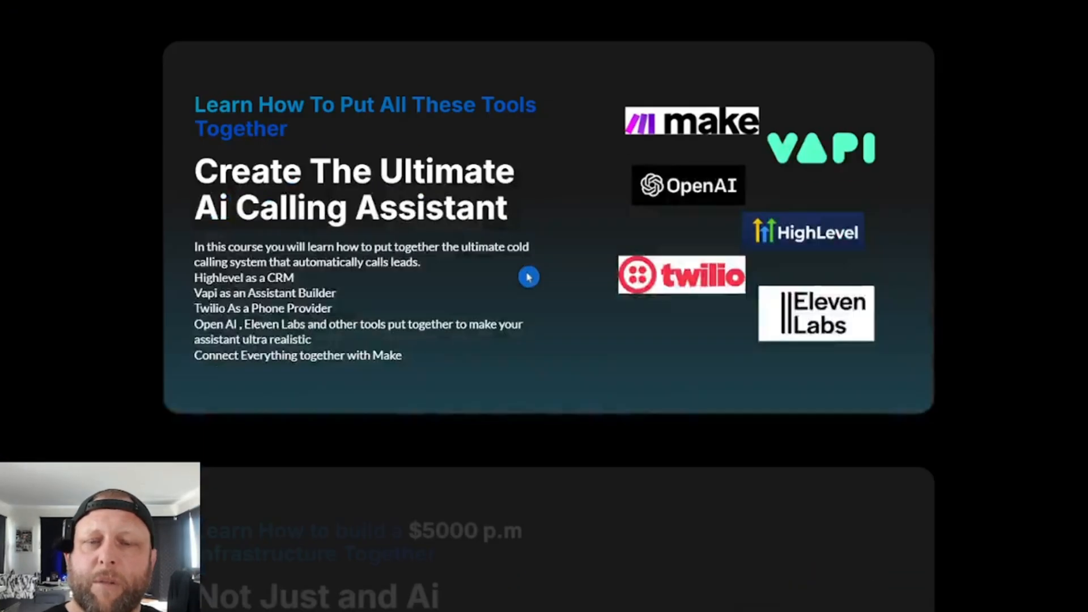
scroll(529, 277, down, 3)
scroll(668, 308, down, 4)
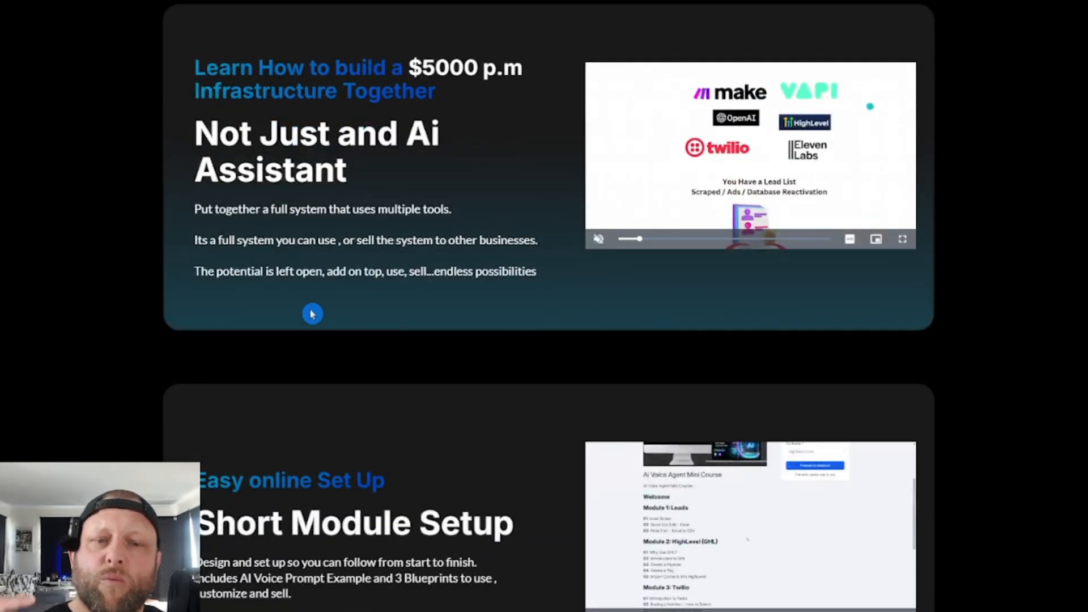
scroll(312, 314, down, 5)
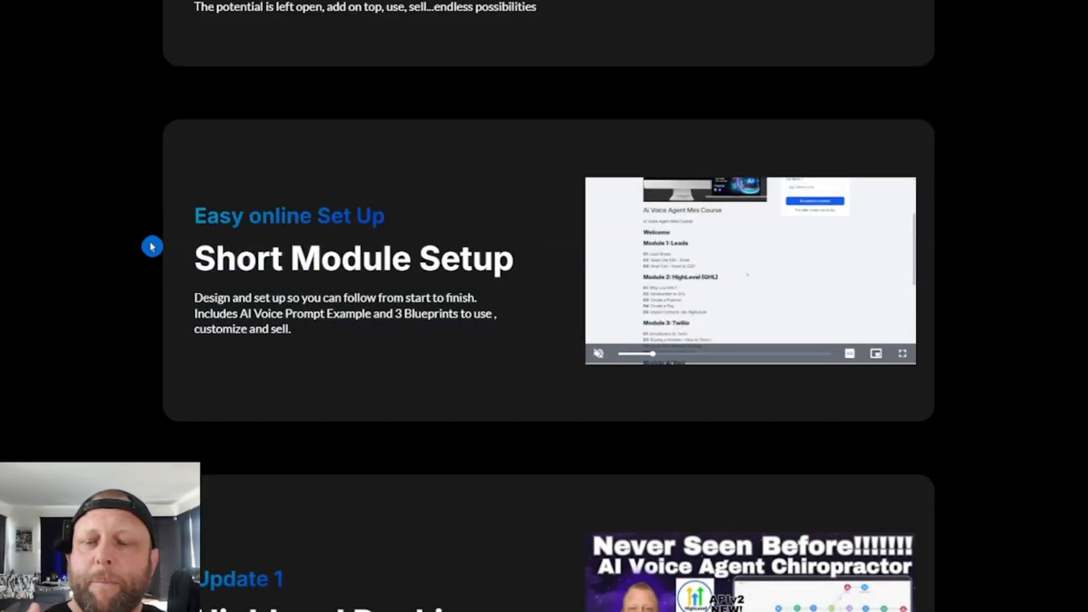
scroll(152, 247, down, 6)
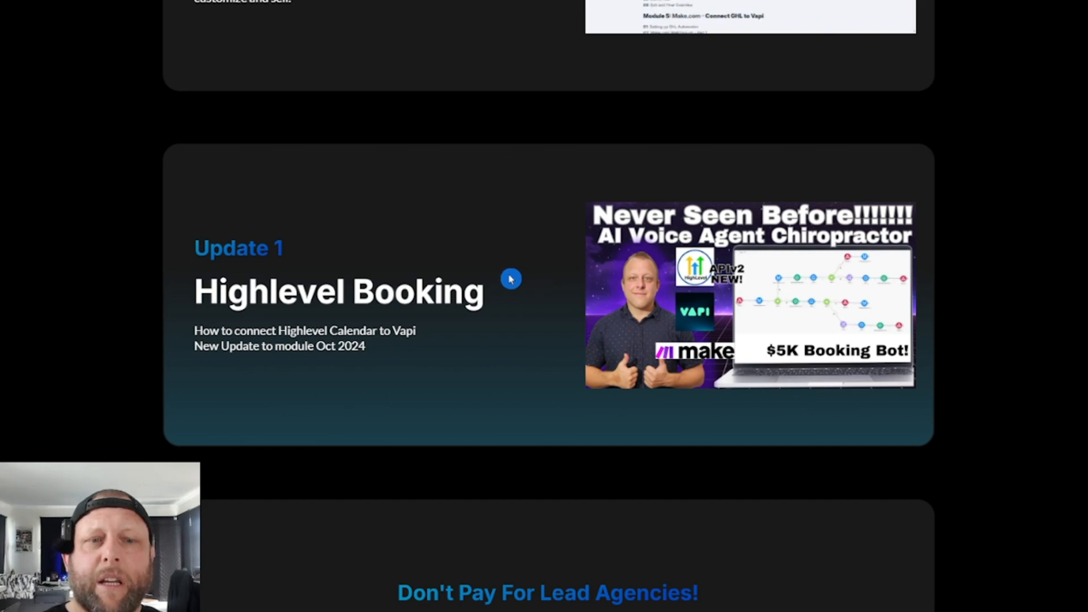
scroll(772, 280, down, 4)
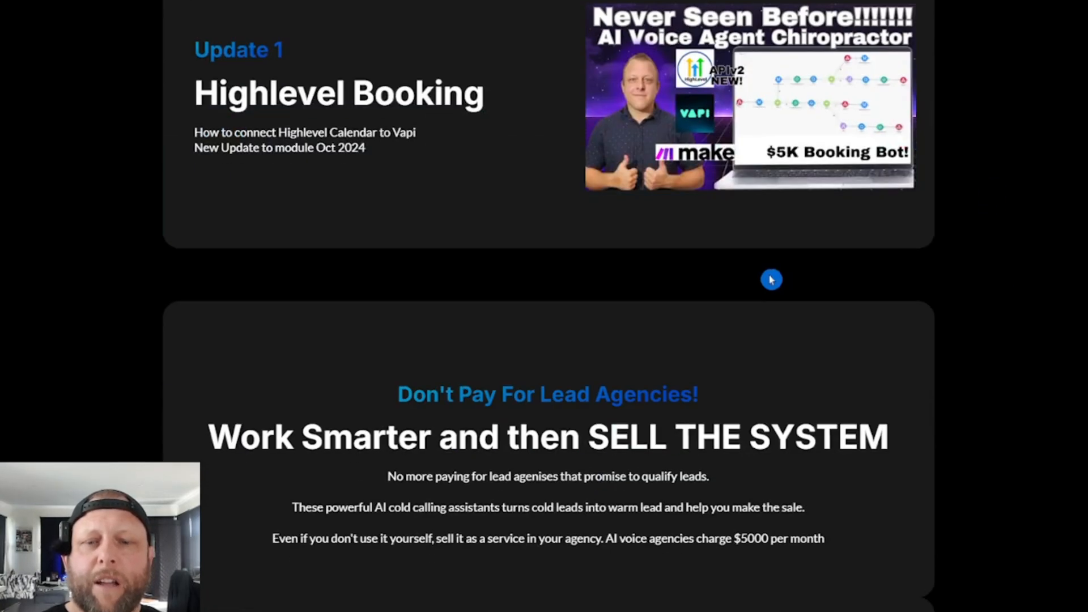
scroll(771, 280, down, 10)
scroll(884, 352, up, 12)
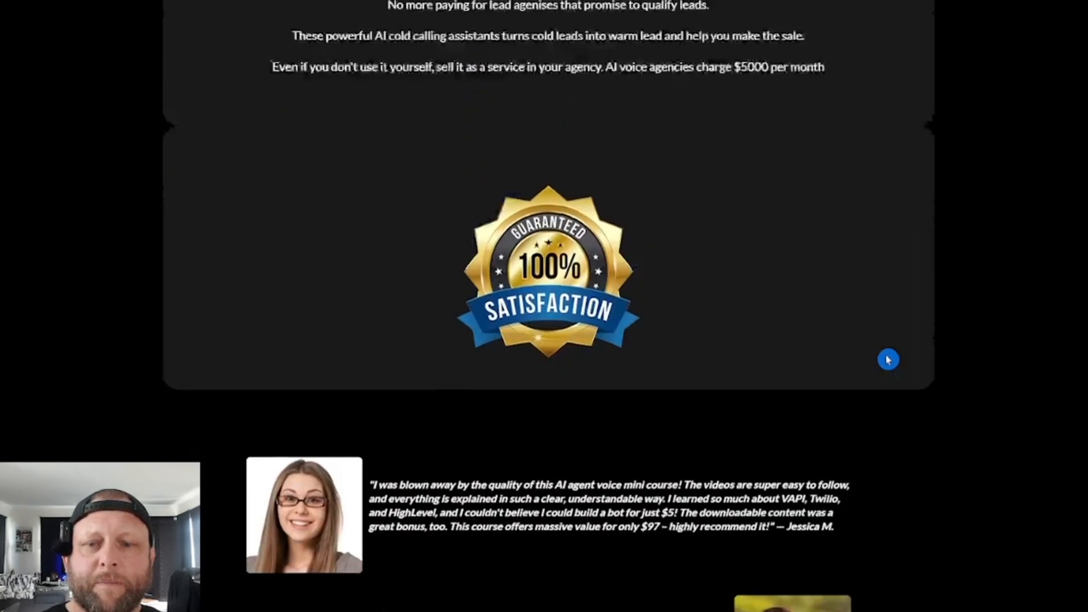
scroll(876, 353, up, 5)
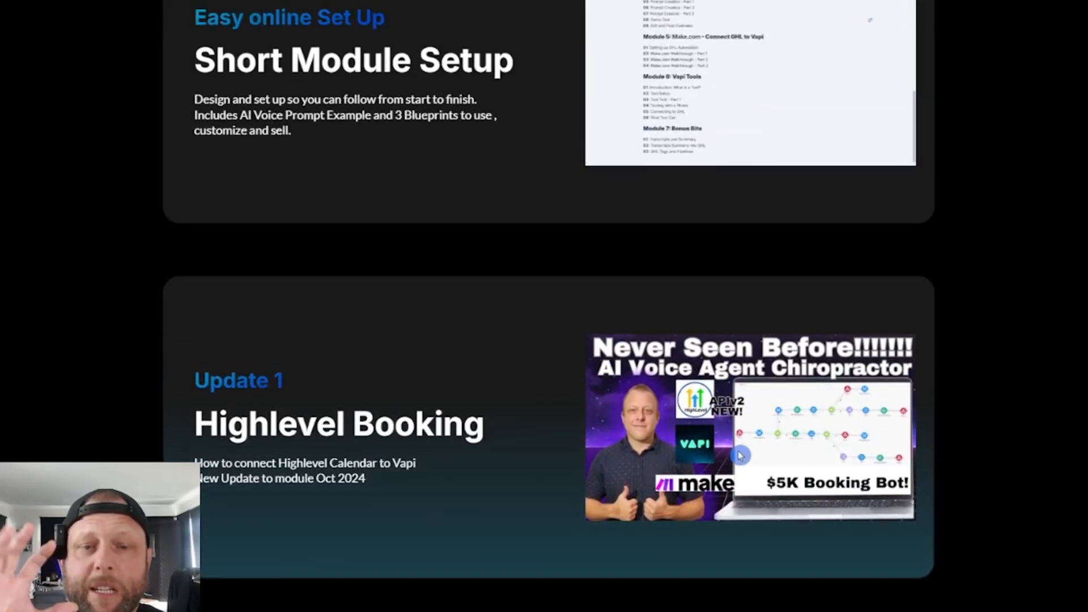